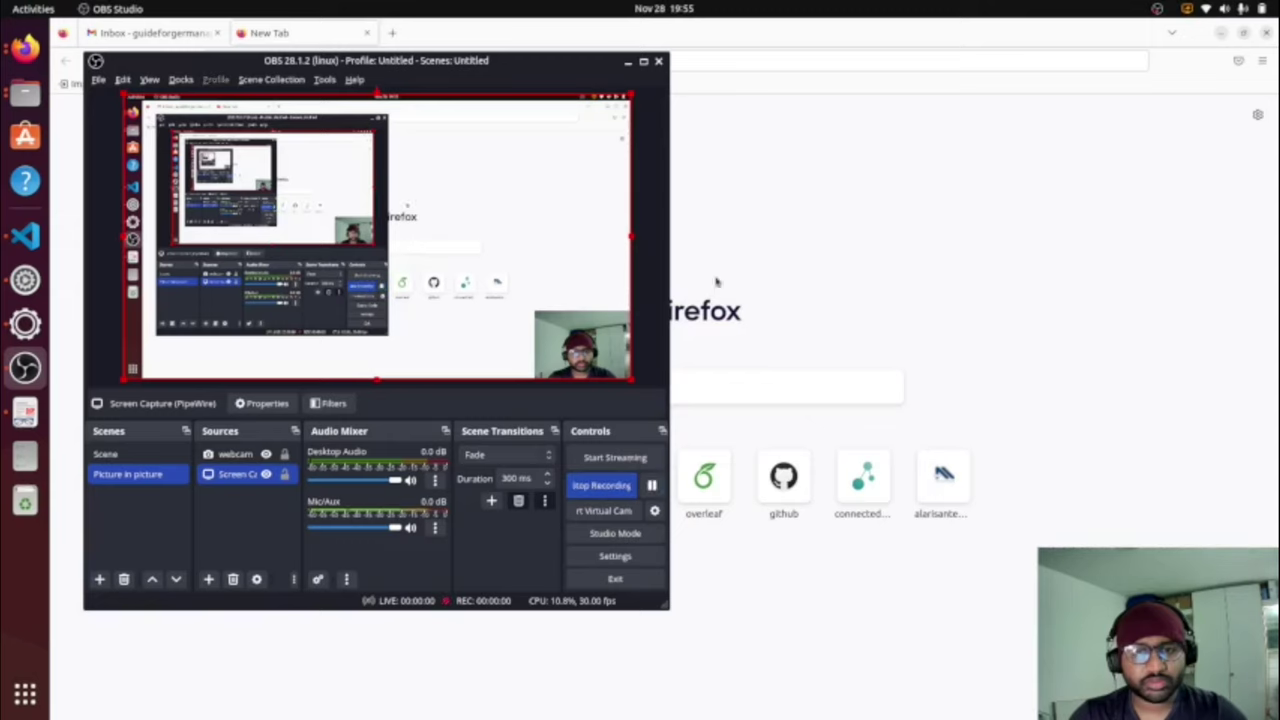
Step: Start the OBS Studio screen recording and minimize OBS to reveal Firefox
left_click(629, 62)
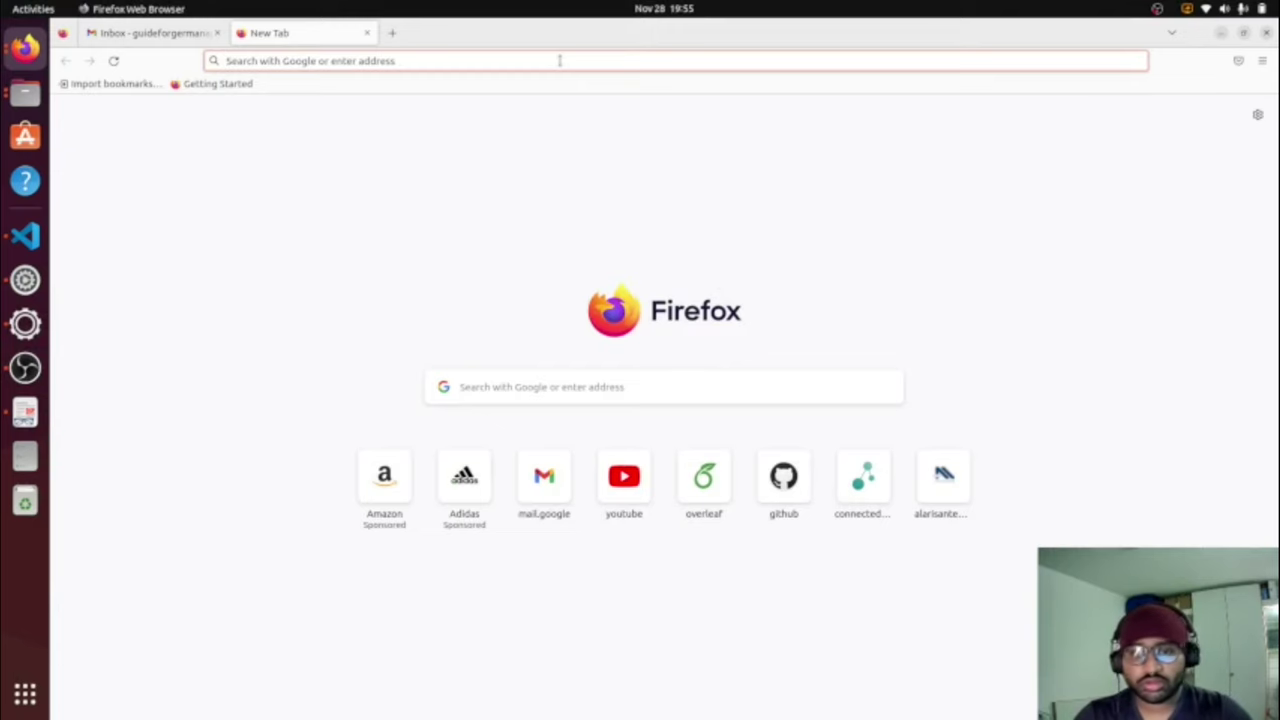
Step: Search Google for DIT from the Firefox address bar
left_click(560, 60)
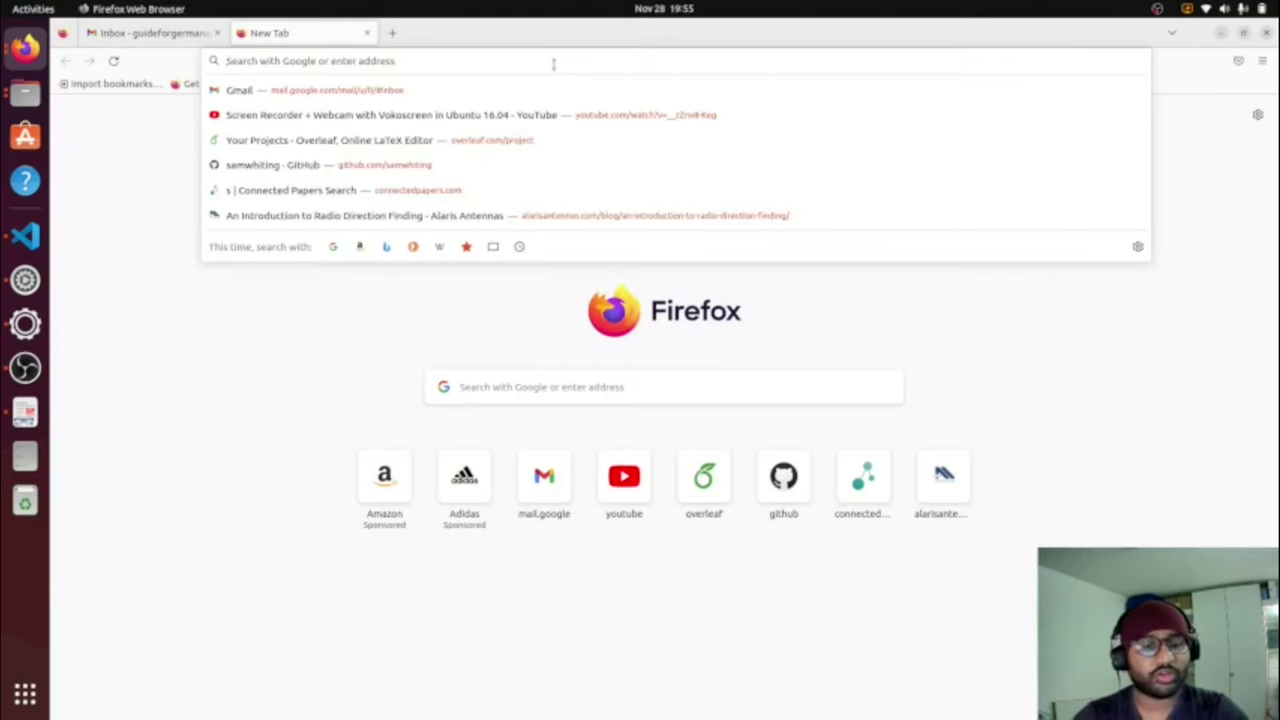
type("DIT")
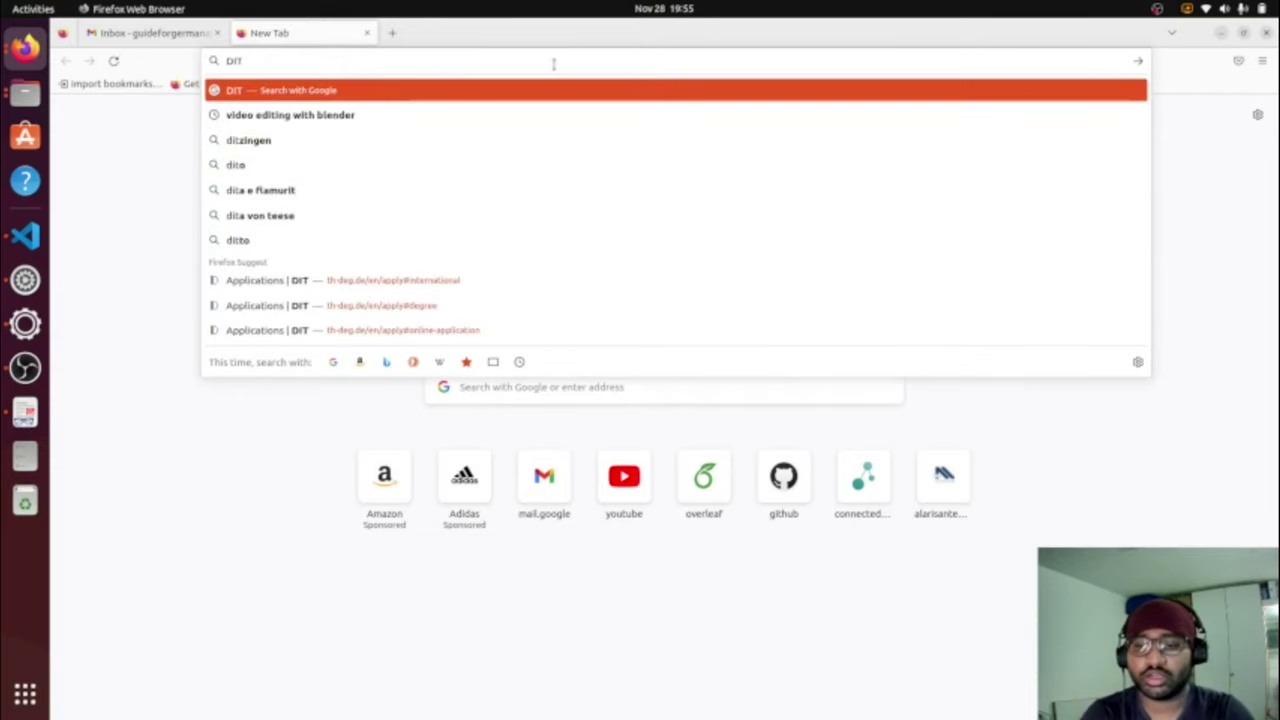
key("Return")
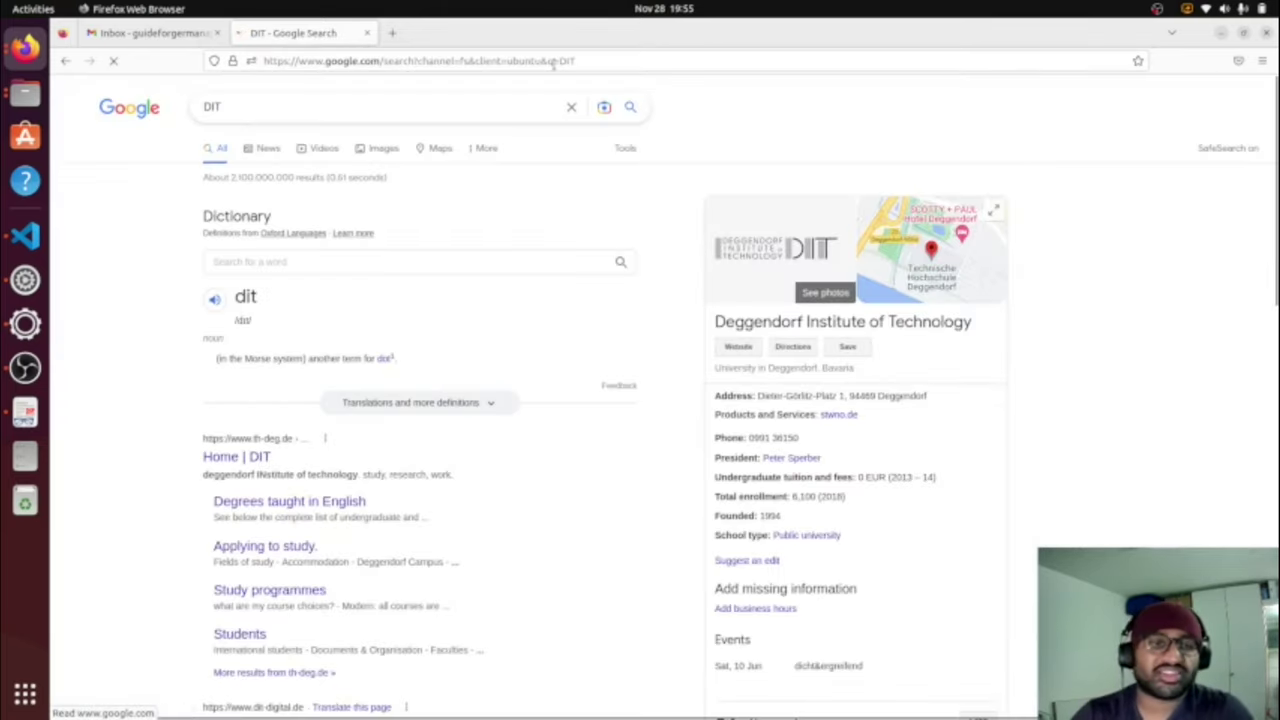
scroll(376, 432, "down", 3)
scroll(376, 432, "up", 3)
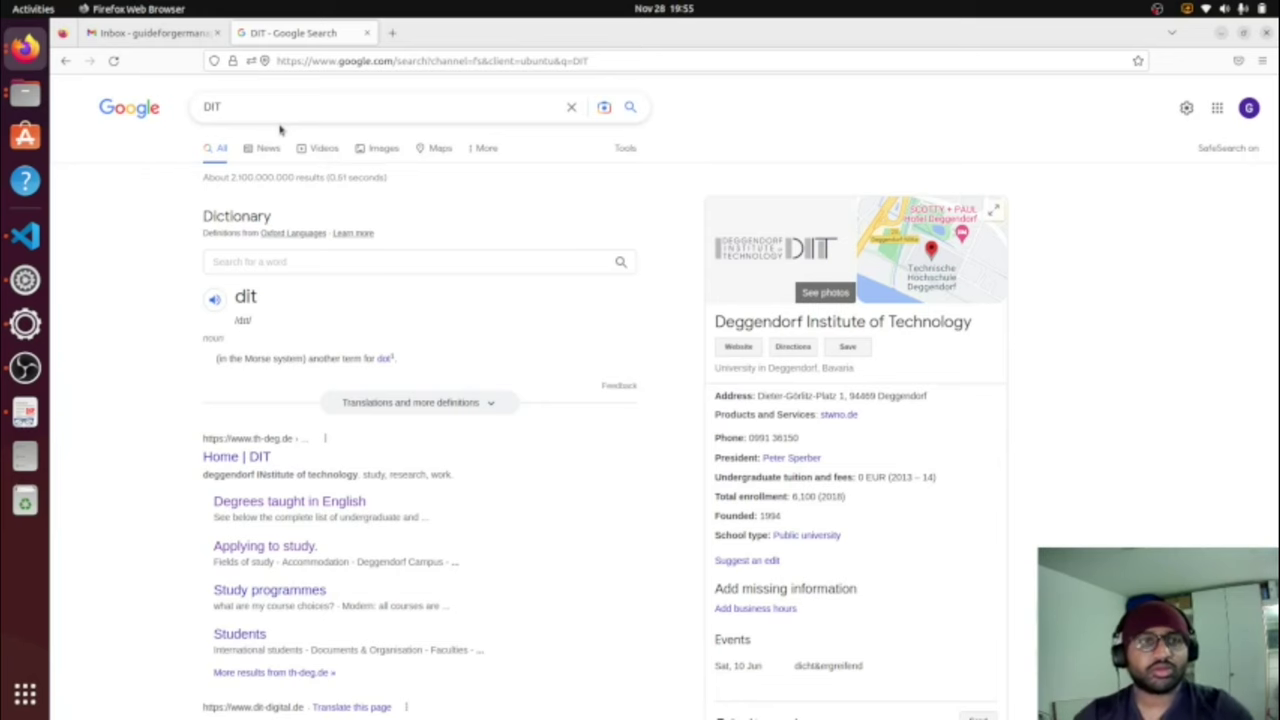
Step: Open the Home | DIT result, go back, then open the Degrees taught in English page
left_click_drag(234, 107, 190, 106)
left_click(1090, 290)
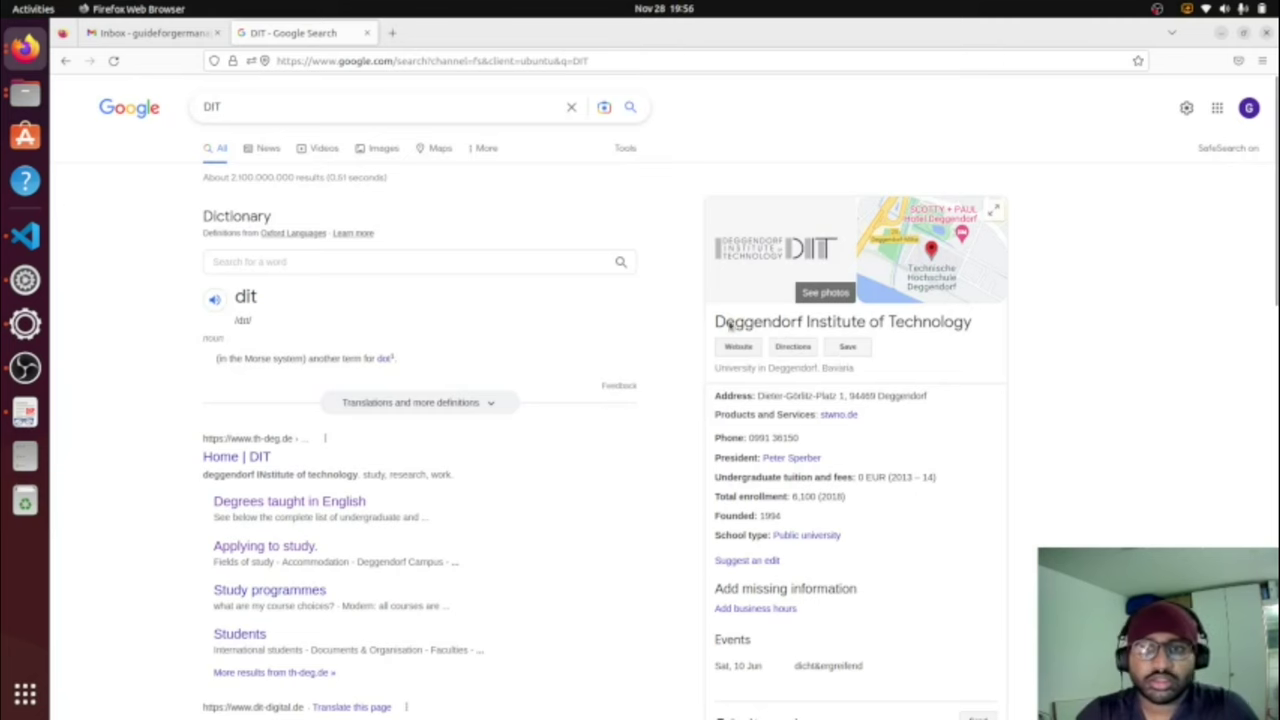
left_click_drag(708, 322, 1020, 324)
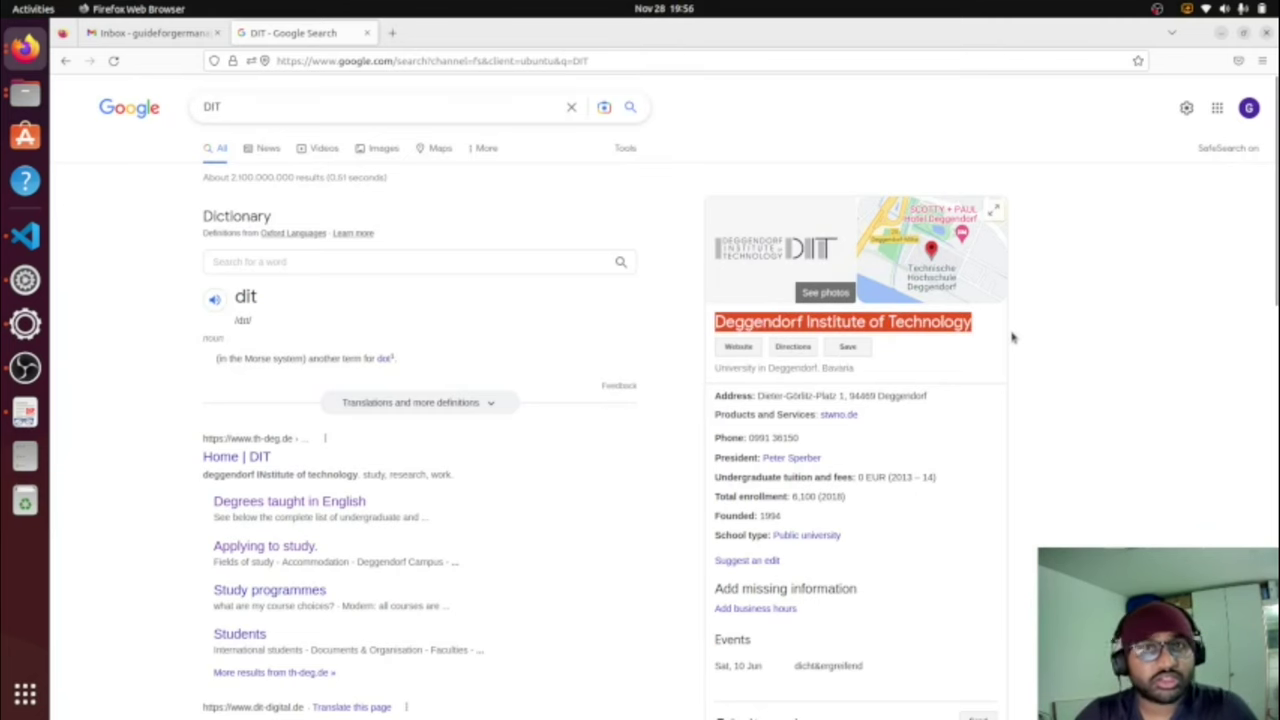
scroll(690, 338, "down", 3)
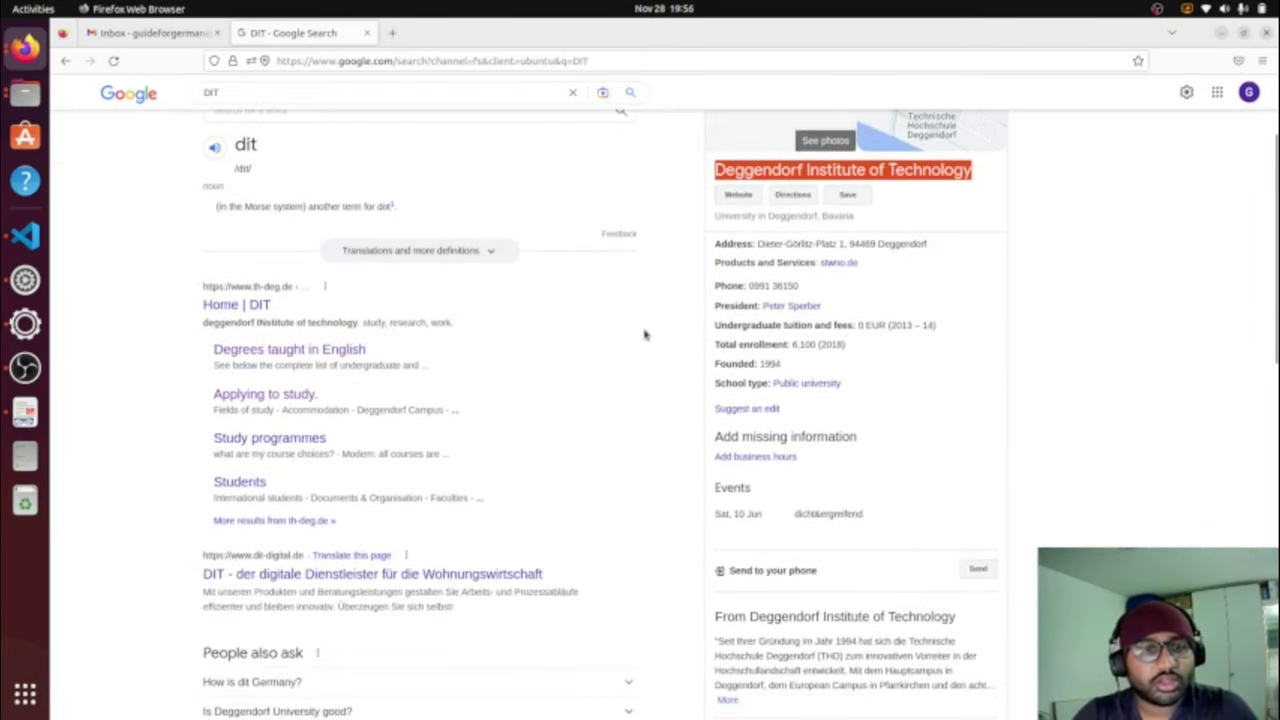
left_click(219, 311)
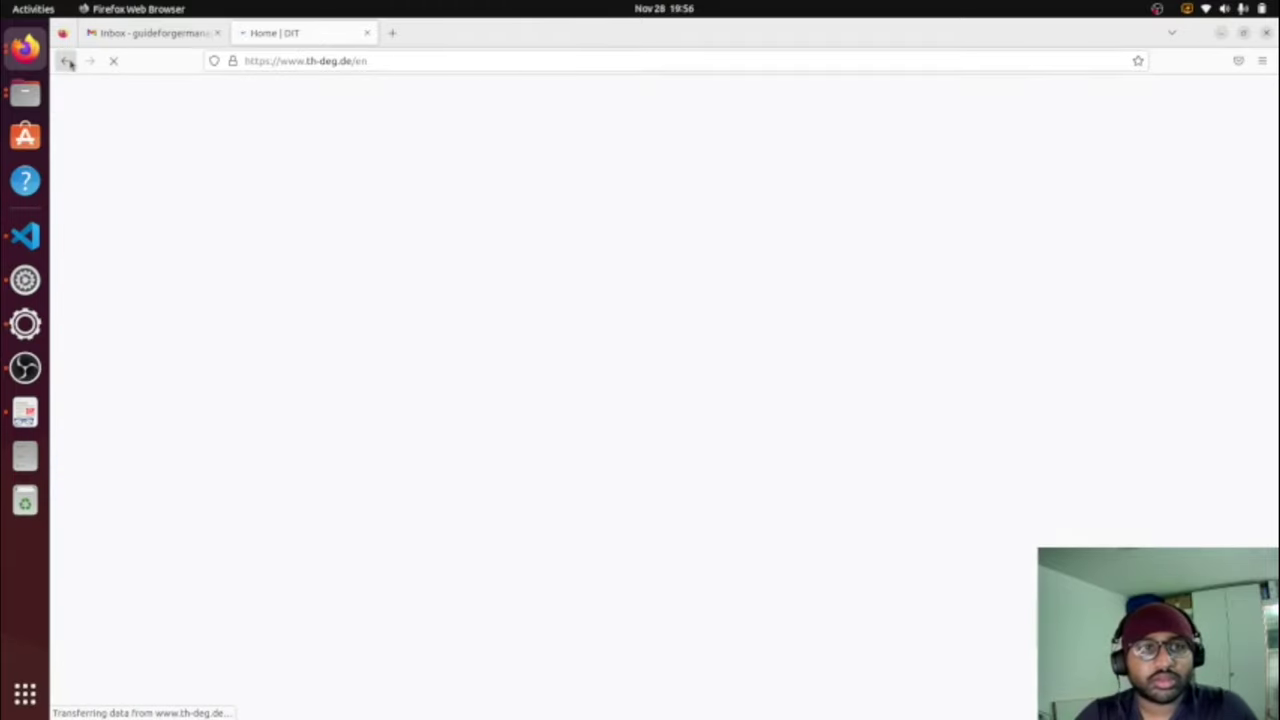
left_click(66, 61)
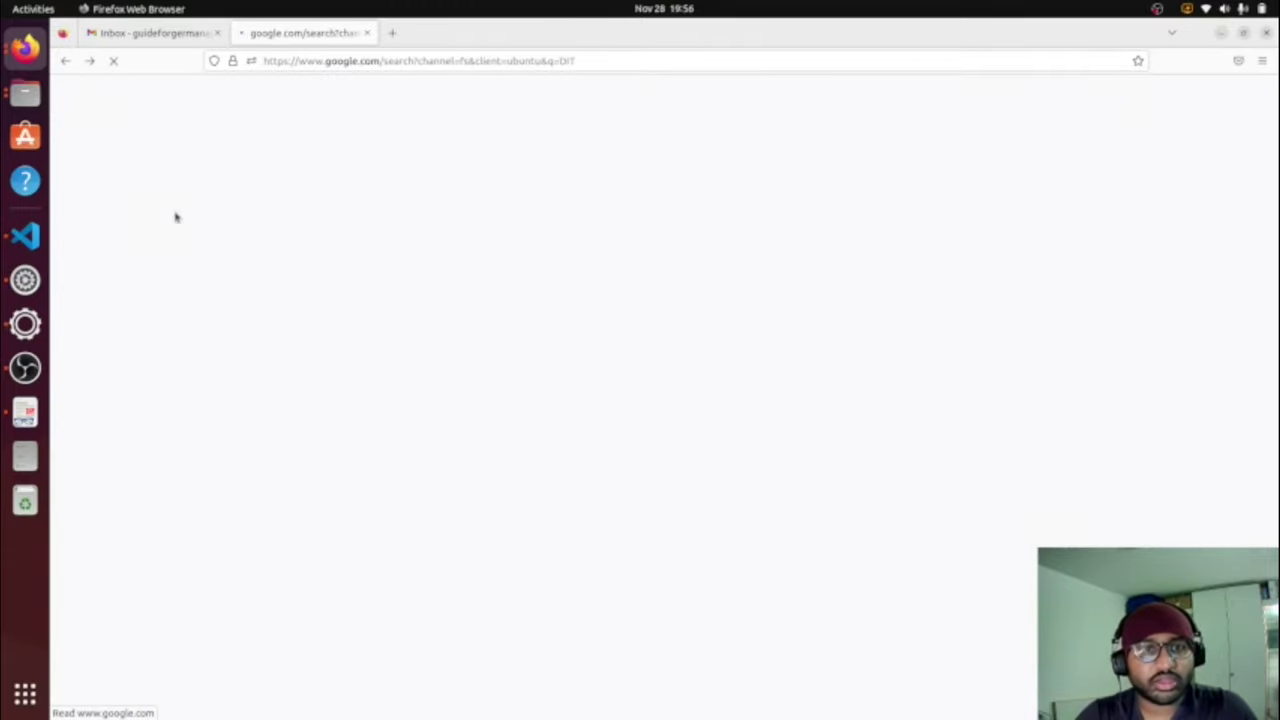
scroll(307, 310, "down", 1)
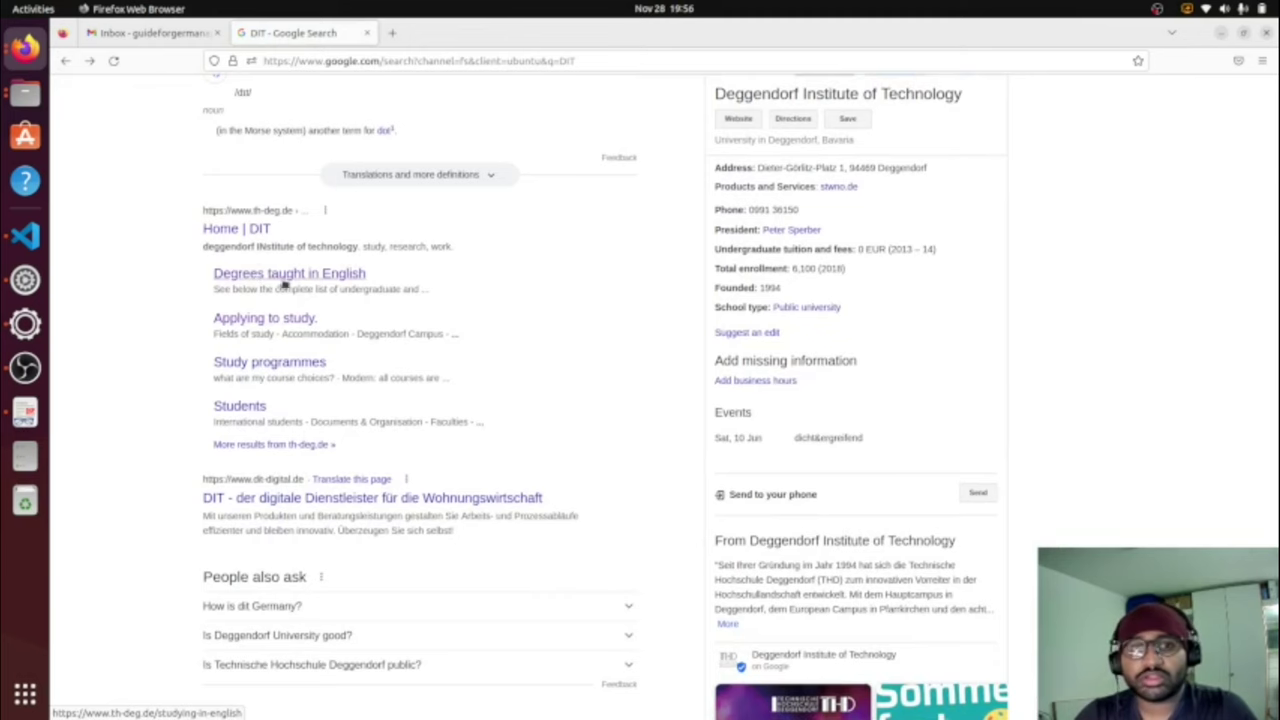
left_click(363, 277)
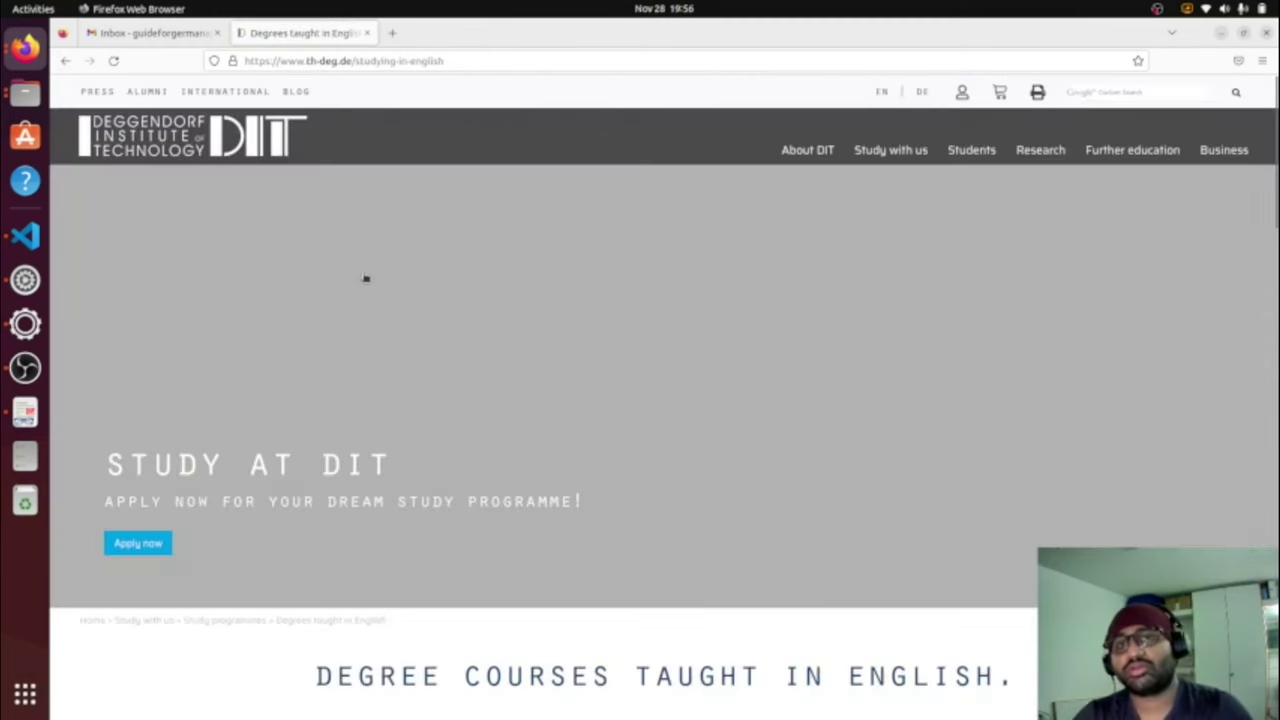
Step: Open the Electrical Engineering and Information Technology master's programme from the Master tiles
scroll(503, 349, "down", 5)
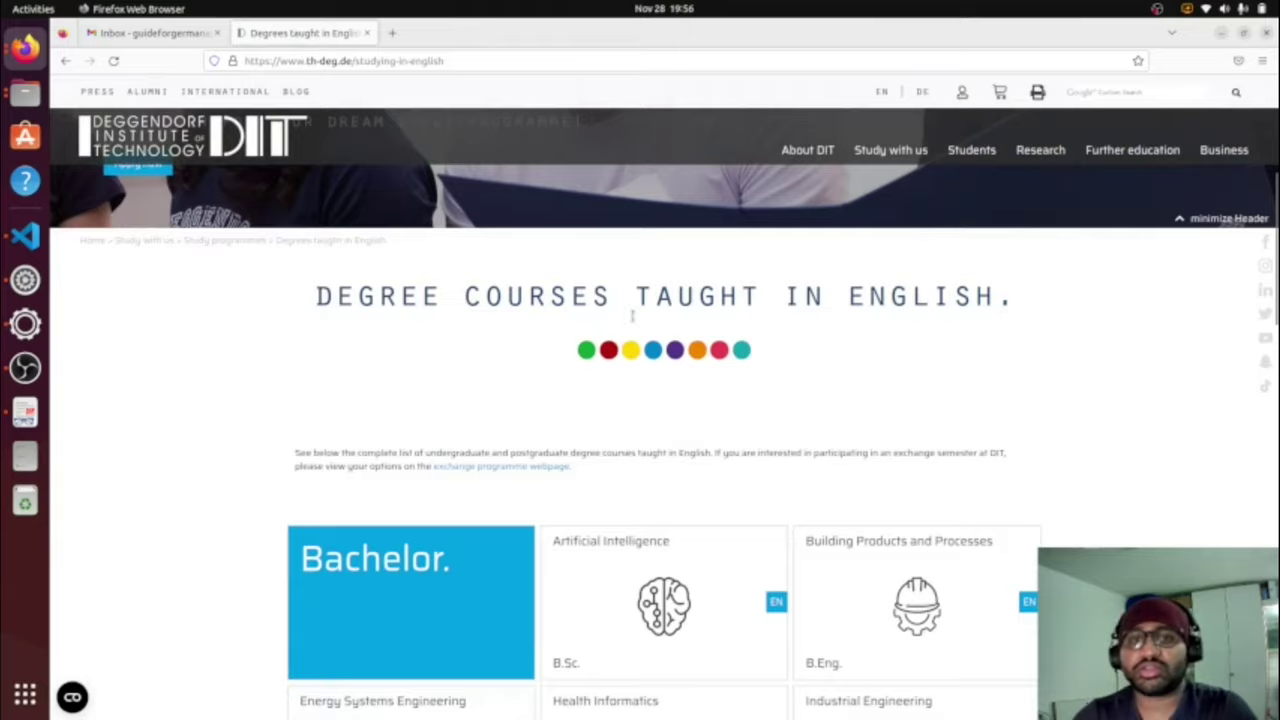
scroll(632, 316, "down", 5)
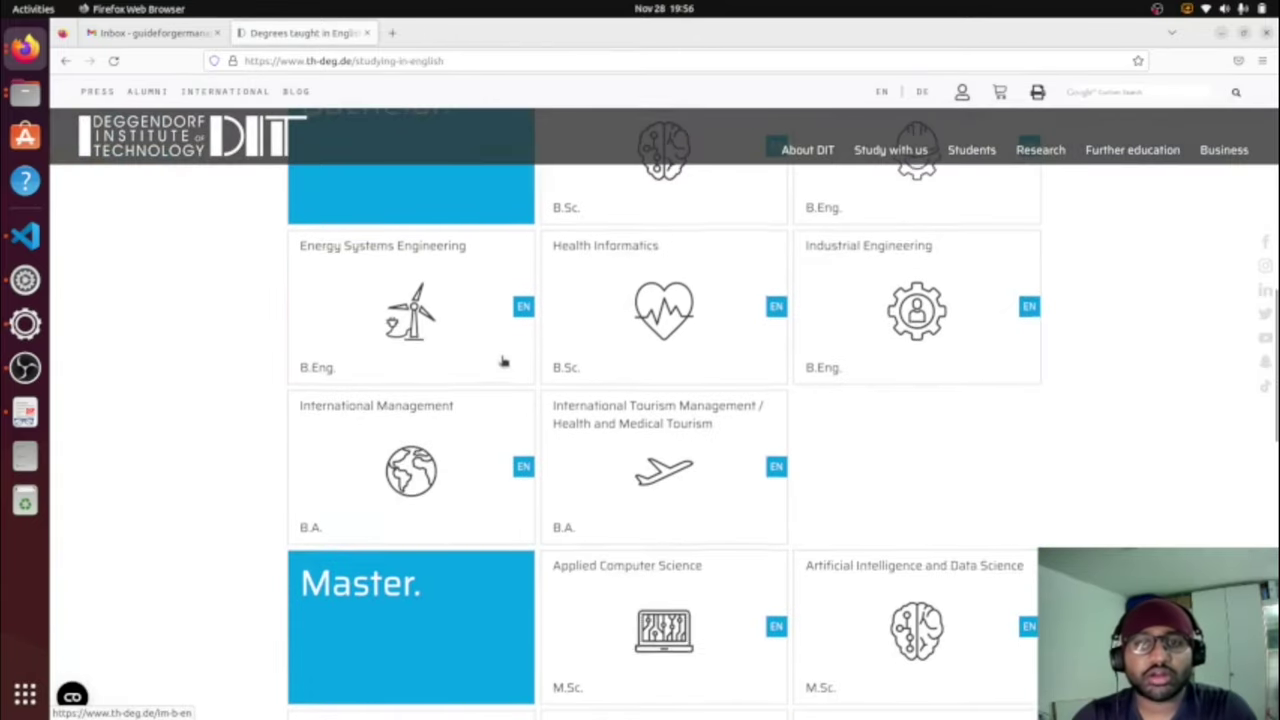
scroll(503, 362, "up", 2)
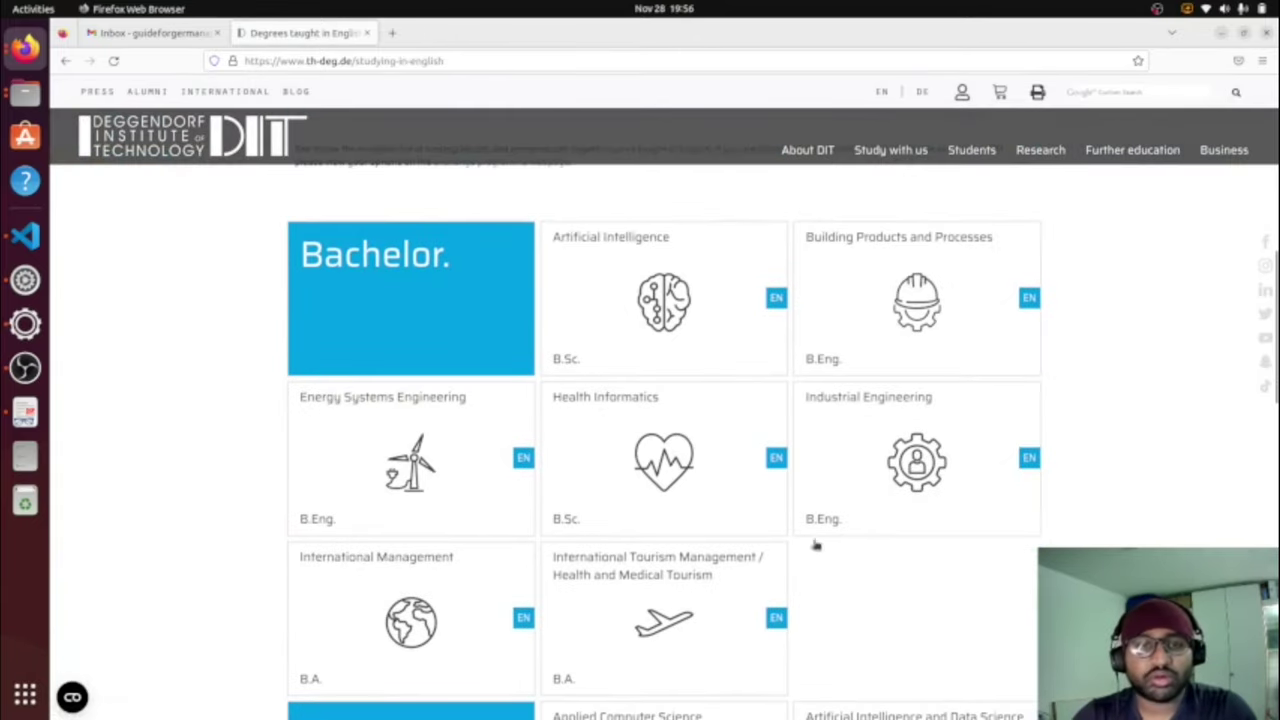
scroll(810, 421, "down", 3)
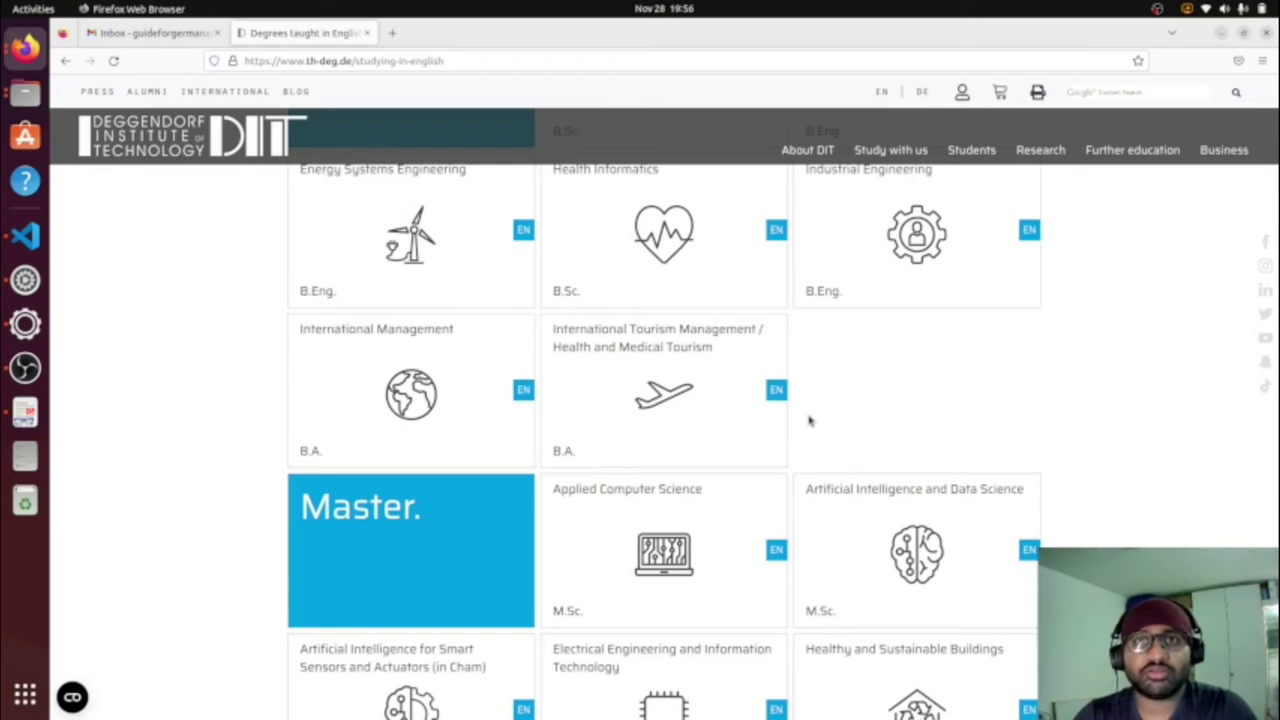
scroll(808, 420, "down", 3)
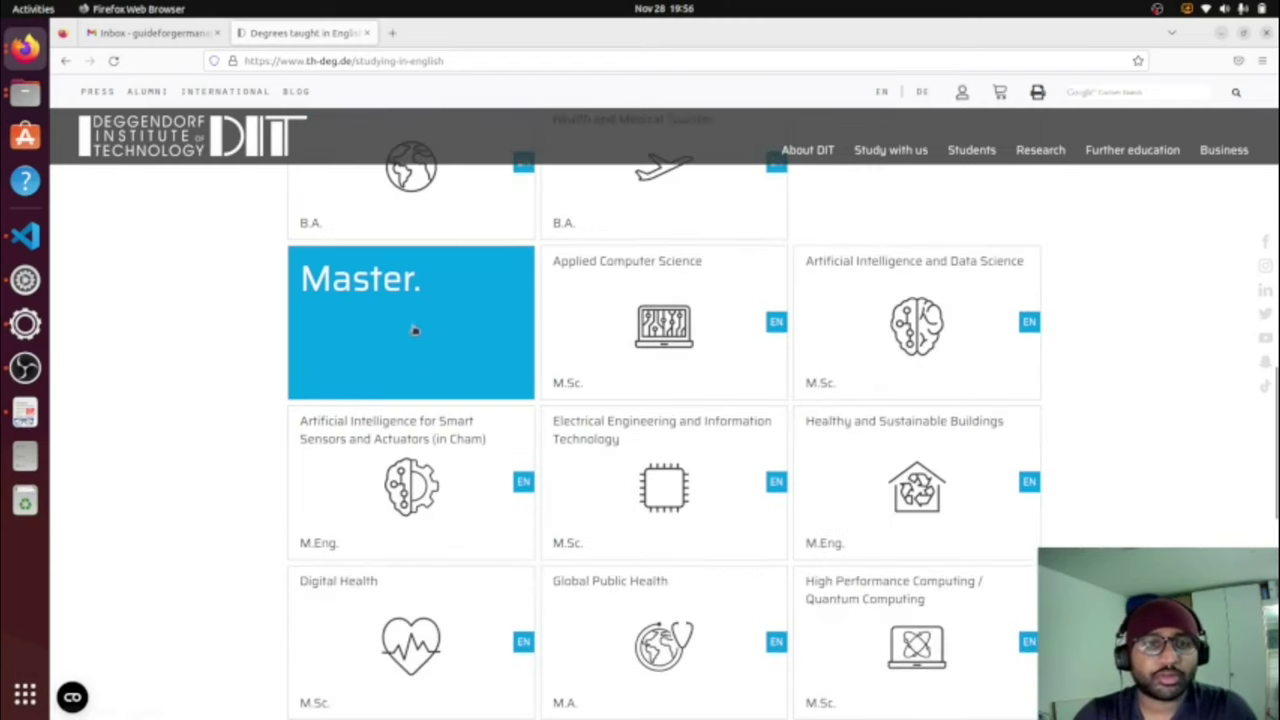
left_click(647, 465)
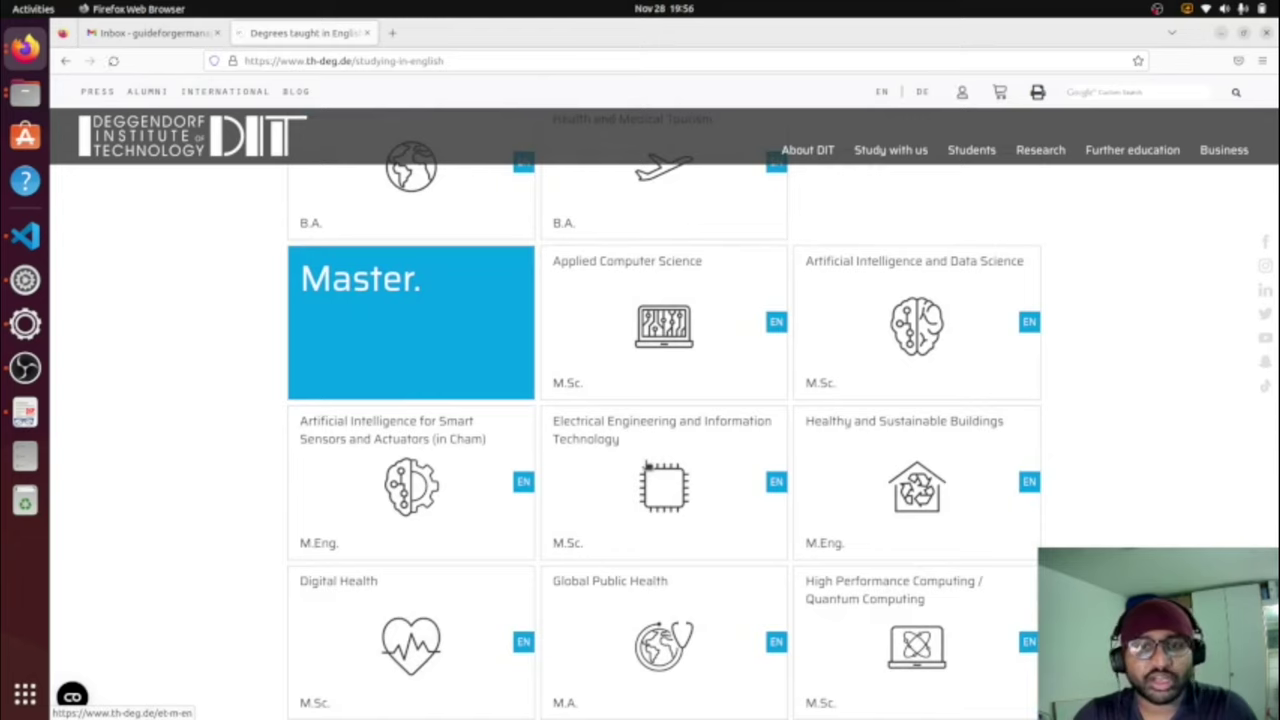
Step: Open the programme's application information via the Apply Now tile
scroll(647, 460, "down", 5)
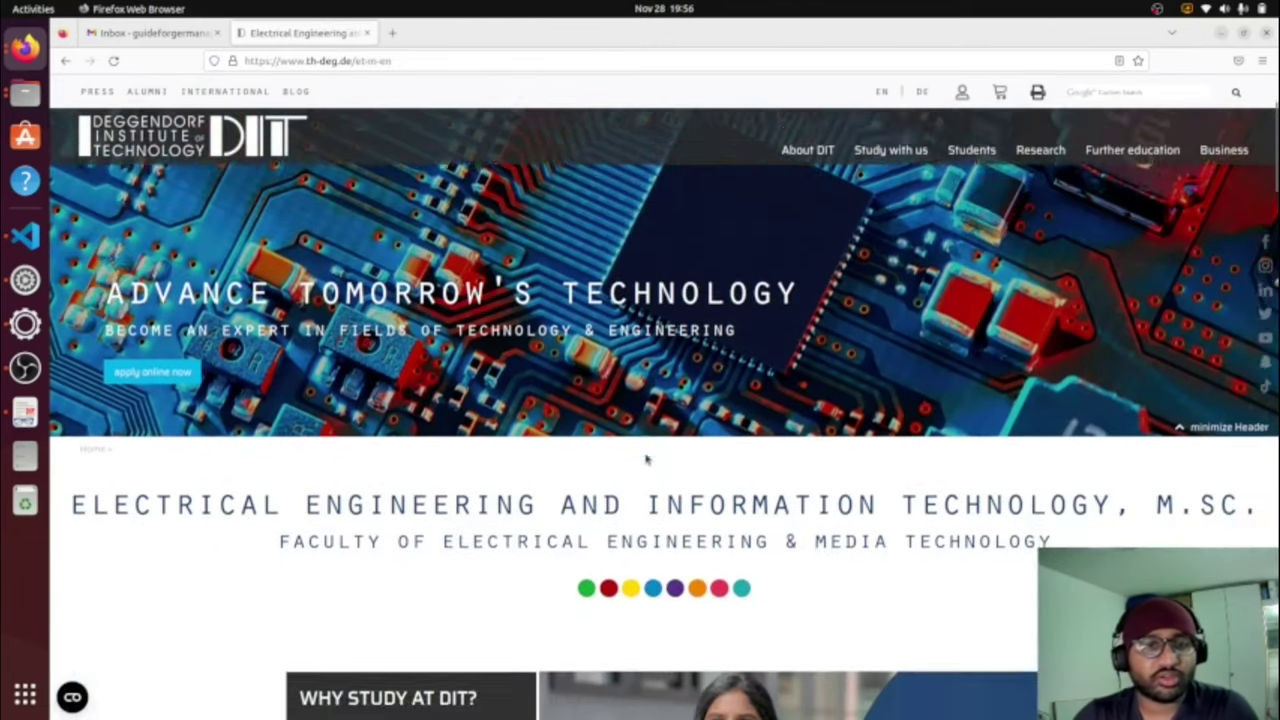
scroll(647, 458, "down", 5)
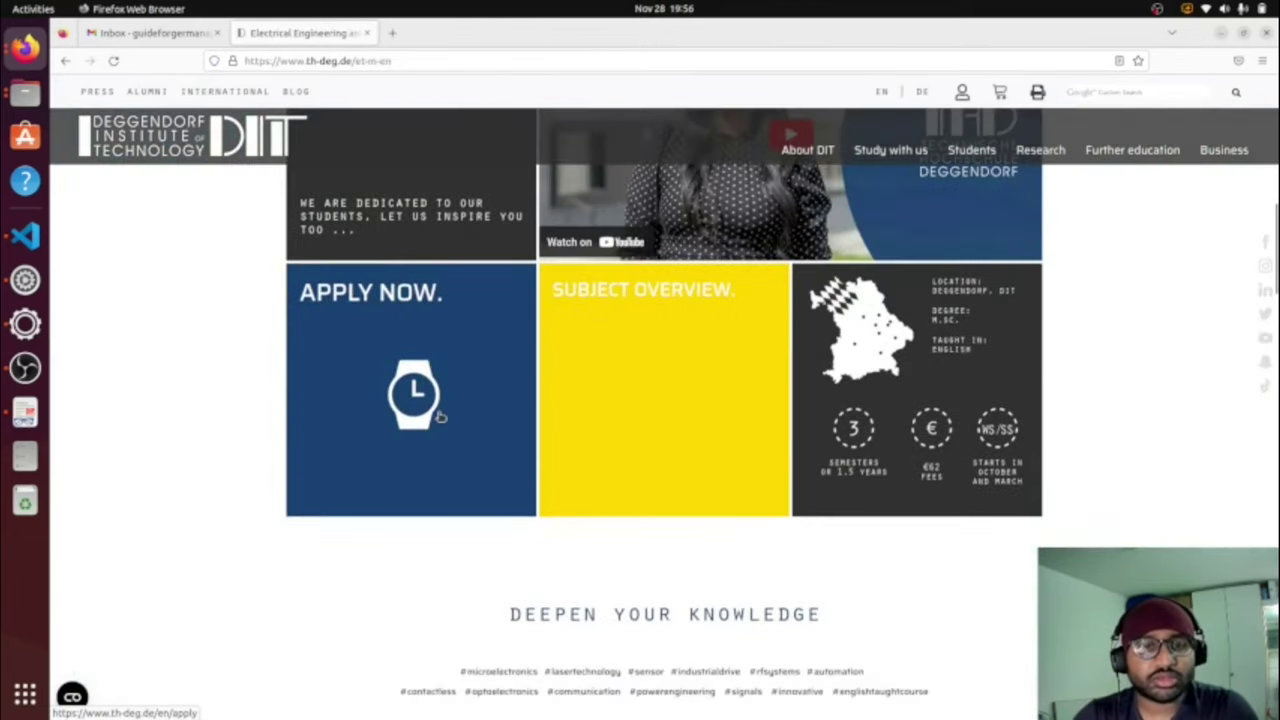
left_click(440, 416)
Step: Review the Applications page and highlight the 15 November – 15 January application period
scroll(738, 527, "down", 5)
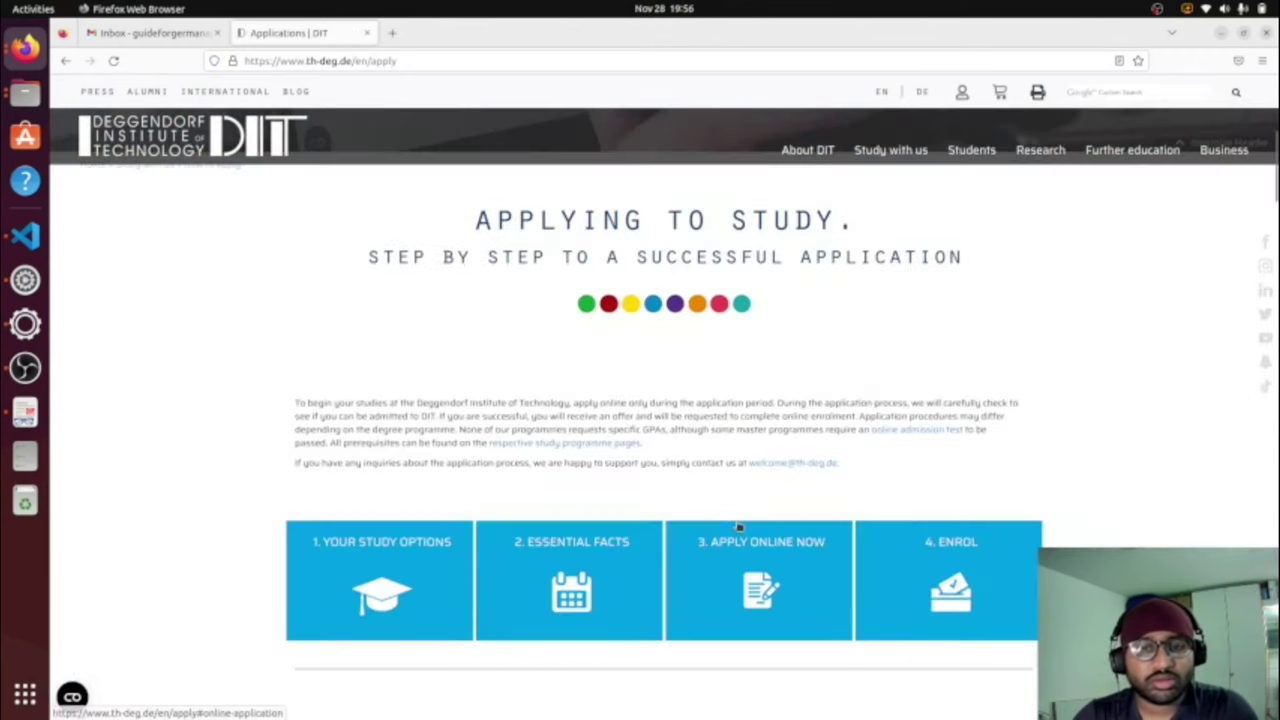
scroll(886, 440, "down", 4)
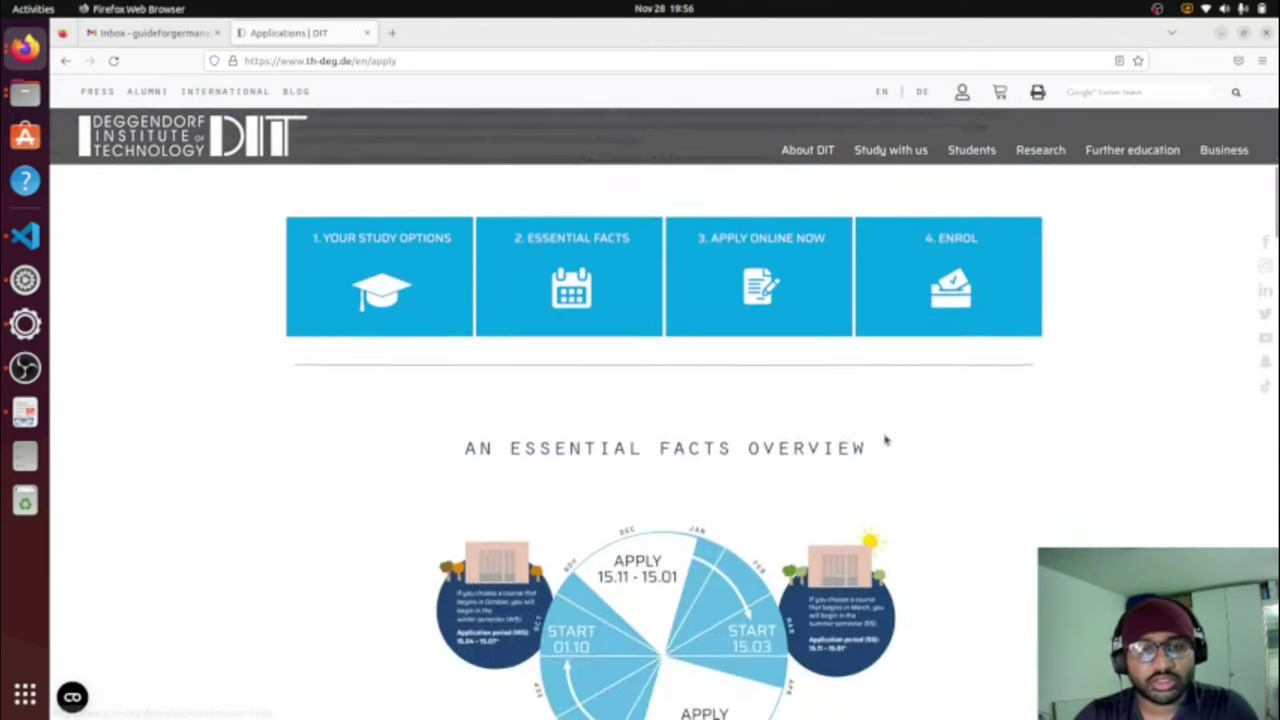
scroll(886, 440, "down", 2)
left_click_drag(451, 308, 882, 305)
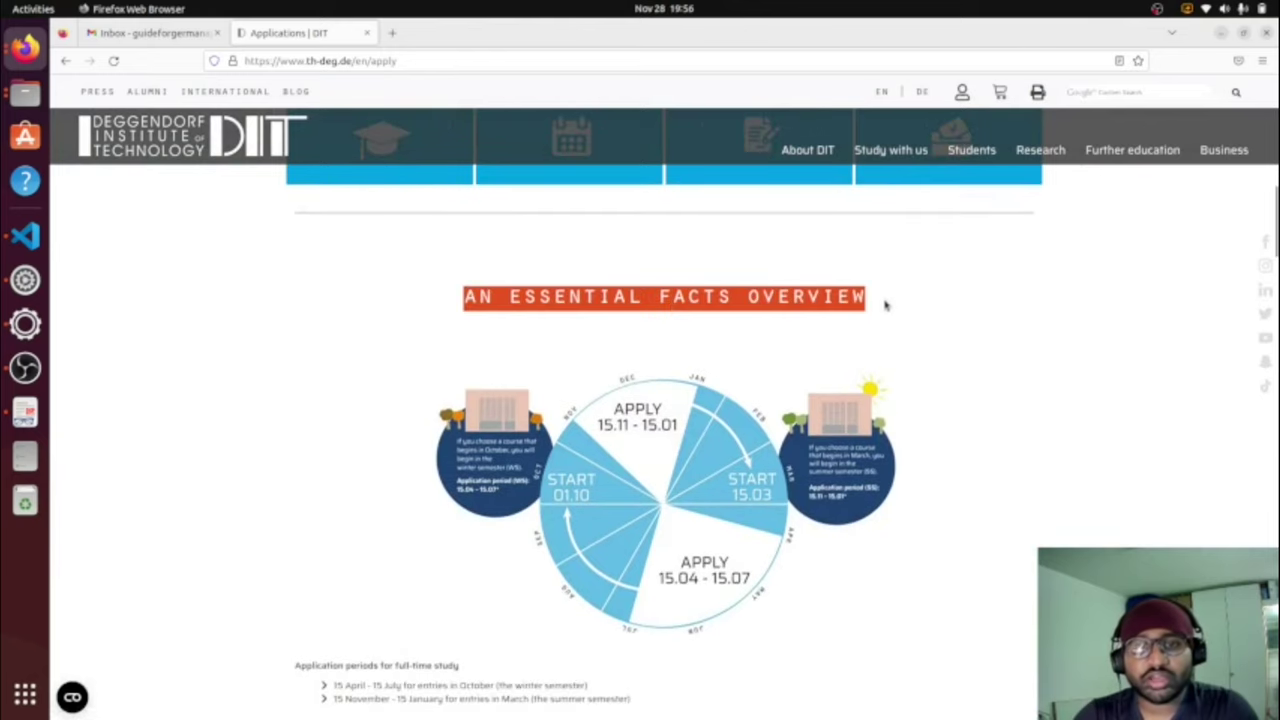
scroll(926, 360, "down", 2)
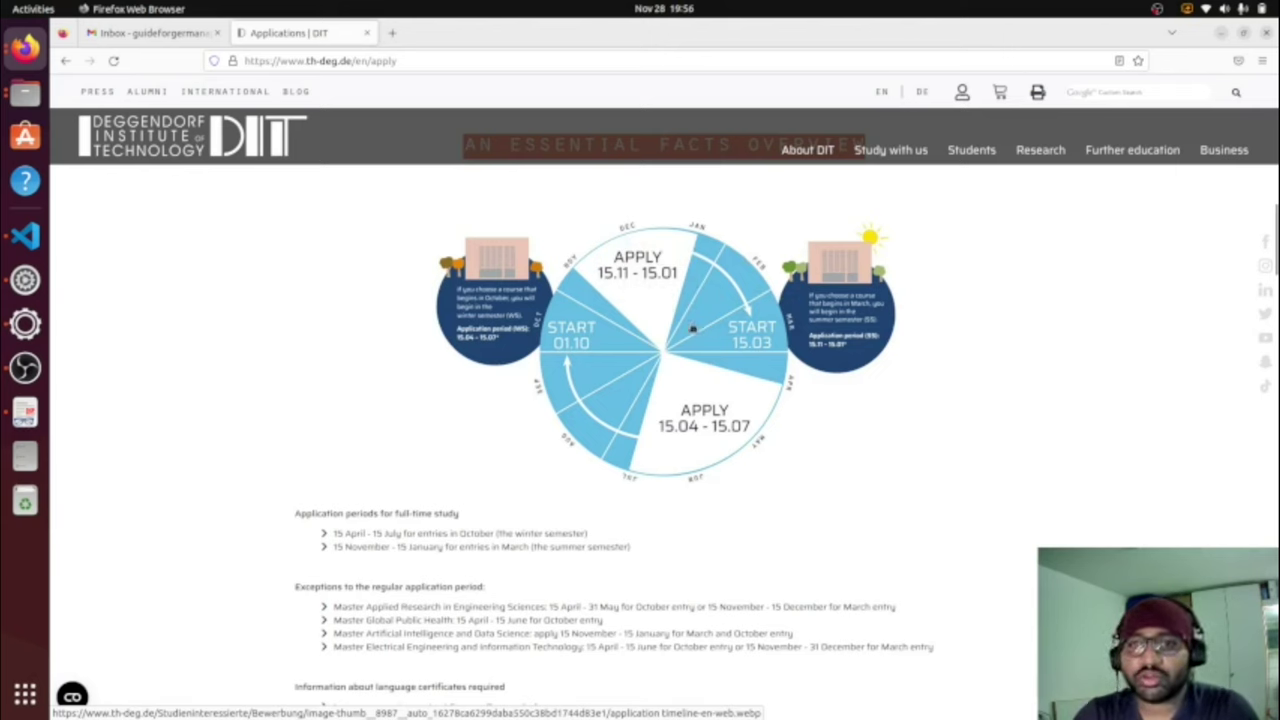
scroll(672, 321, "down", 4)
left_click_drag(630, 318, 335, 338)
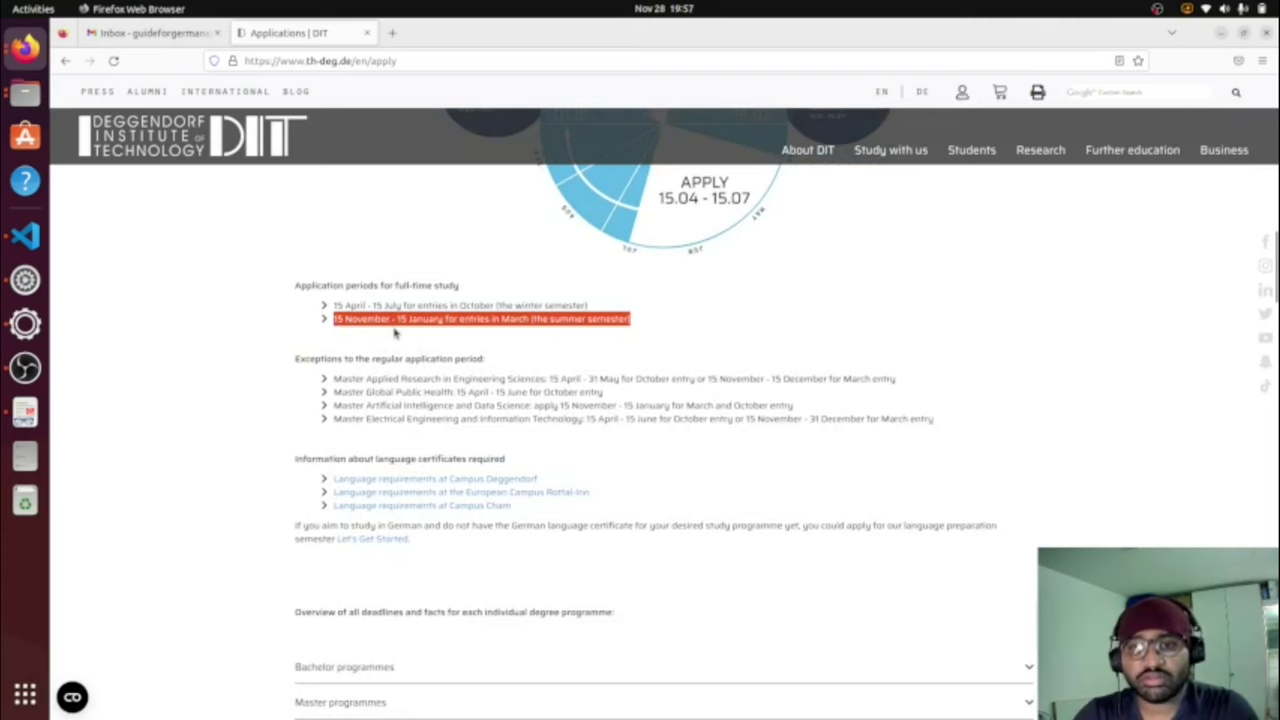
left_click(641, 308)
Step: Choose applying for a full-time study programme on the Applications page
scroll(641, 308, "down", 5)
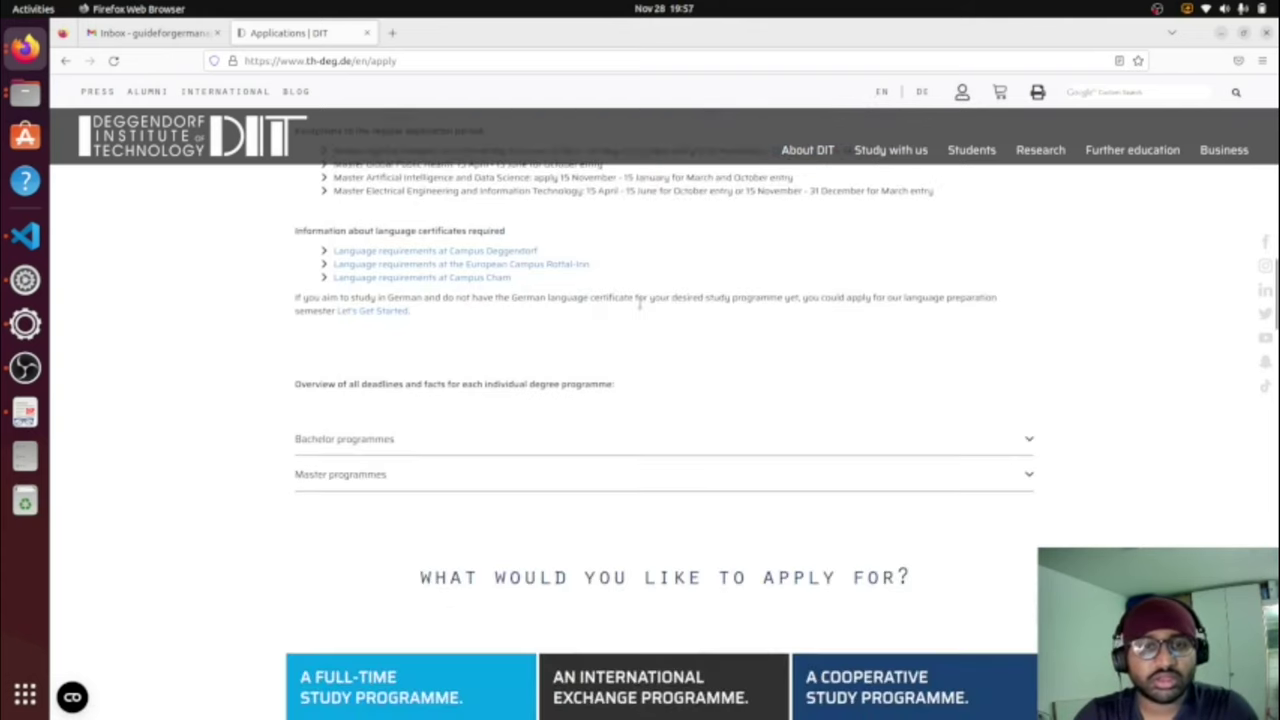
scroll(641, 308, "down", 3)
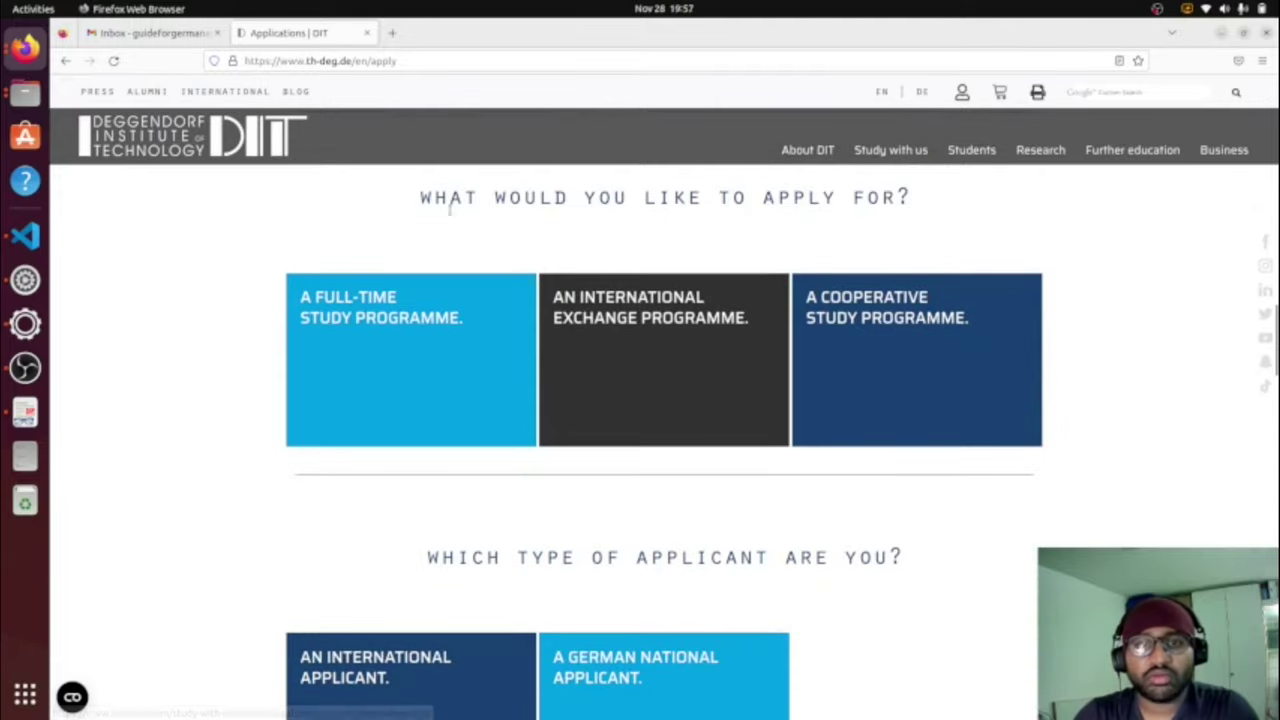
left_click_drag(420, 198, 924, 200)
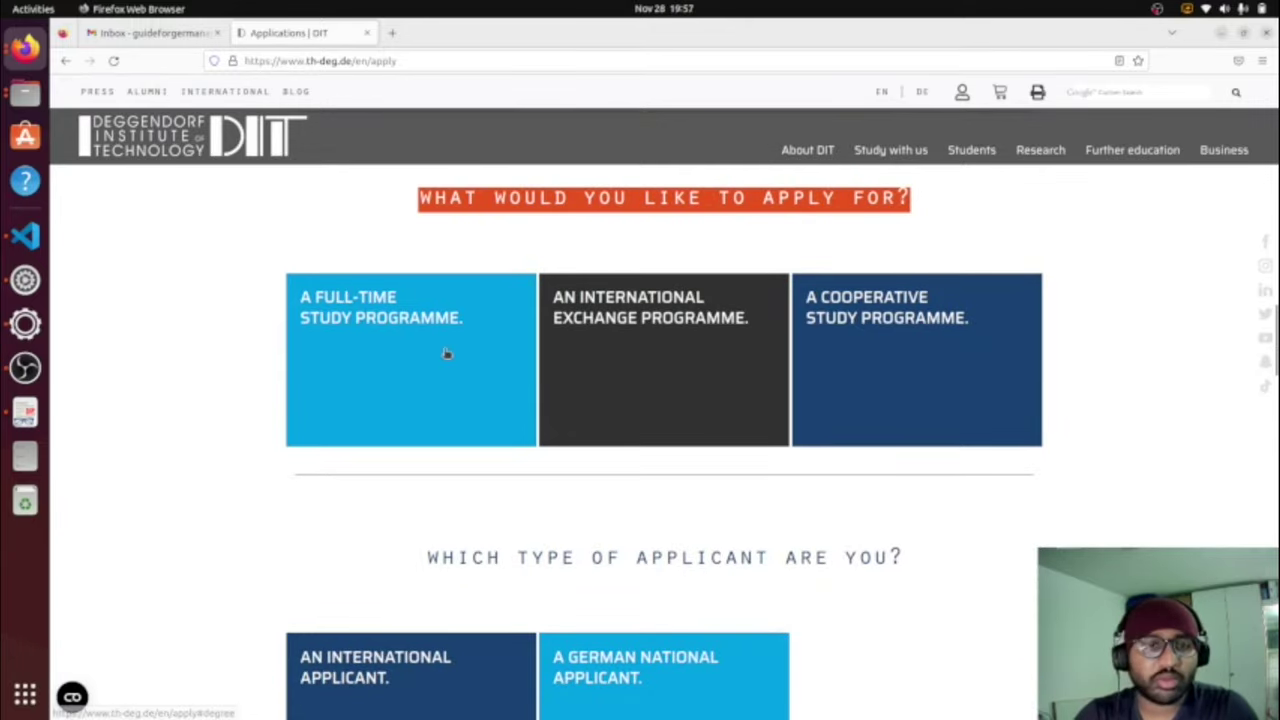
left_click(446, 354)
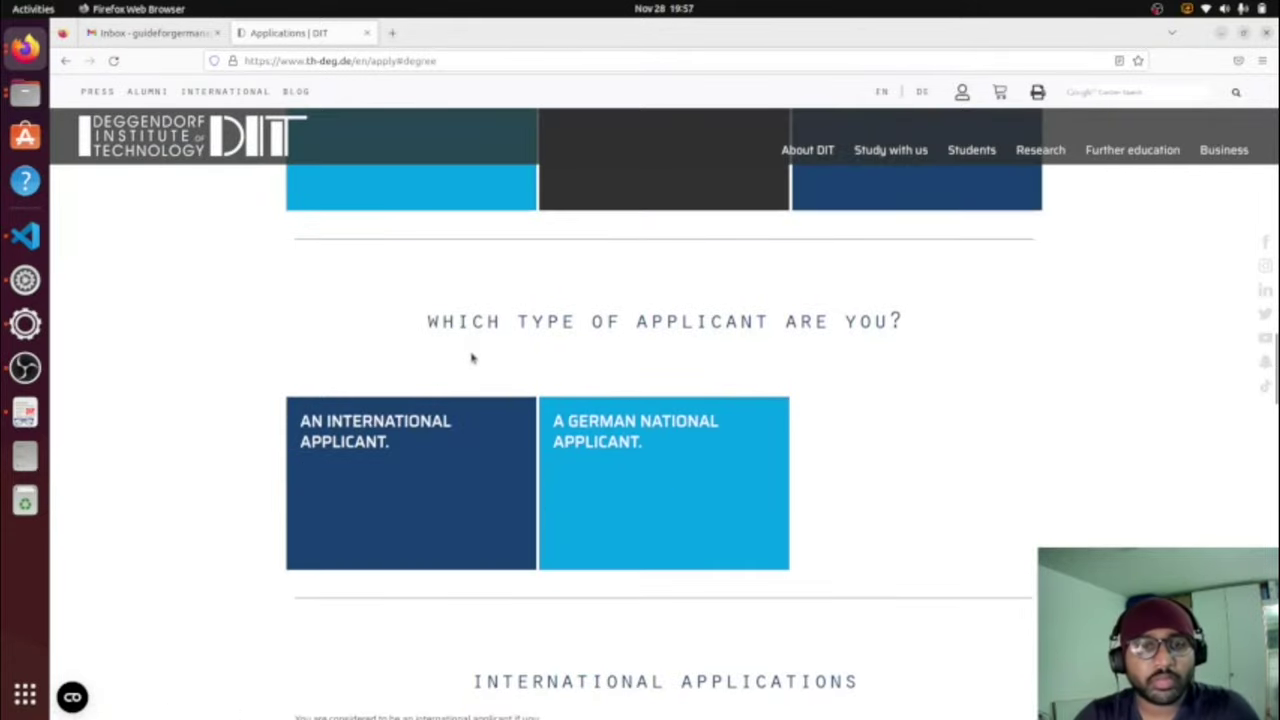
Step: Jump to International Applications and open the online application portal via APPLY ONLINE NOW
scroll(470, 357, "down", 1)
left_click(439, 365)
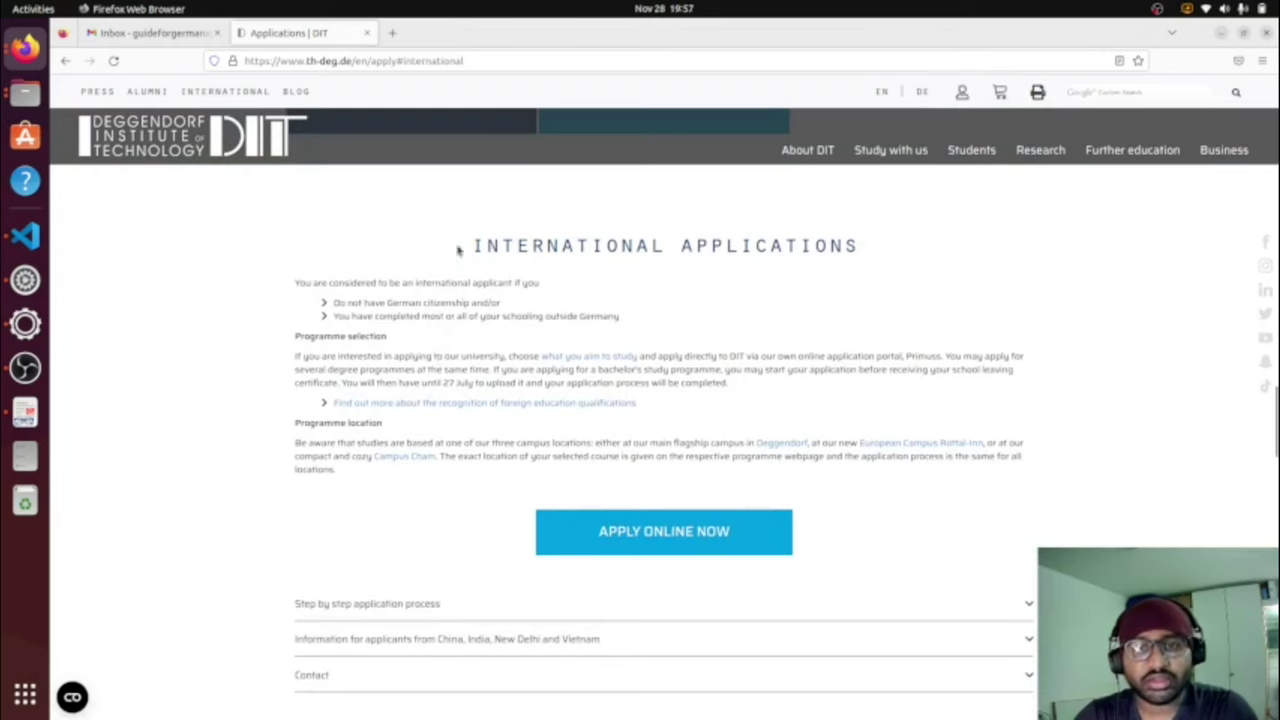
left_click_drag(484, 246, 968, 244)
left_click(968, 244)
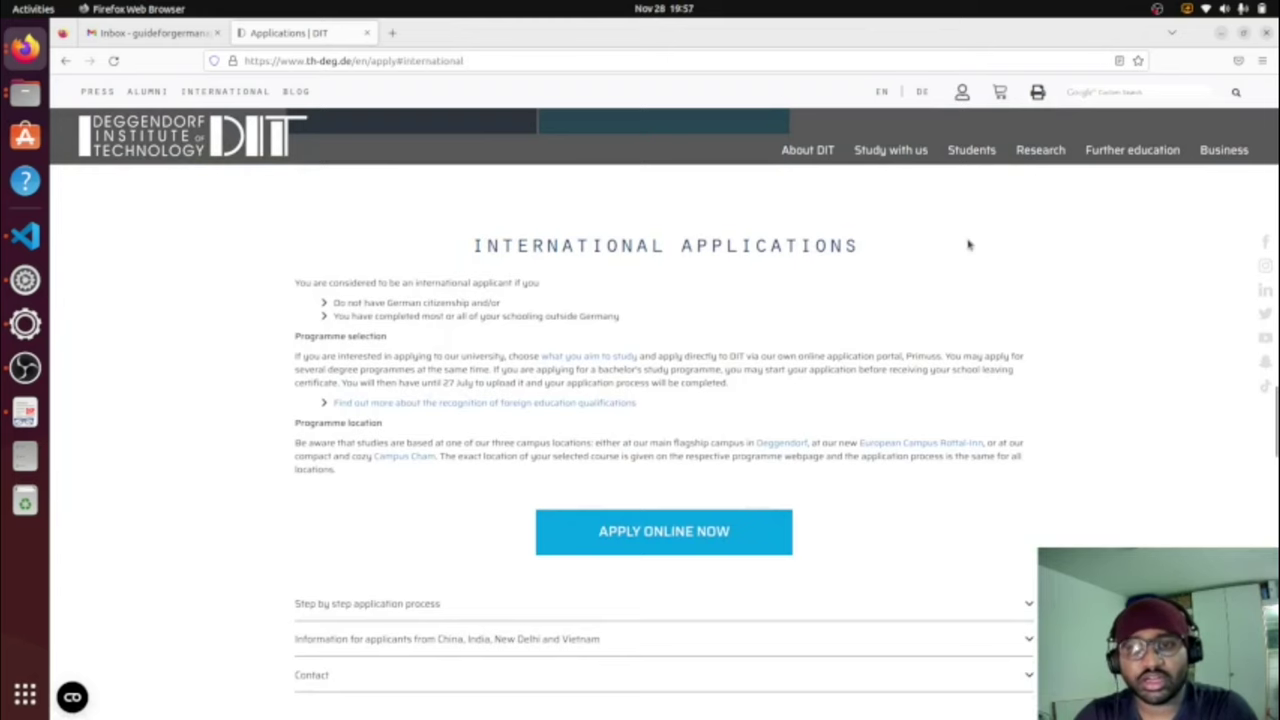
scroll(801, 349, "down", 1)
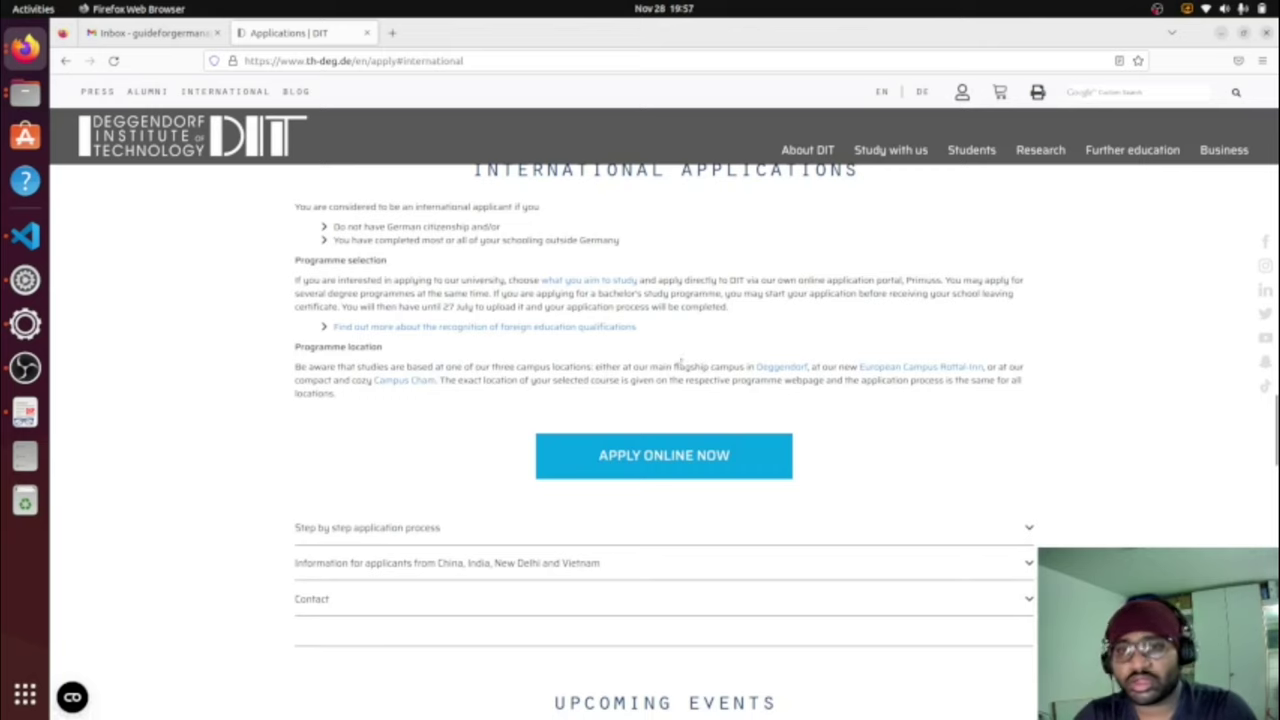
left_click(676, 477)
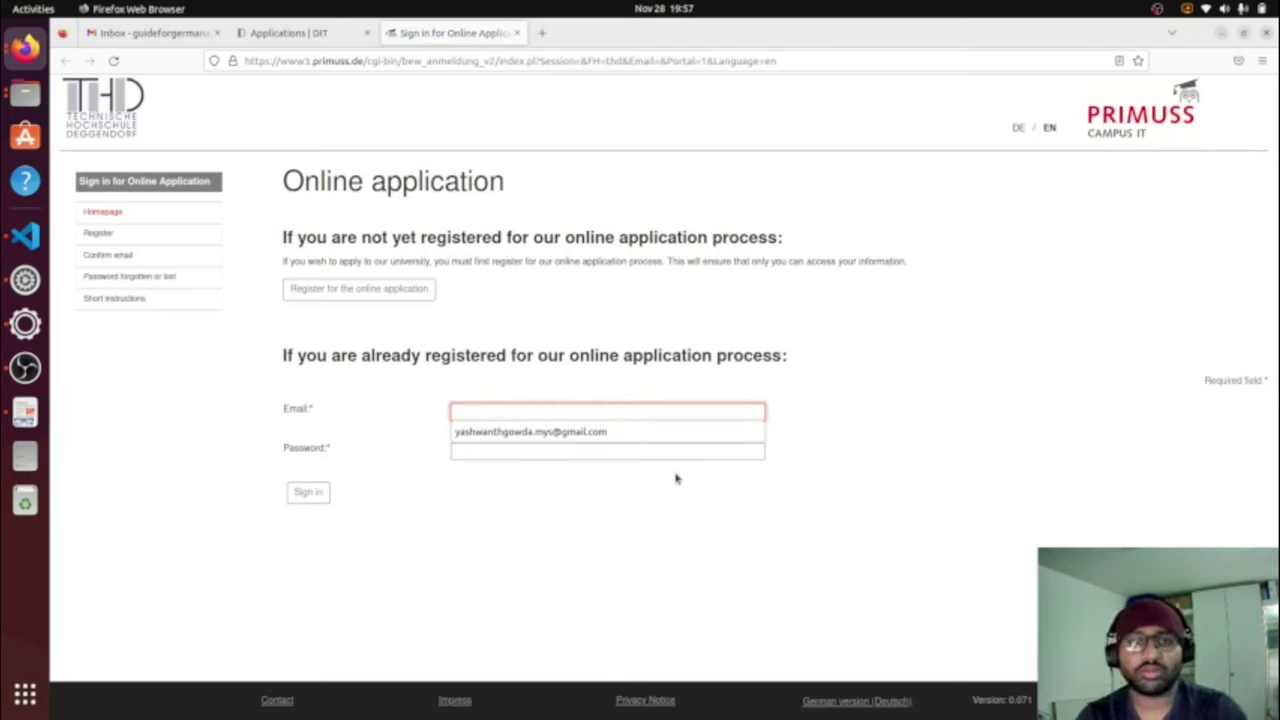
Step: Dismiss Firefox's saved-email autofill suggestions on the PRIMUSS sign-in page
left_click(862, 434)
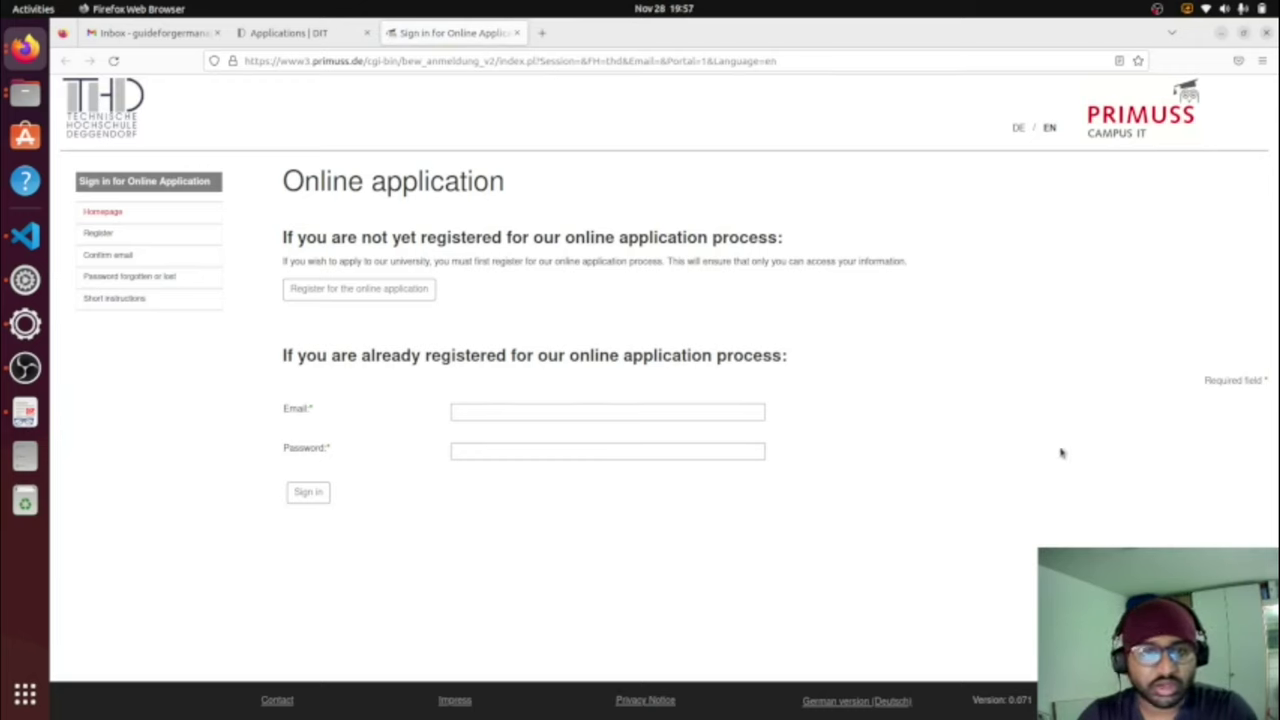
left_click(641, 413)
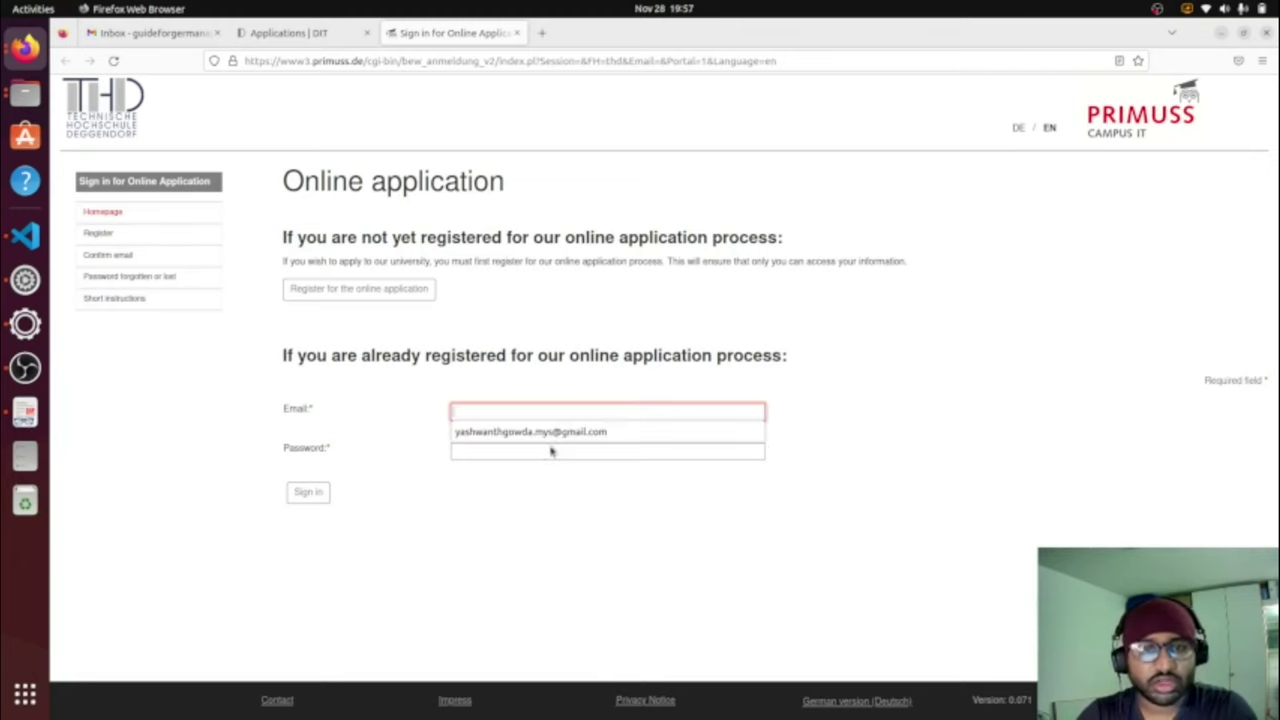
left_click(828, 431)
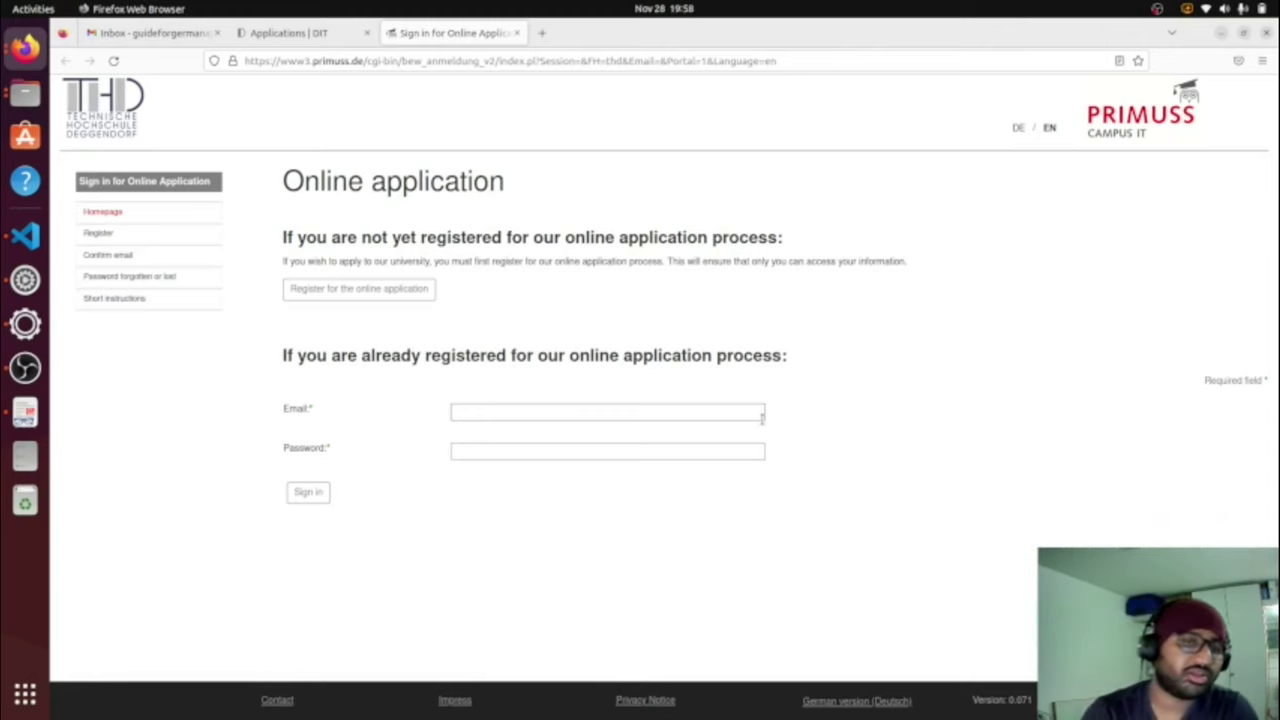
Step: Open the registration form and enter the applicant's family name
left_click(381, 297)
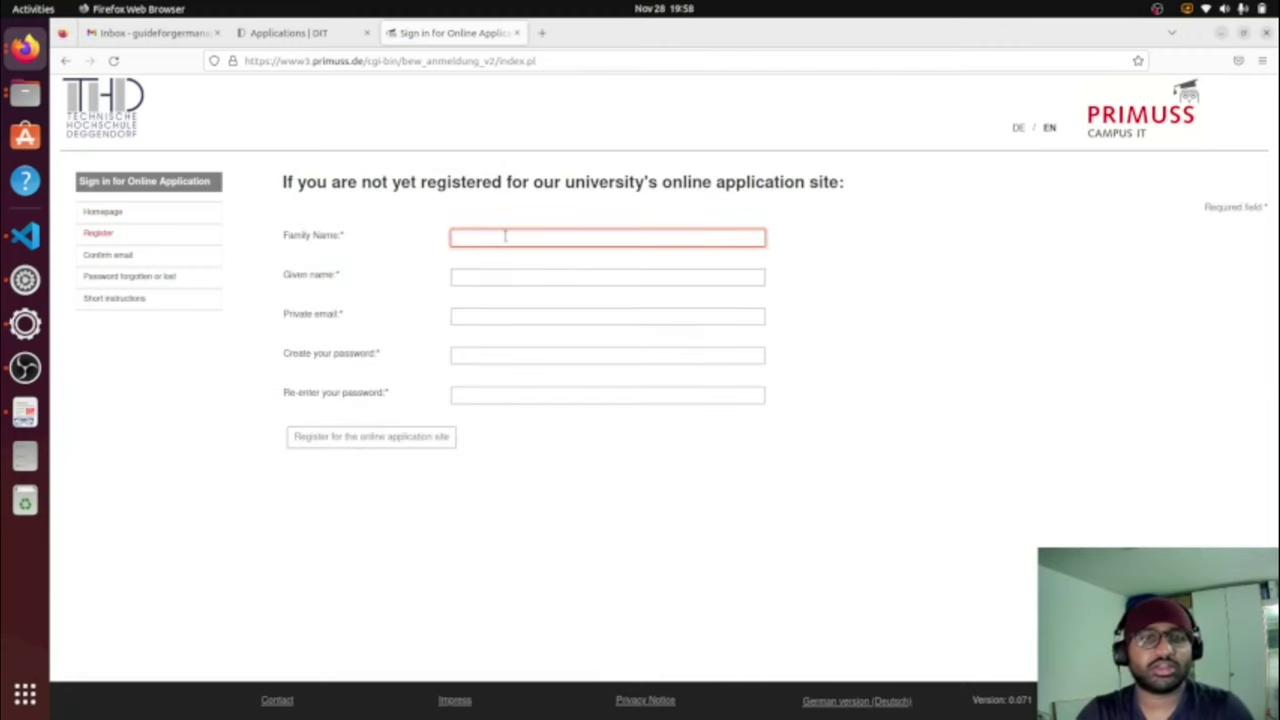
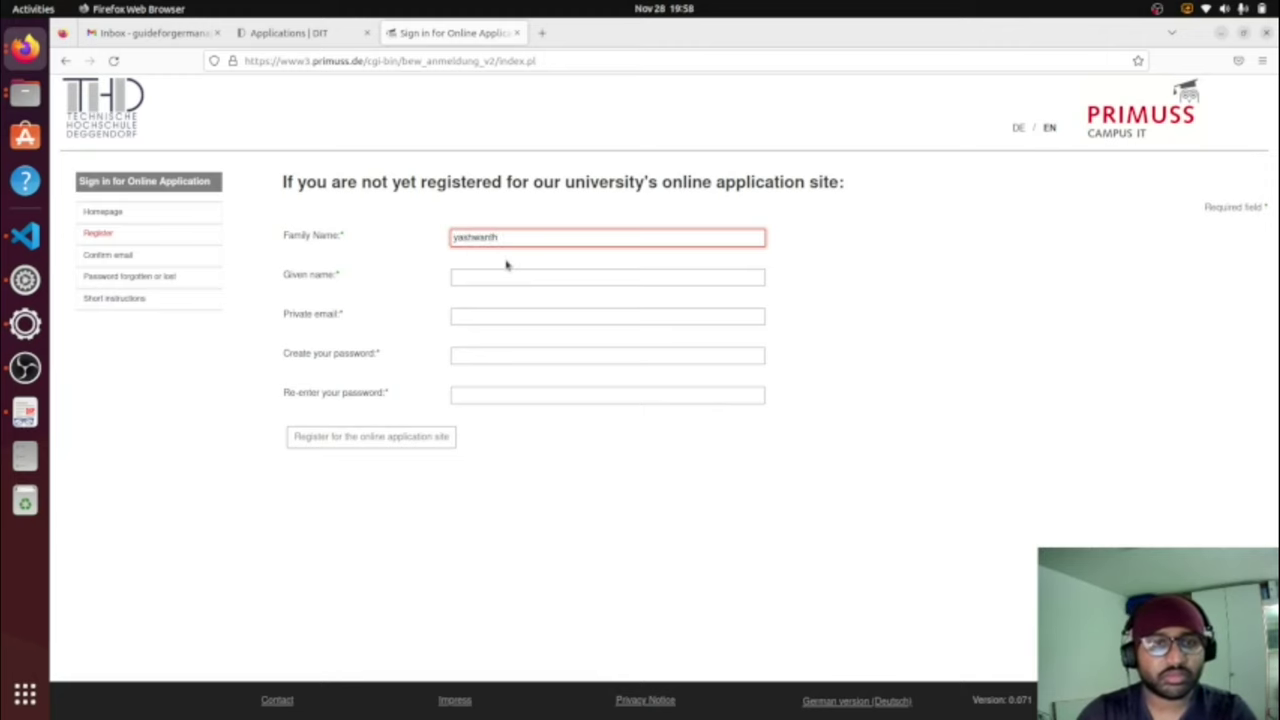
left_click(502, 279)
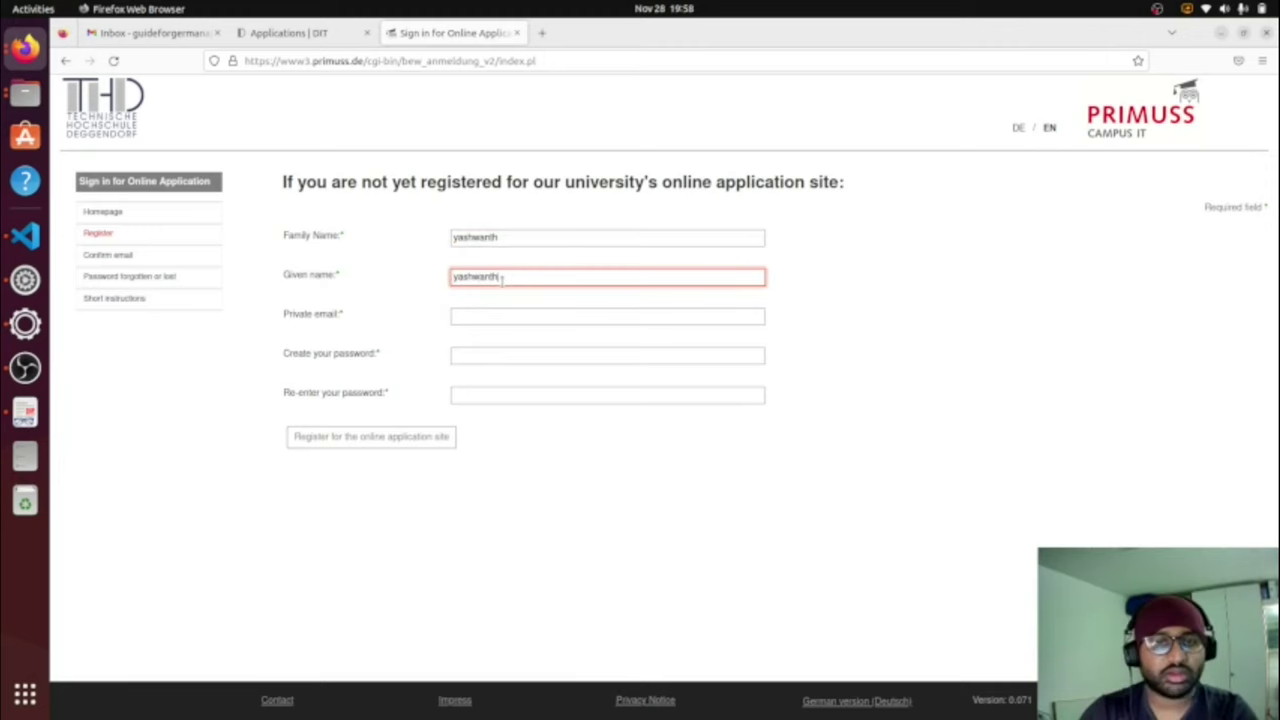
Step: Enter the applicant's private Gmail address in the email field
left_click(490, 316)
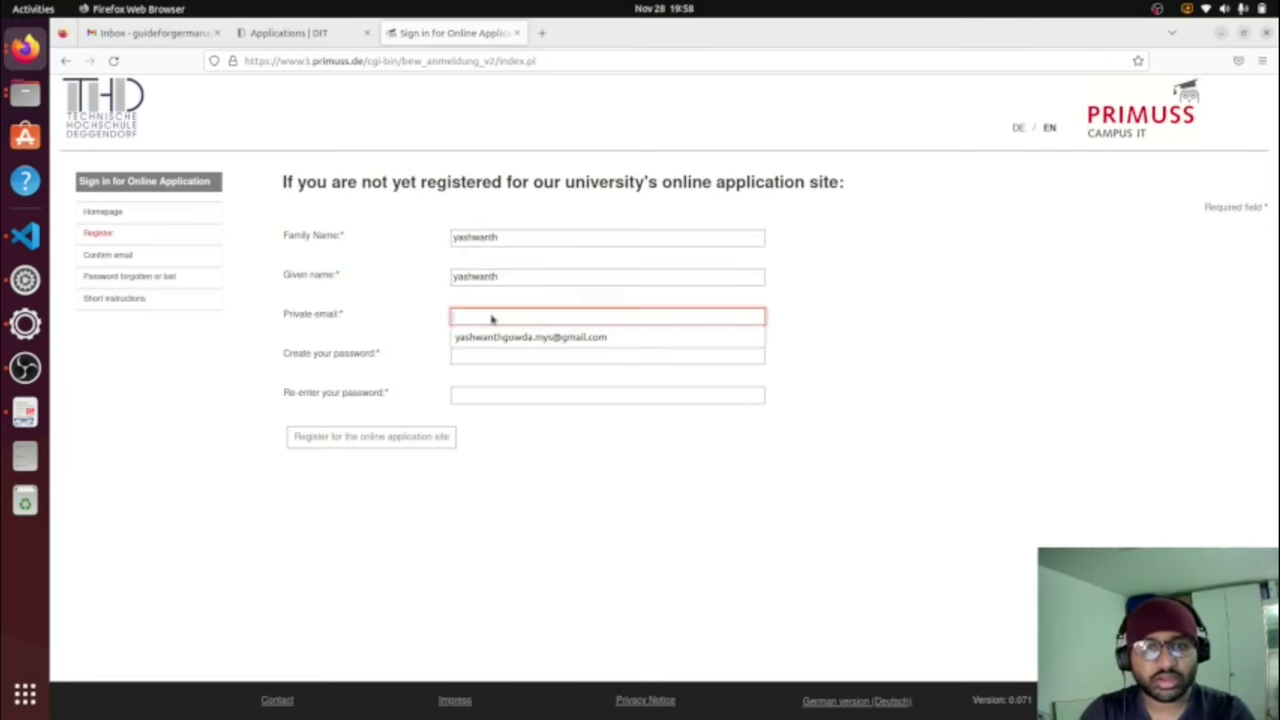
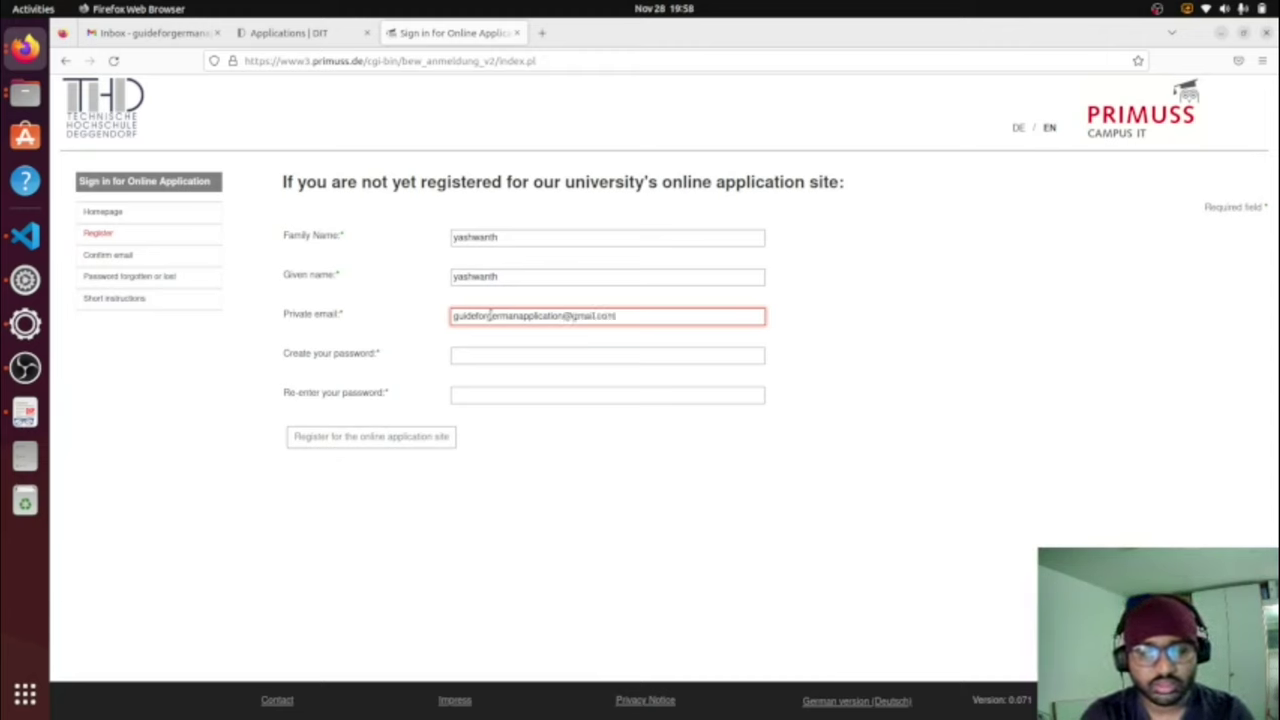
Step: Create the account password, retyping it once, and enter it again in the confirmation field
left_click(510, 358)
left_click(510, 360)
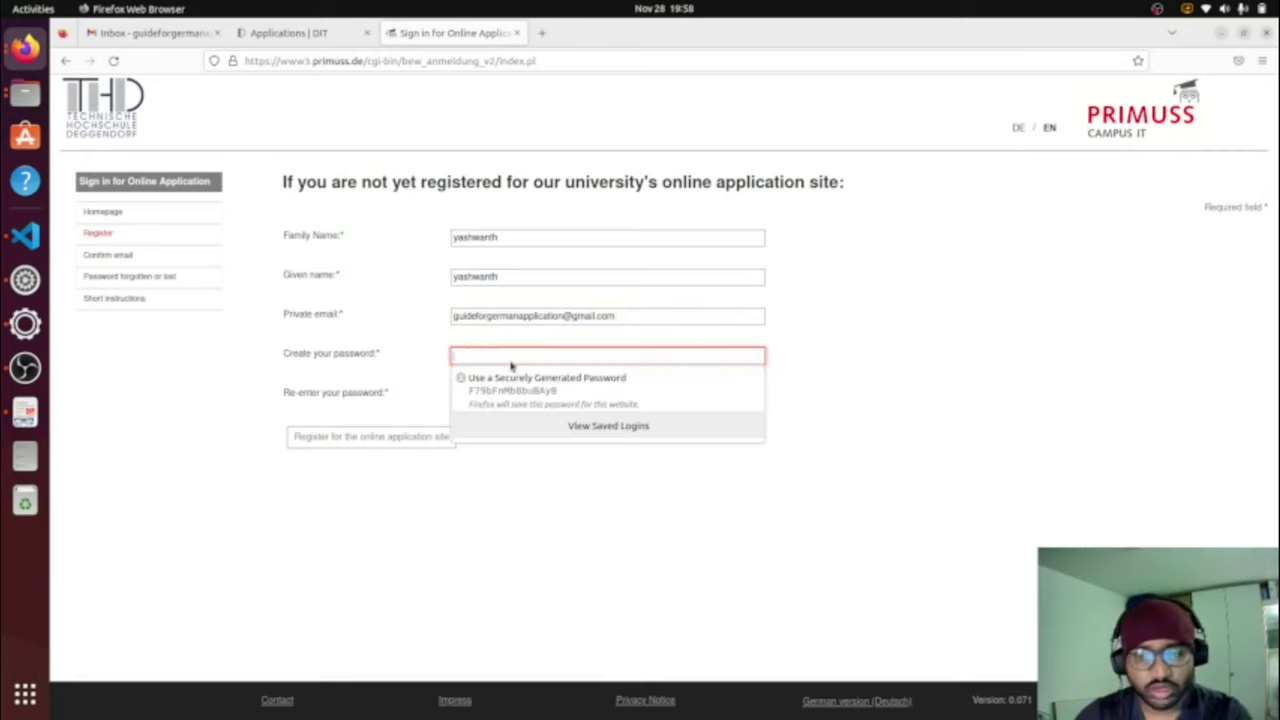
type("•")
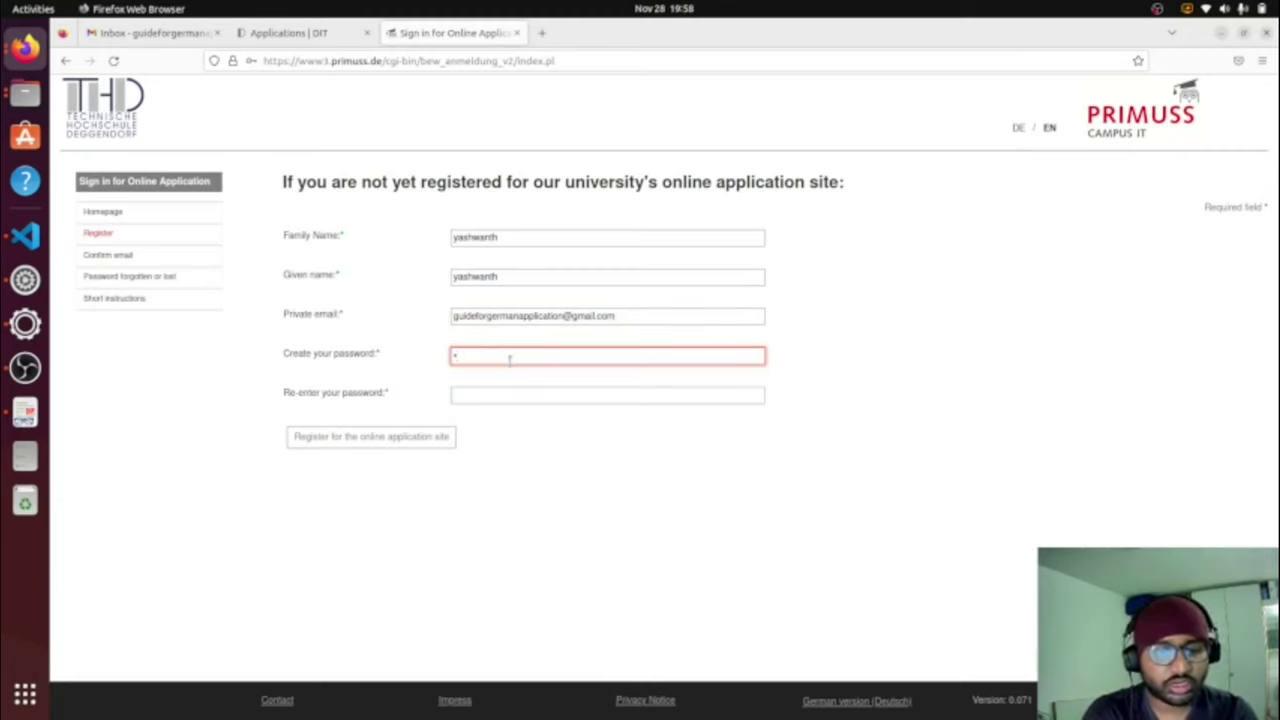
type("••••••")
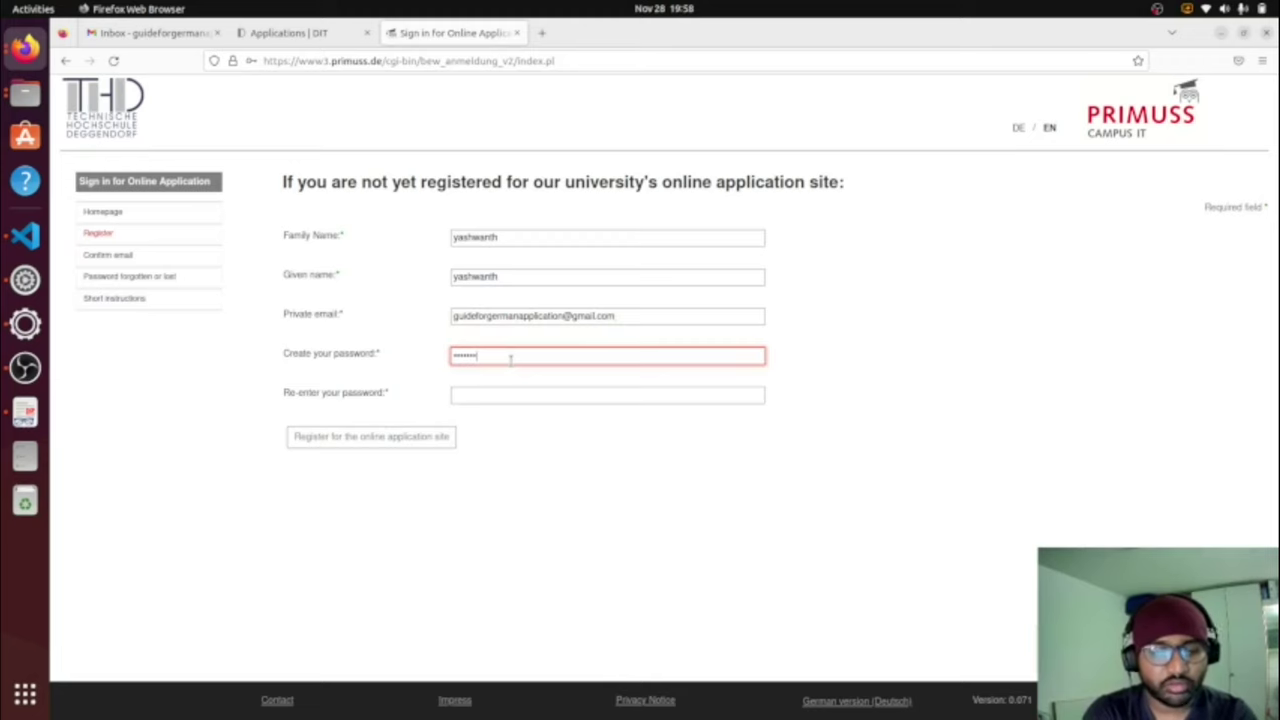
key("BackSpace")
key("BackSpace")
key("BackSpace")
key("BackSpace")
key("BackSpace")
key("BackSpace")
key("BackSpace")
left_click(510, 360)
type("•")
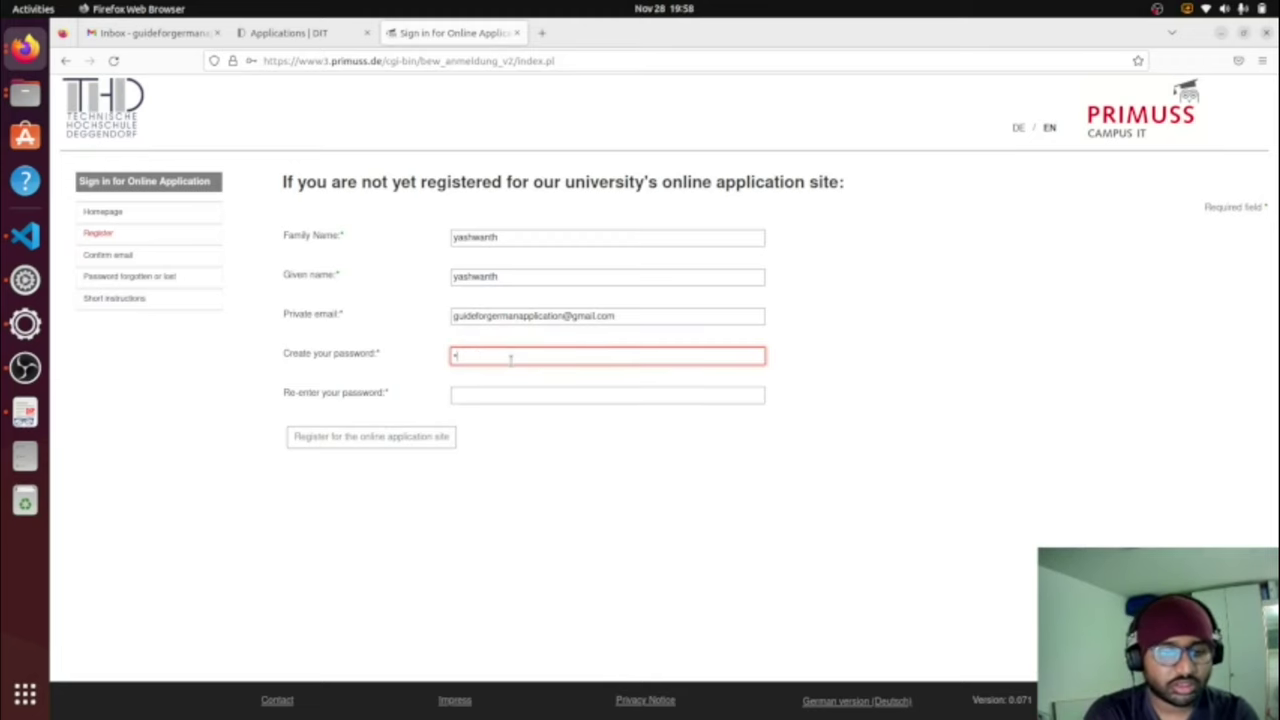
type("••••••")
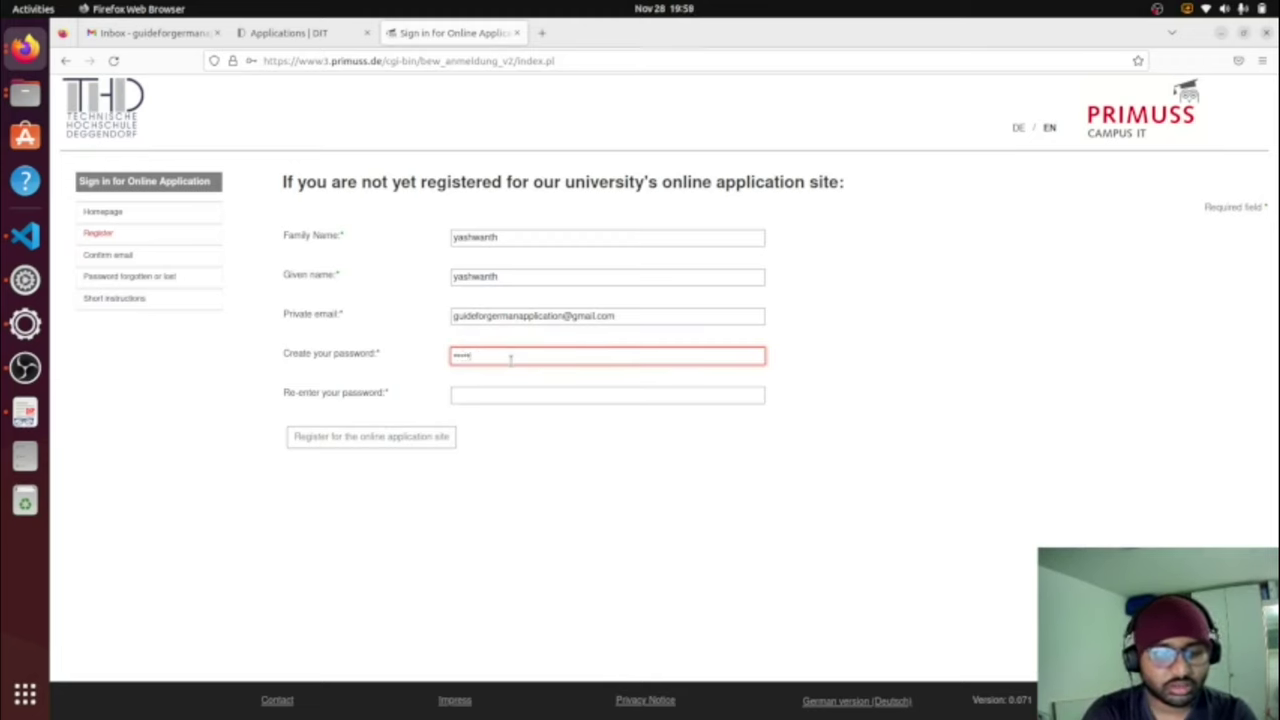
type("••")
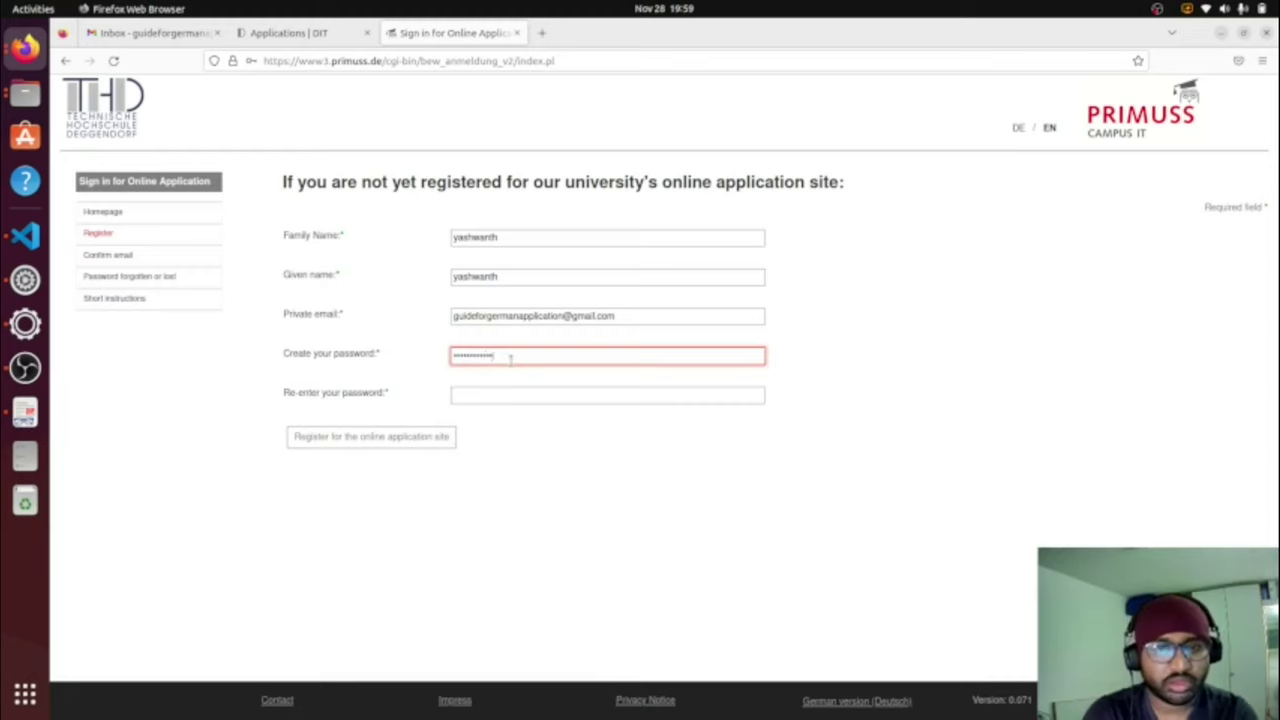
left_click(513, 396)
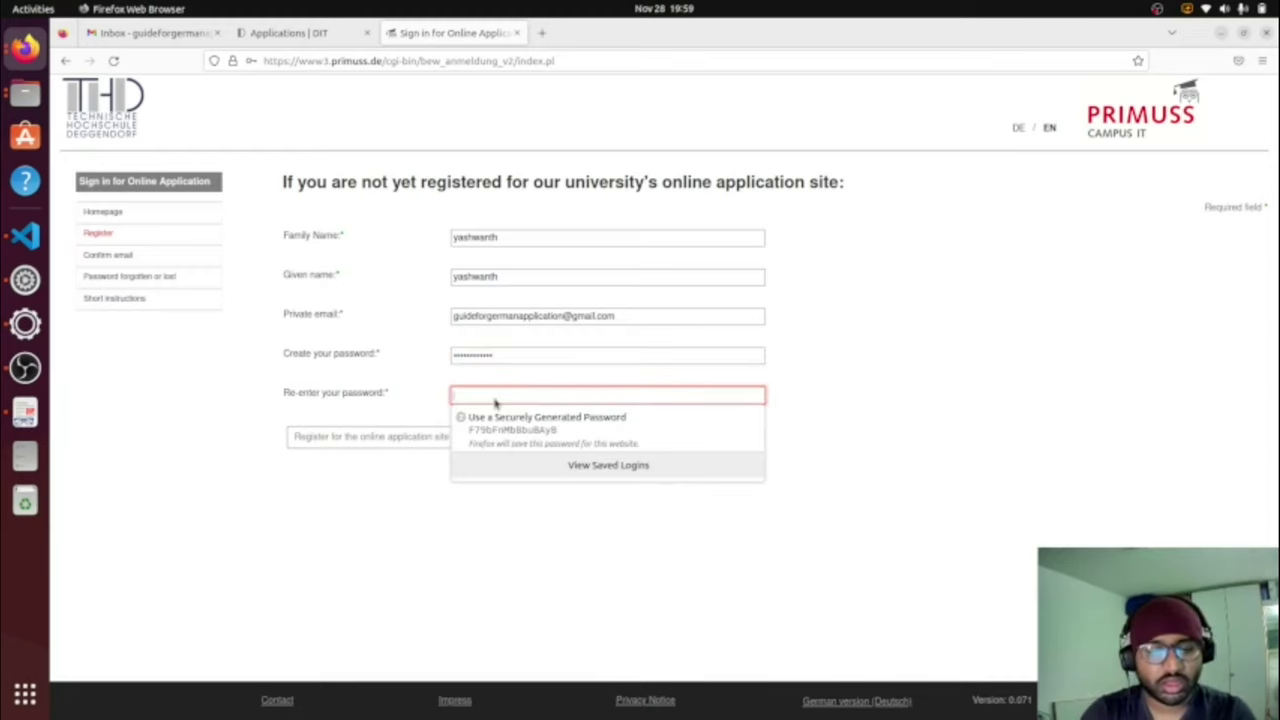
type("•••••••••••")
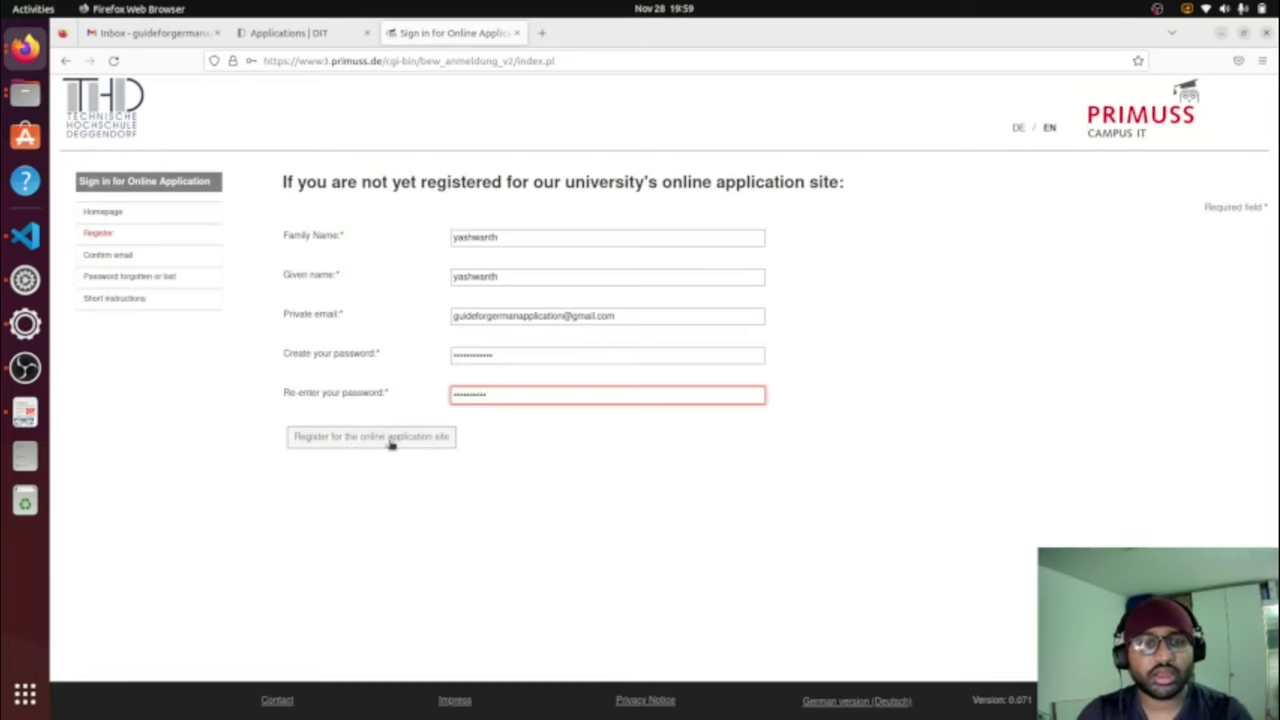
Step: Submit the registration, decline saving the login, then correct the family name and extend the given name
left_click(392, 442)
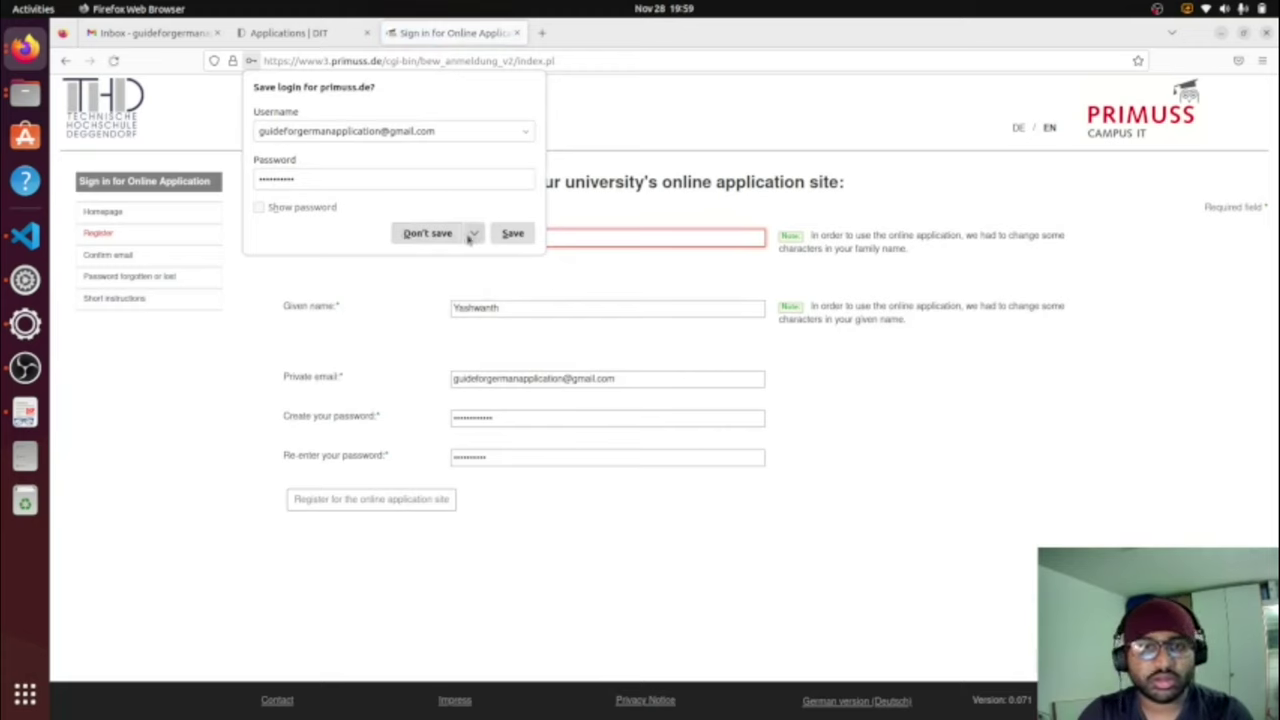
left_click(441, 237)
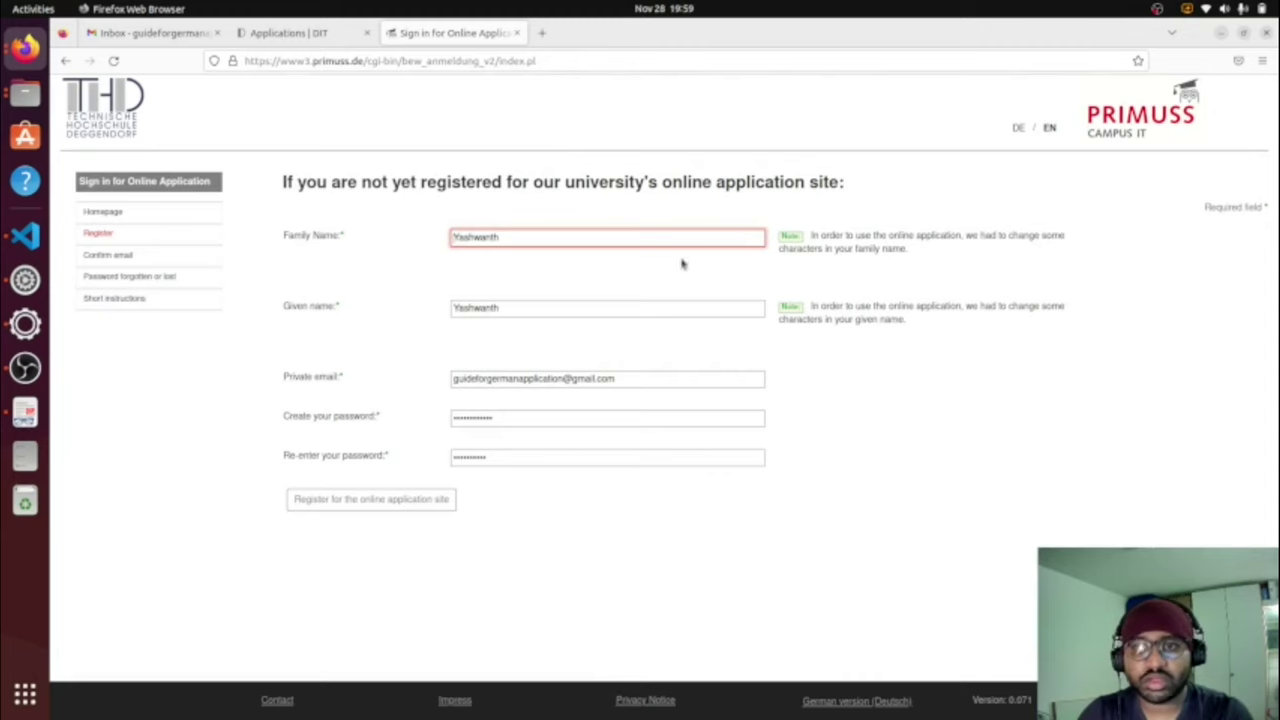
left_click(554, 240)
key("BackSpace")
key("BackSpace")
key("BackSpace")
key("BackSpace")
key("BackSpace")
key("BackSpace")
key("BackSpace")
key("BackSpace")
key("BackSpace")
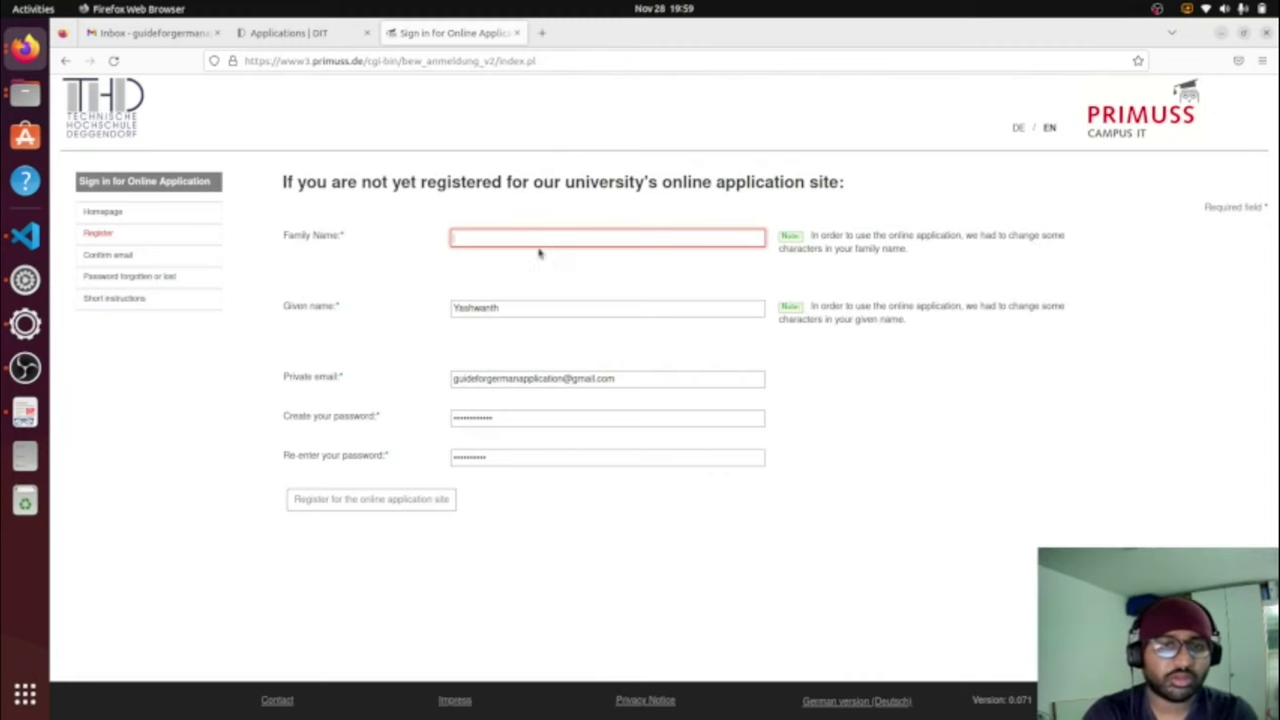
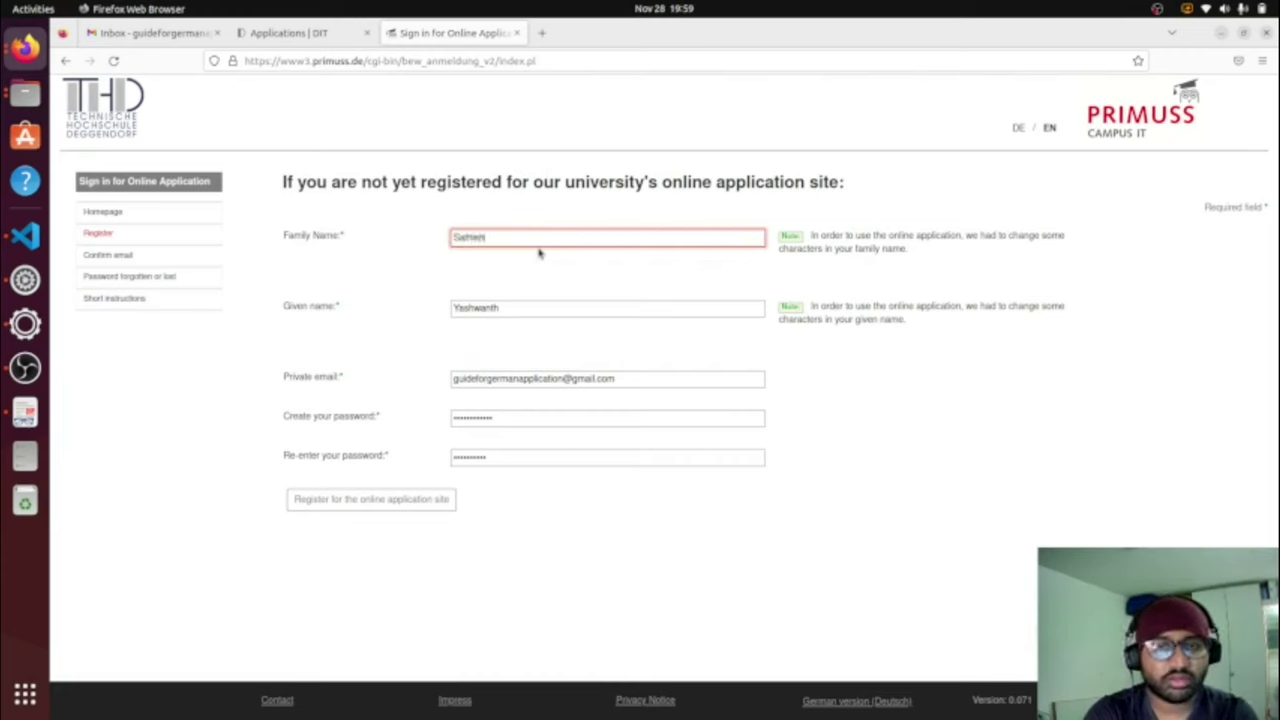
left_click(530, 312)
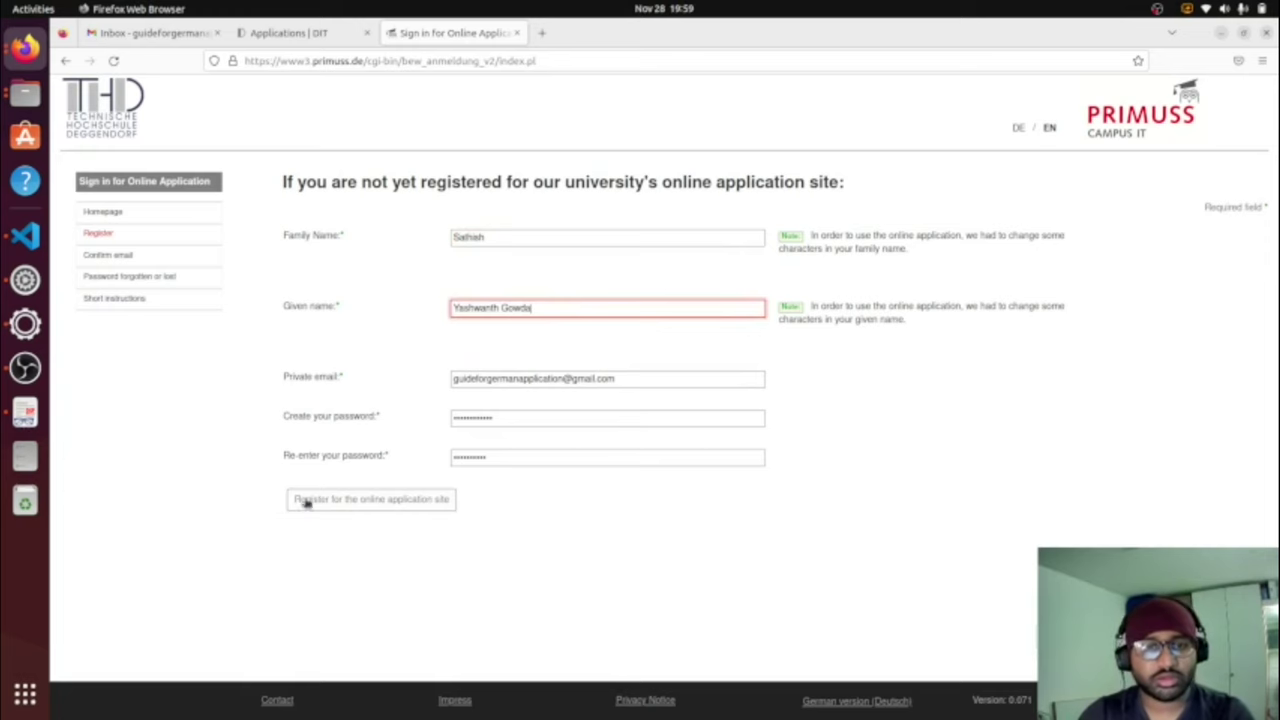
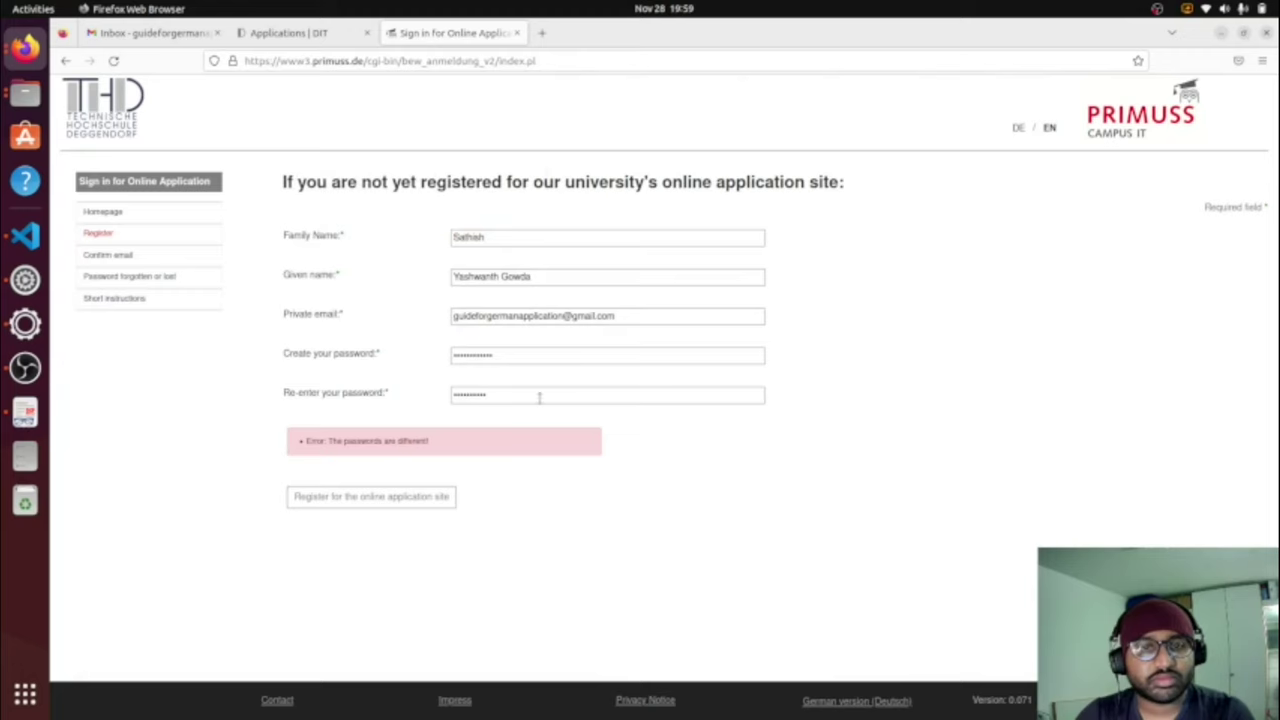
Step: Enter the same new password in the Create and Re-enter fields, then register for the online application site
key("BackSpace")
key("BackSpace")
key("BackSpace")
key("BackSpace")
key("BackSpace")
key("BackSpace")
key("BackSpace")
key("BackSpace")
key("BackSpace")
key("BackSpace")
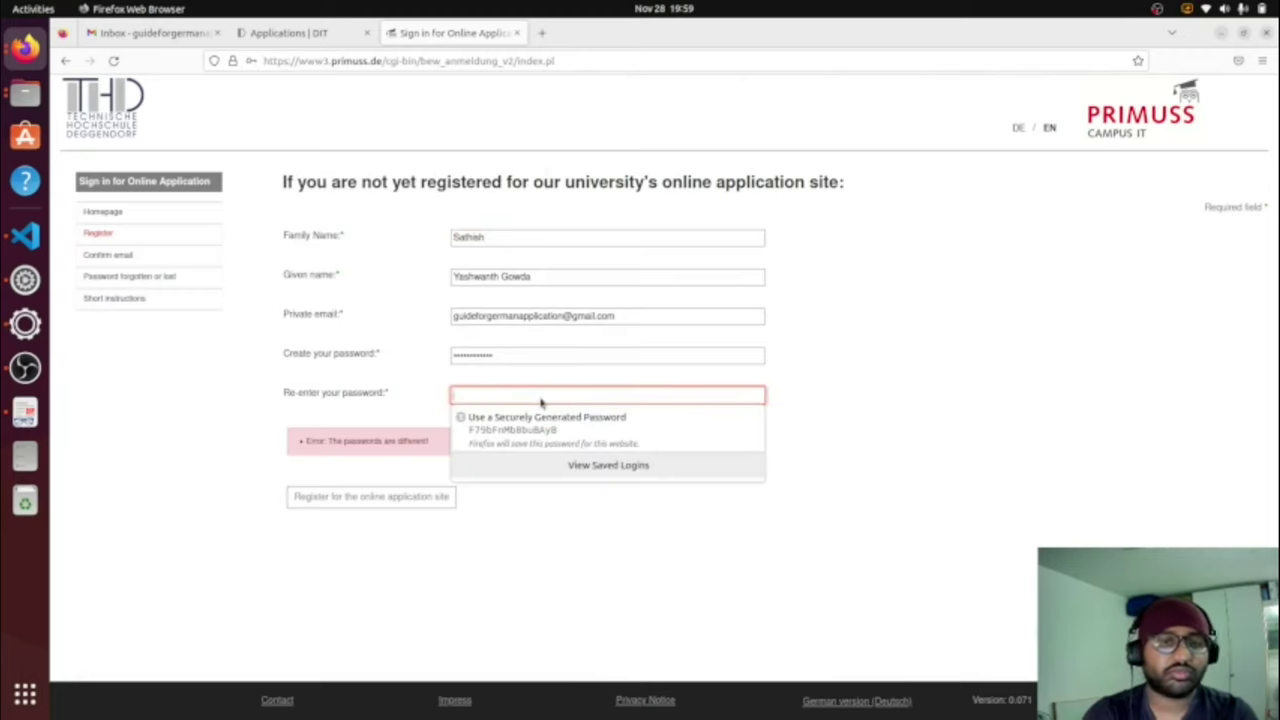
left_click(537, 357)
key("BackSpace")
key("BackSpace")
key("BackSpace")
key("BackSpace")
key("BackSpace")
key("BackSpace")
key("BackSpace")
key("BackSpace")
key("BackSpace")
key("BackSpace")
key("BackSpace")
key("BackSpace")
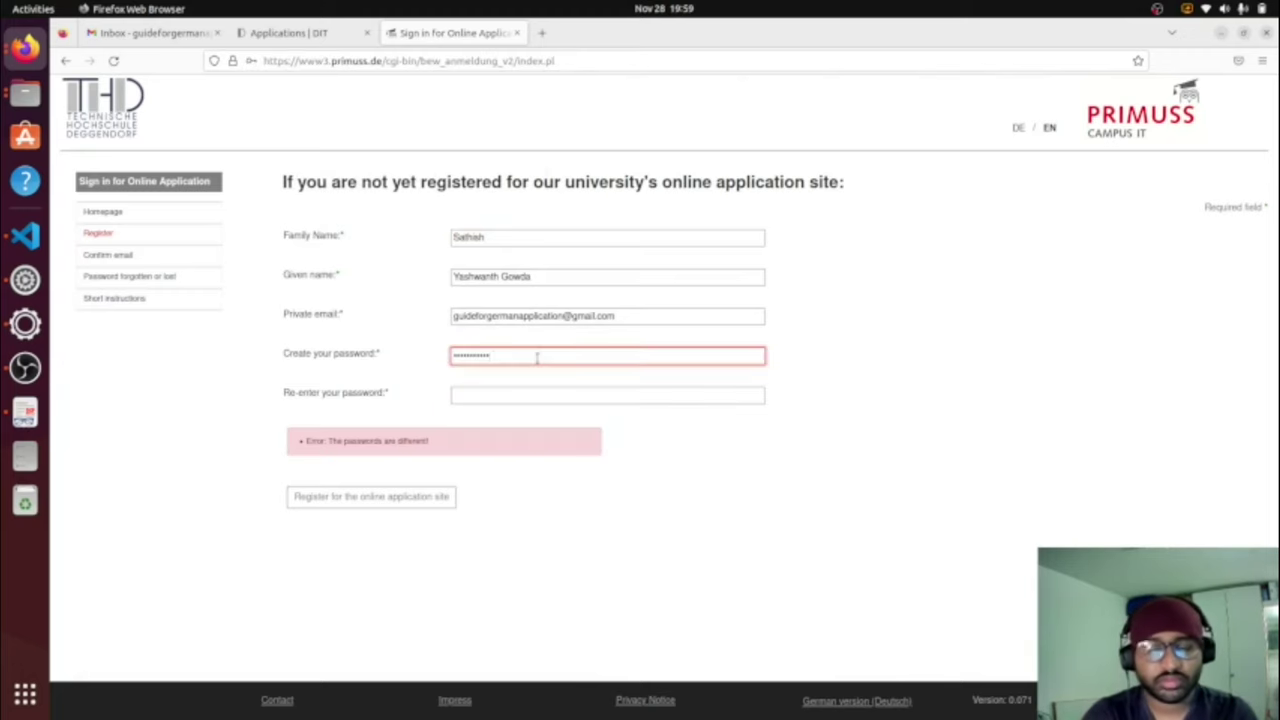
type("a•••••••••")
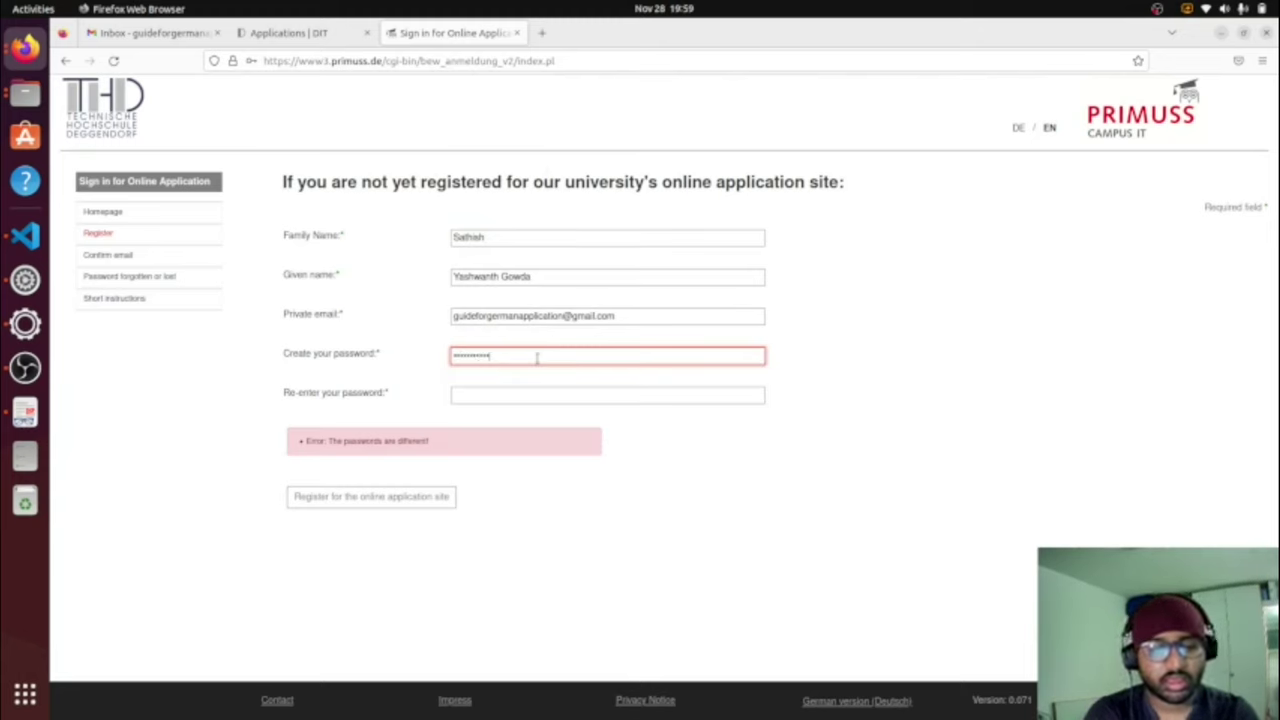
left_click(519, 396)
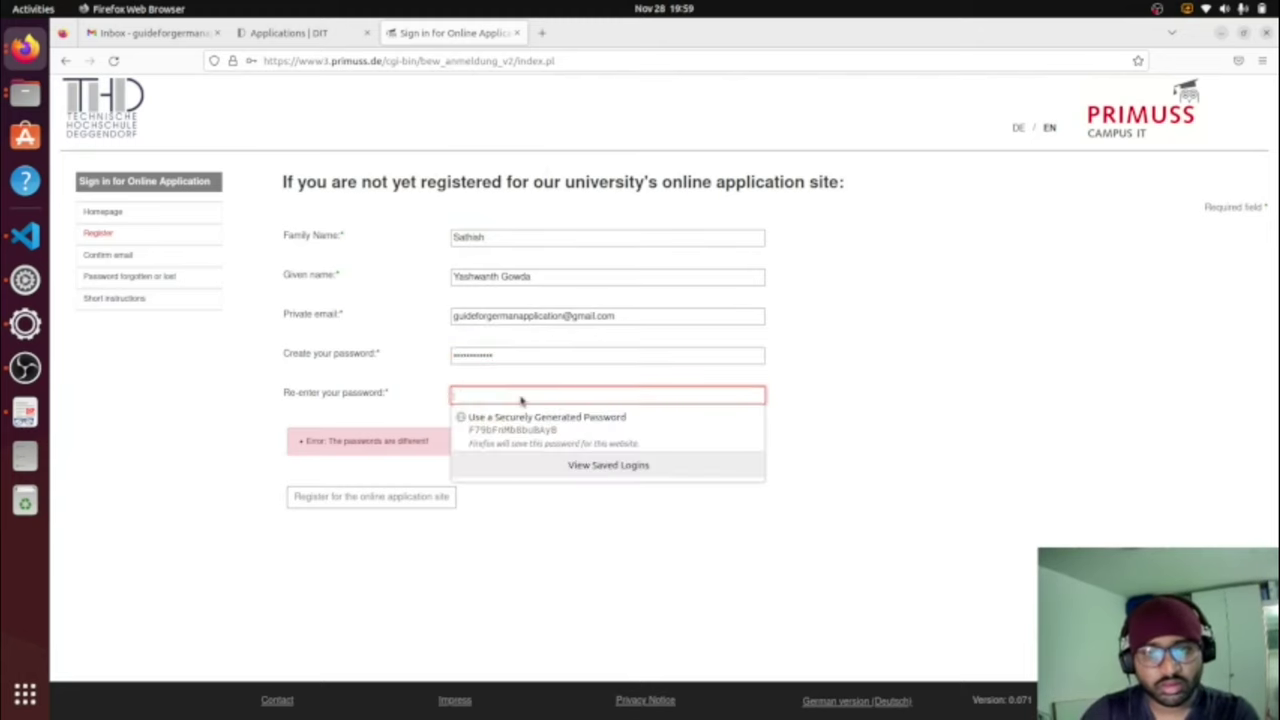
type("••••••••••")
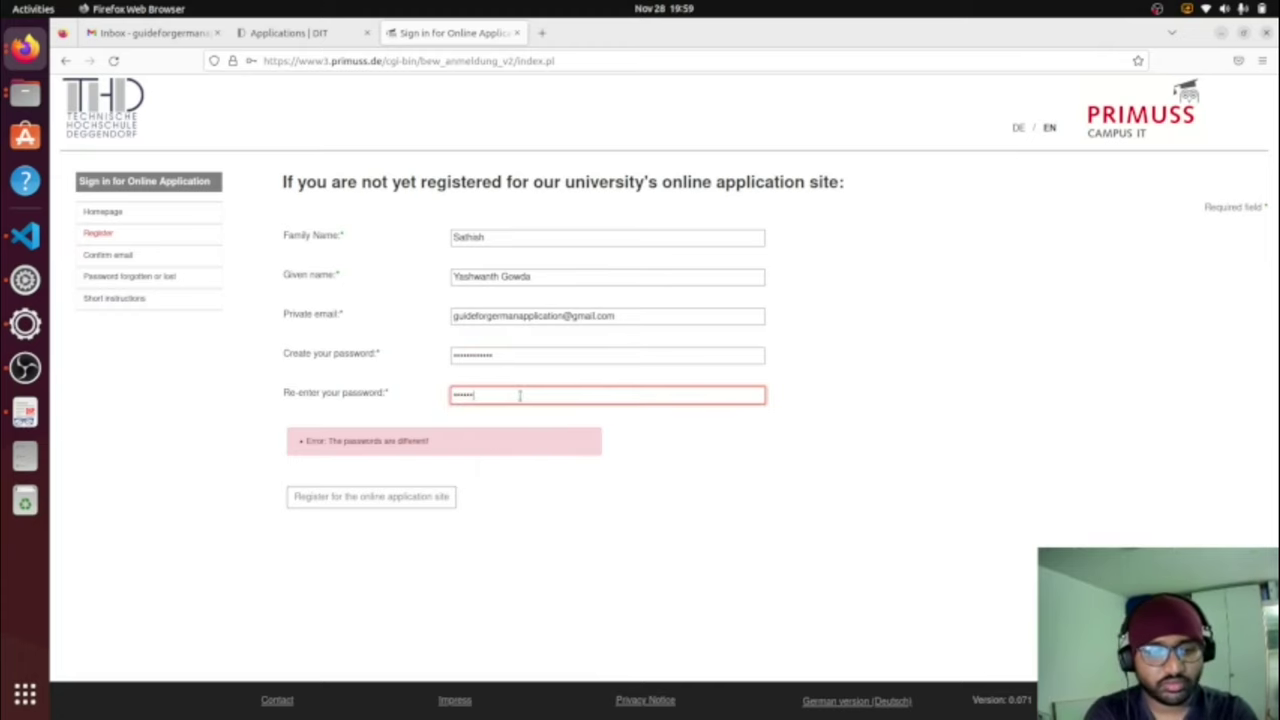
type("•••")
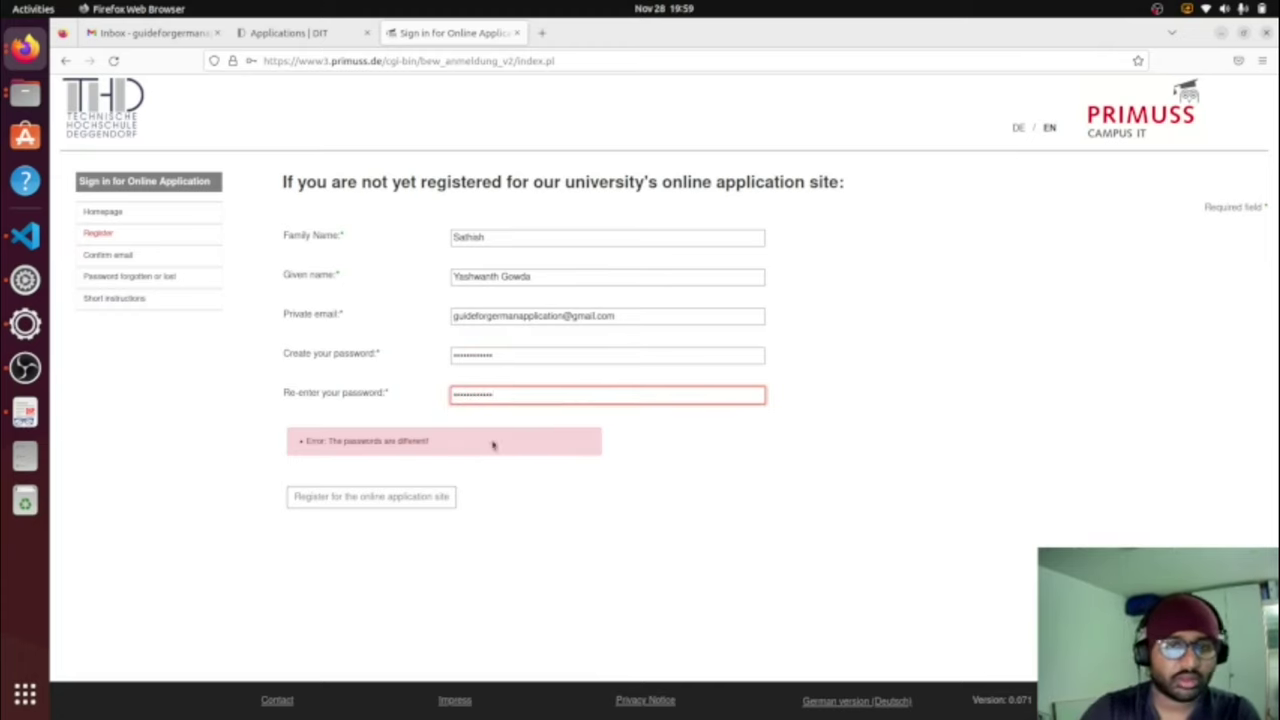
left_click(399, 498)
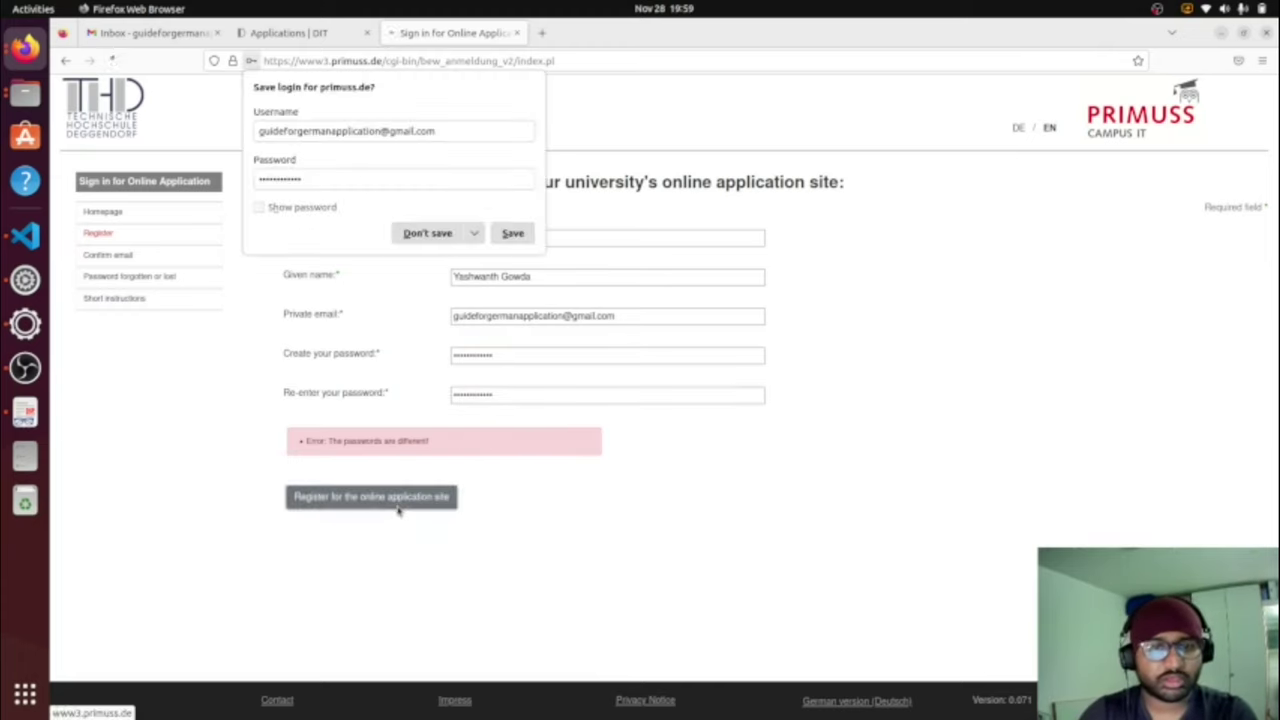
Step: Decline Firefox's save-login prompt and enter the registration e-mail address in the Email field
left_click(430, 235)
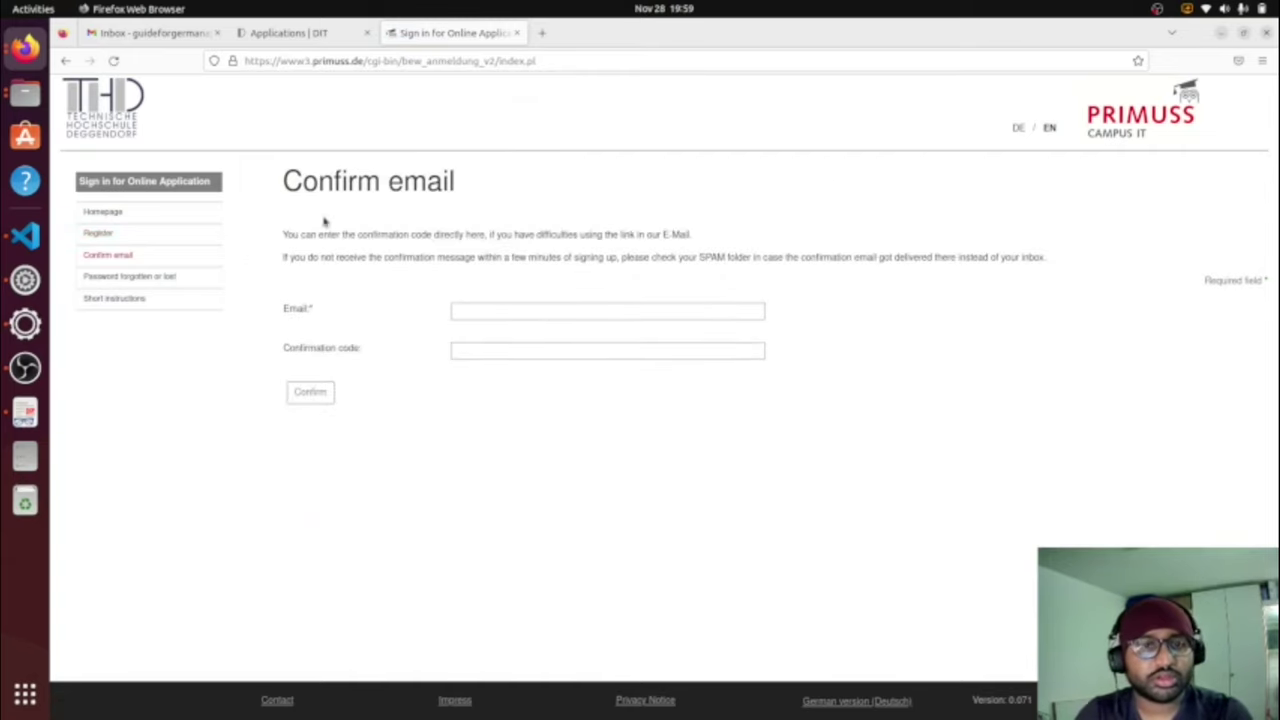
left_click_drag(283, 231, 1086, 274)
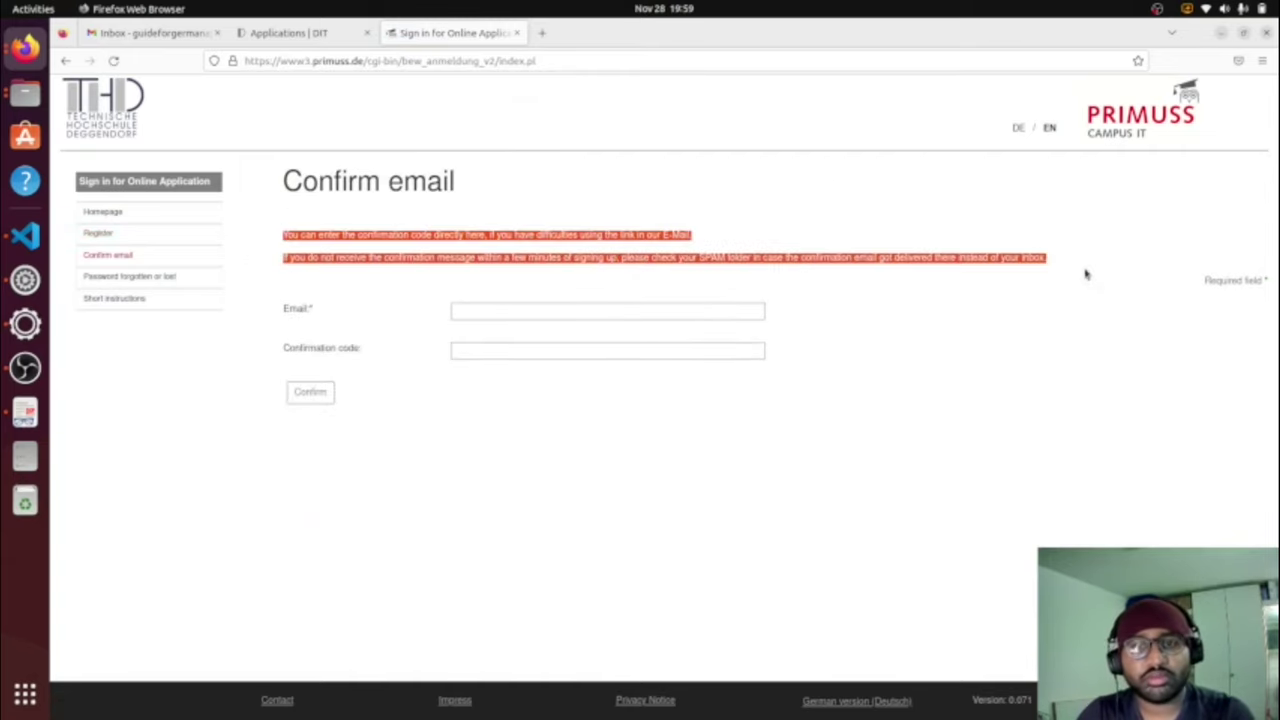
left_click(567, 309)
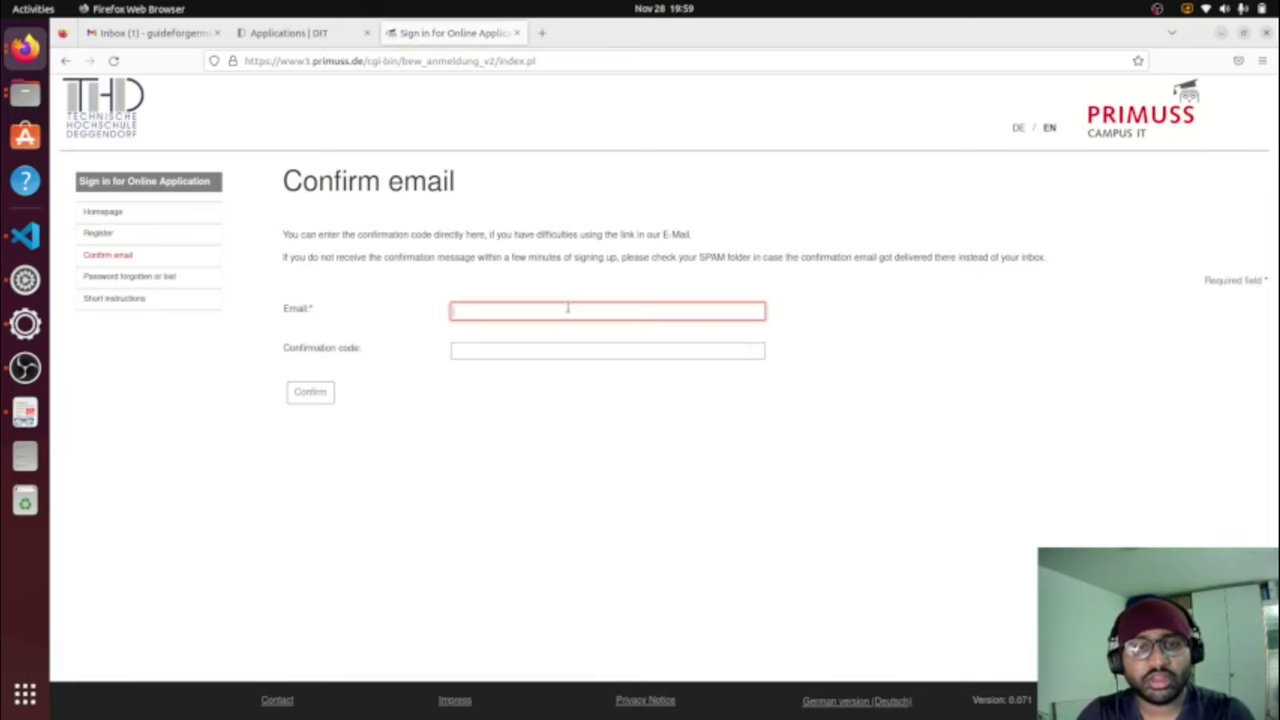
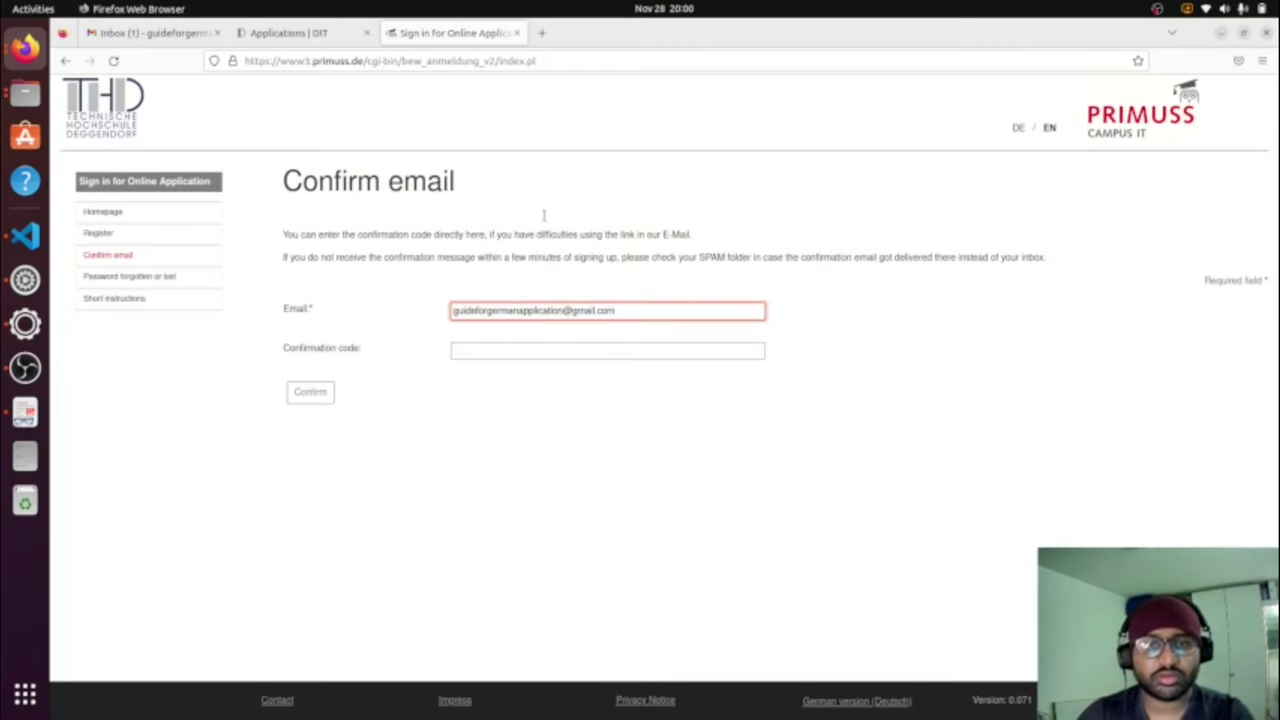
Step: Copy the confirmation code from the PRIMUSS SUPPORT e-mail in Gmail
left_click(150, 33)
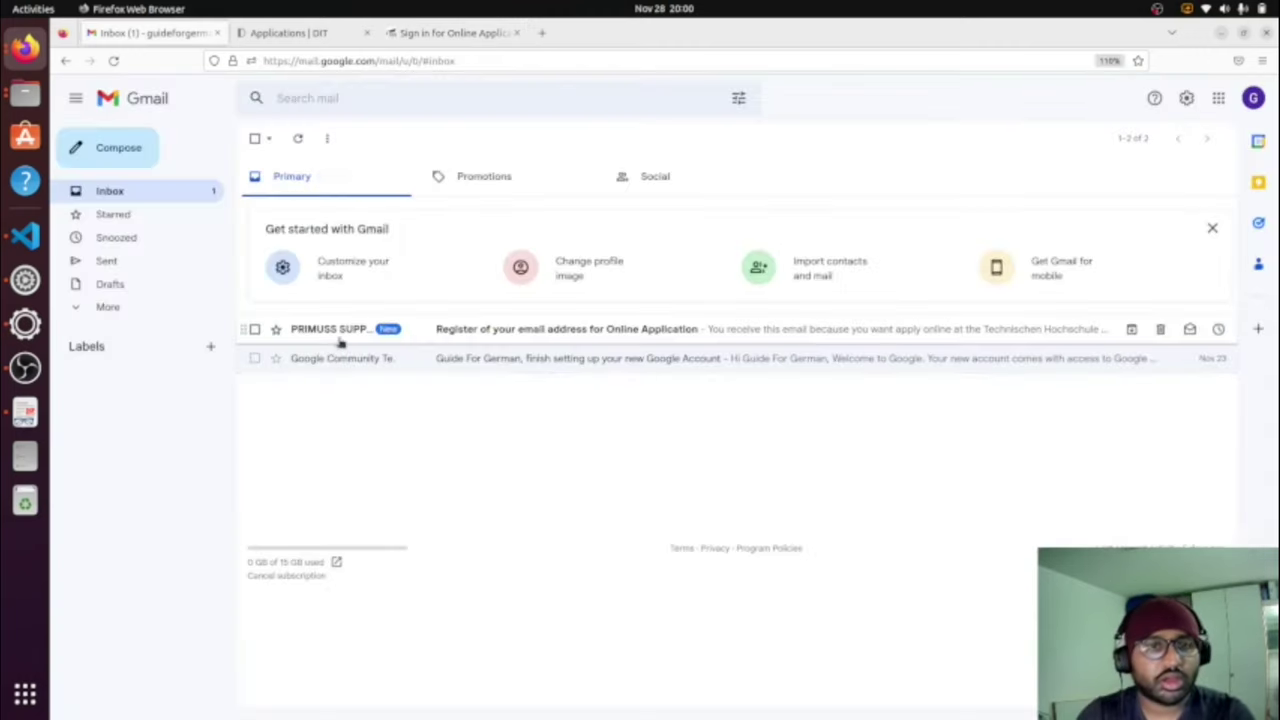
left_click(339, 336)
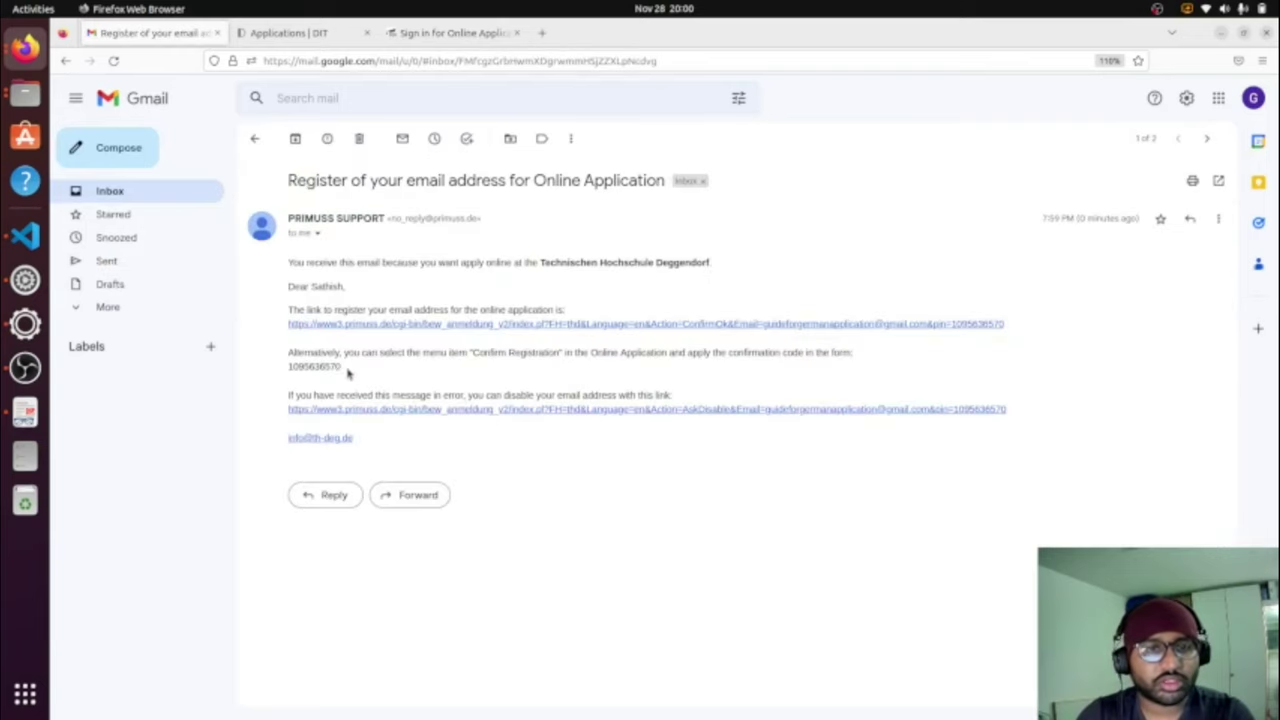
left_click_drag(384, 352, 568, 352)
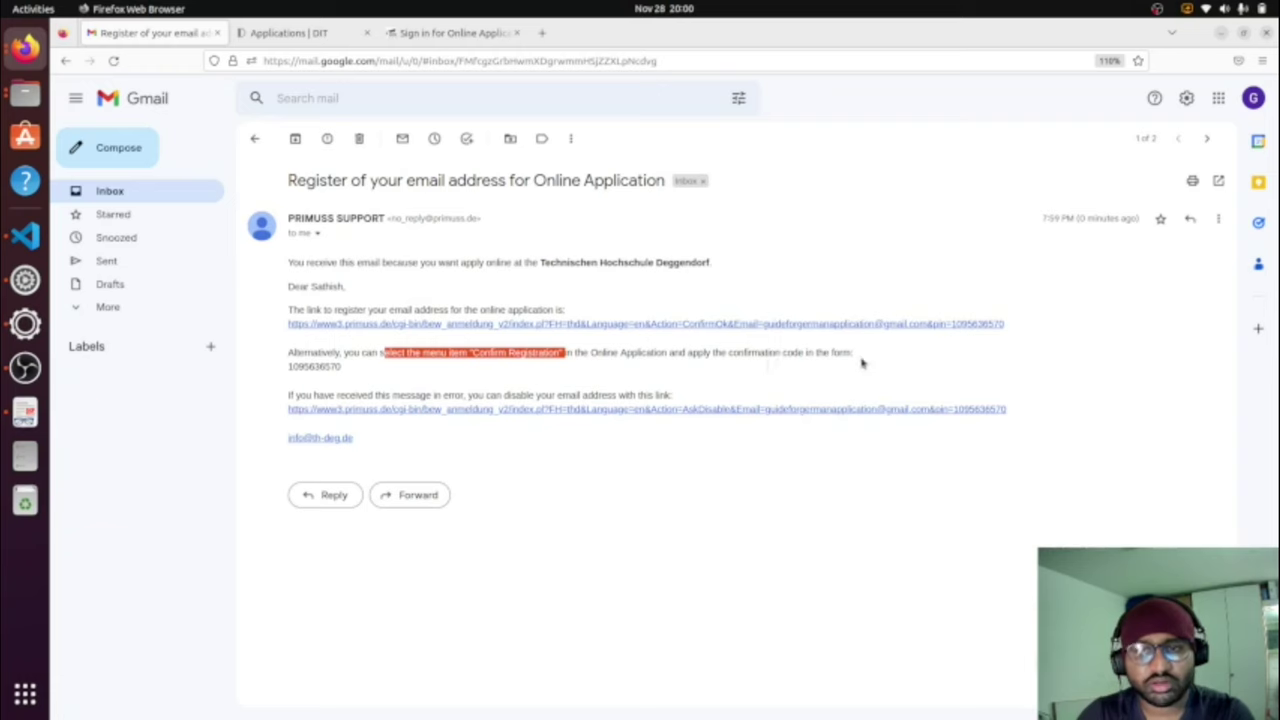
left_click(340, 368)
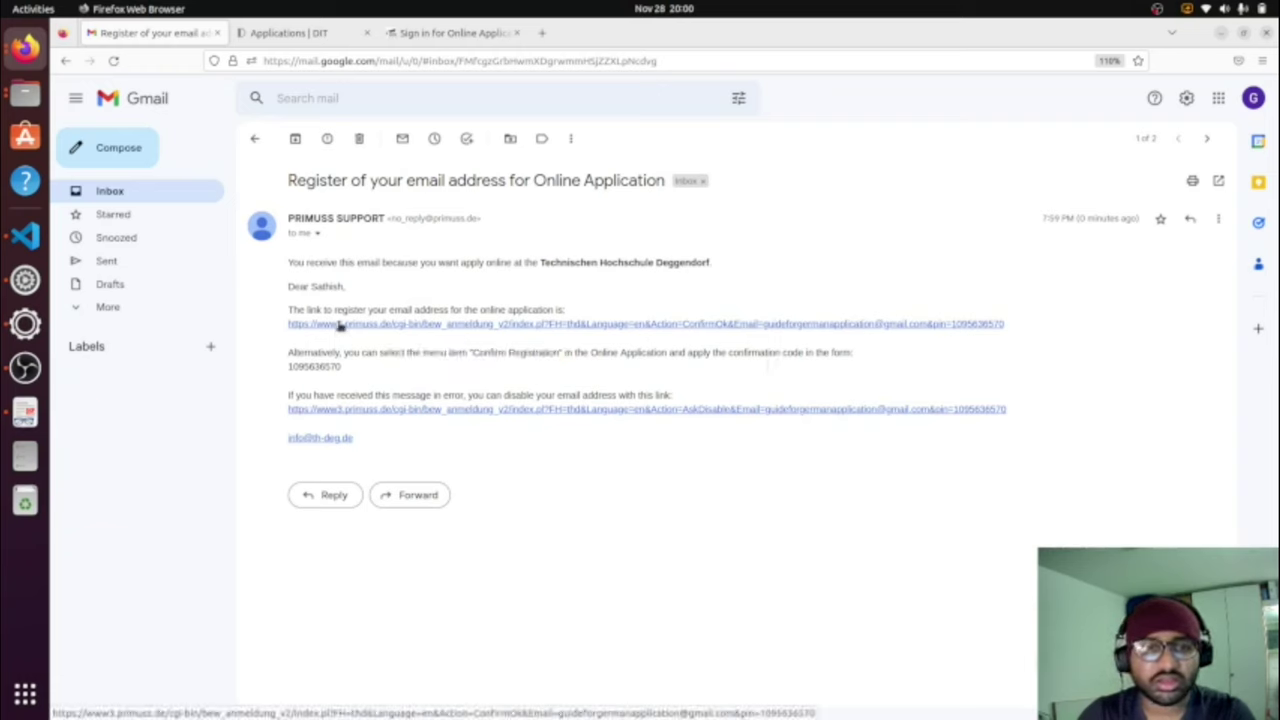
left_click_drag(342, 370, 287, 368)
right_click(298, 370)
left_click(320, 379)
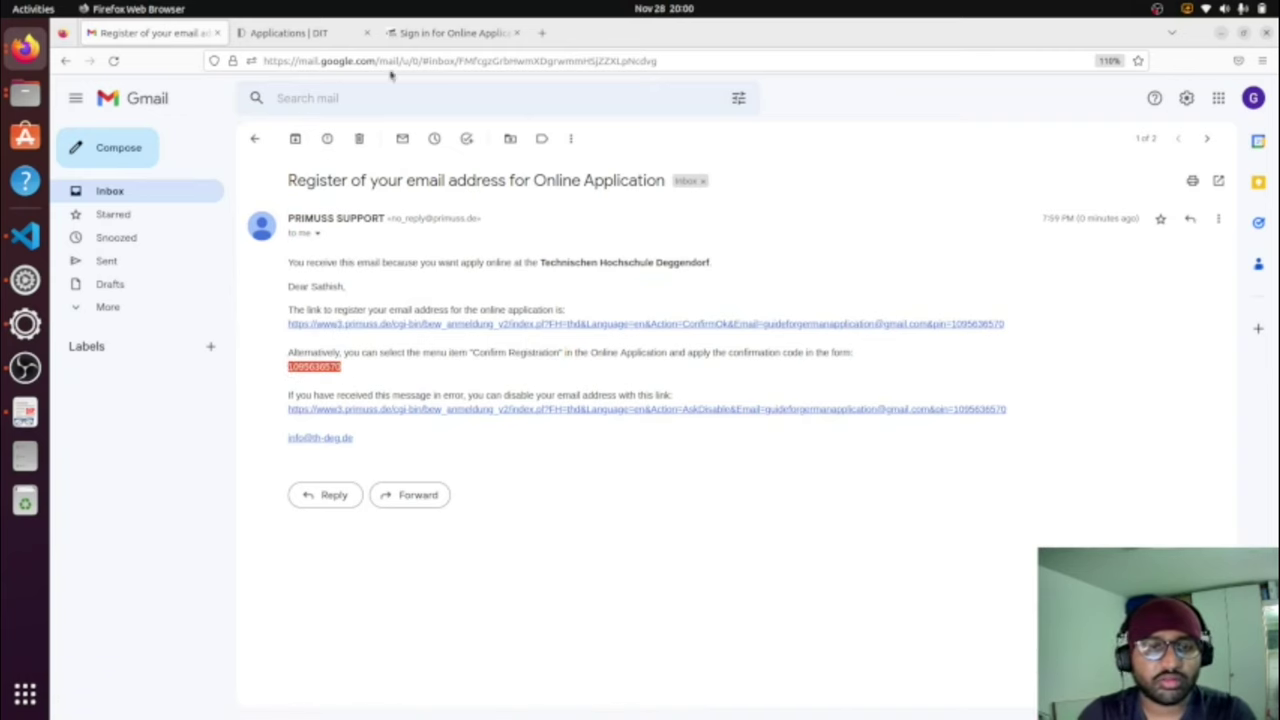
Step: Paste the code into the Confirmation code field and confirm the e-mail
left_click(440, 33)
left_click(522, 350)
key("ctrl+v")
left_click(306, 392)
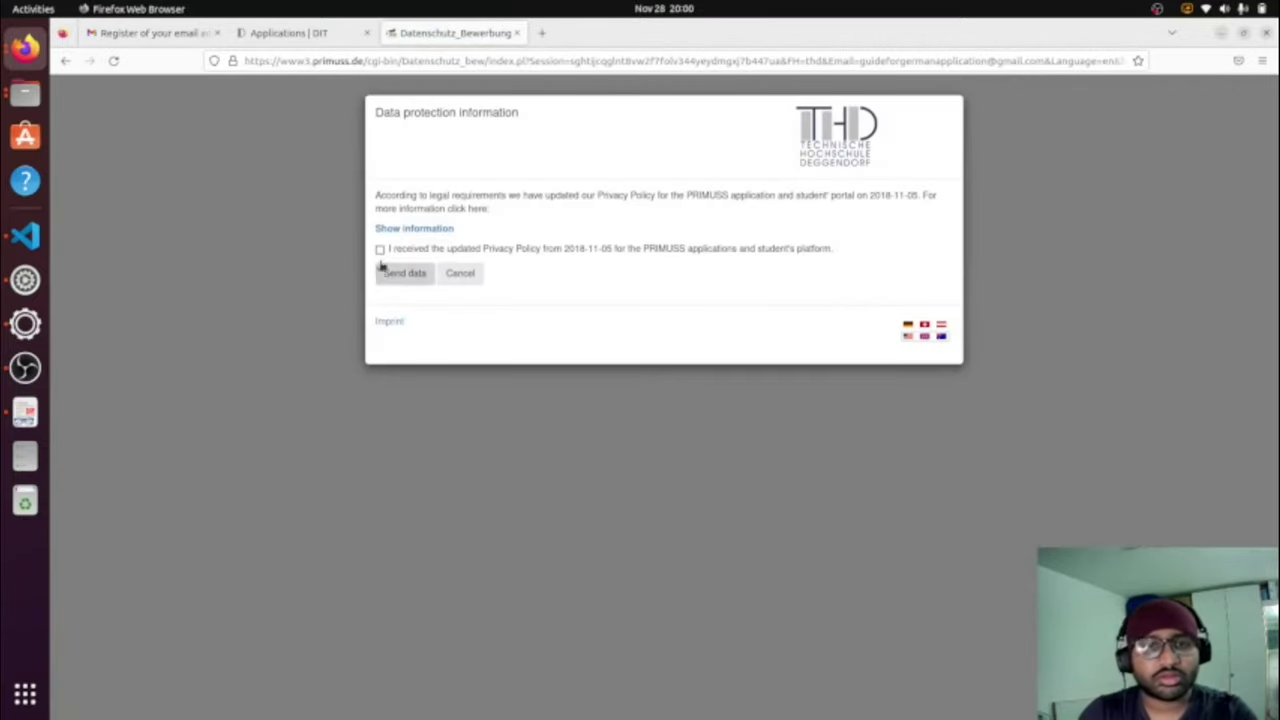
Step: Tick 'I received the updated Privacy Policy' and send the data
left_click(380, 249)
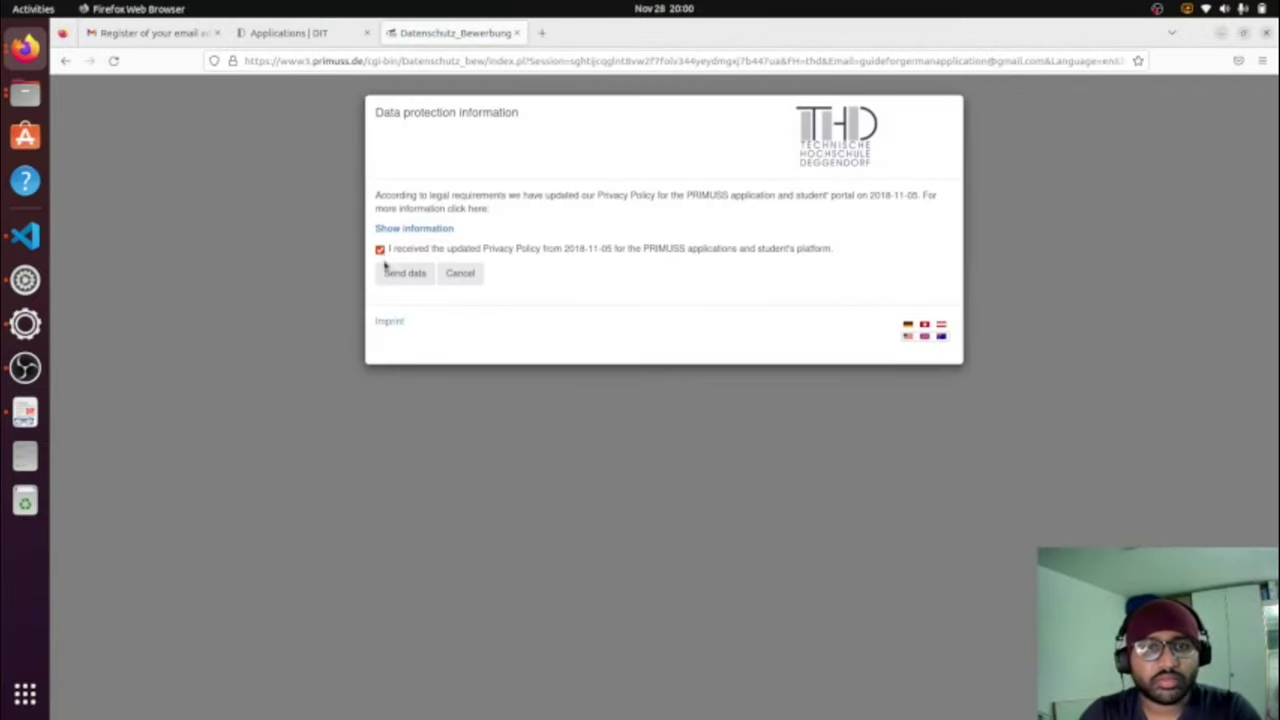
left_click(395, 274)
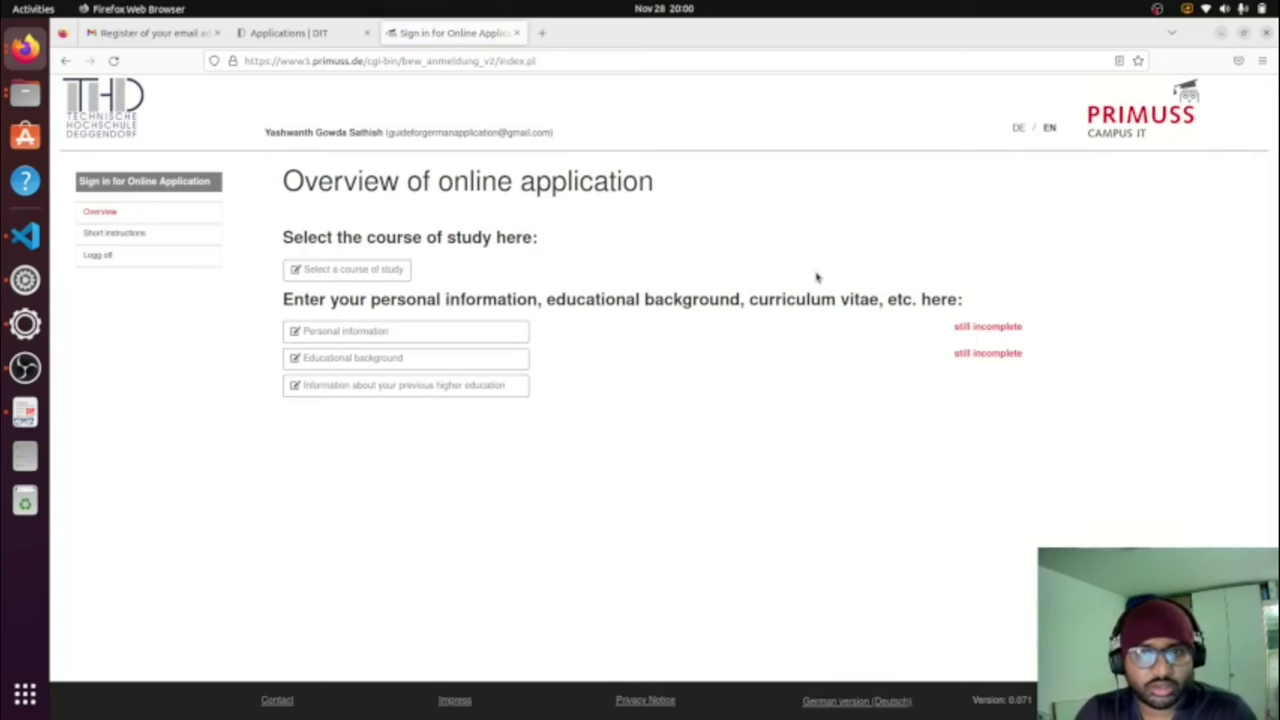
left_click_drag(268, 131, 541, 149)
left_click(911, 177)
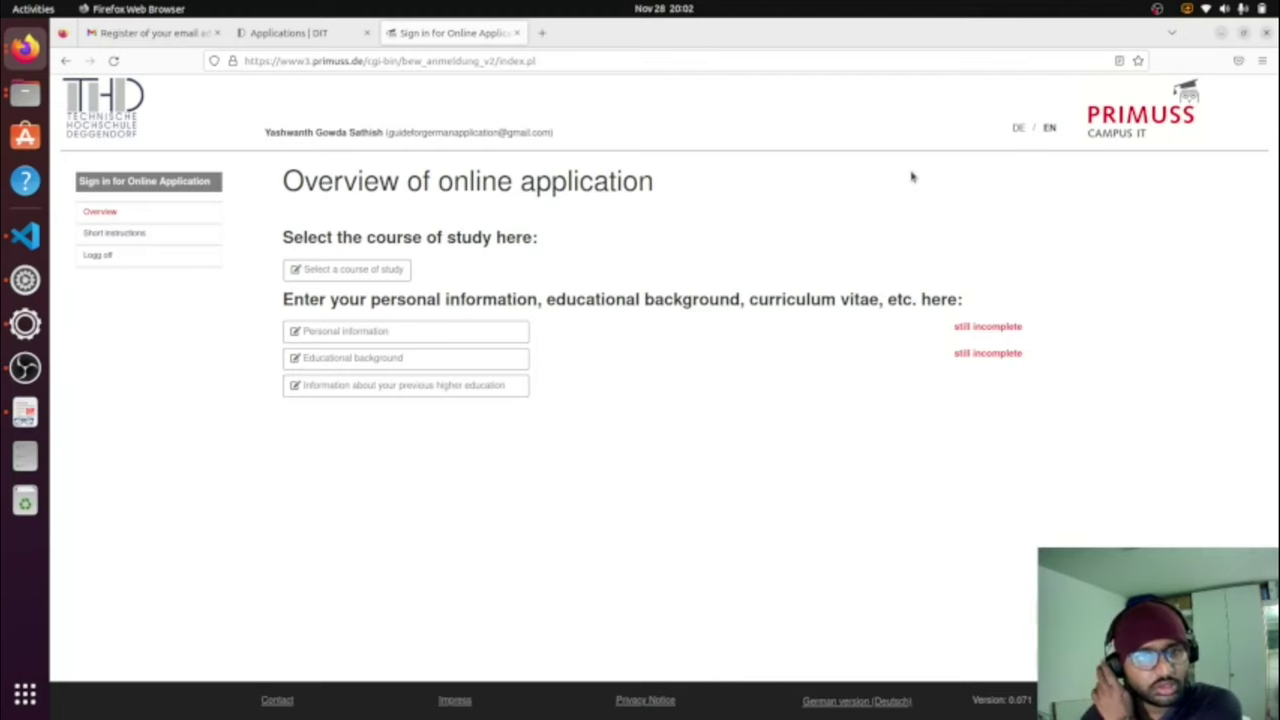
Step: Open Personal information, set gender to male and view the date-of-birth help note
left_click(465, 331)
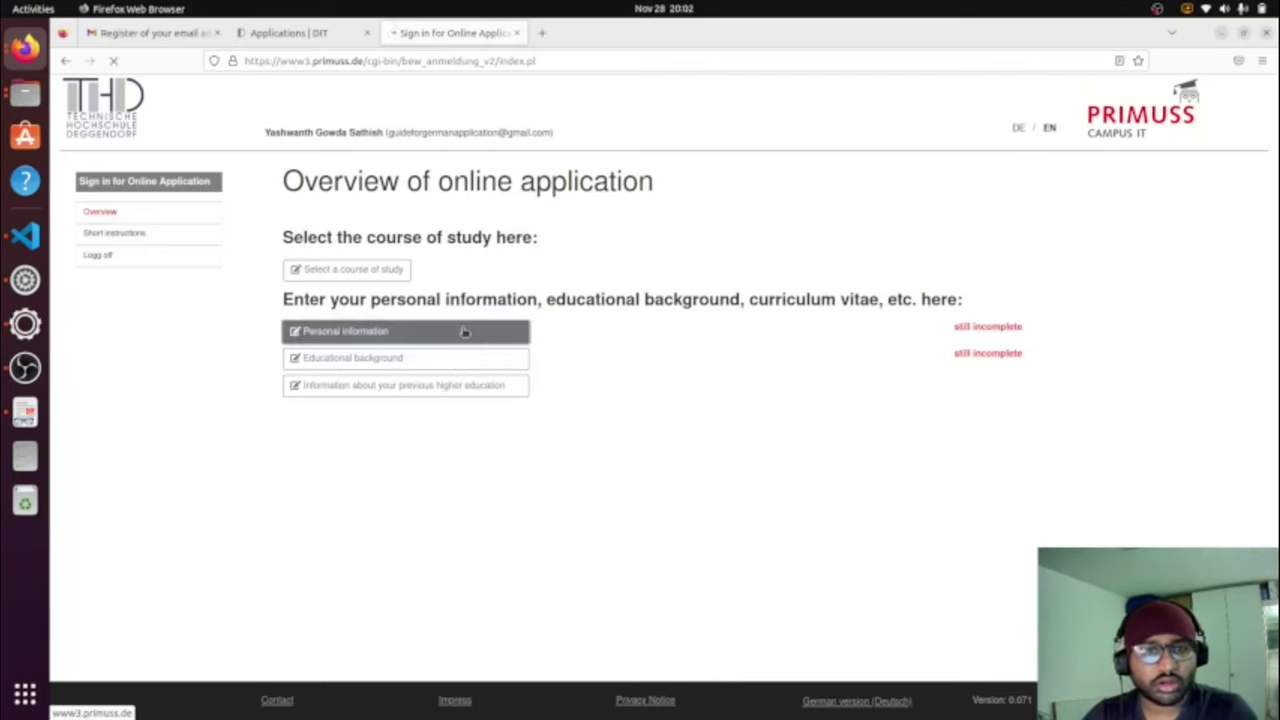
scroll(688, 353, "down", 2)
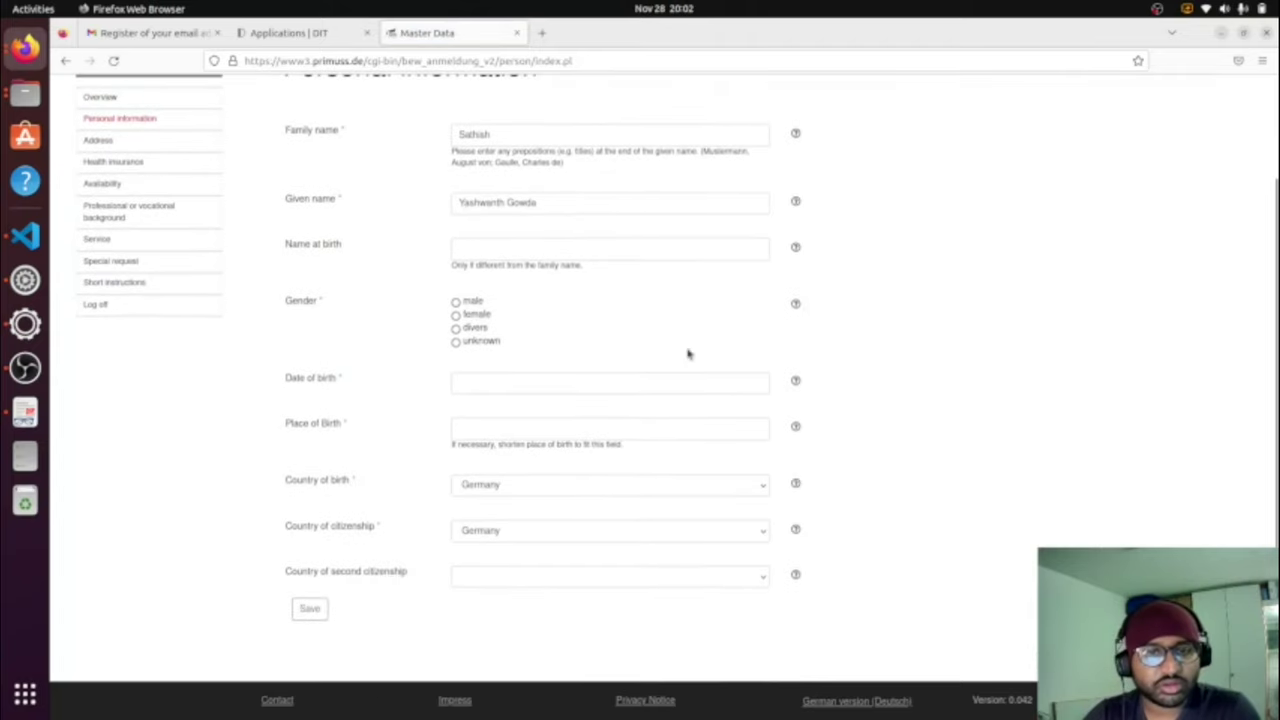
left_click(455, 302)
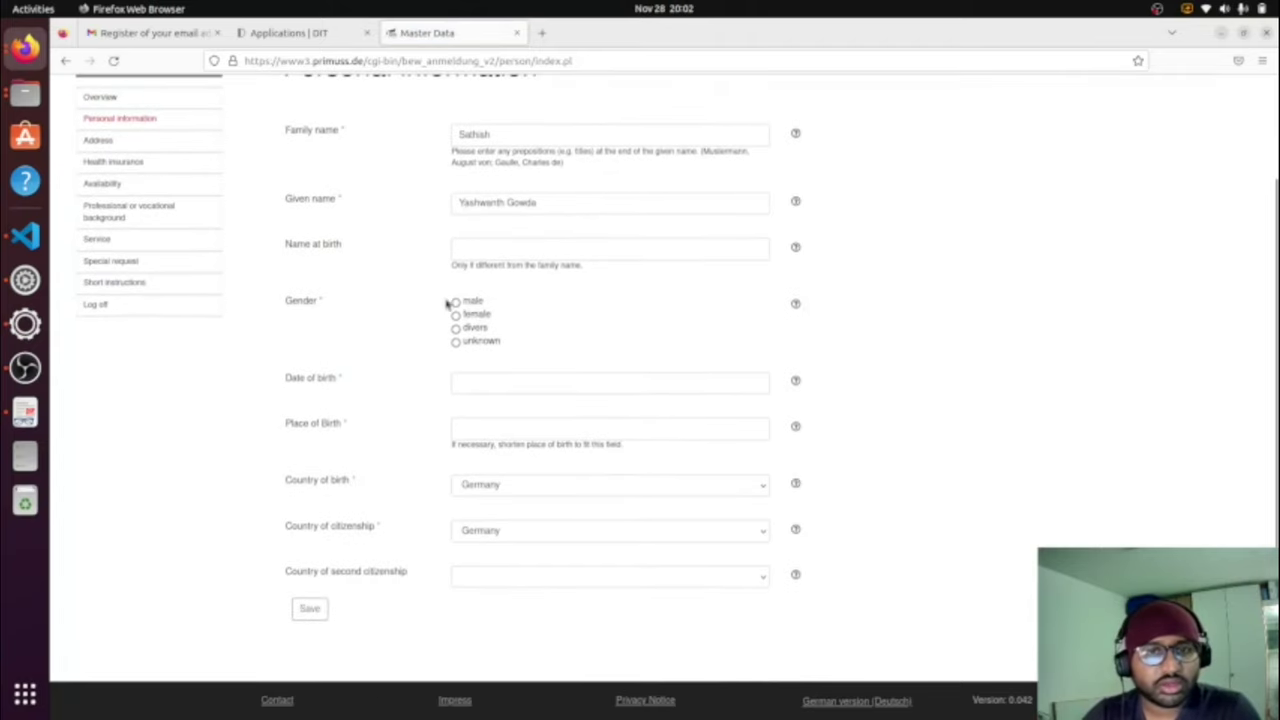
left_click(500, 249)
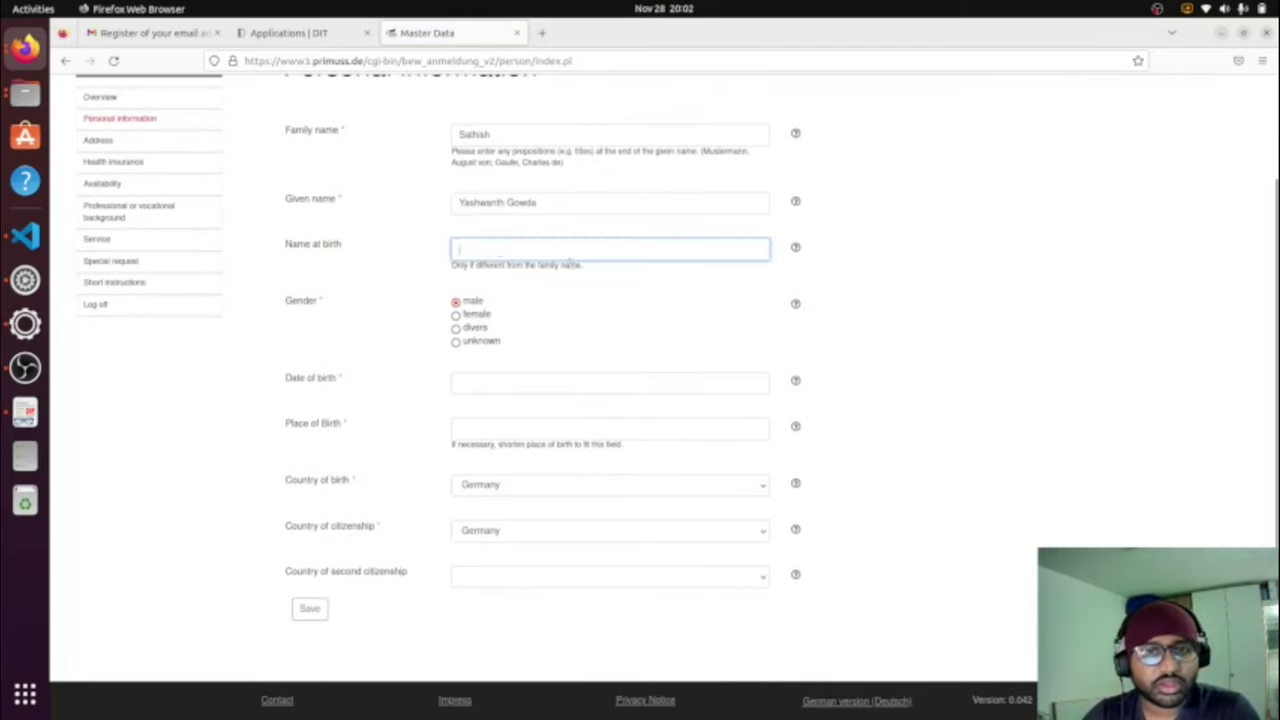
left_click(570, 390)
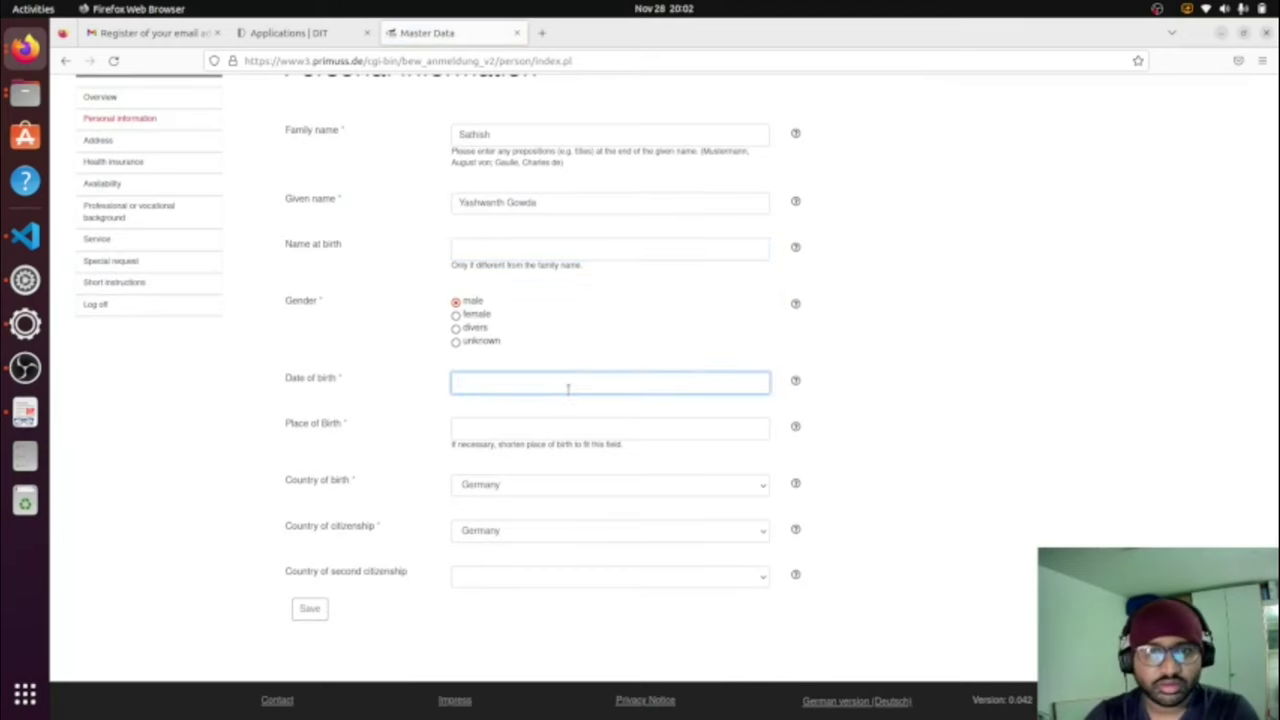
left_click(932, 400)
left_click(797, 383)
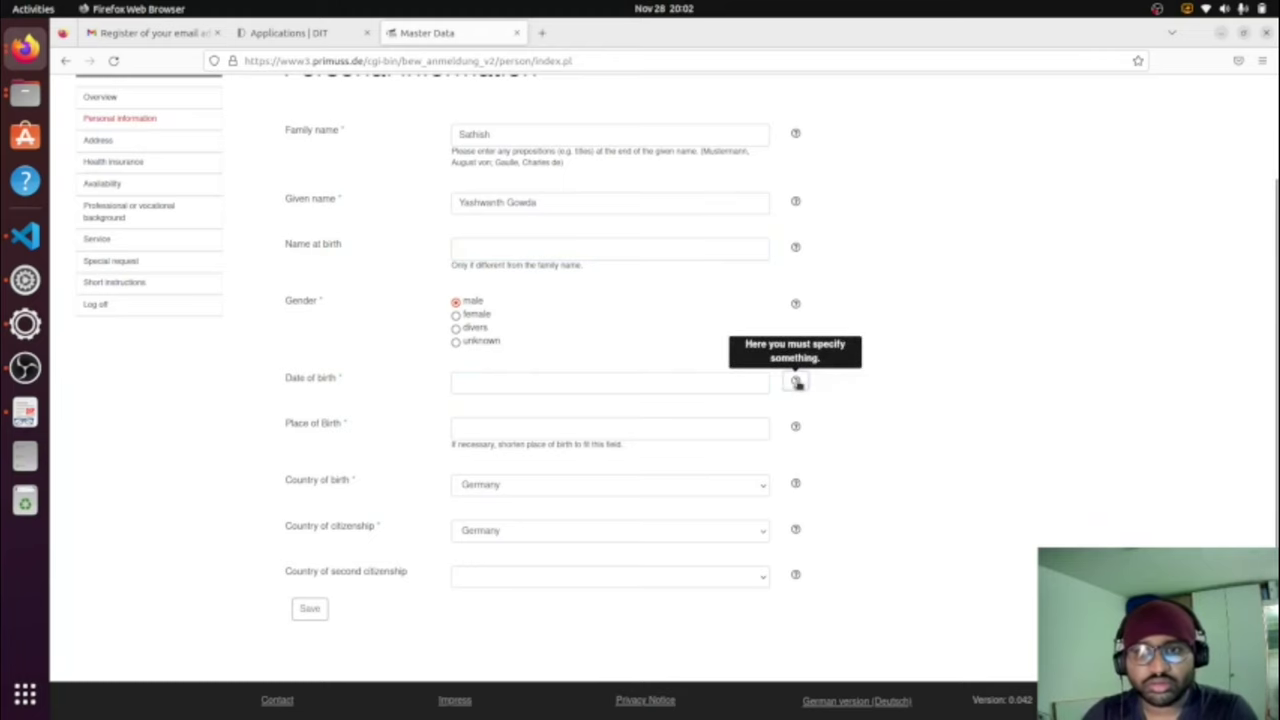
Step: Enter the date of birth and Mysuru as the place of birth
left_click(563, 388)
scroll(694, 326, "up", 2)
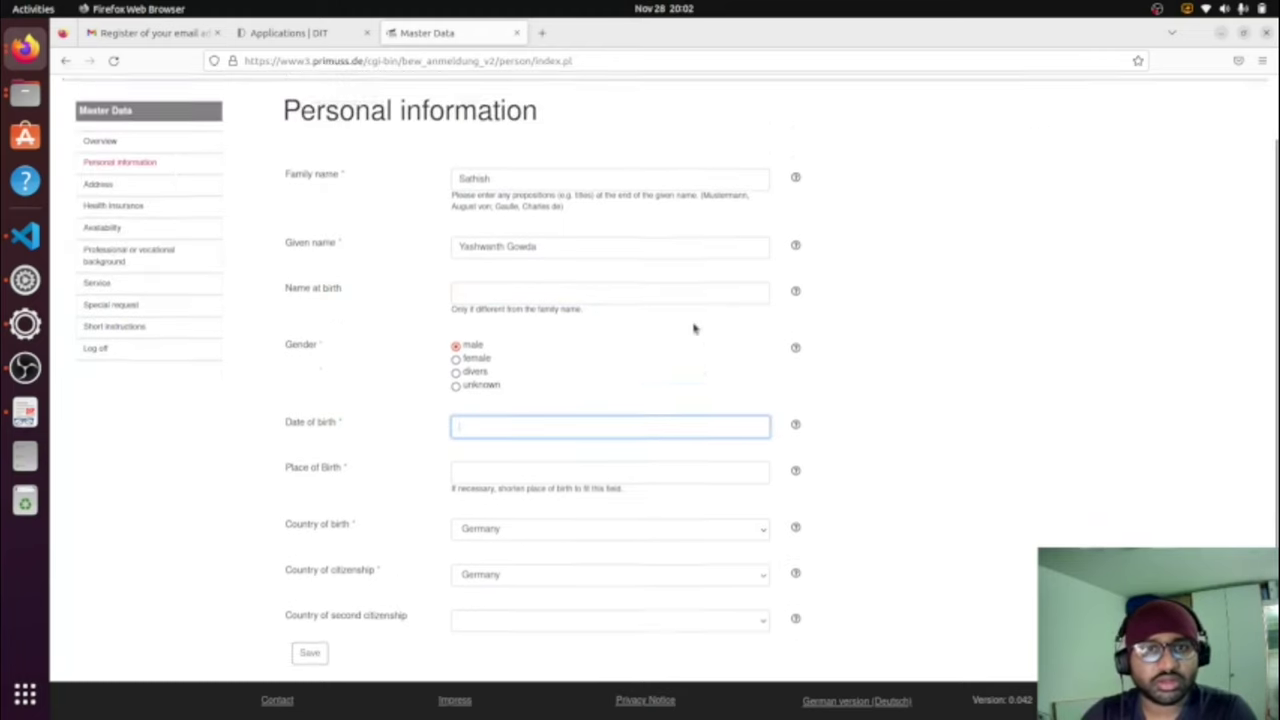
scroll(694, 326, "down", 2)
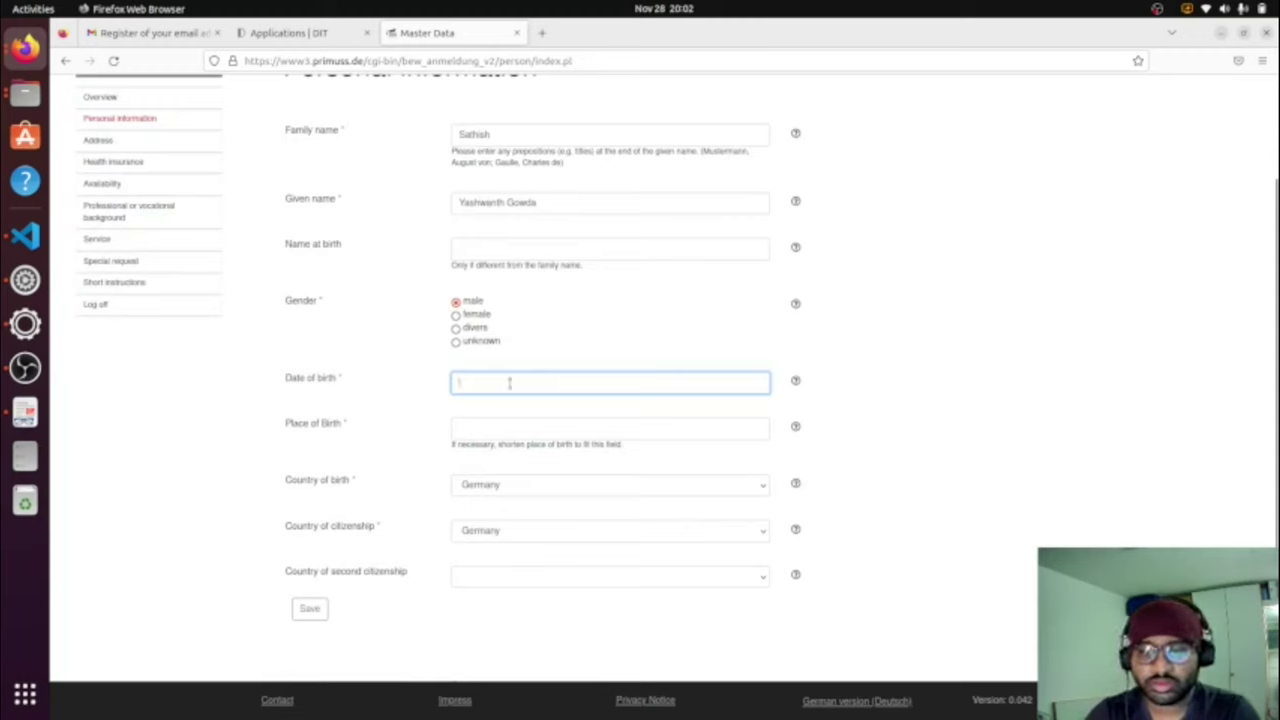
type("036")
key("BackSpace")
key("BackSpace")
key("BackSpace")
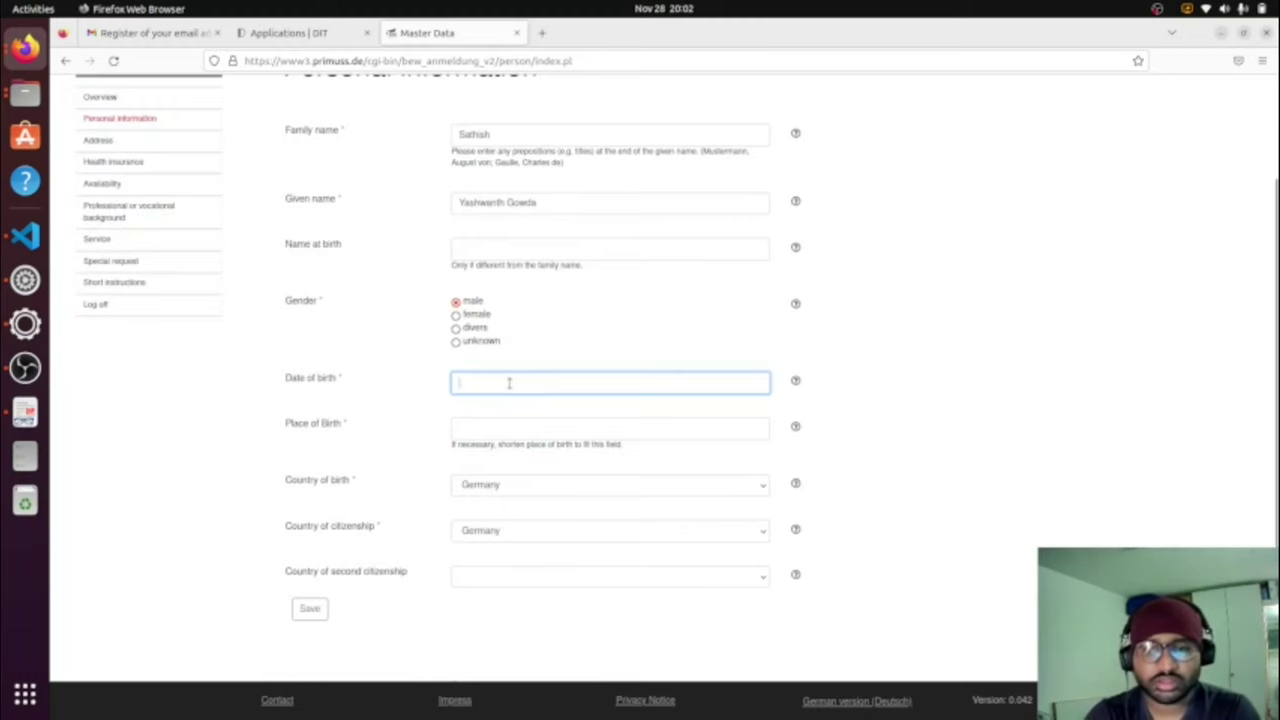
left_click(576, 428)
type("Mysuru")
Step: Choose India as both country of birth and citizenship, then save
left_click(557, 488)
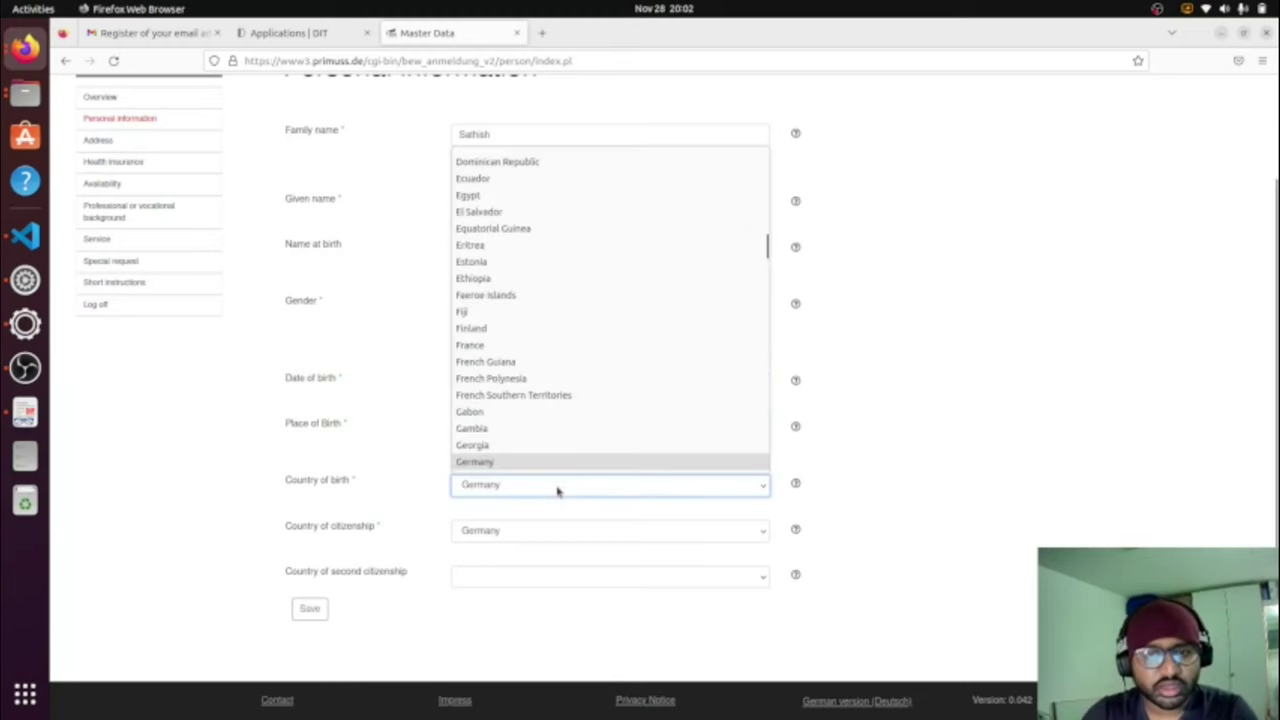
type("in")
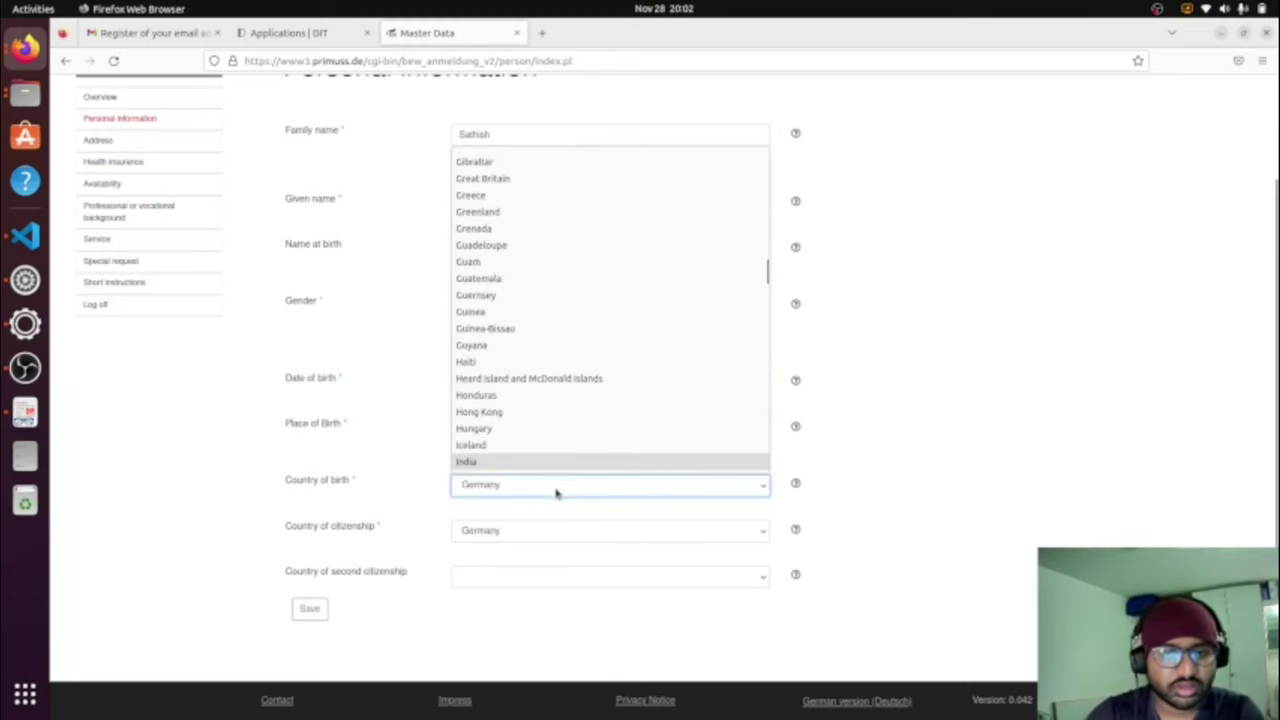
left_click(545, 462)
left_click(528, 530)
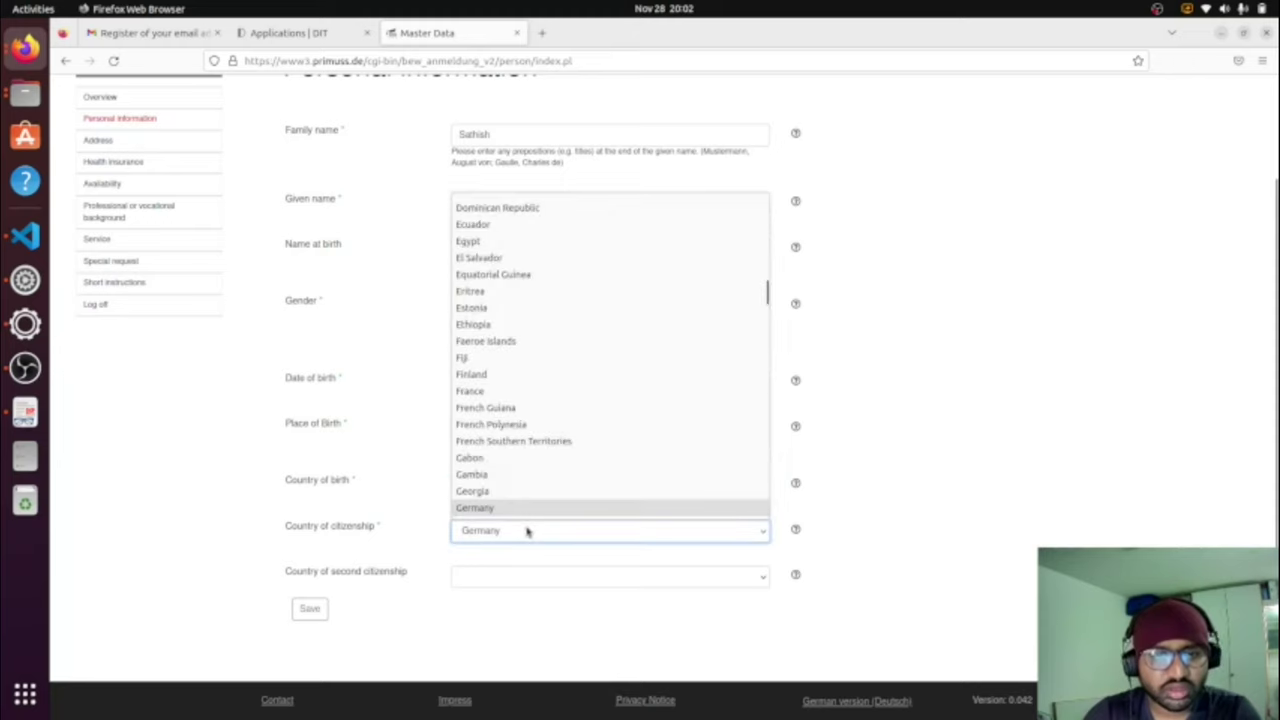
type("in")
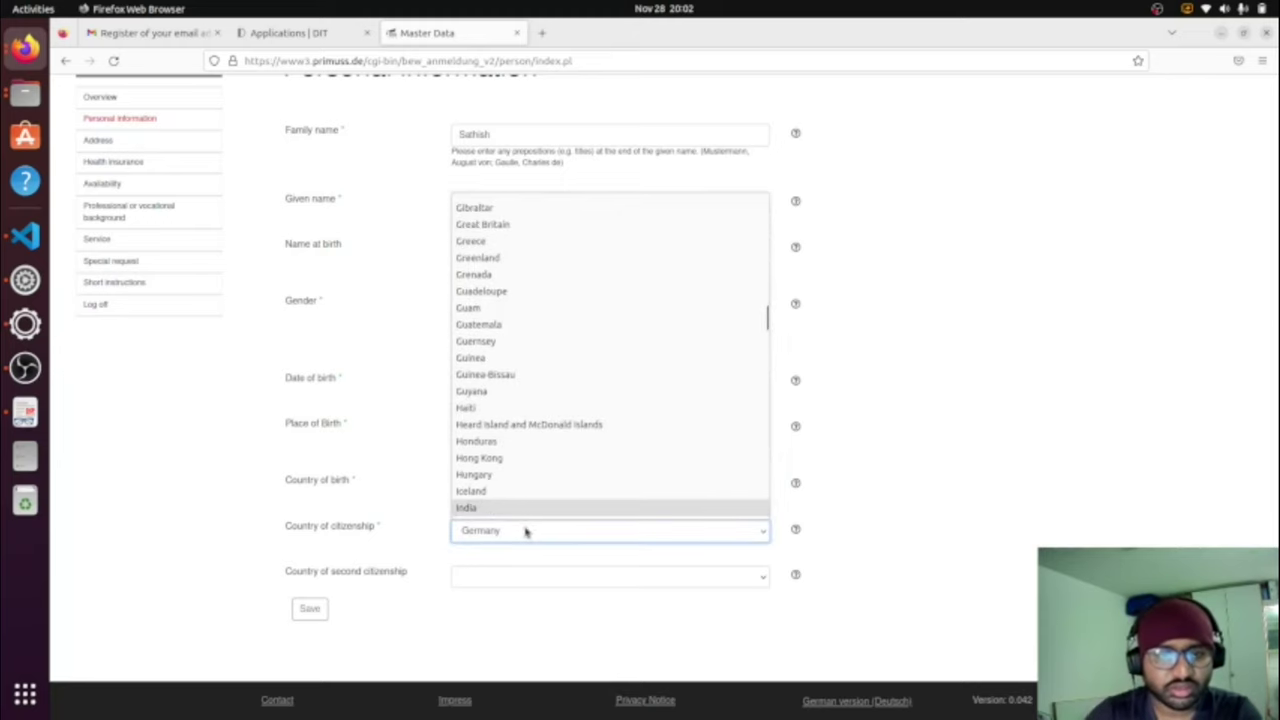
left_click(519, 508)
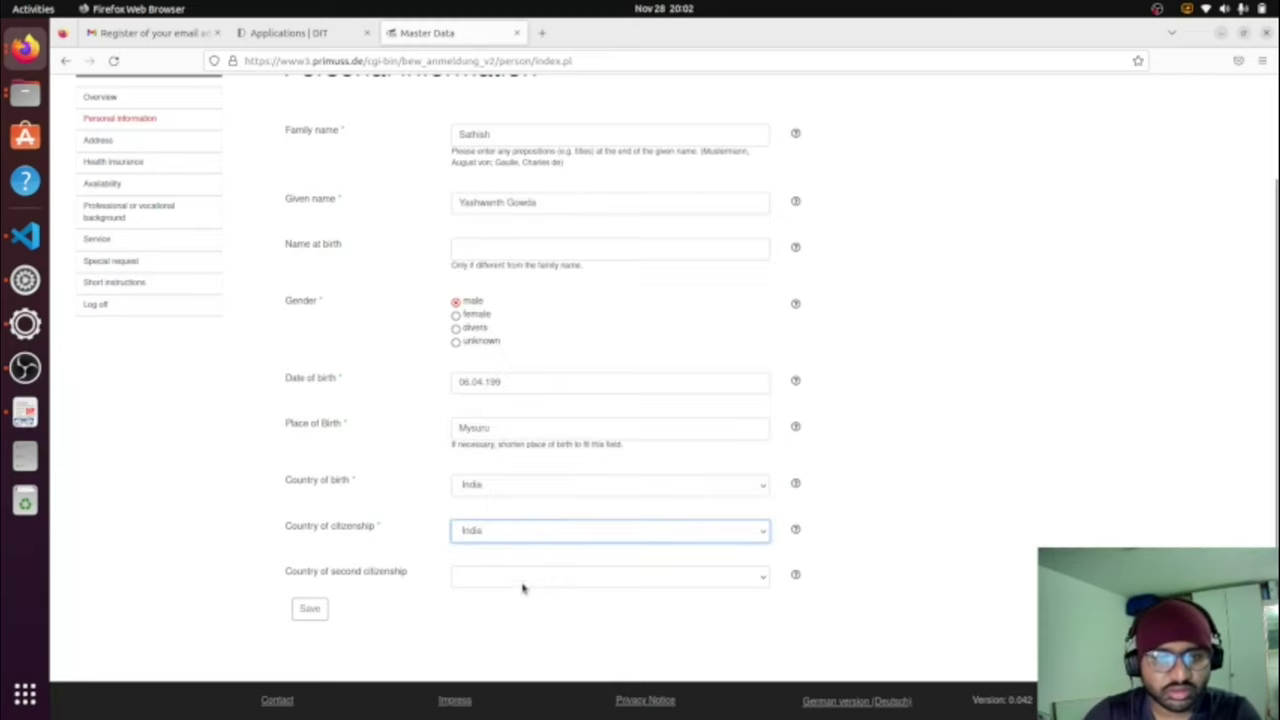
left_click(318, 609)
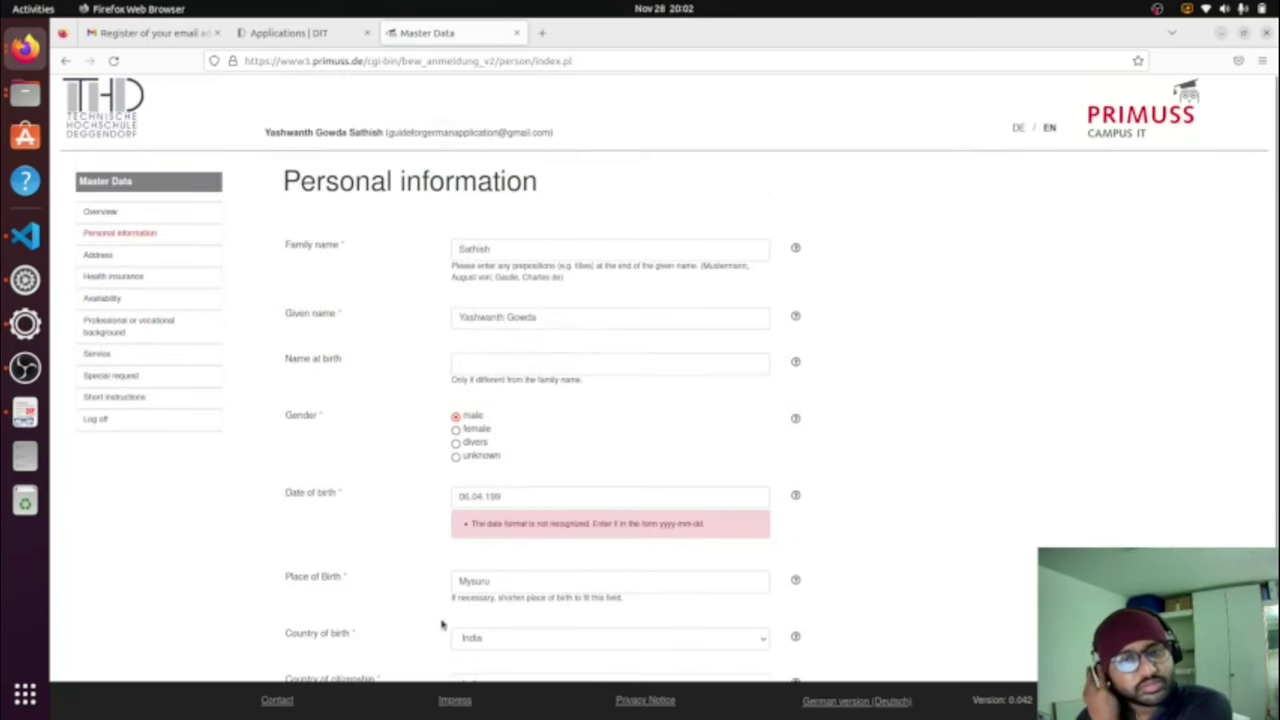
Step: Retype the date of birth toward yyyy-mm-dd format and save the personal information
left_click(541, 497)
type("9")
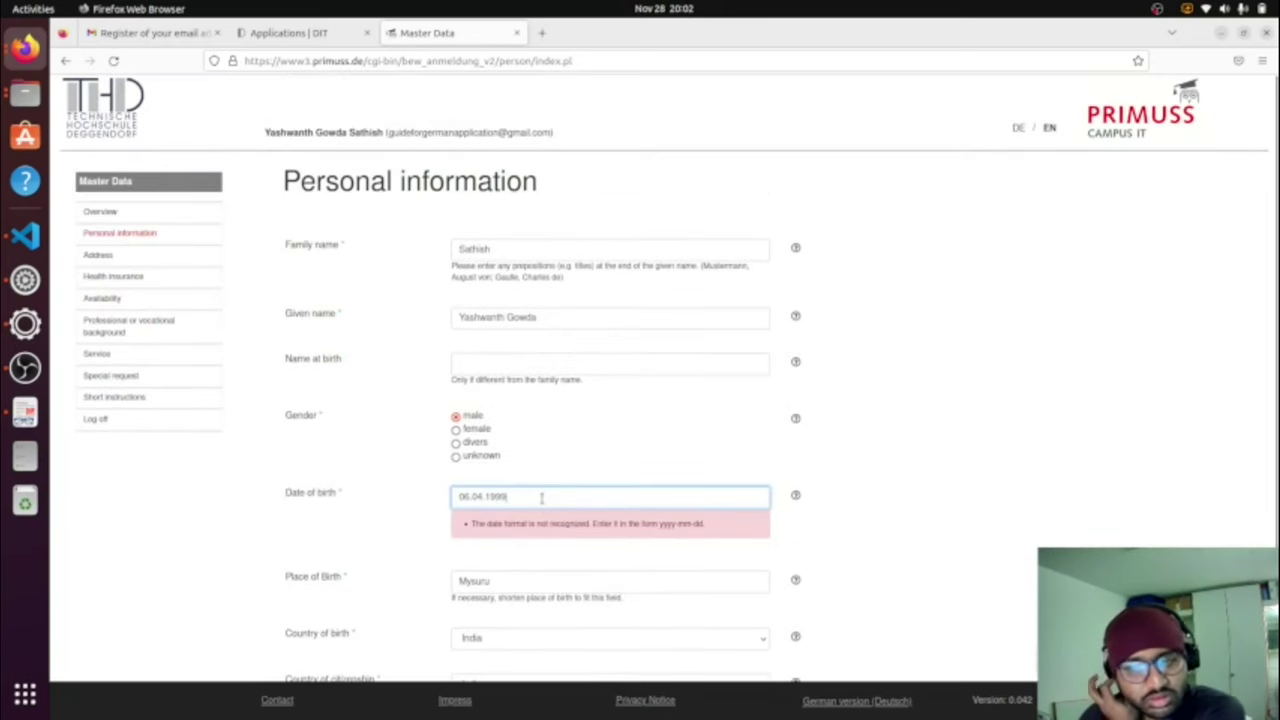
scroll(538, 503, "down", 3)
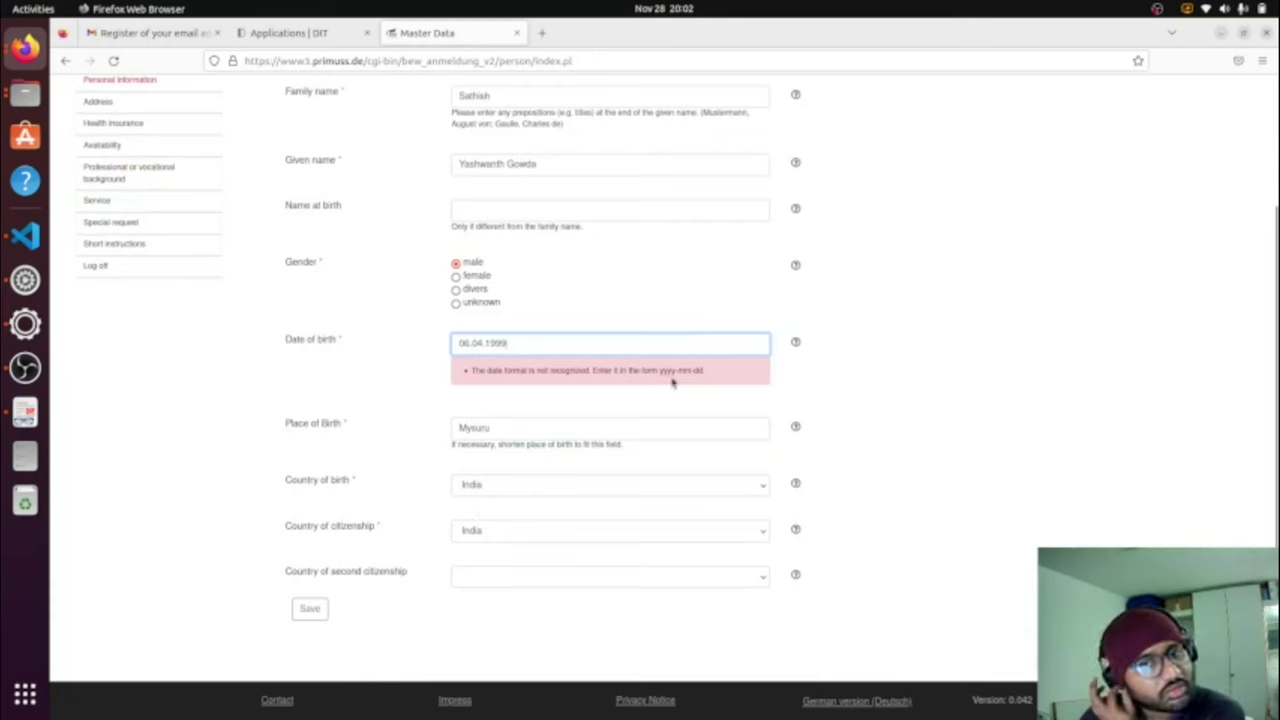
left_click_drag(530, 342, 428, 349)
left_click(328, 607)
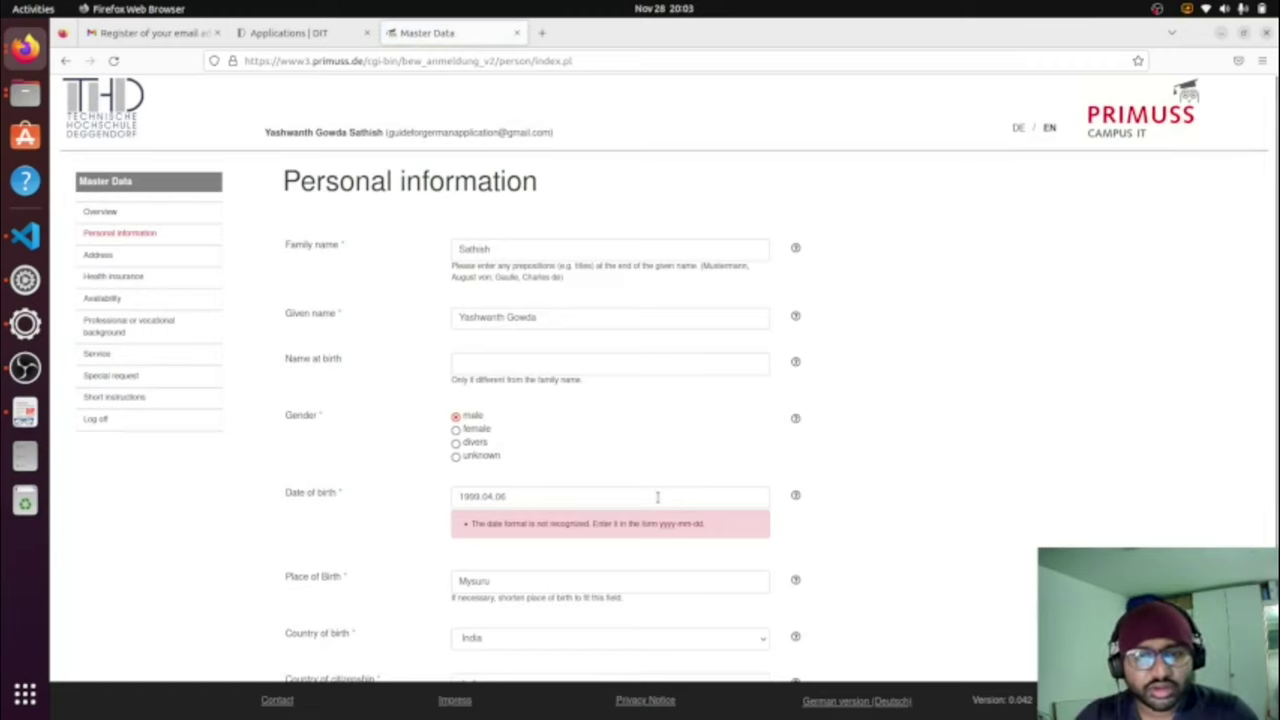
Step: Replace the remaining dots in the date of birth with hyphens and save again
left_click(497, 496)
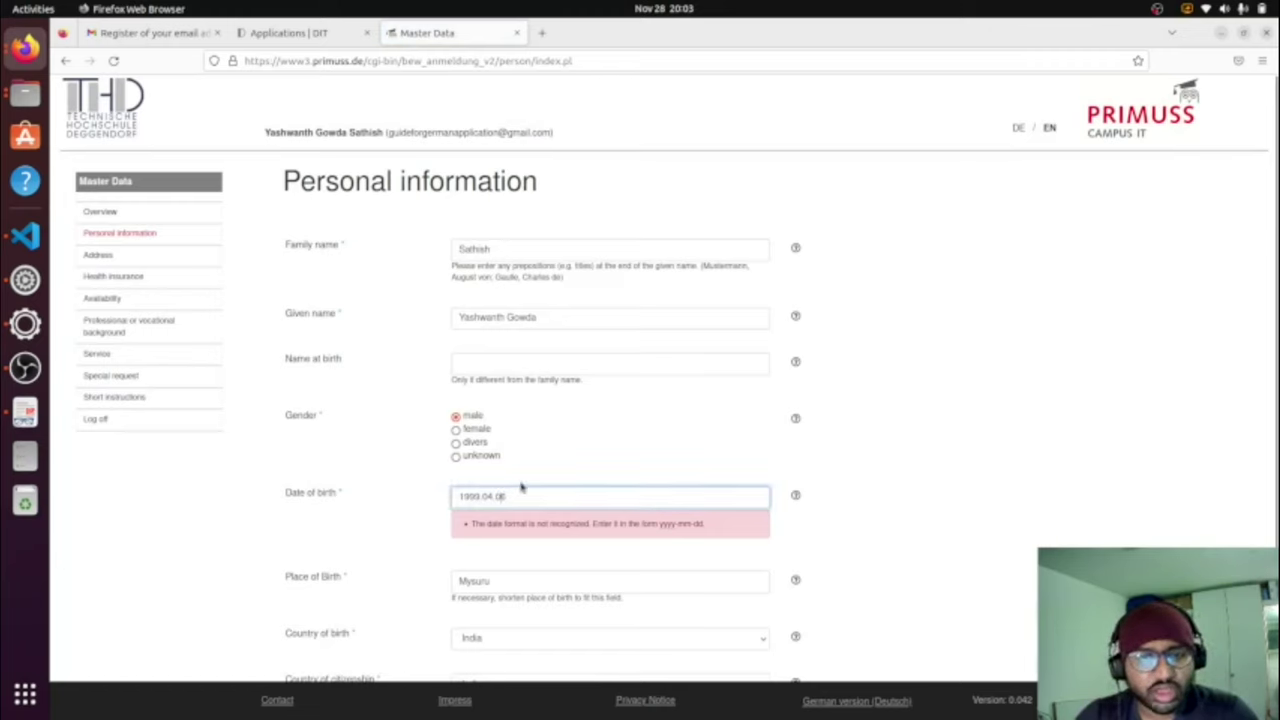
key("BackSpace")
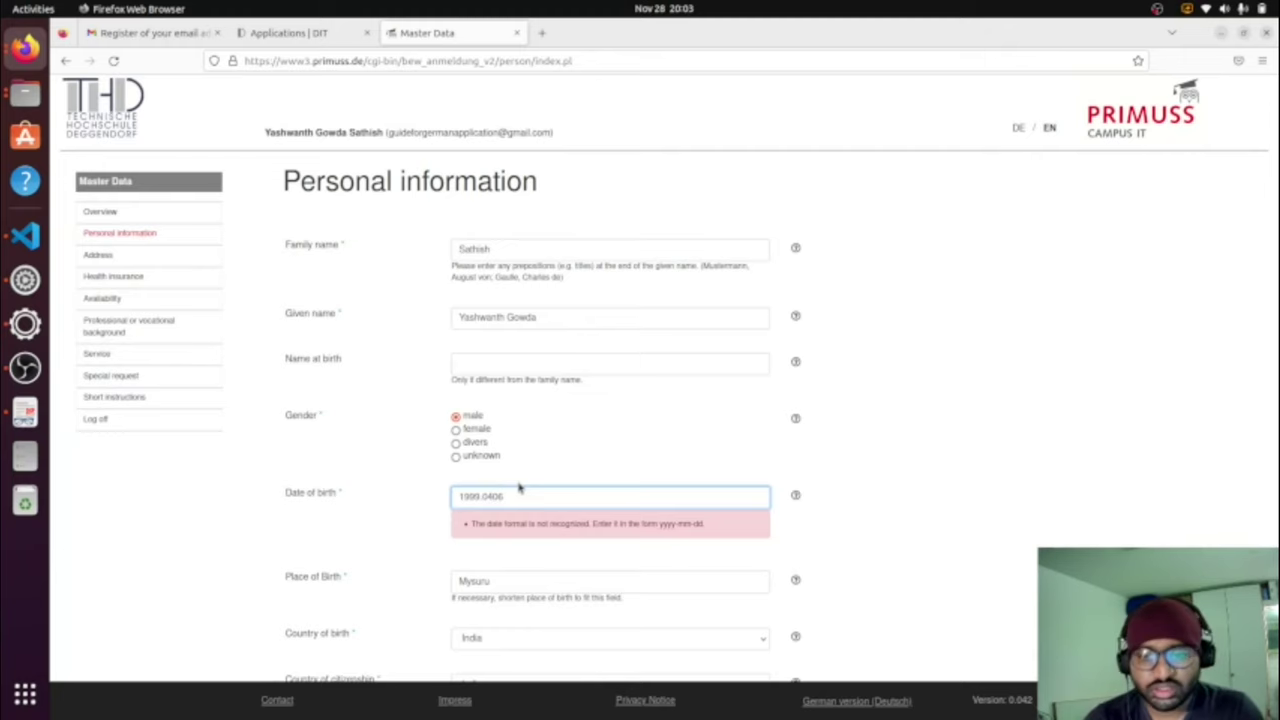
type("-")
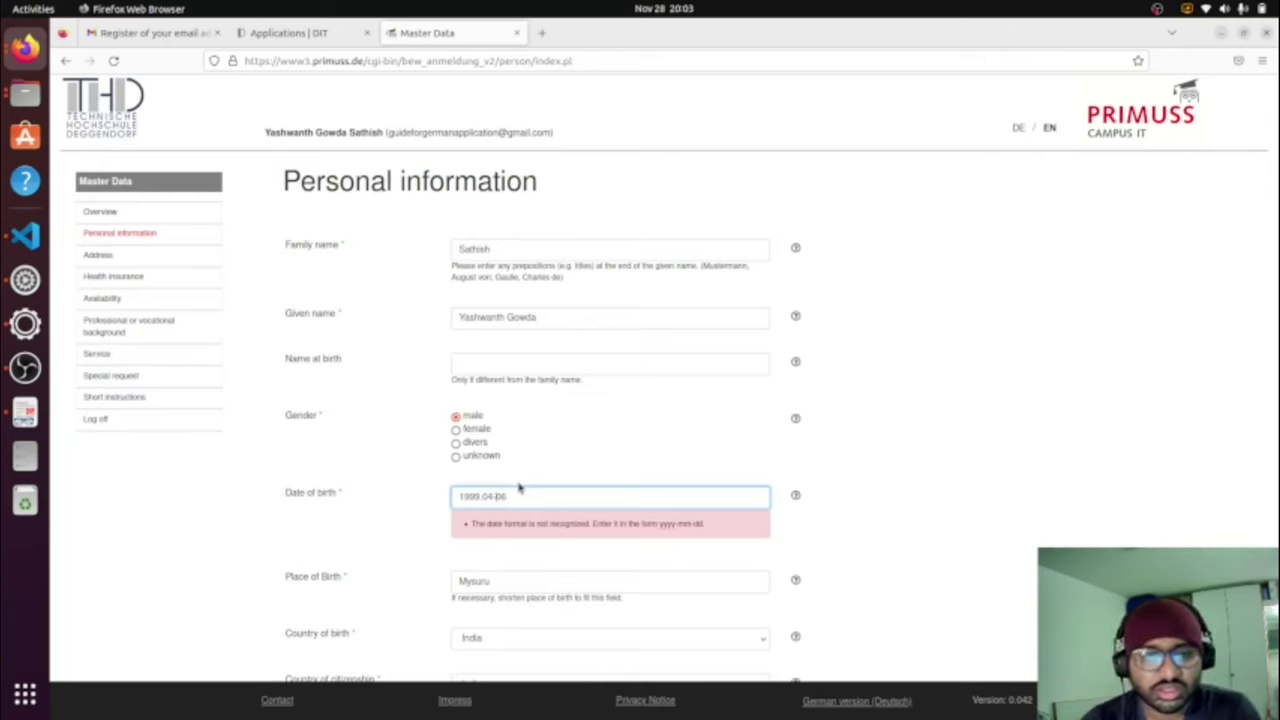
key("Left")
key("Left")
key("Left")
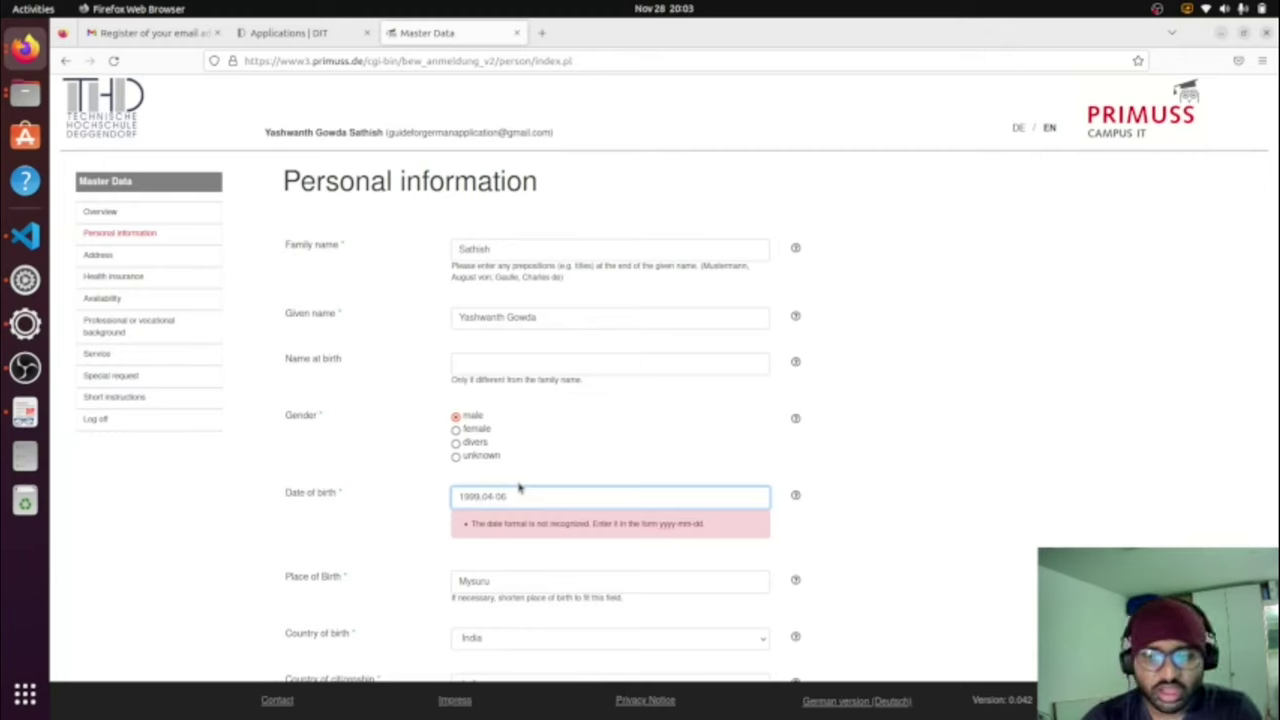
key("BackSpace")
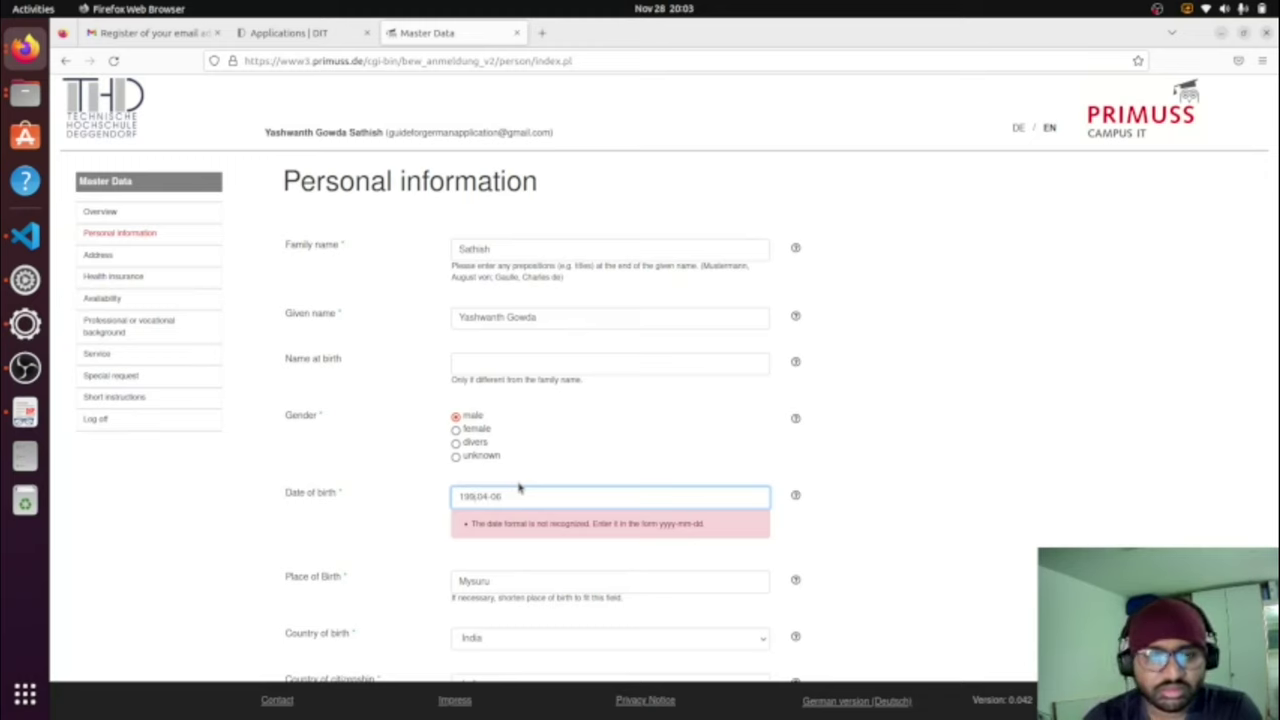
key("BackSpace")
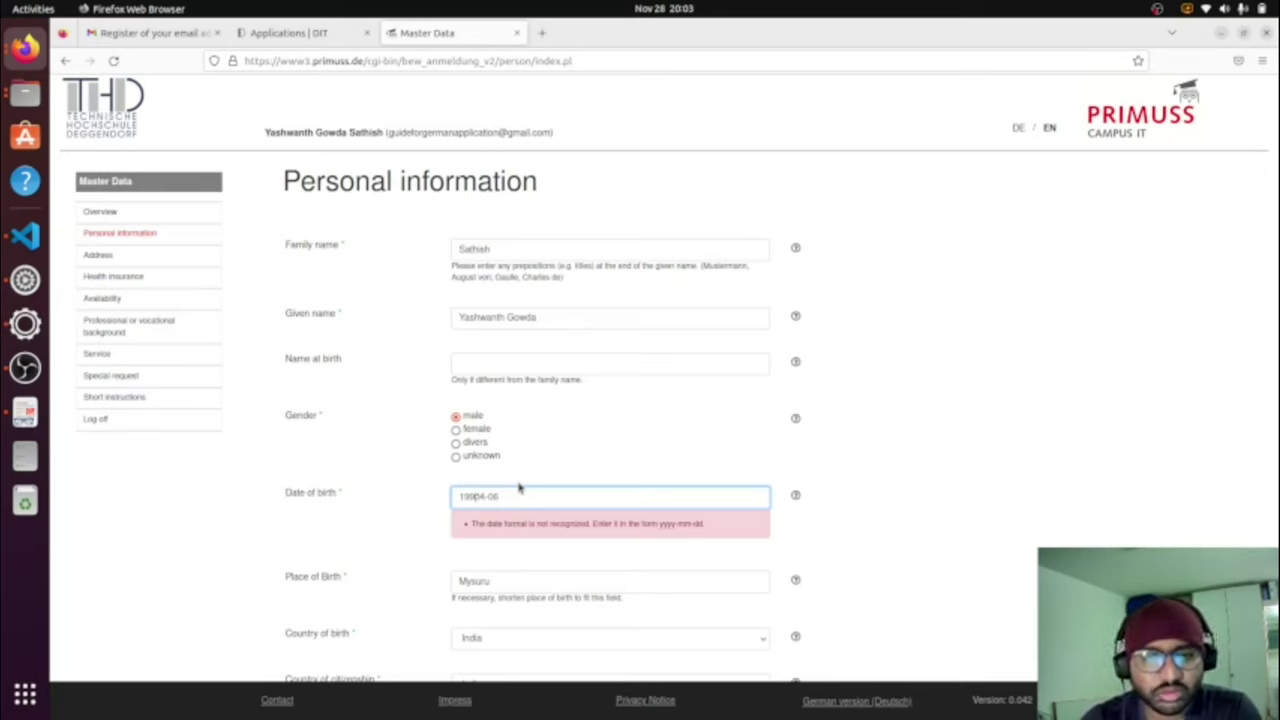
type("9-")
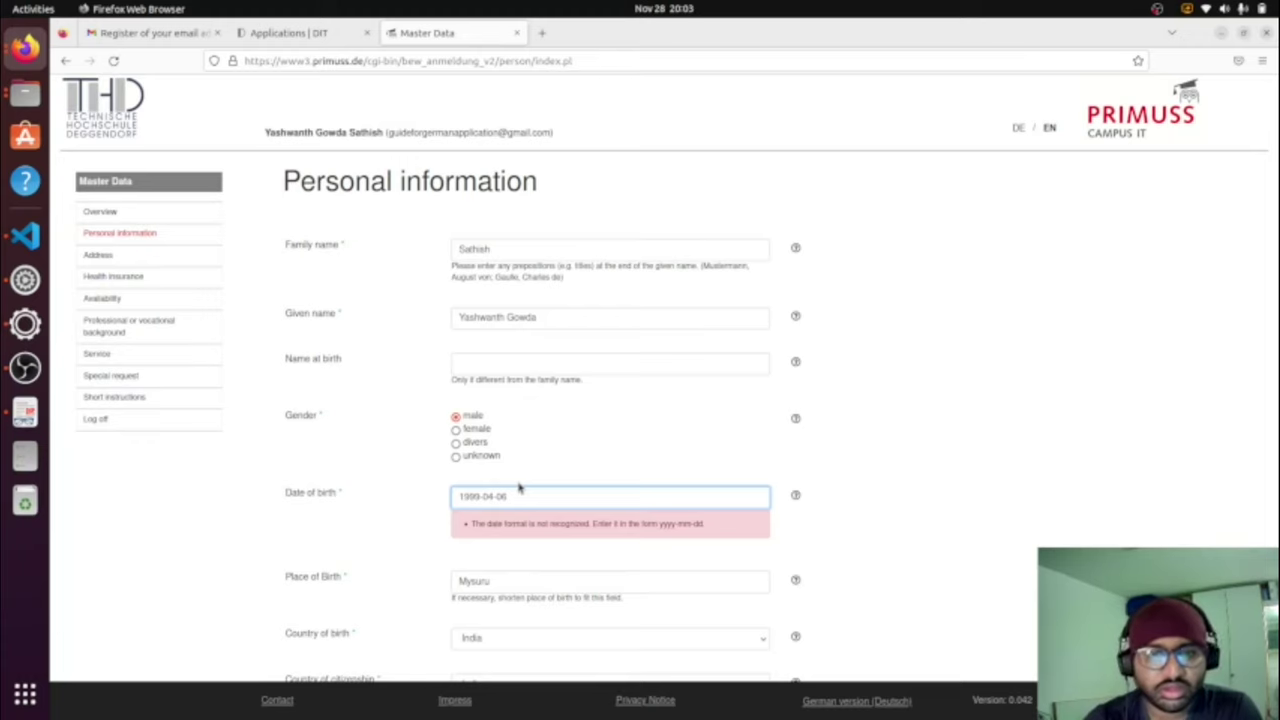
scroll(528, 330, "down", 3)
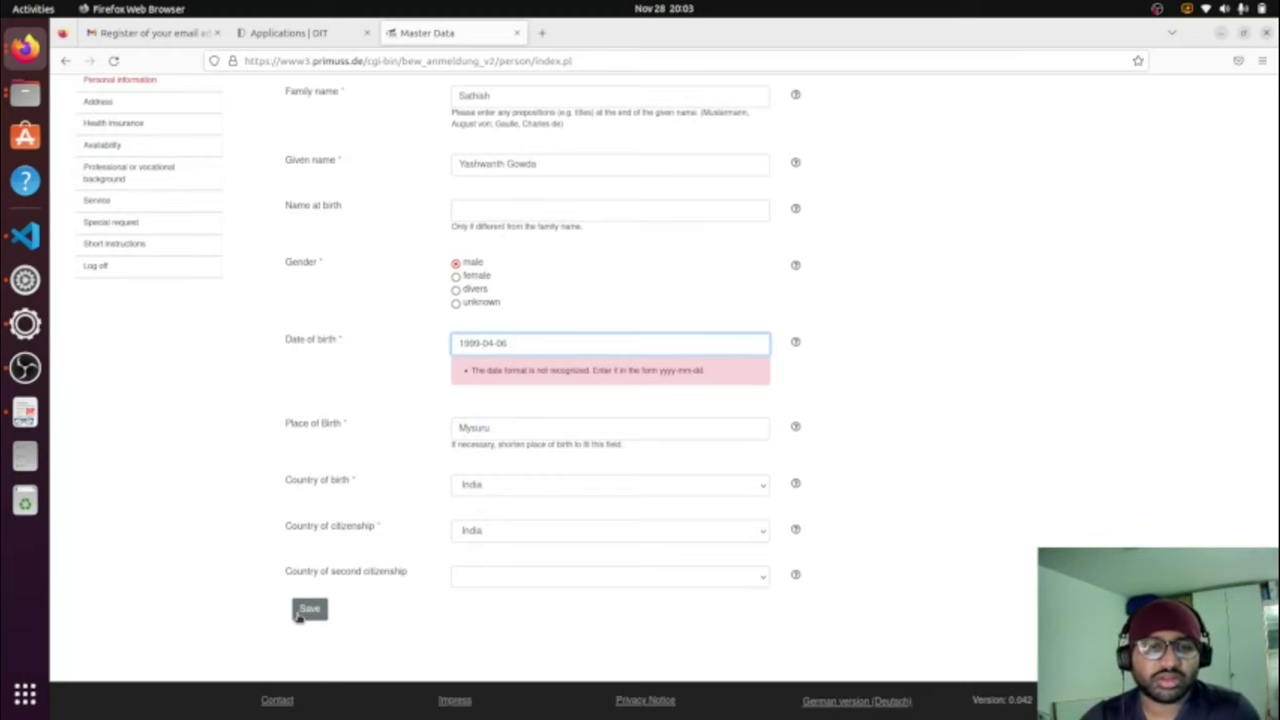
left_click(308, 610)
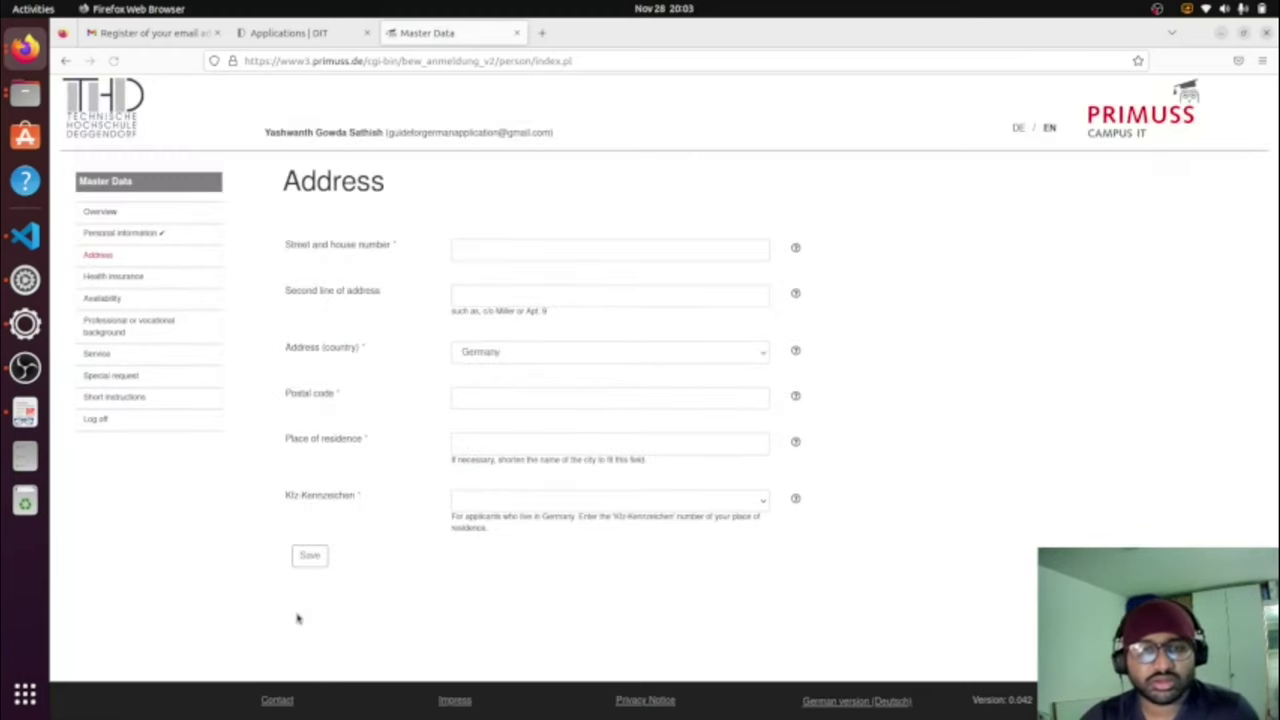
Step: Enter the street and house number, second address line, and India as the country
left_click(520, 246)
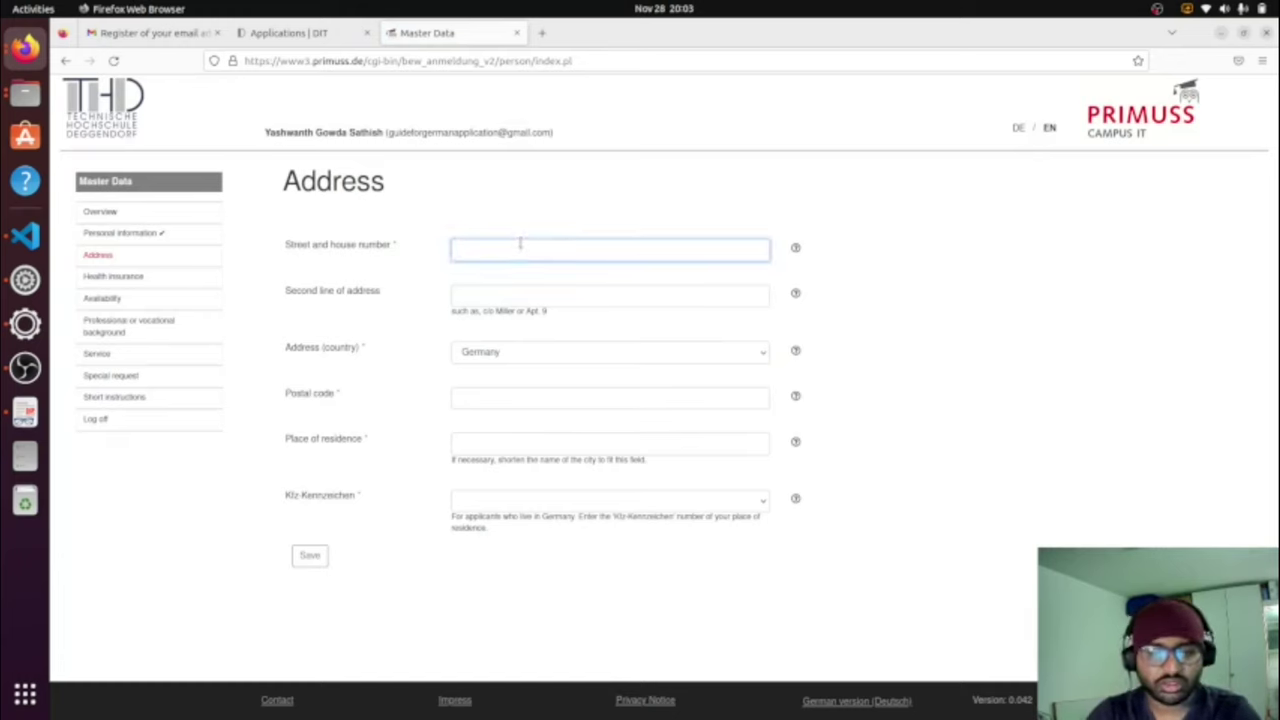
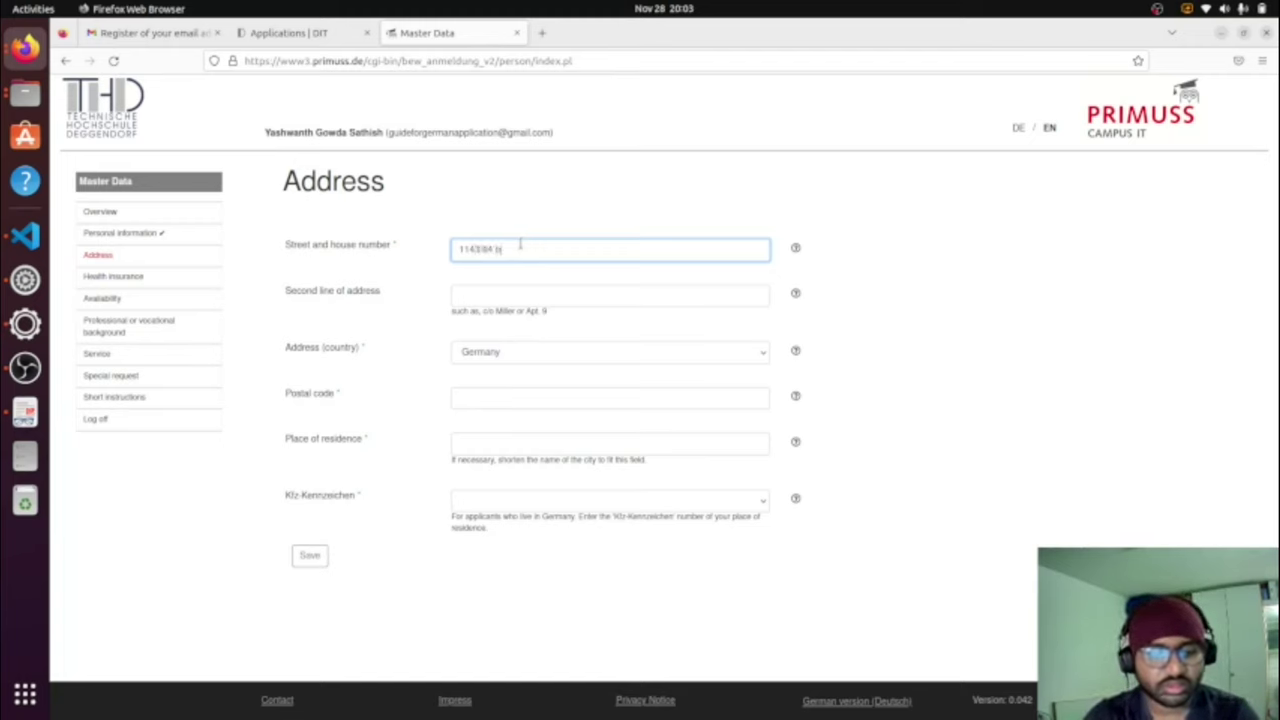
left_click(512, 290)
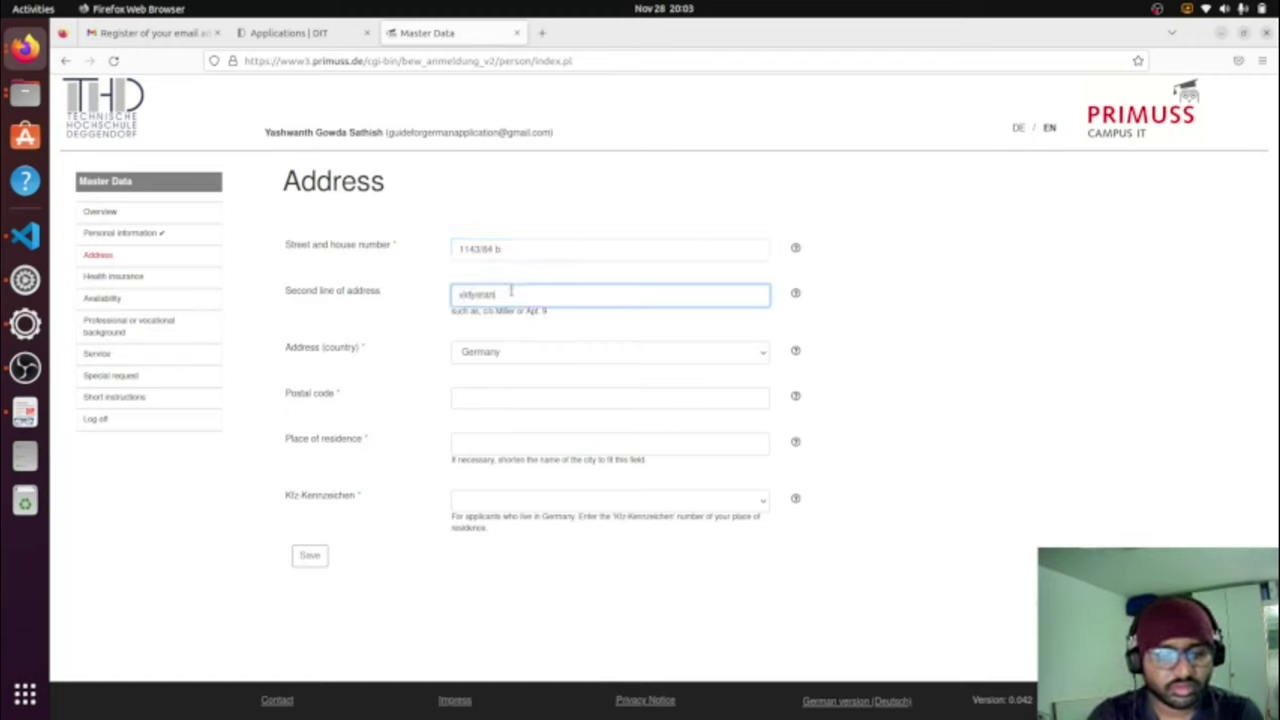
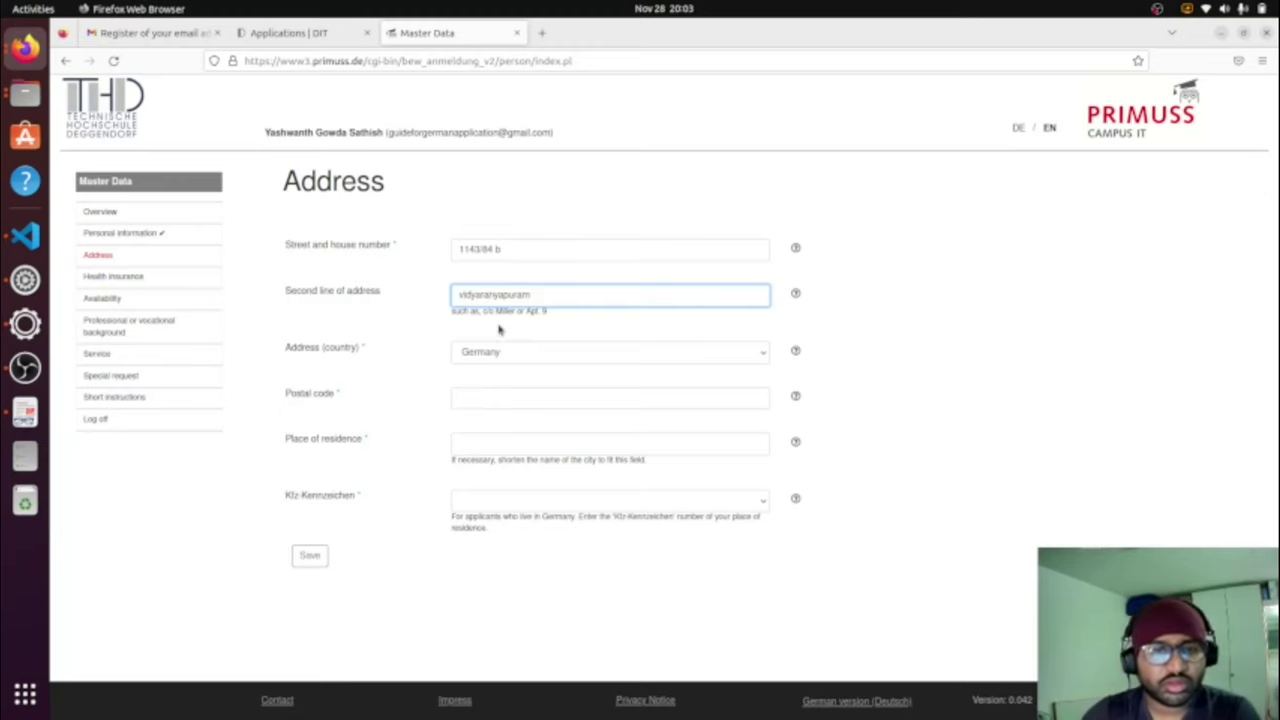
left_click(497, 352)
type("in")
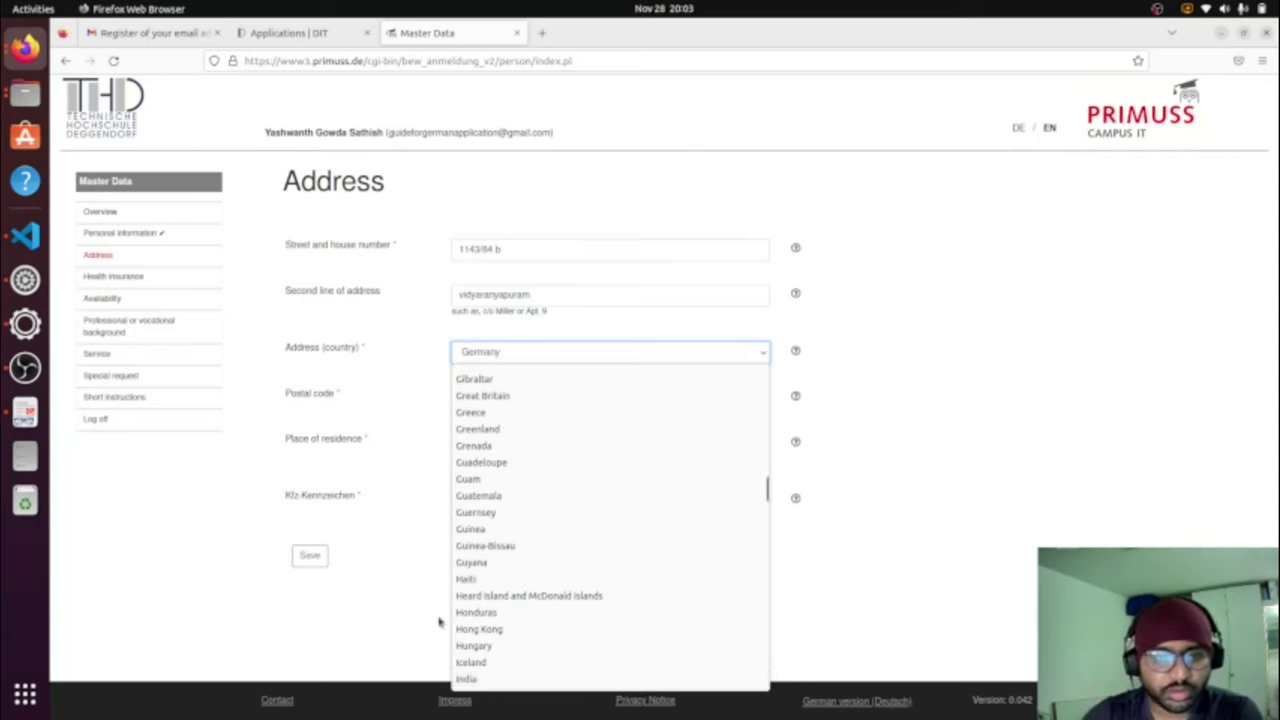
left_click(505, 680)
Step: Enter the postal code and place of residence, then save the address
left_click(550, 406)
type("56")
key("BackSpace")
key("BackSpace")
type("57008")
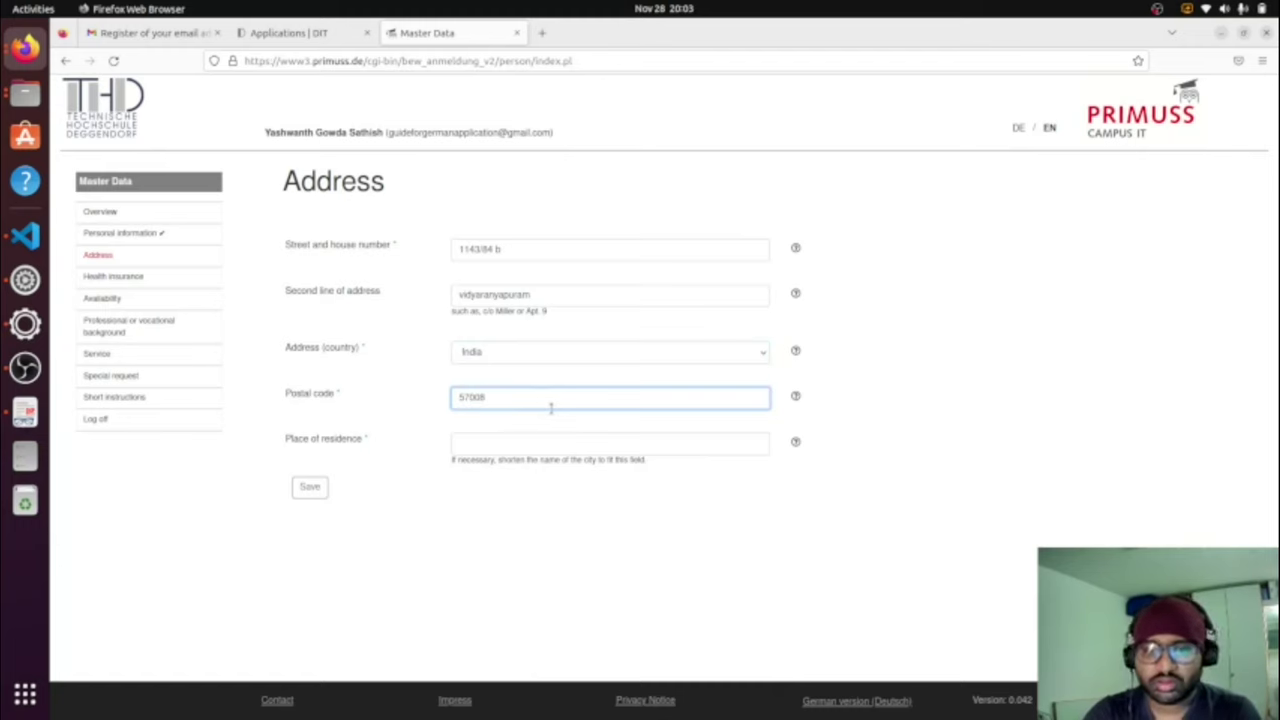
left_click(560, 447)
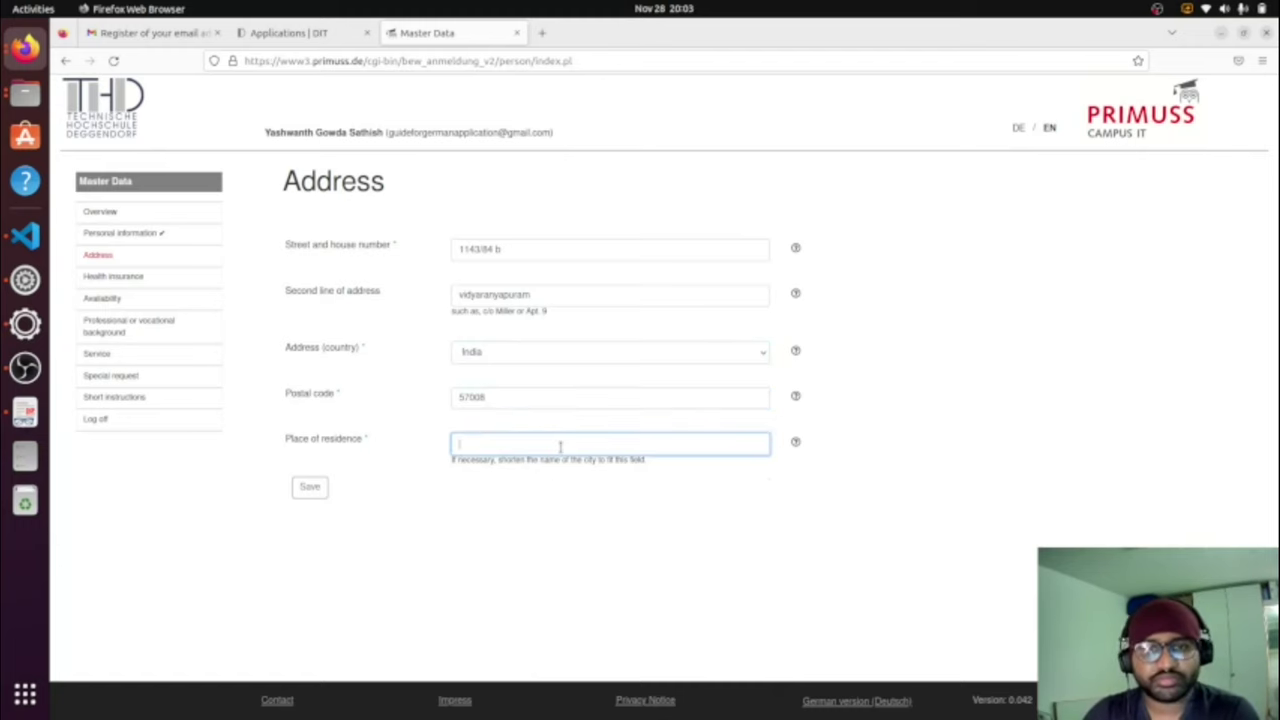
type("mysuru")
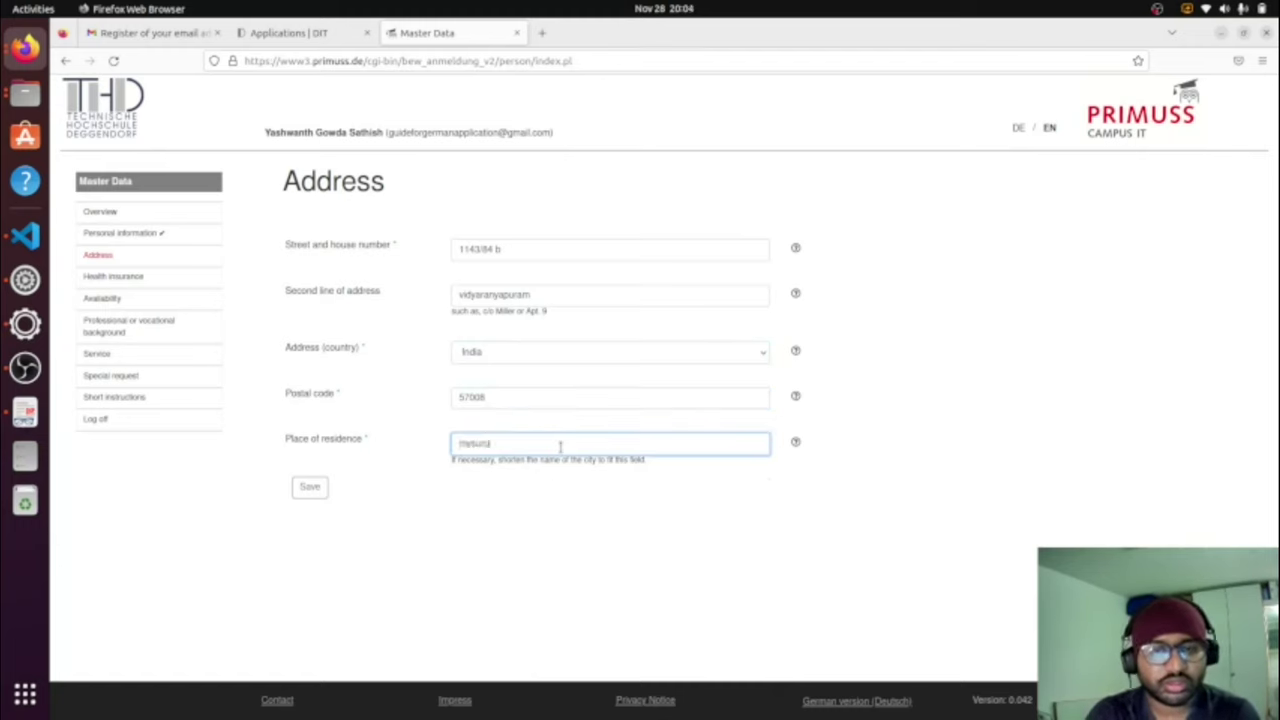
left_click(309, 486)
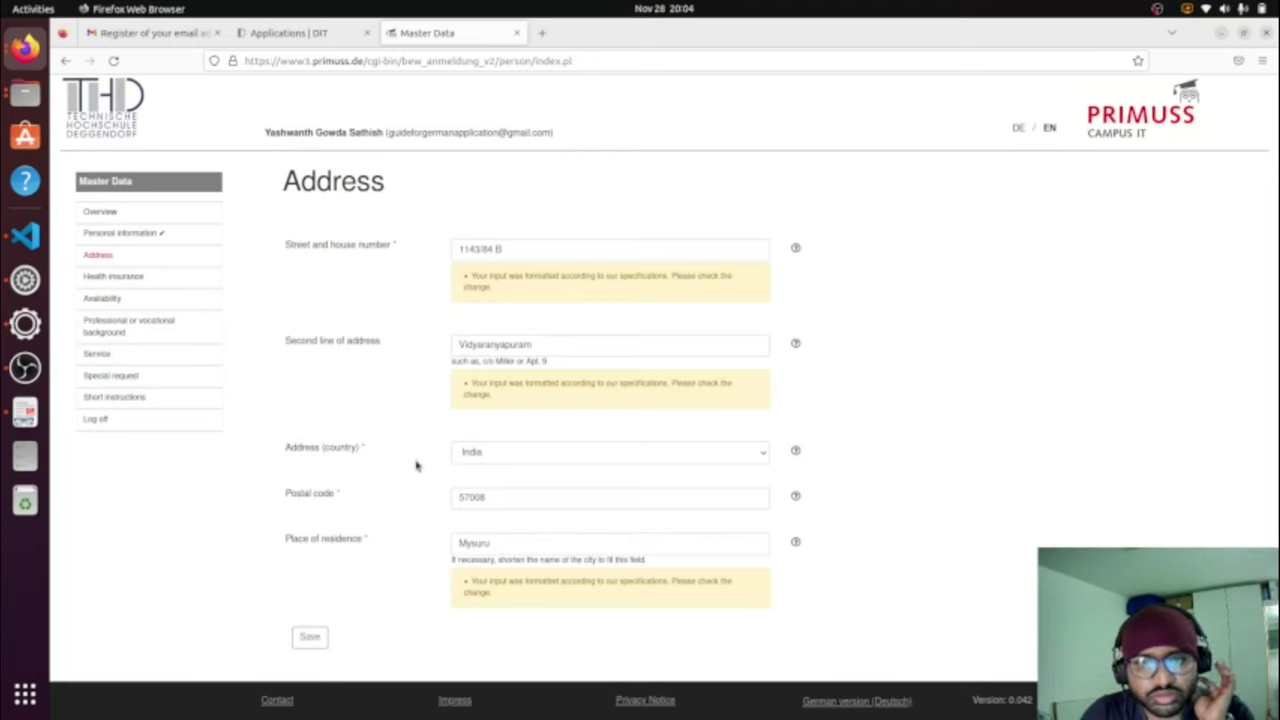
Step: Replace the place of residence and the street entry, then save the address
scroll(417, 465, "down", 1)
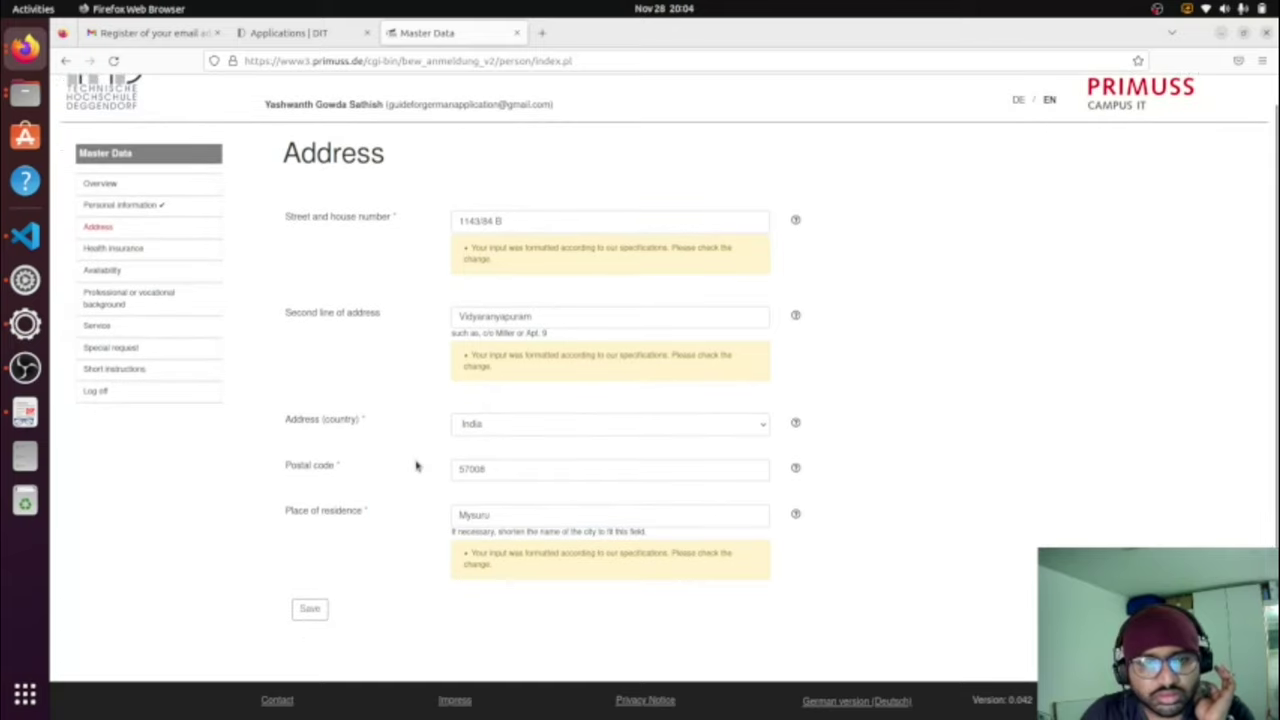
double_click(581, 511)
key("BackSpace")
type("Karnataka")
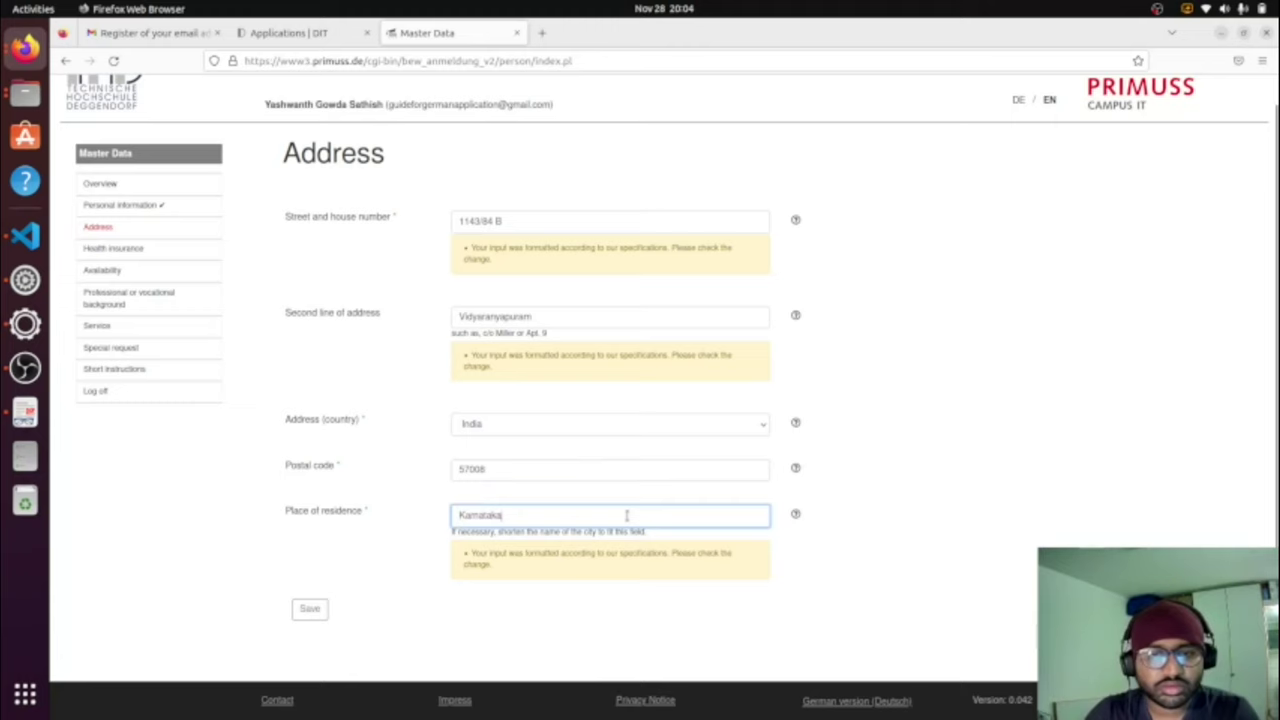
mouse_move(795, 516)
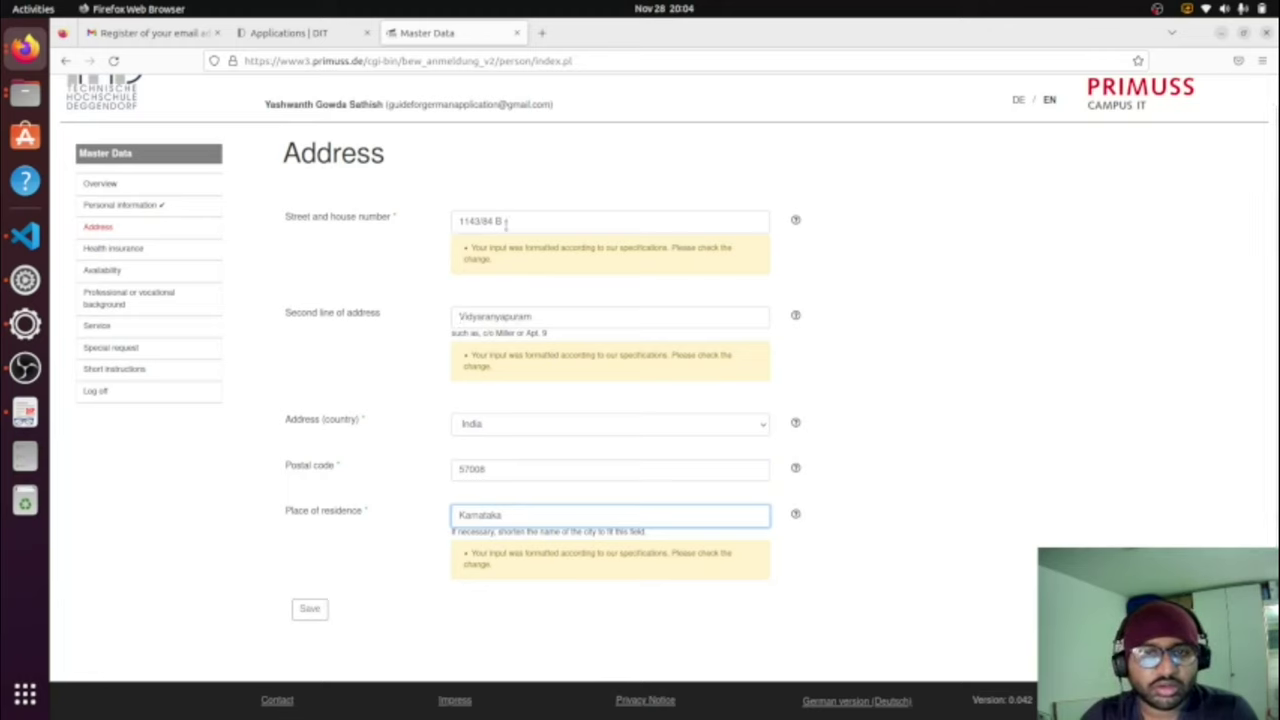
left_click_drag(506, 224, 455, 224)
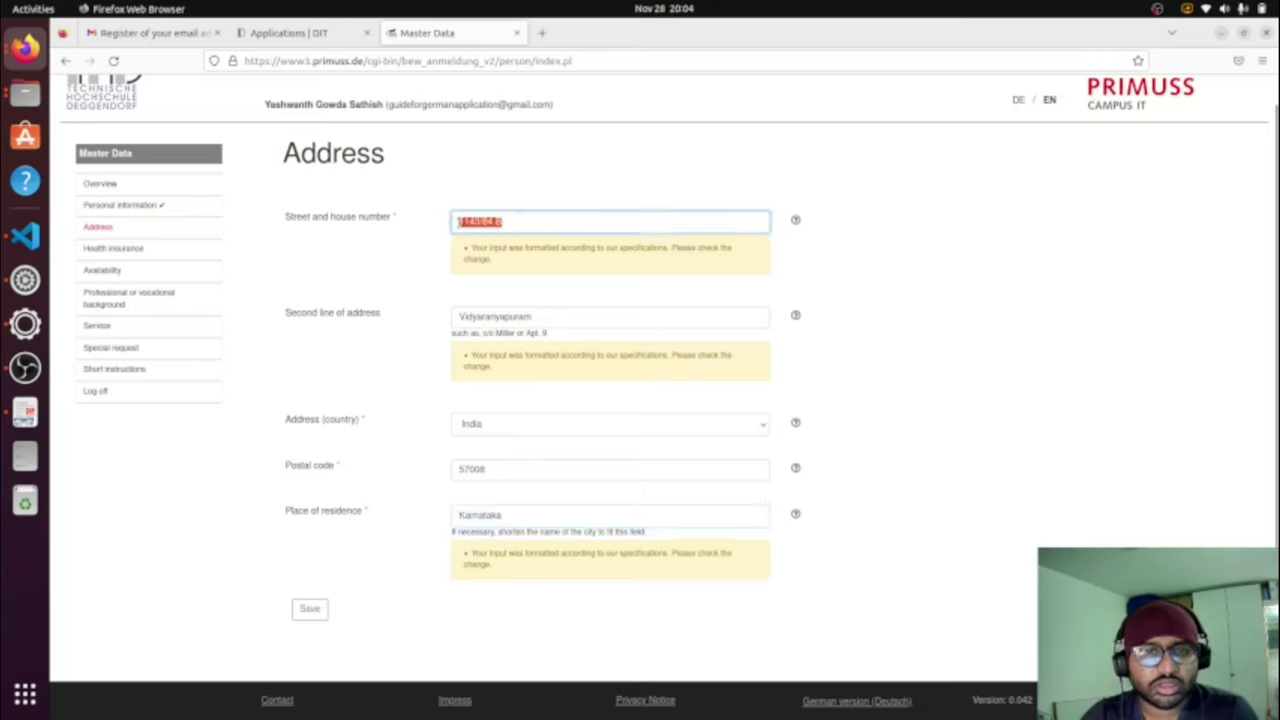
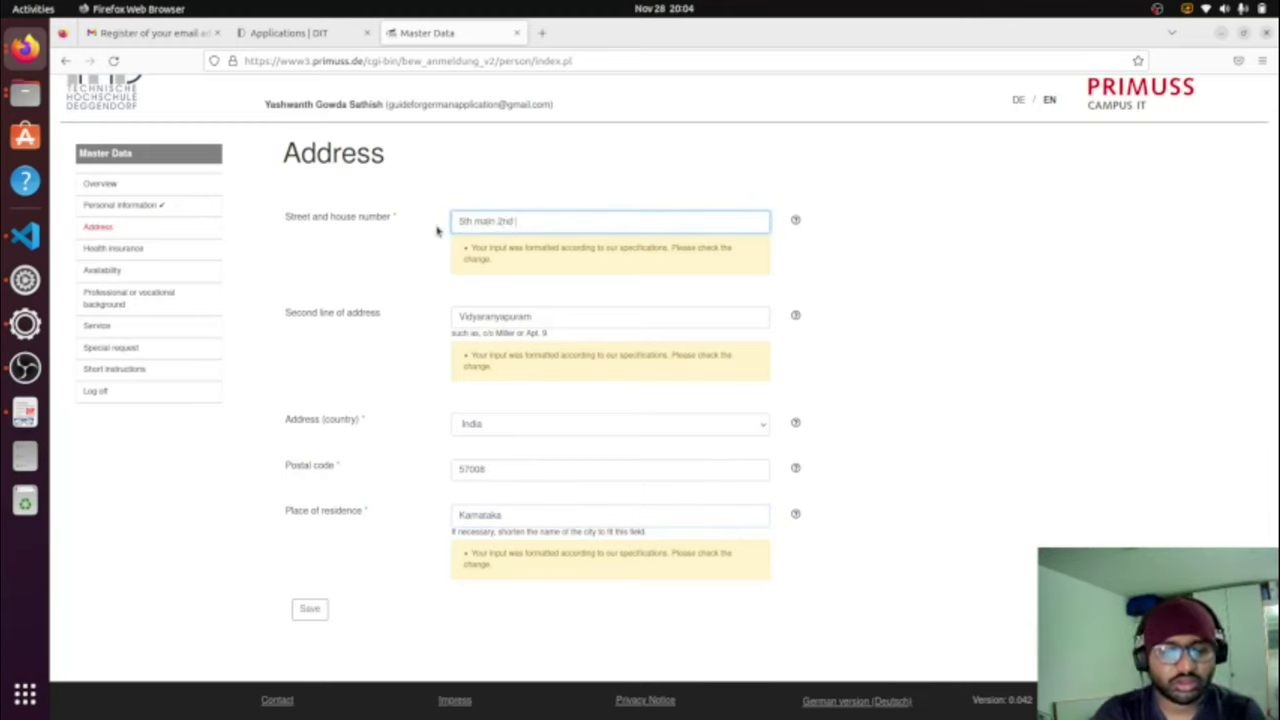
left_click(309, 608)
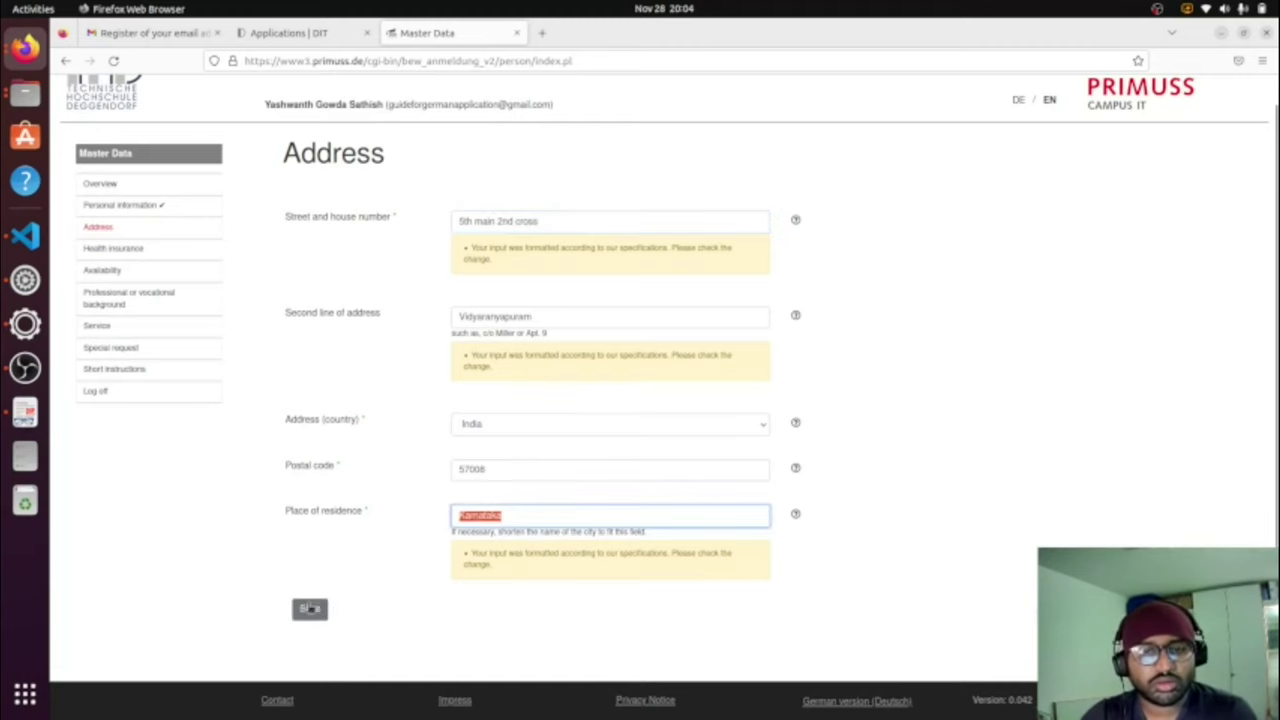
left_click(309, 612)
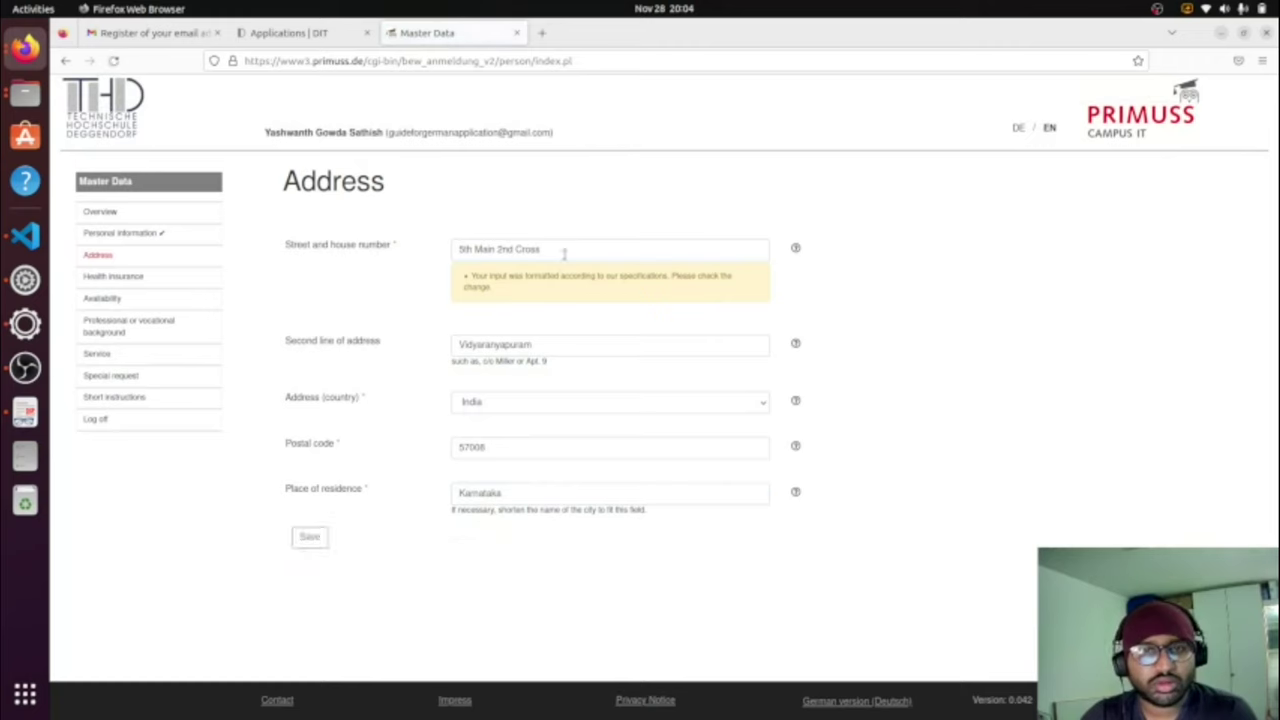
Step: Re-enter the street and house number and save the address to reach Health insurance
left_click_drag(540, 250, 455, 250)
key("BackSpace")
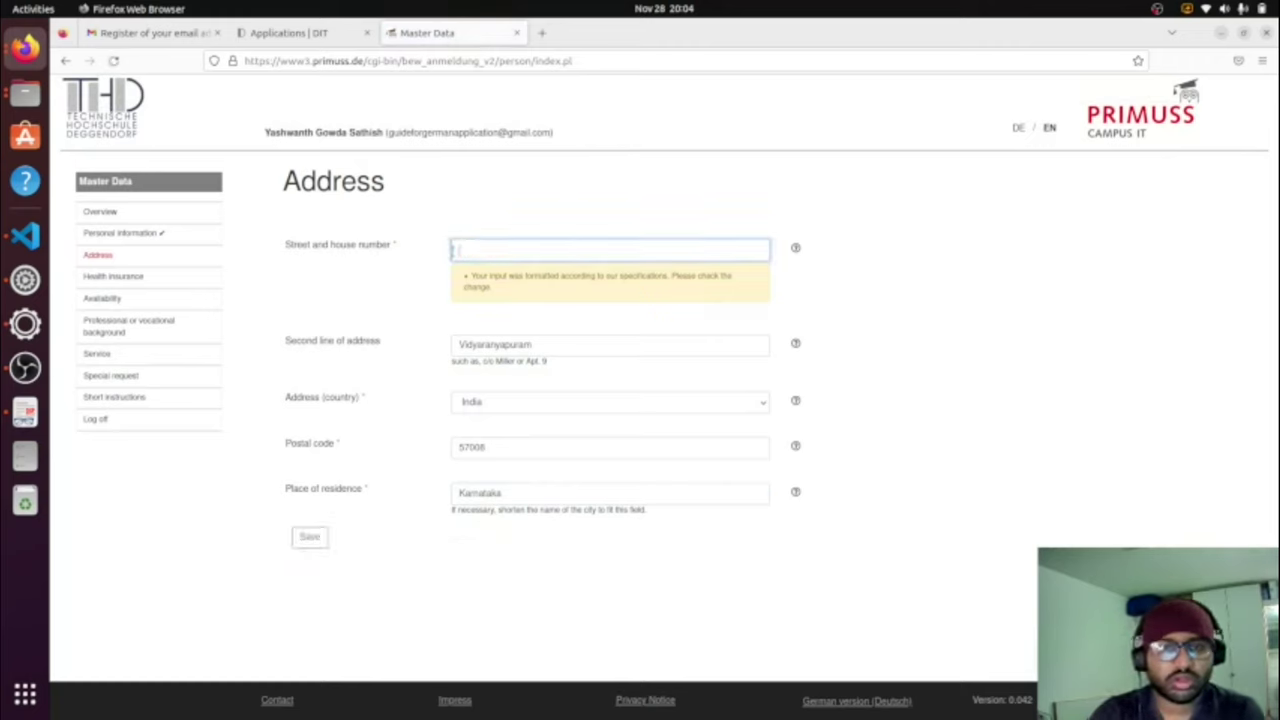
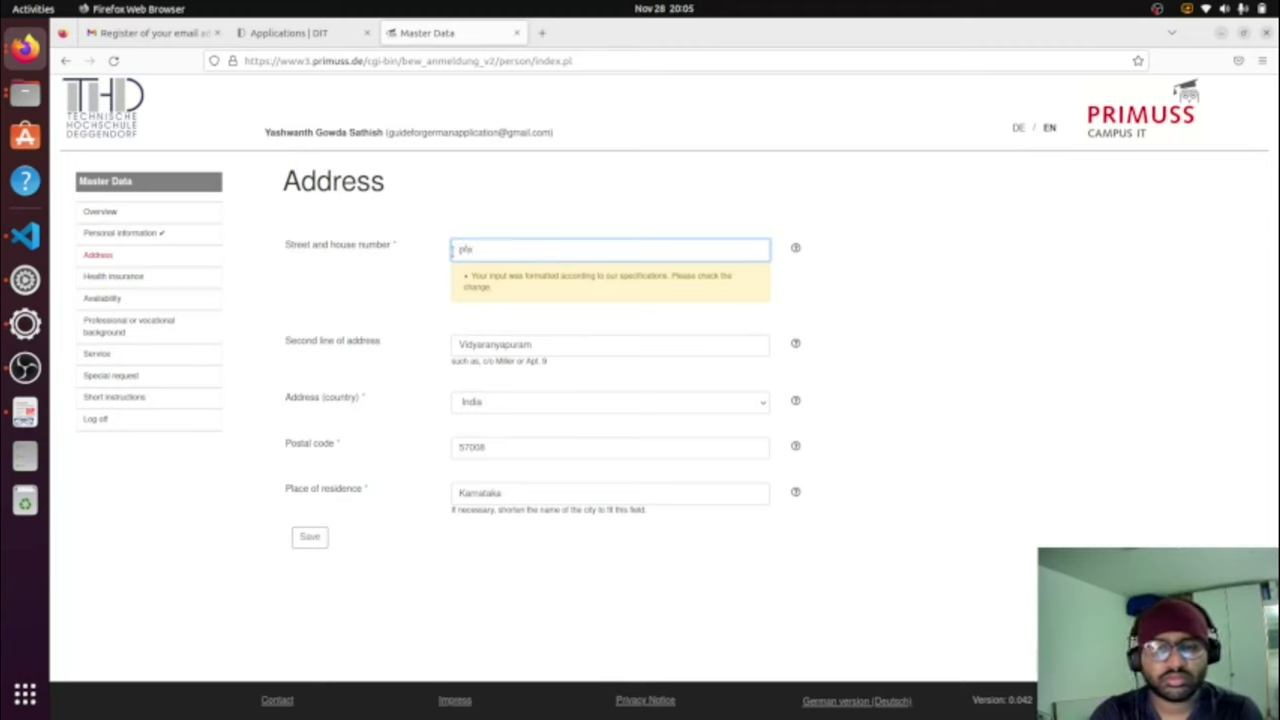
left_click(326, 545)
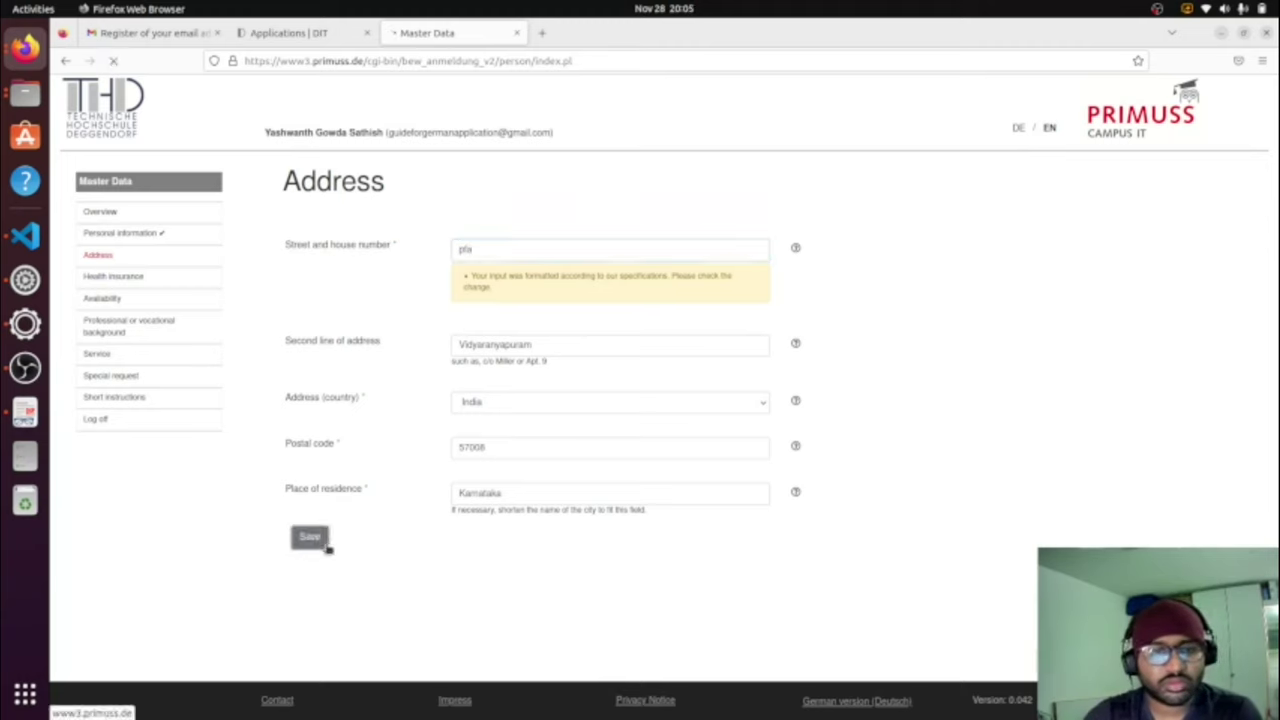
left_click(508, 250)
key("BackSpace")
key("BackSpace")
key("BackSpace")
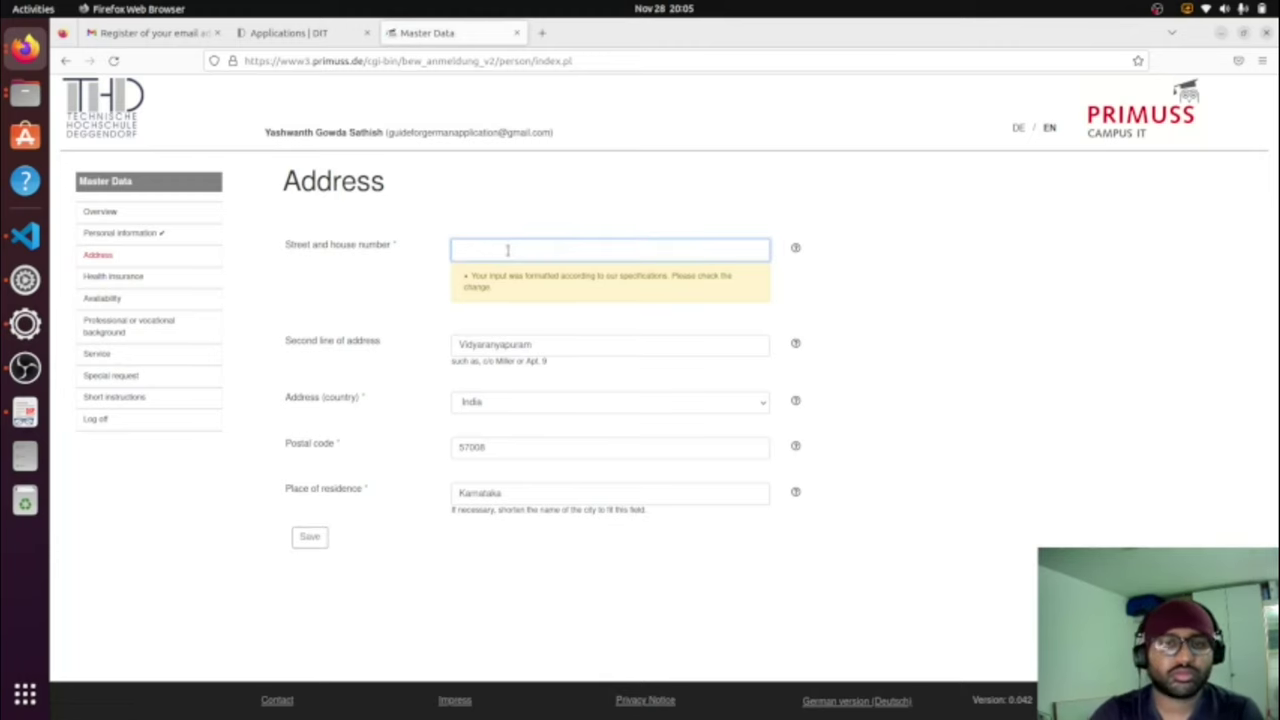
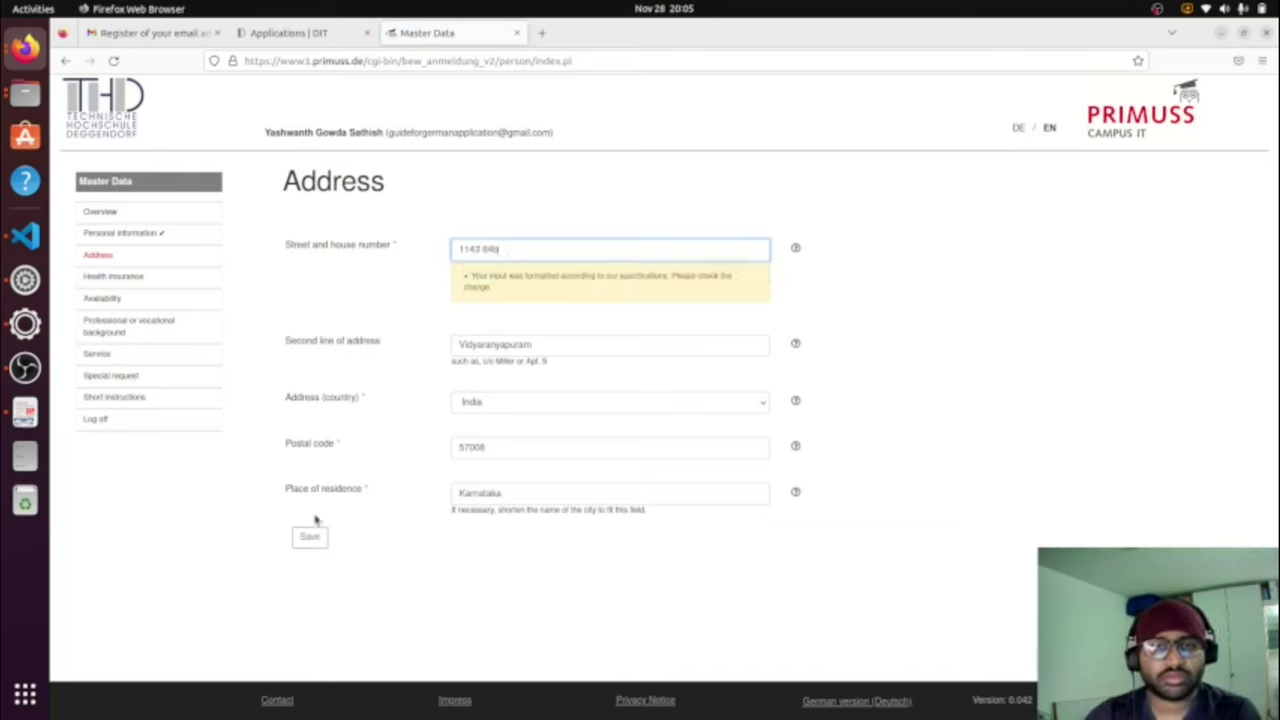
left_click(310, 536)
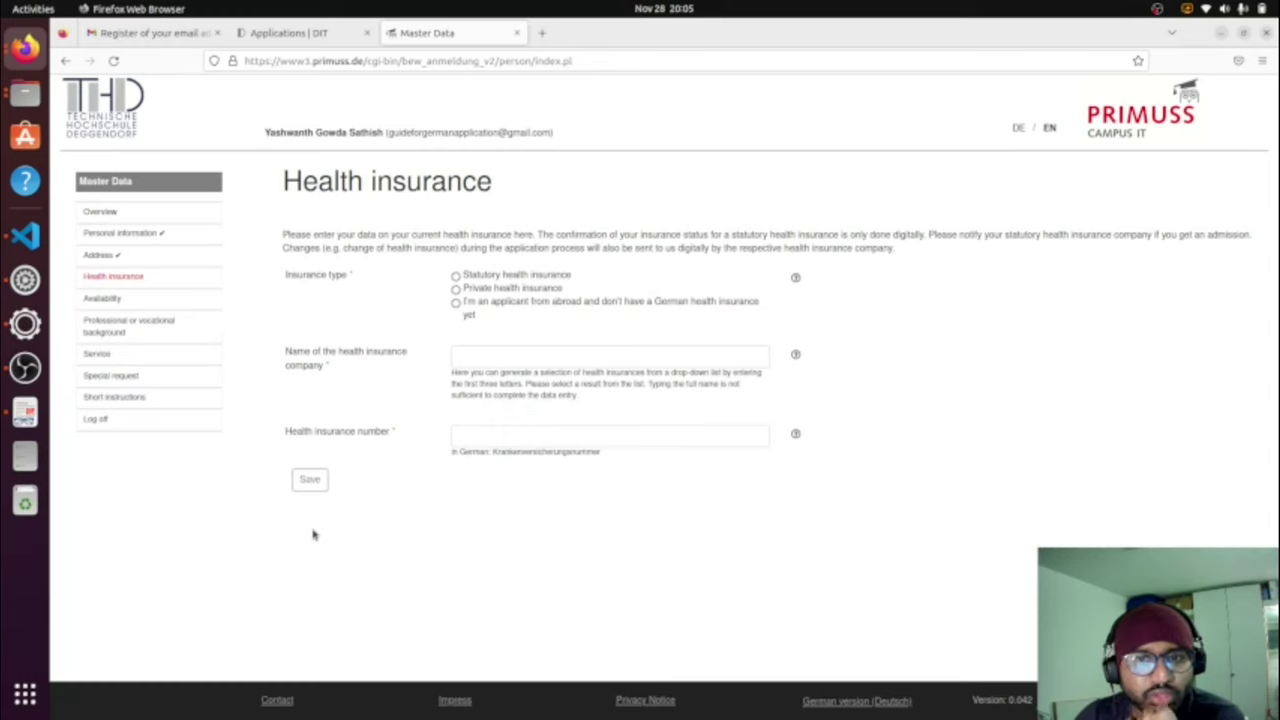
Step: Select 'applicant from abroad without German health insurance' and save
left_click(457, 304)
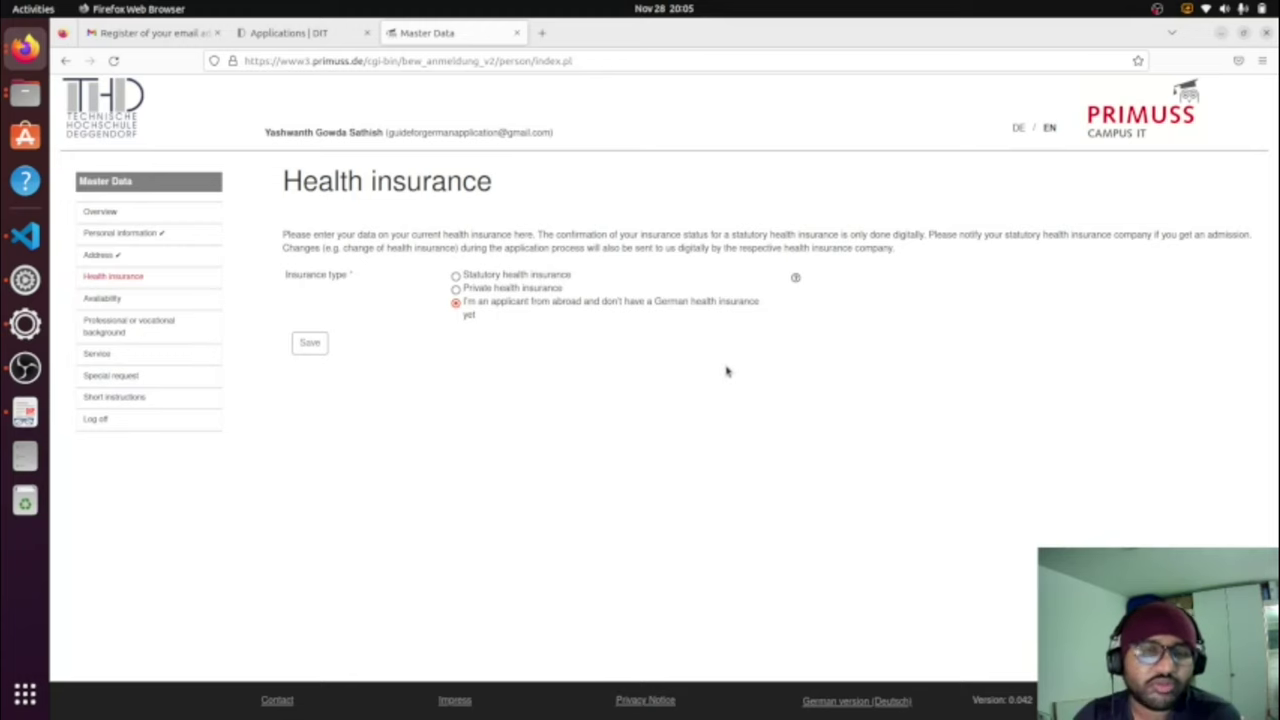
left_click(309, 343)
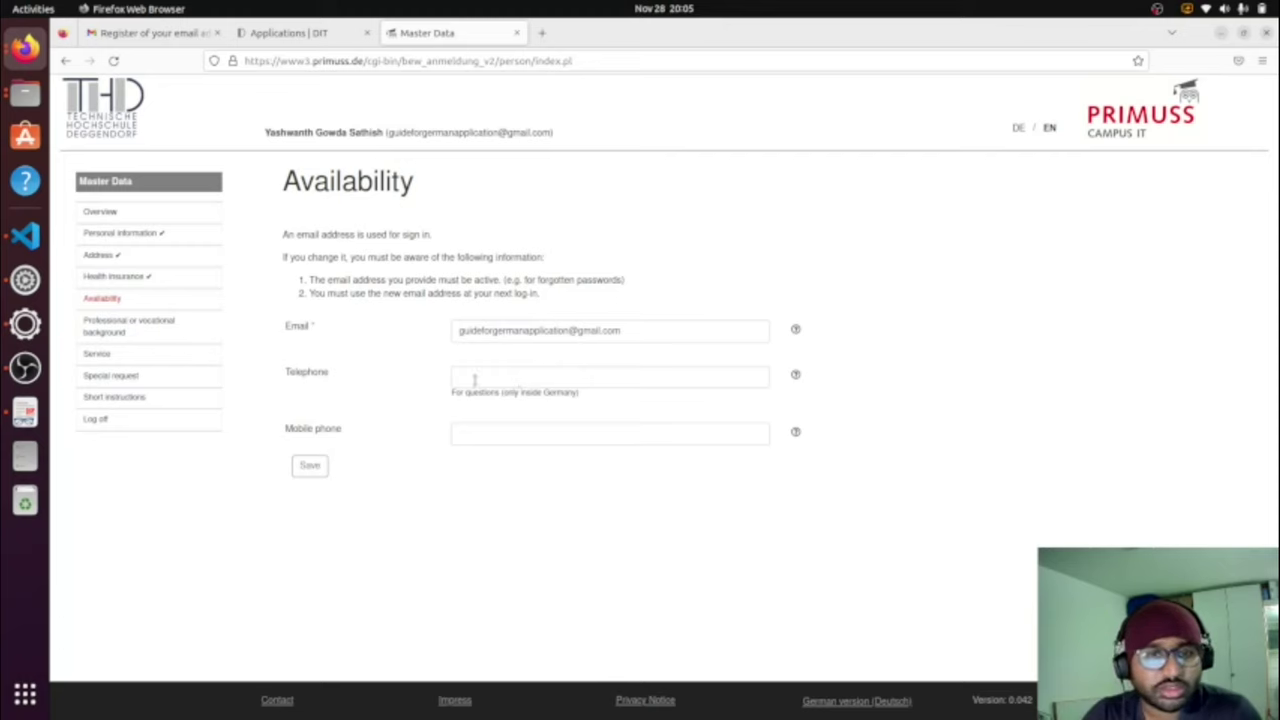
Step: Save Availability with no phone numbers, then save an empty Professional or vocational background
left_click(474, 380)
left_click(300, 467)
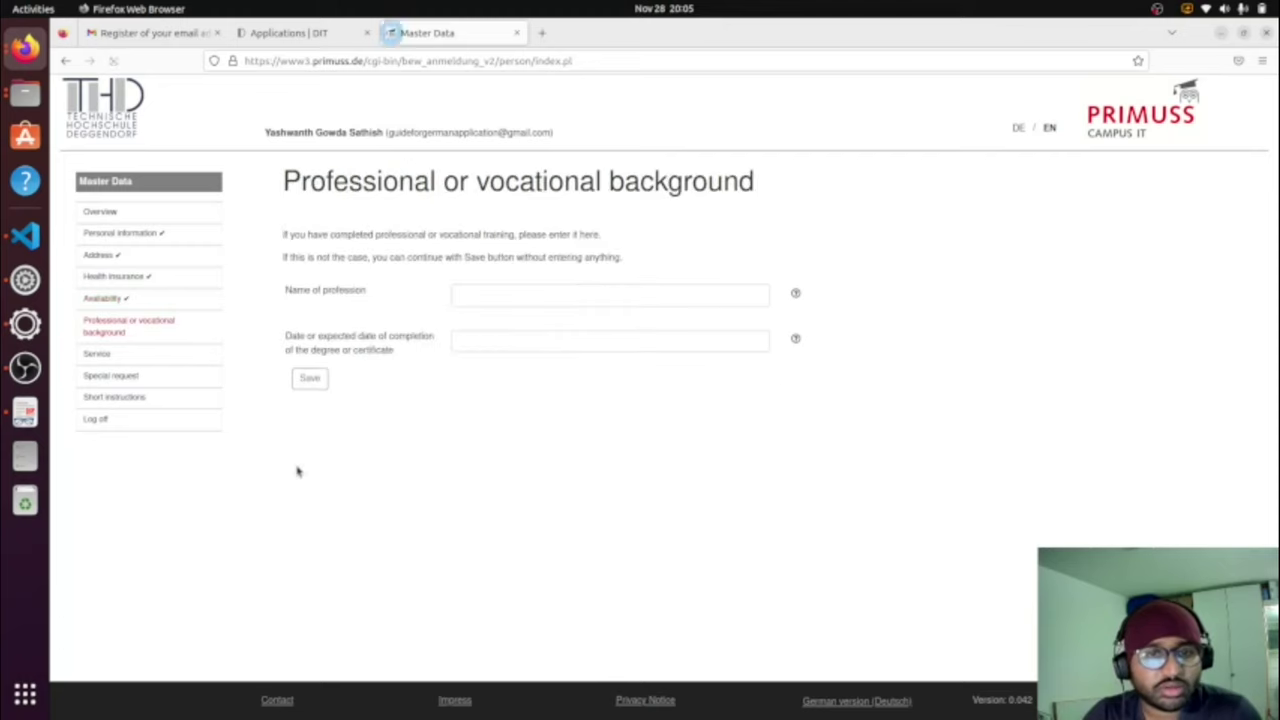
left_click_drag(300, 182, 835, 180)
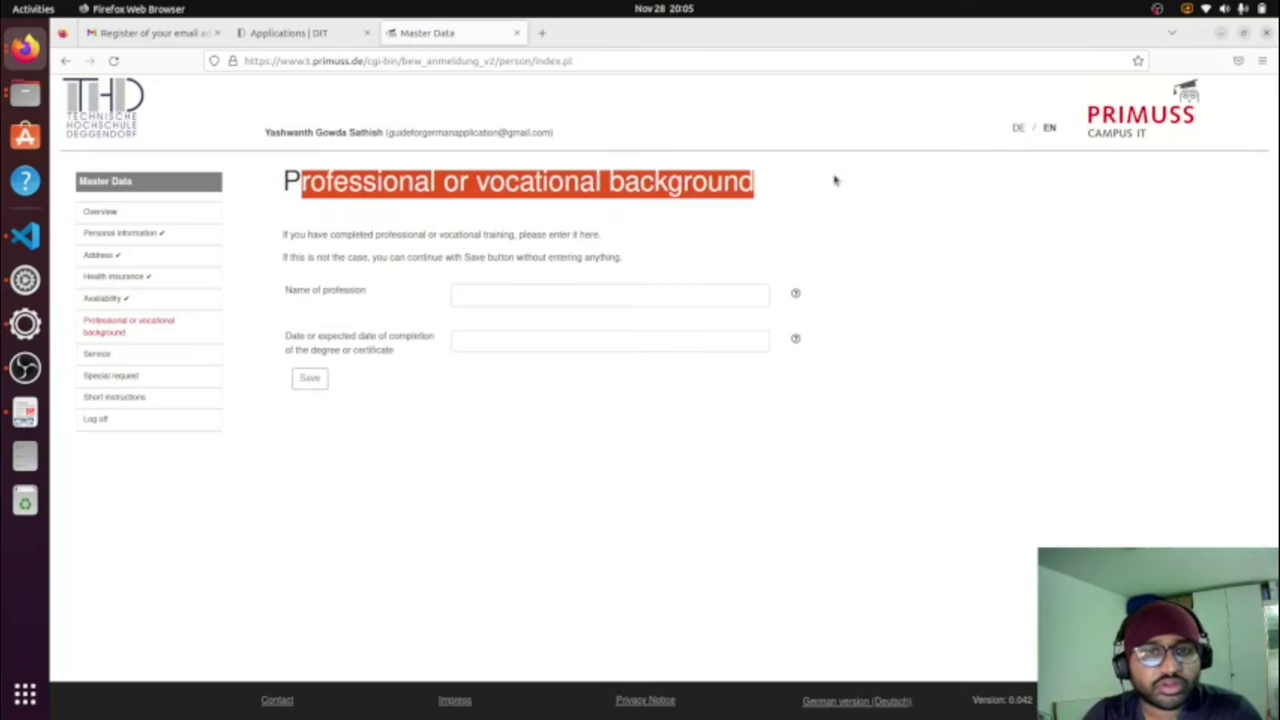
left_click(841, 206)
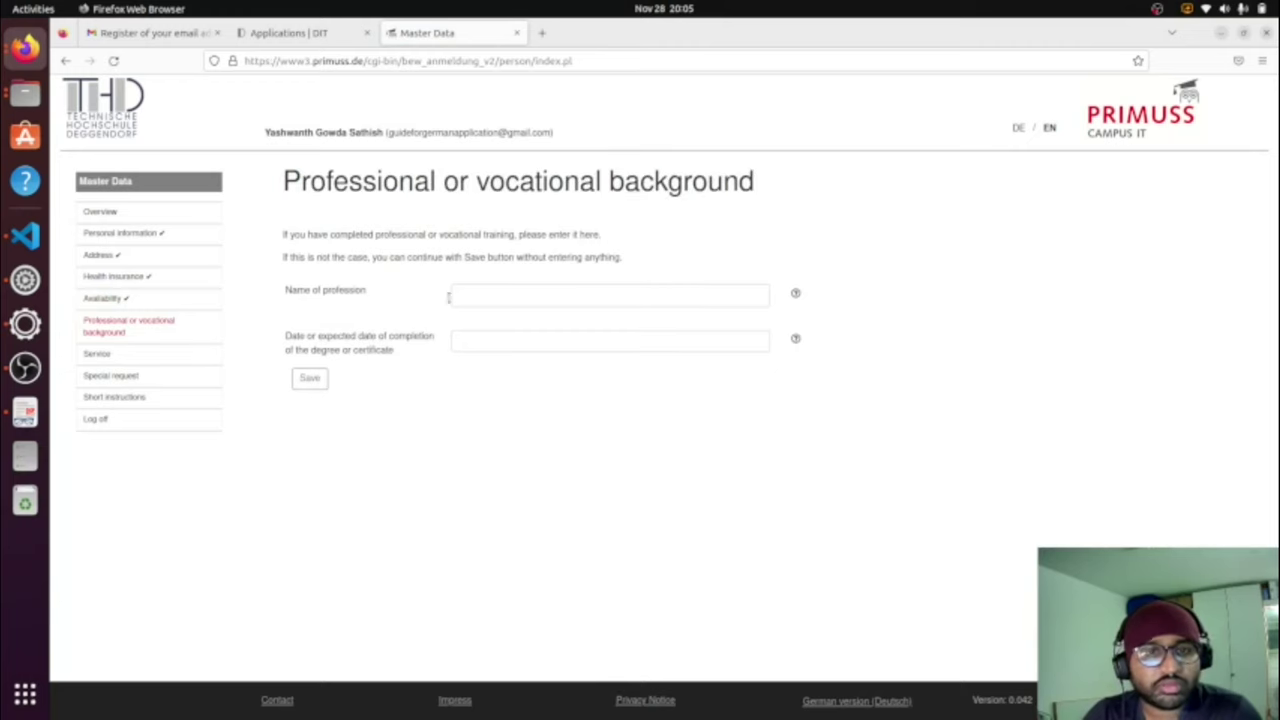
left_click_drag(328, 235, 605, 245)
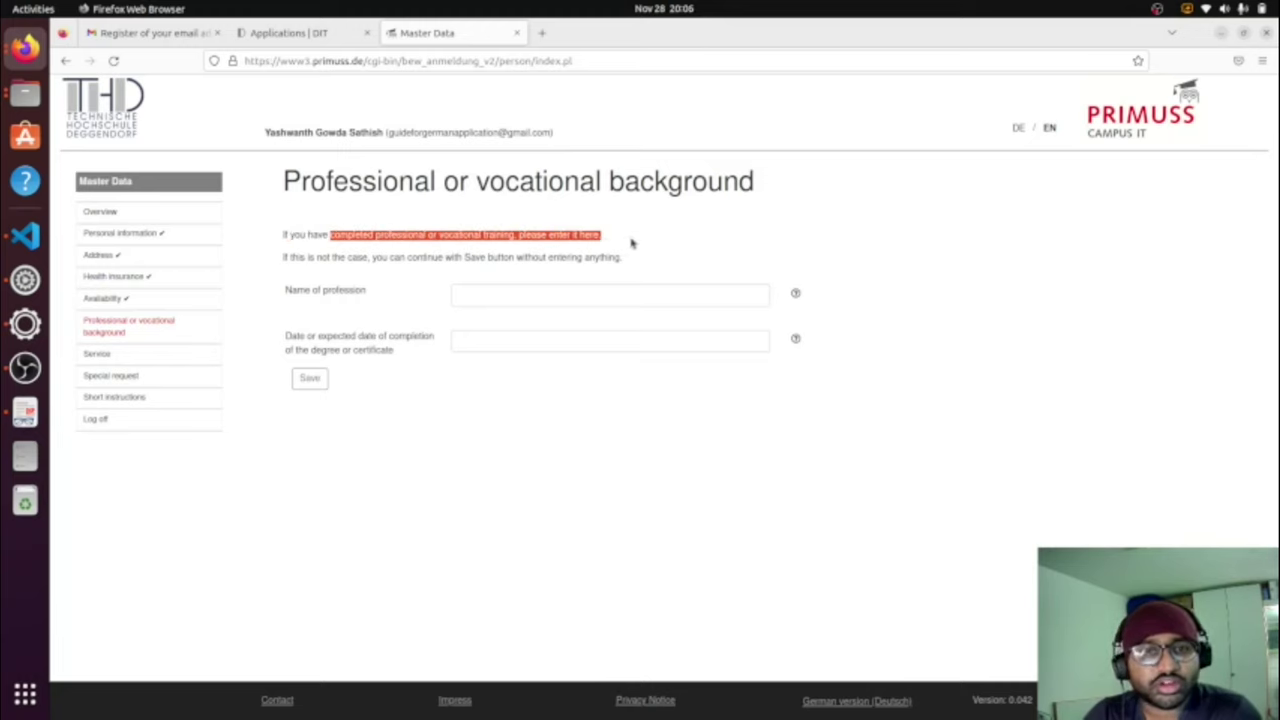
left_click(631, 242)
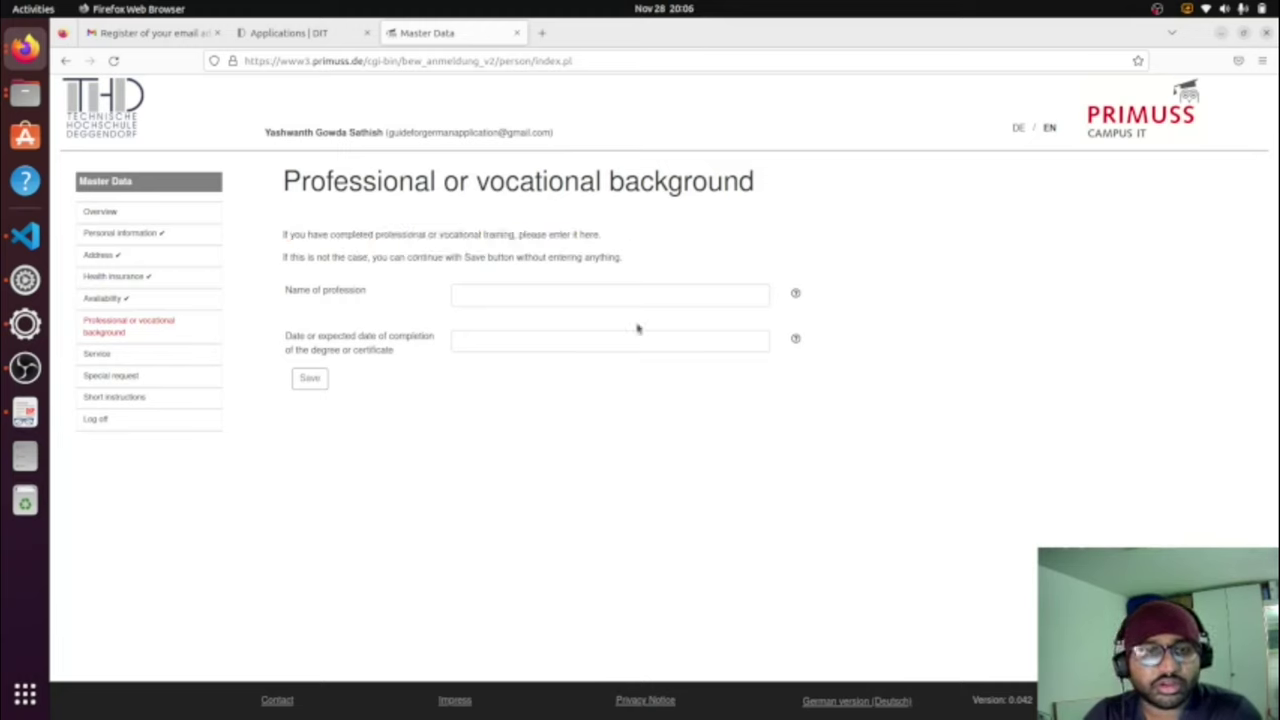
mouse_move(795, 296)
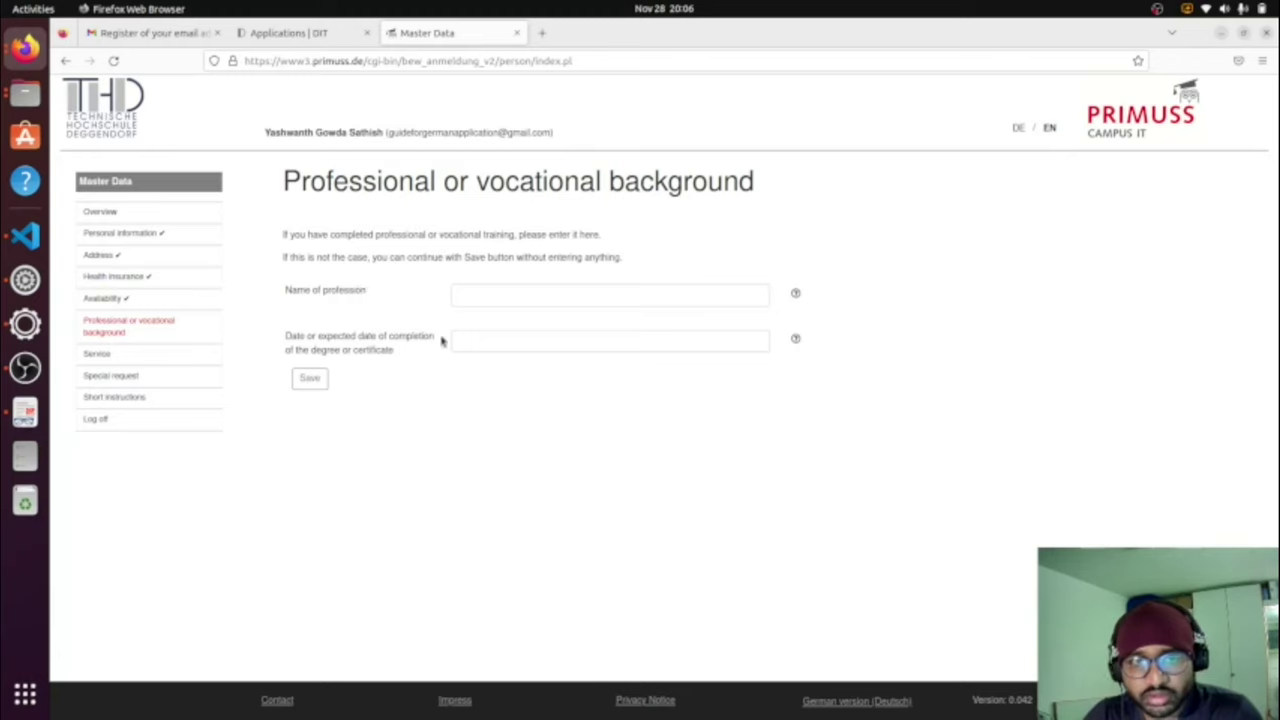
left_click(312, 377)
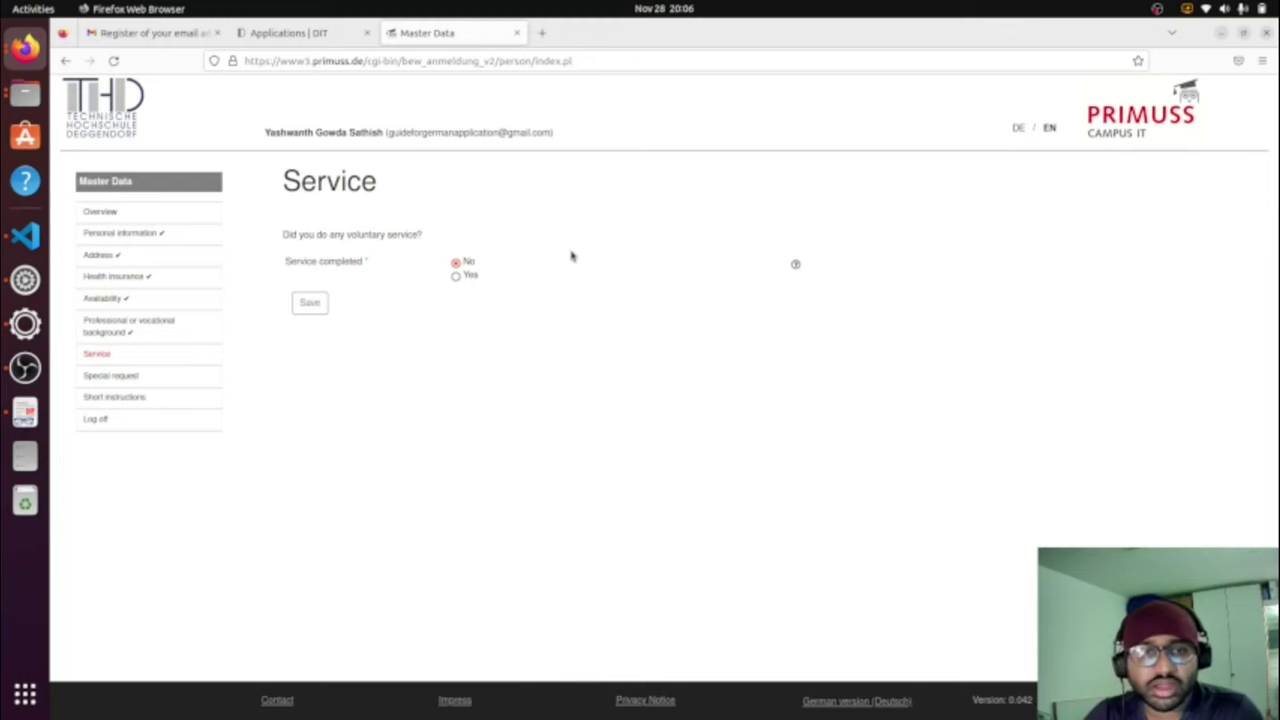
Step: Answer No to the voluntary service question and save it
left_click(456, 278)
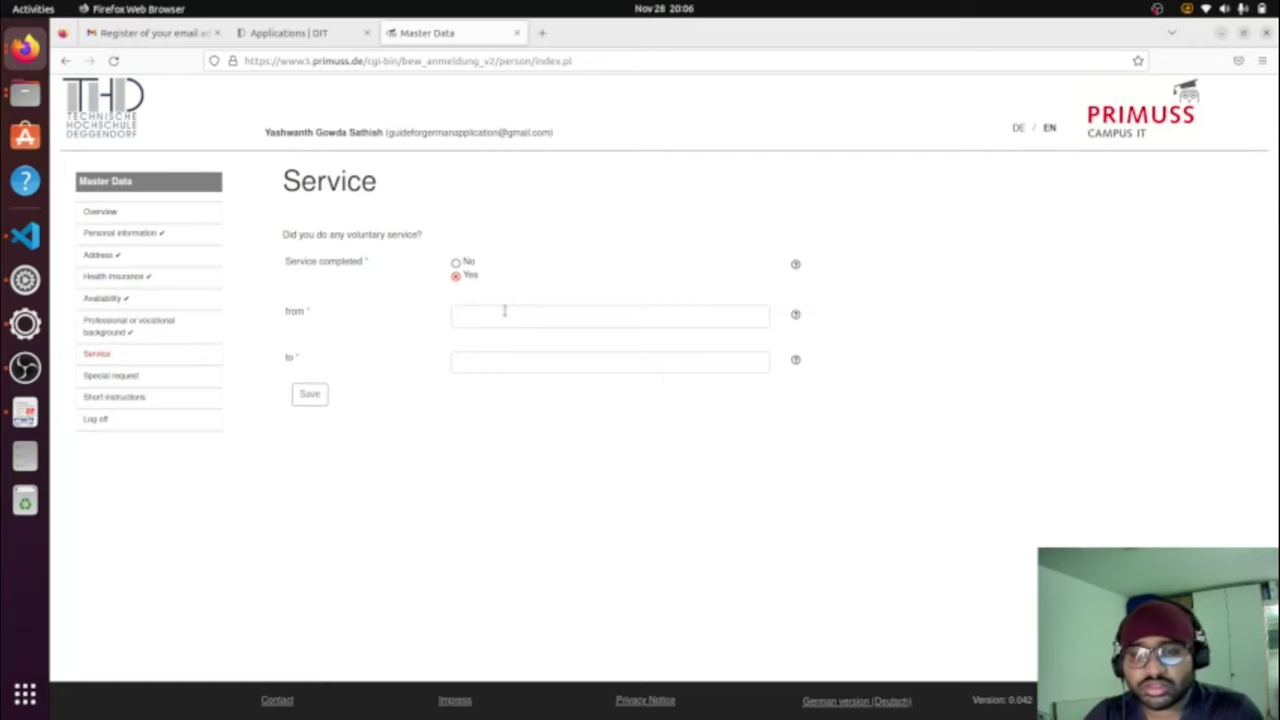
left_click(458, 264)
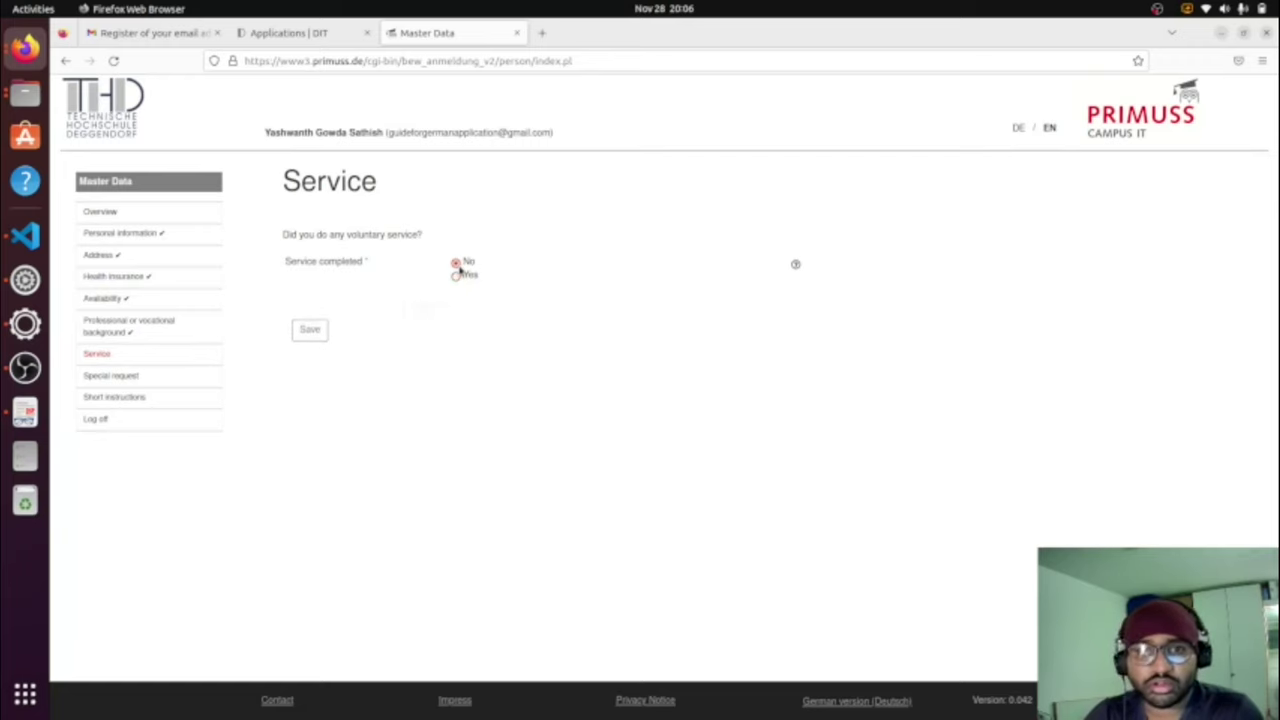
left_click(311, 312)
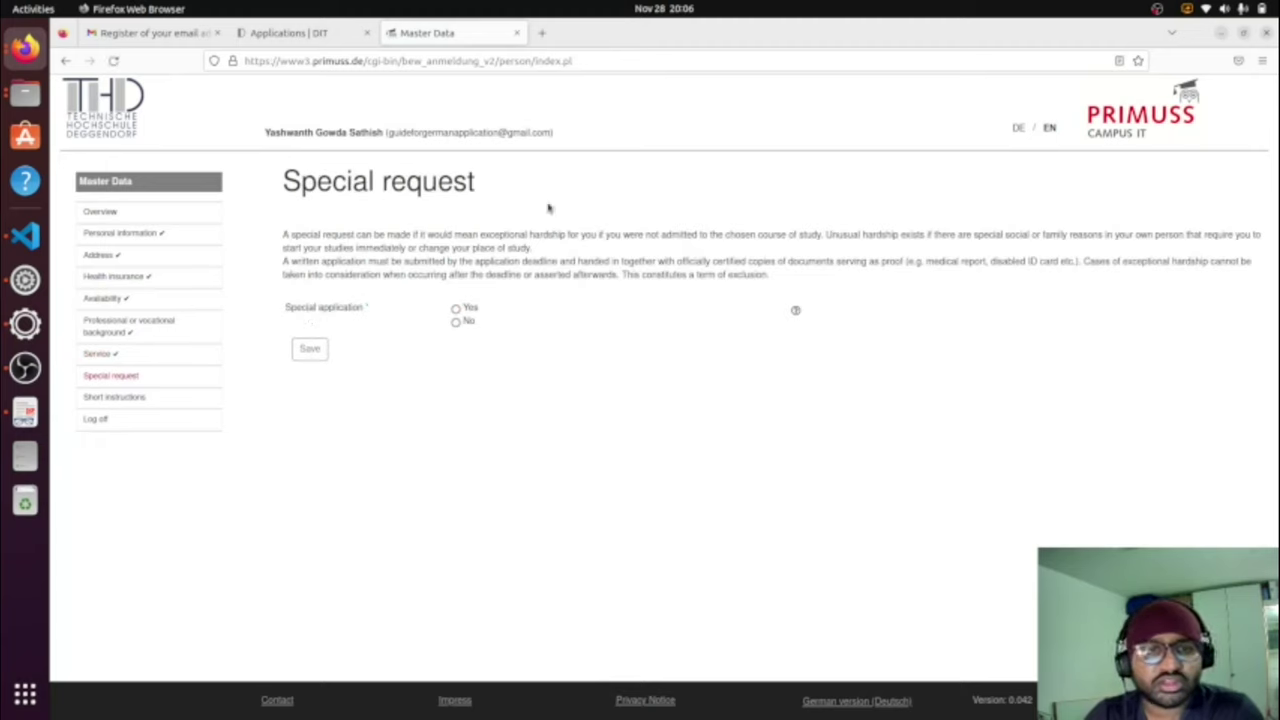
Step: Answer No to the special request question and save it
left_click_drag(285, 232, 632, 243)
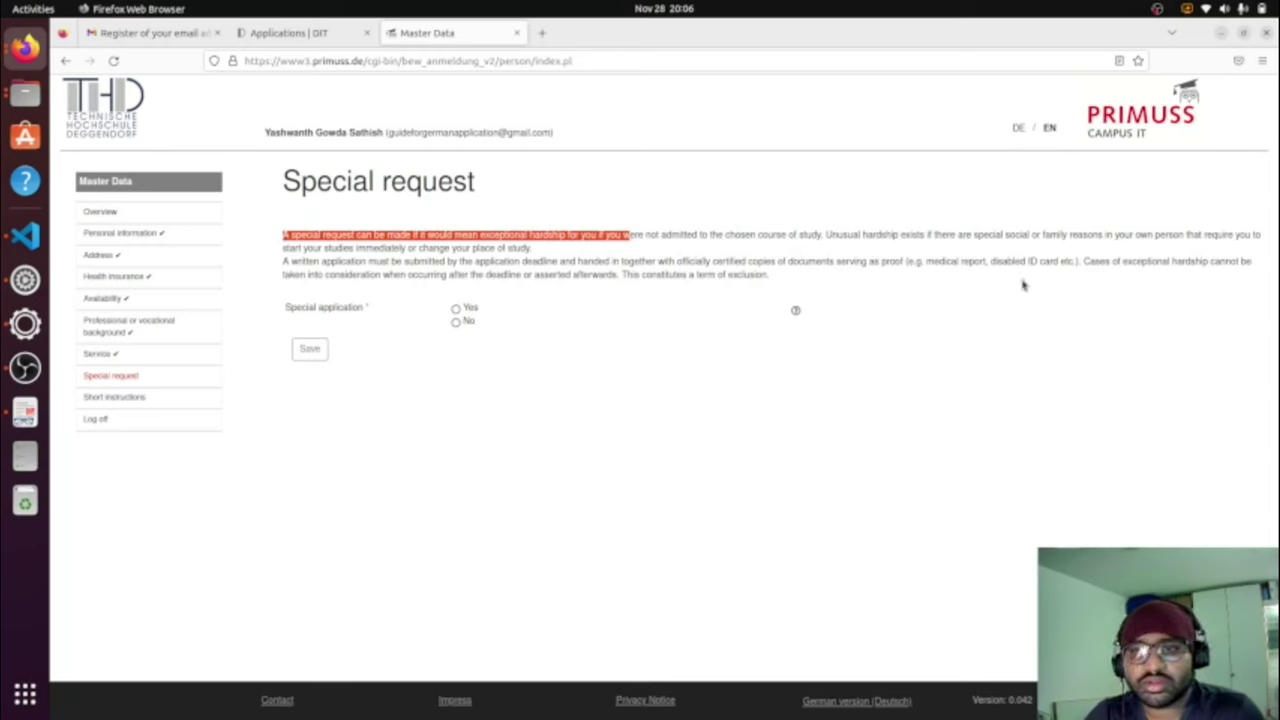
left_click(461, 326)
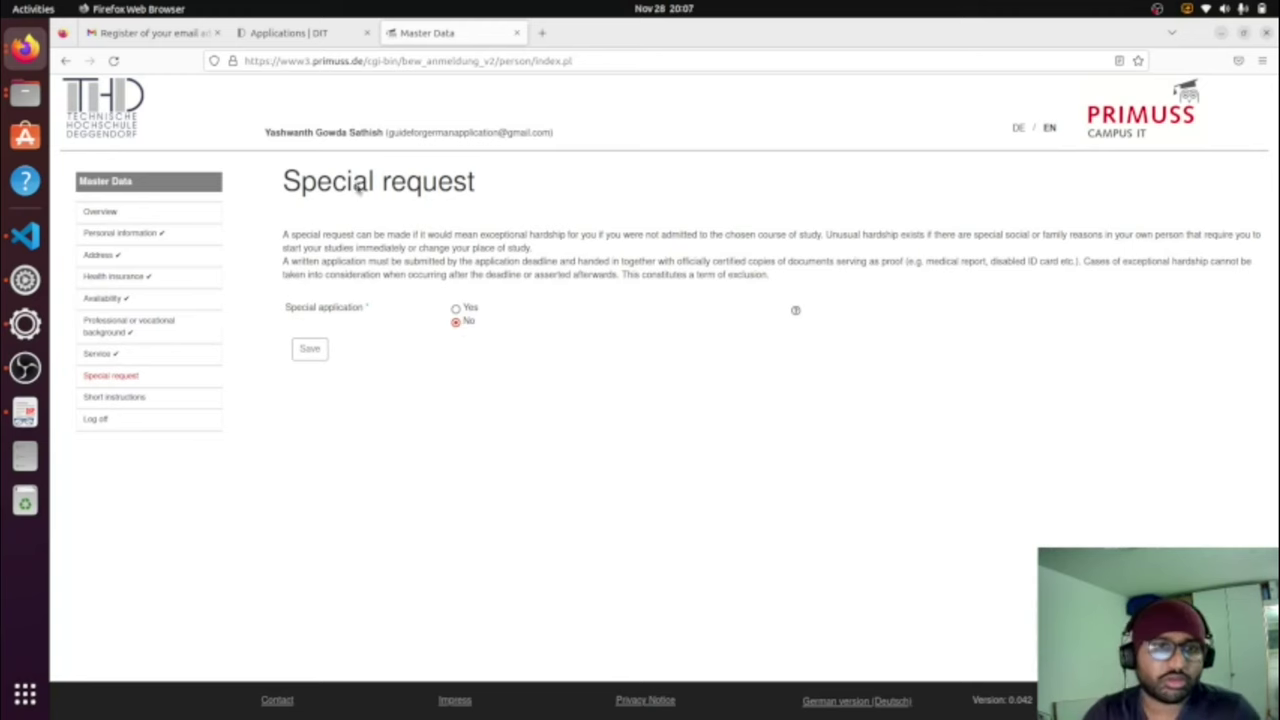
left_click(299, 351)
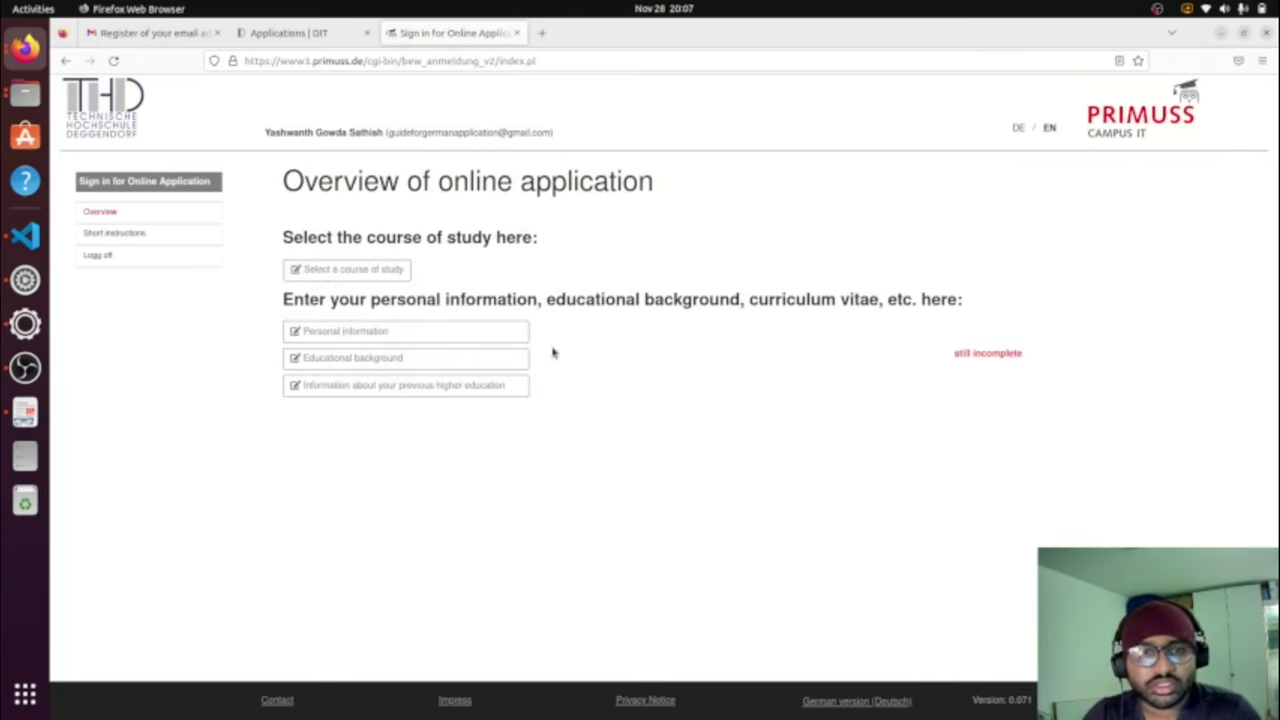
Step: Choose a foreign entrance qualification, mark the transcript received, and enter date 01.08.2016
left_click(408, 360)
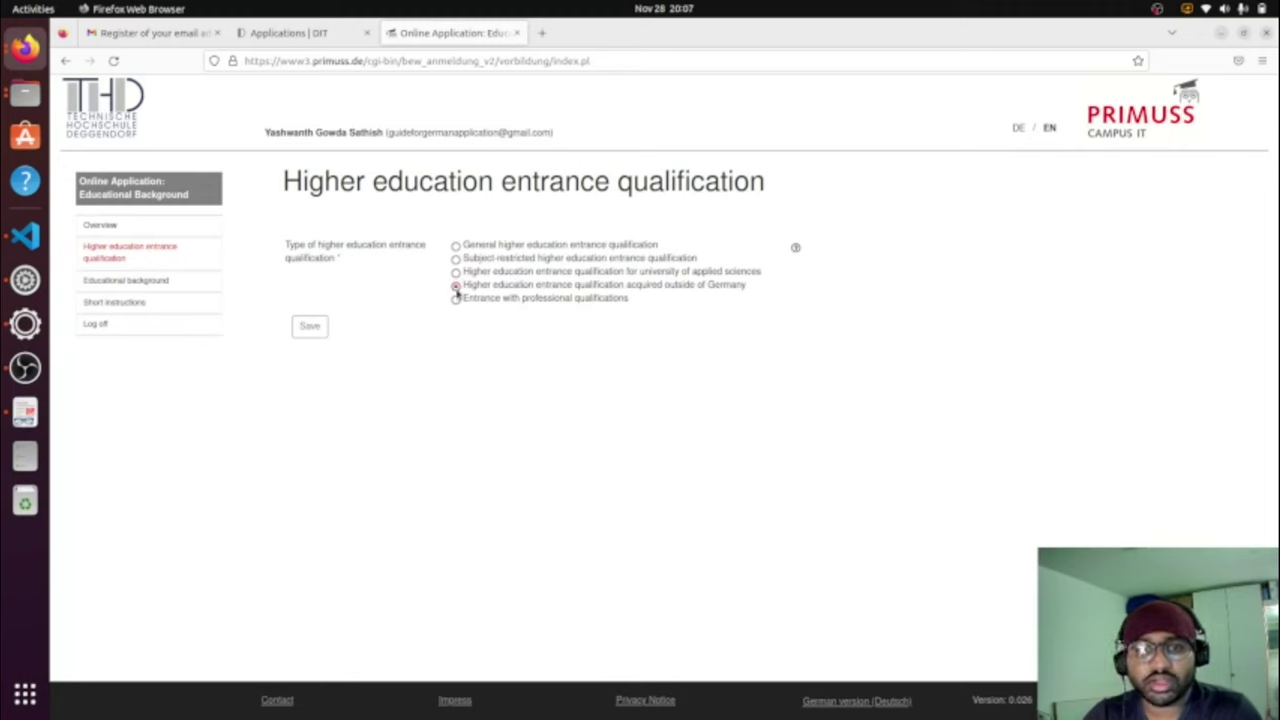
left_click(309, 328)
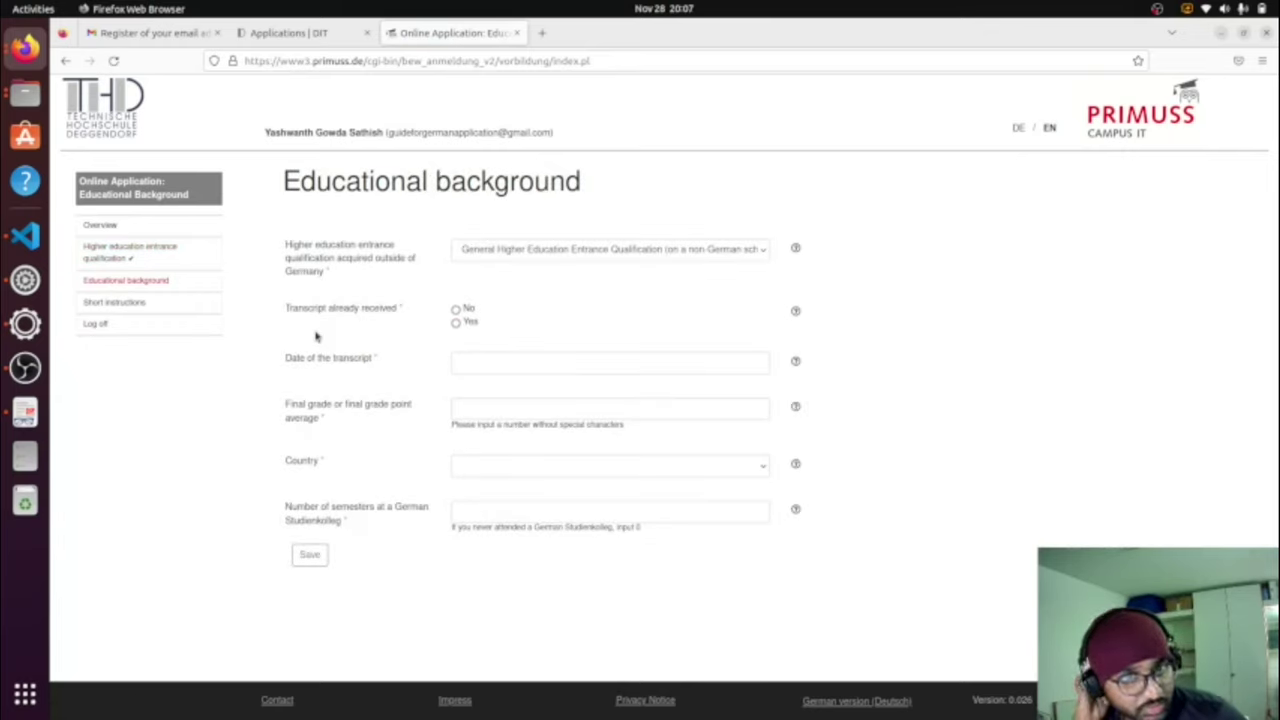
left_click(456, 322)
left_click(477, 362)
type("01")
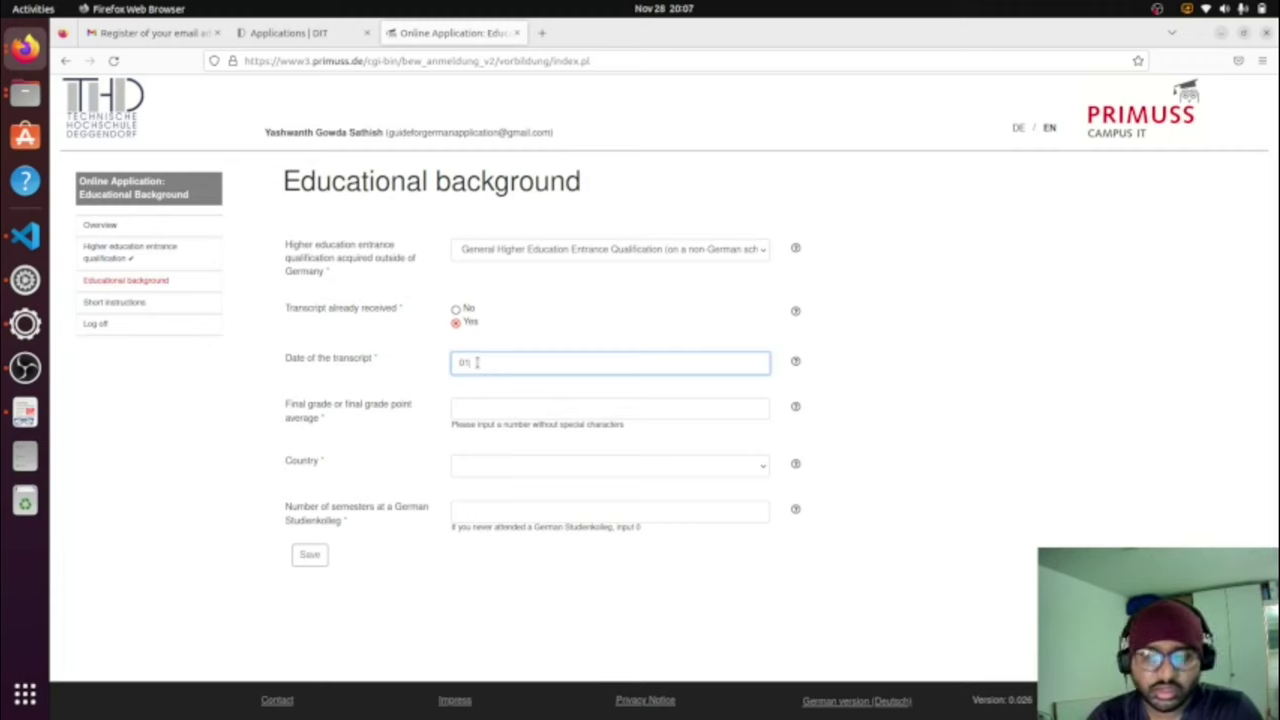
type(".08")
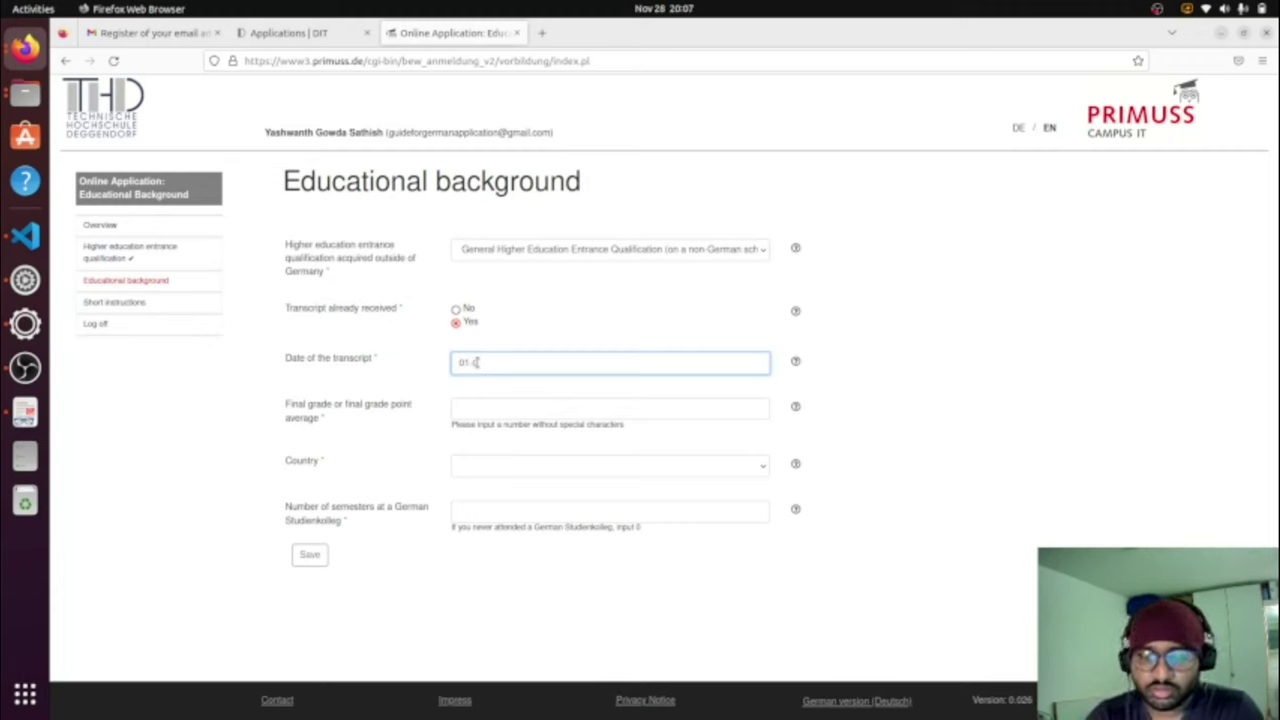
type(".2016")
Step: Enter final grade 8.7, country India and 0 Studienkolleg semesters
left_click(489, 412)
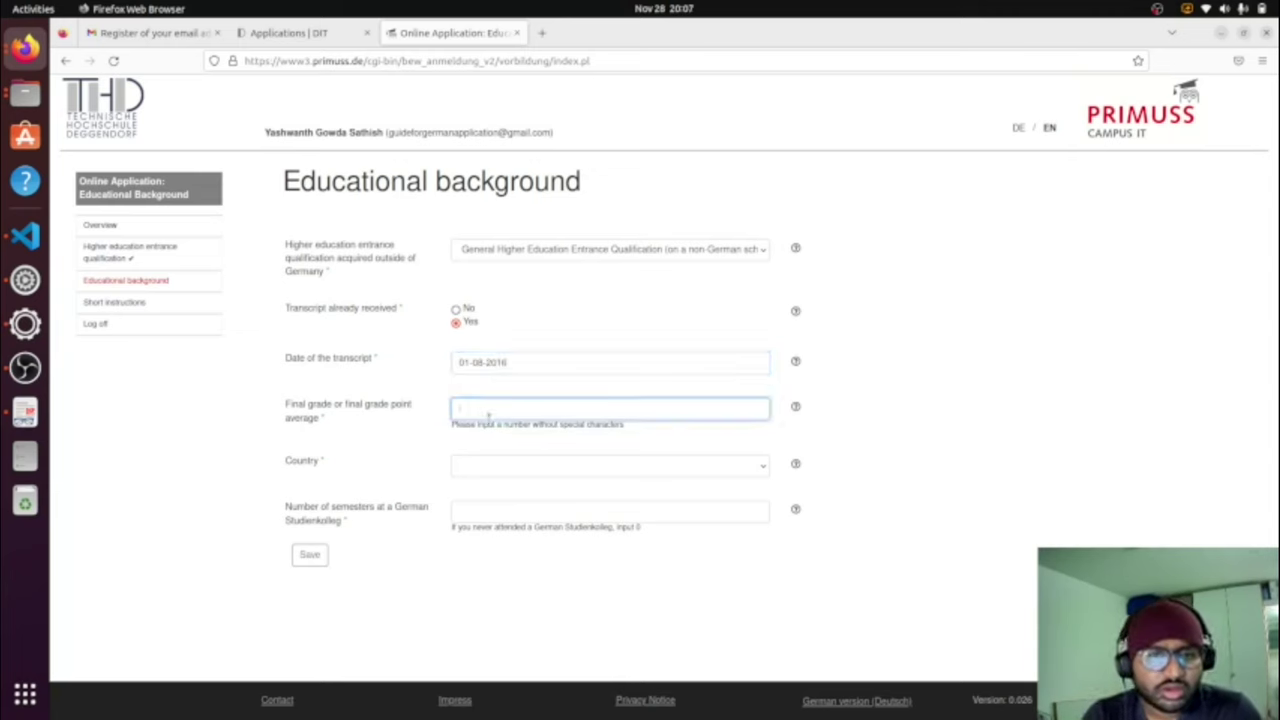
mouse_move(797, 408)
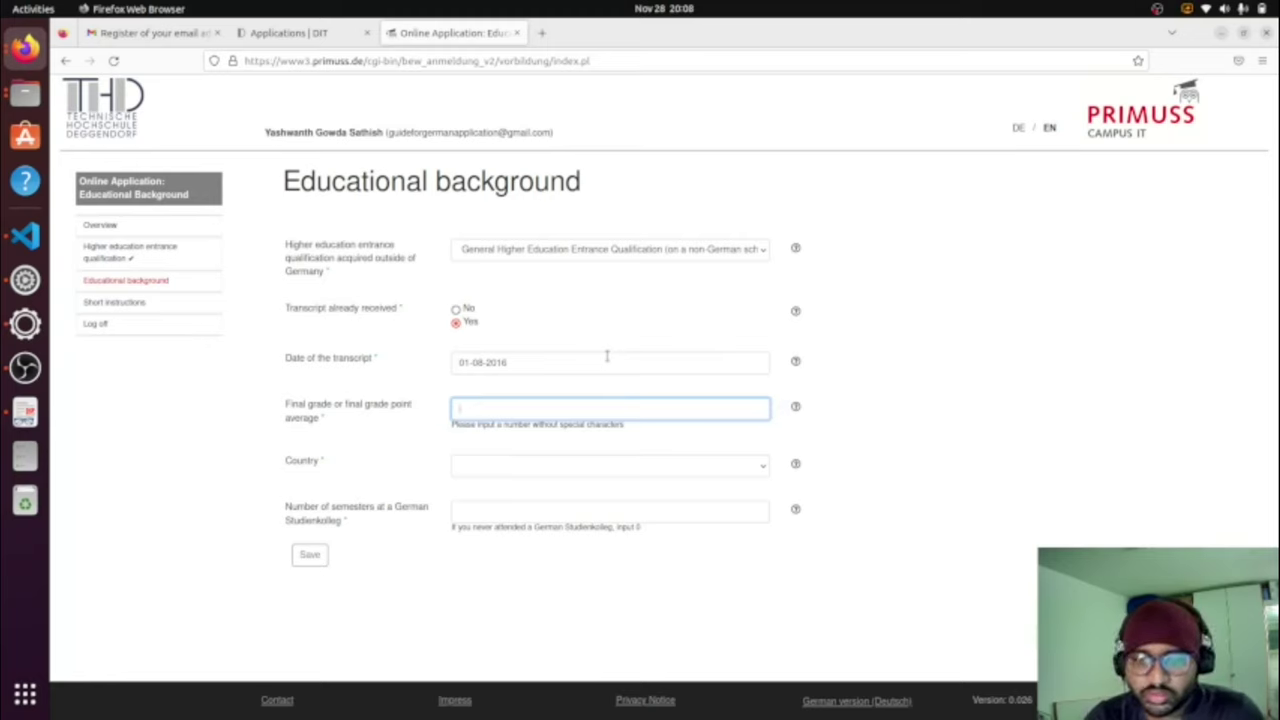
type("7")
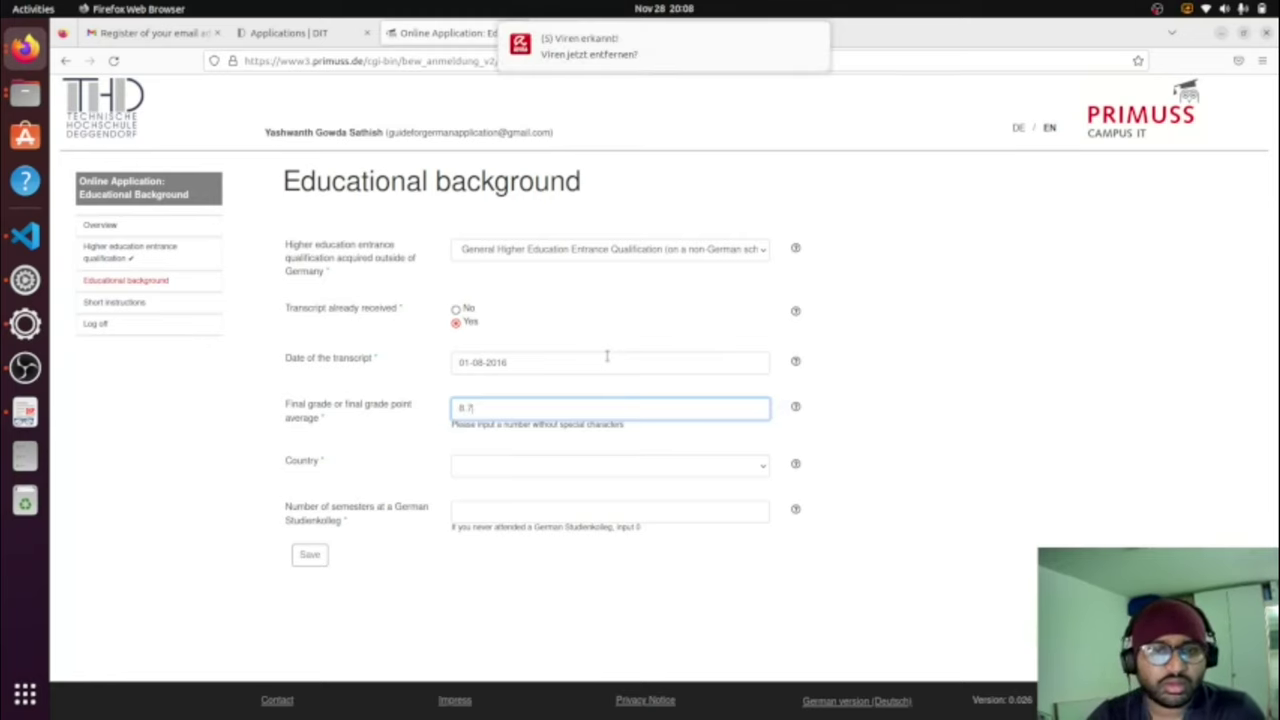
left_click(603, 481)
type("india")
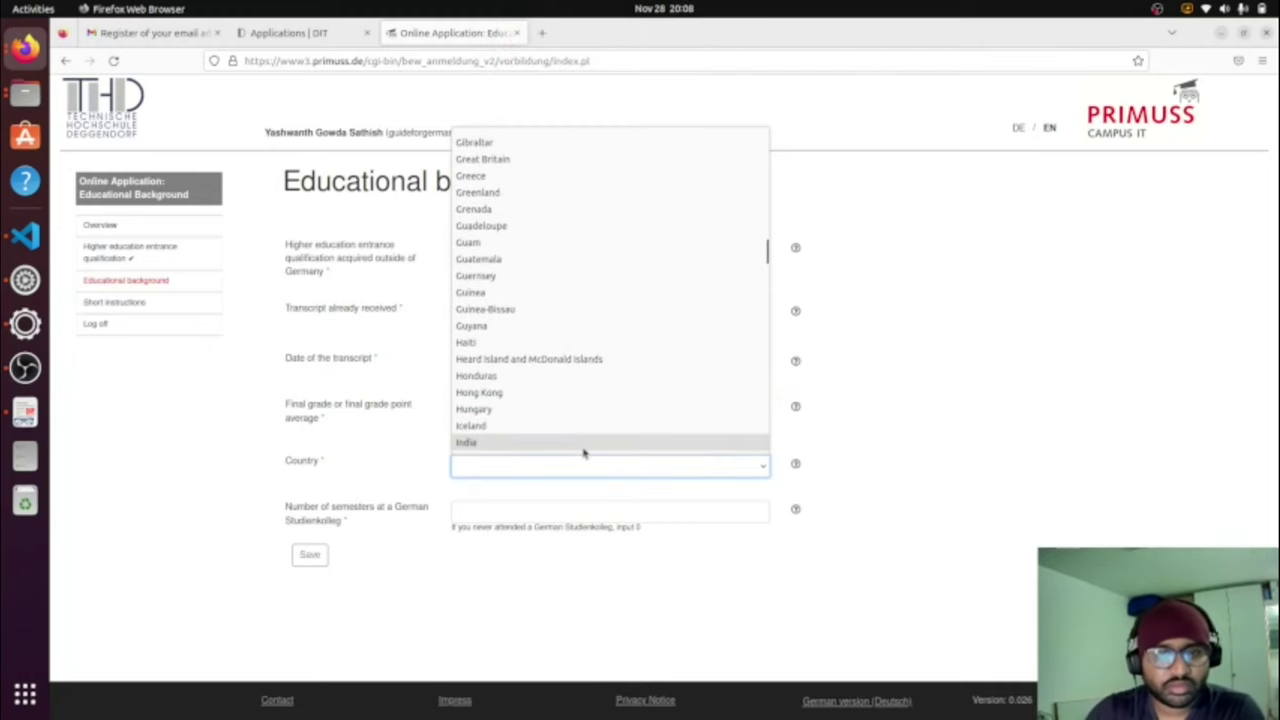
left_click(583, 443)
left_click(551, 512)
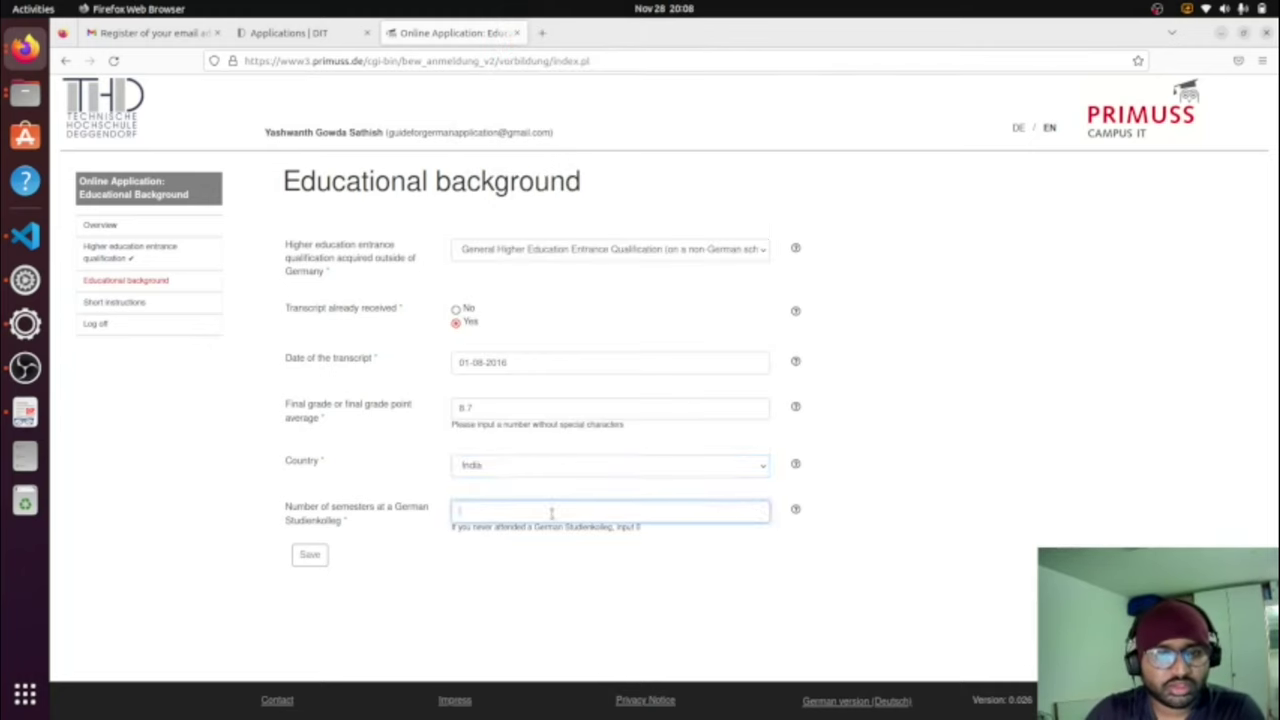
type("0")
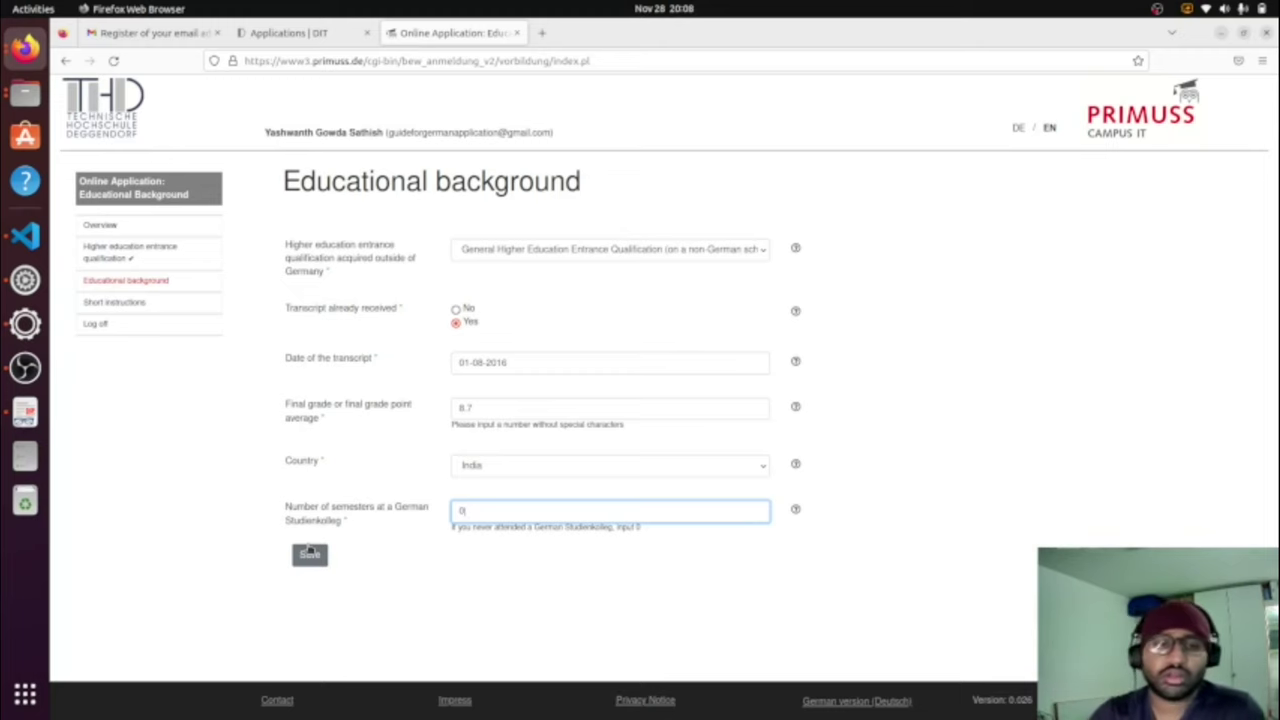
Step: Correct the transcript date to 2016-03-01 and save the form again
left_click(310, 554)
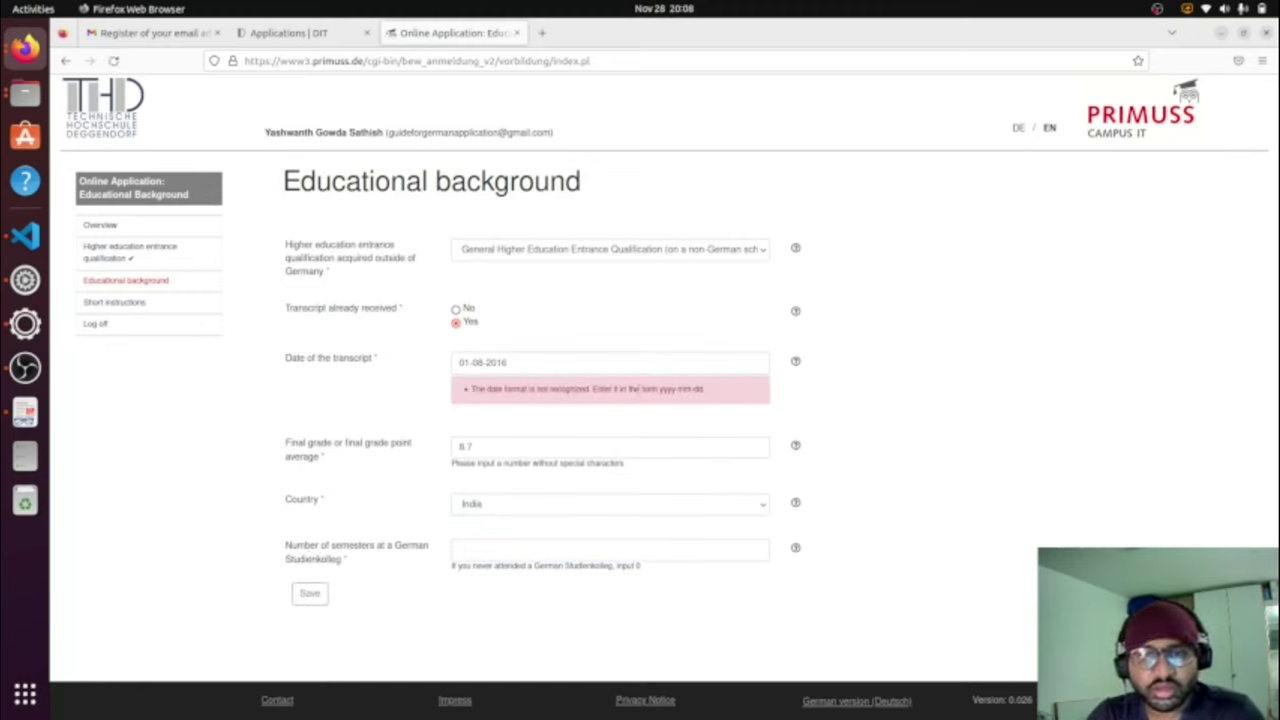
left_click_drag(510, 362, 433, 369)
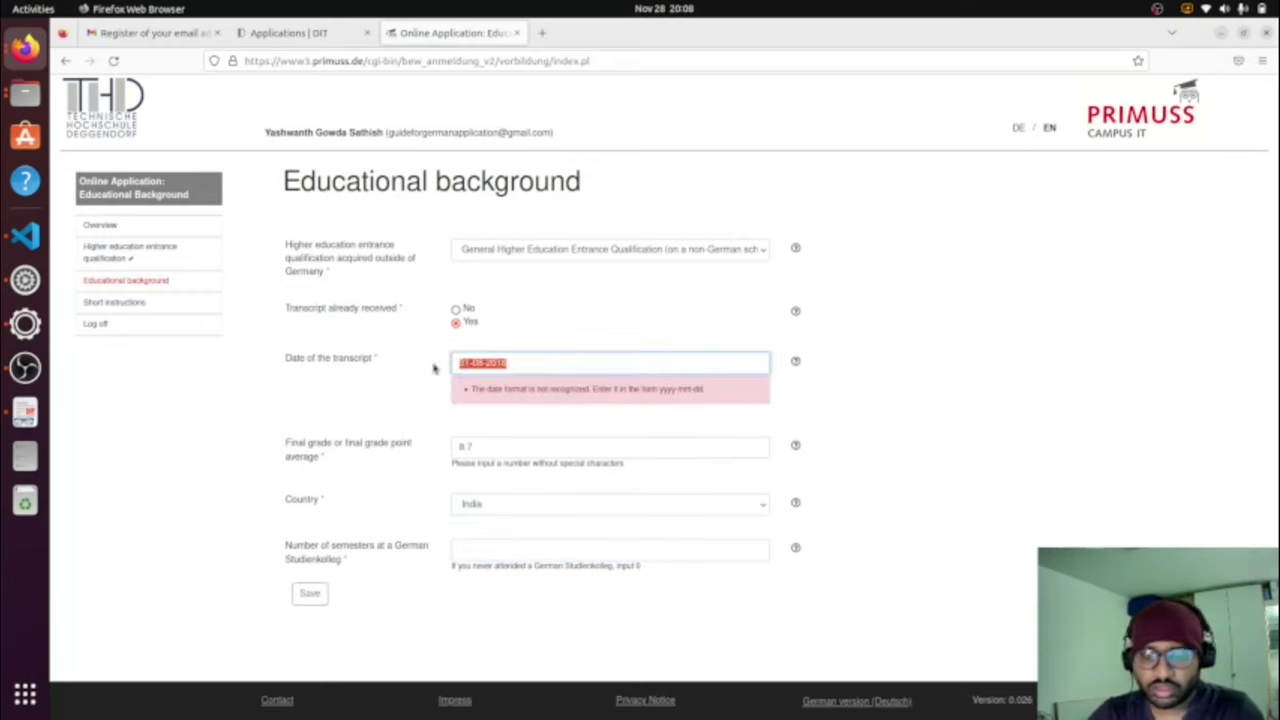
type("2016")
key("BackSpace")
type("6")
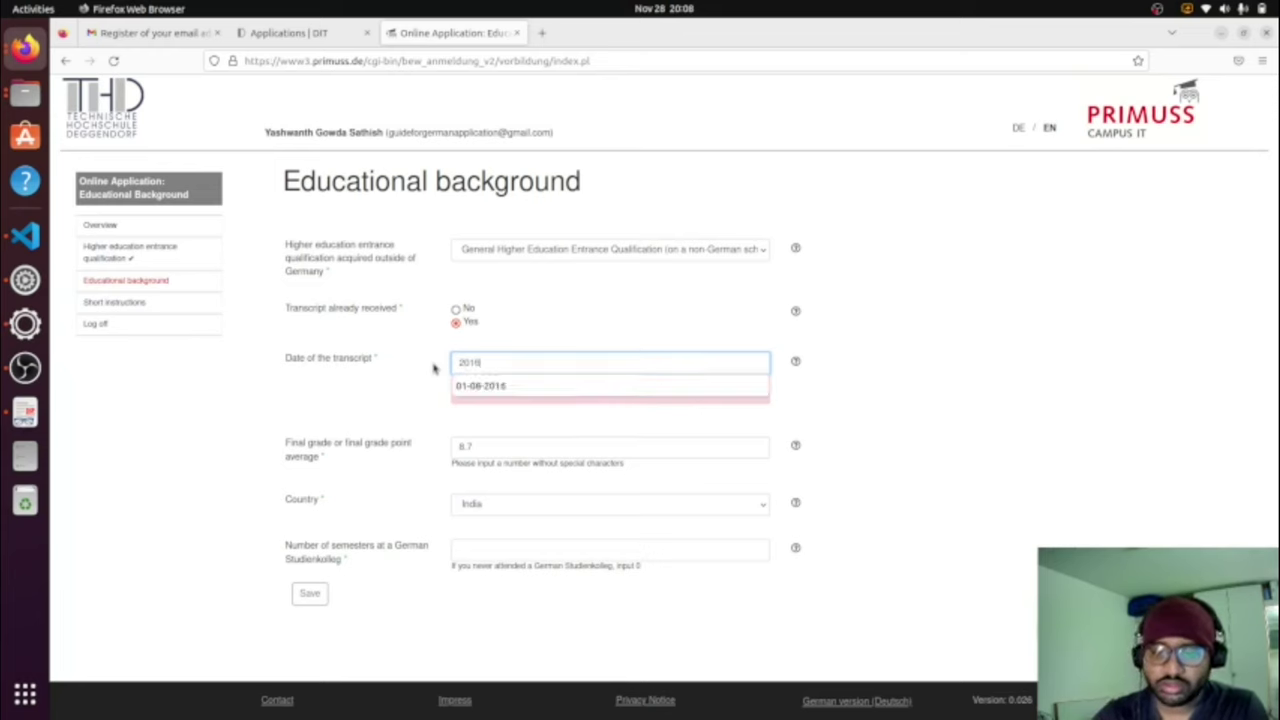
type("-03")
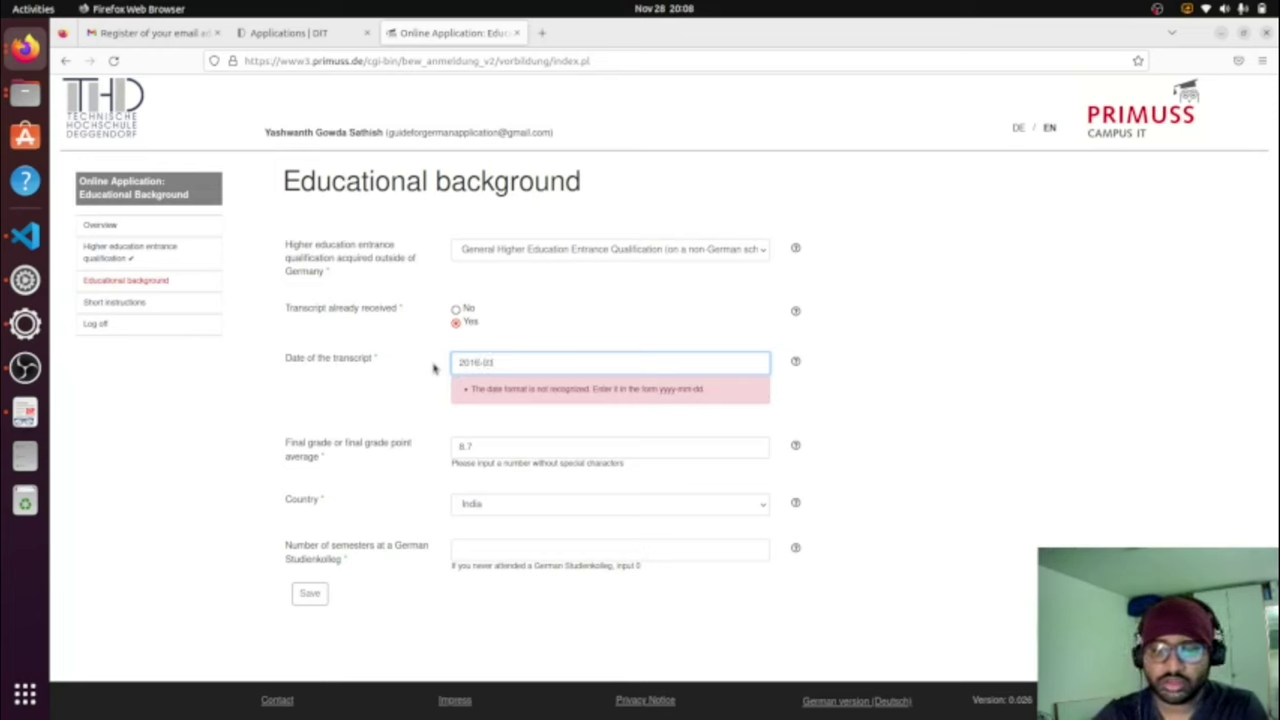
type("-01")
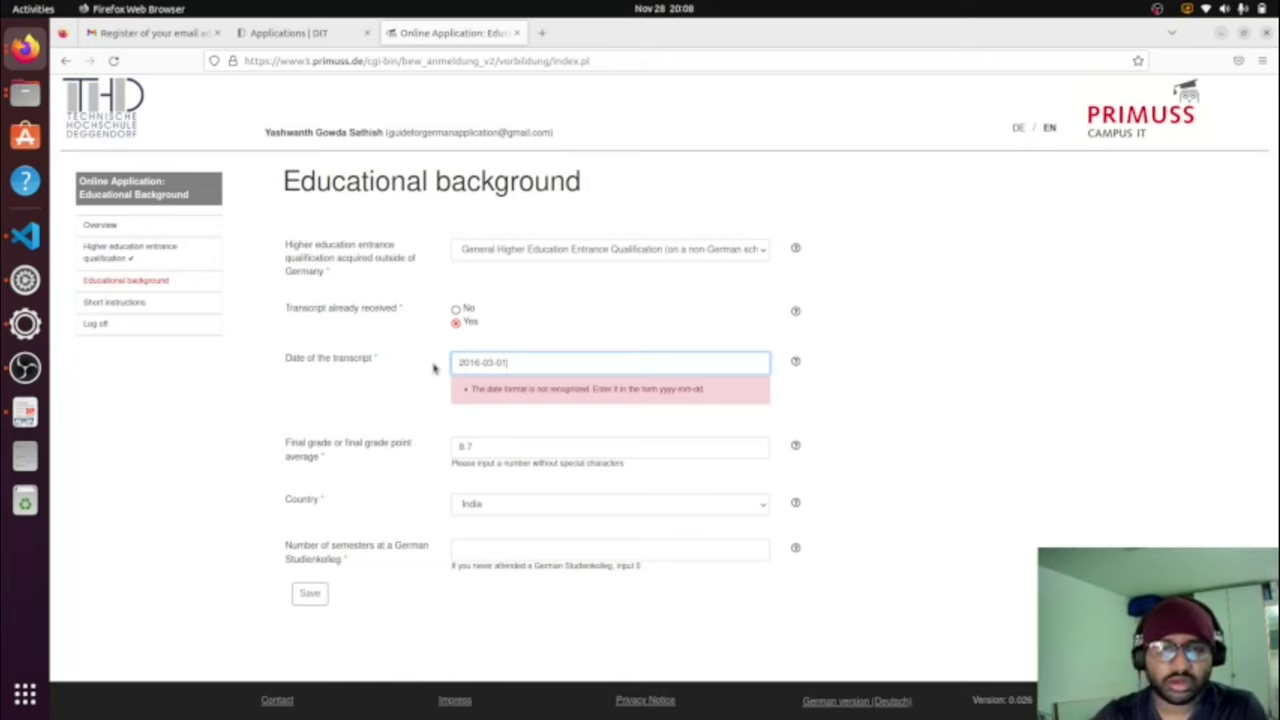
left_click(312, 592)
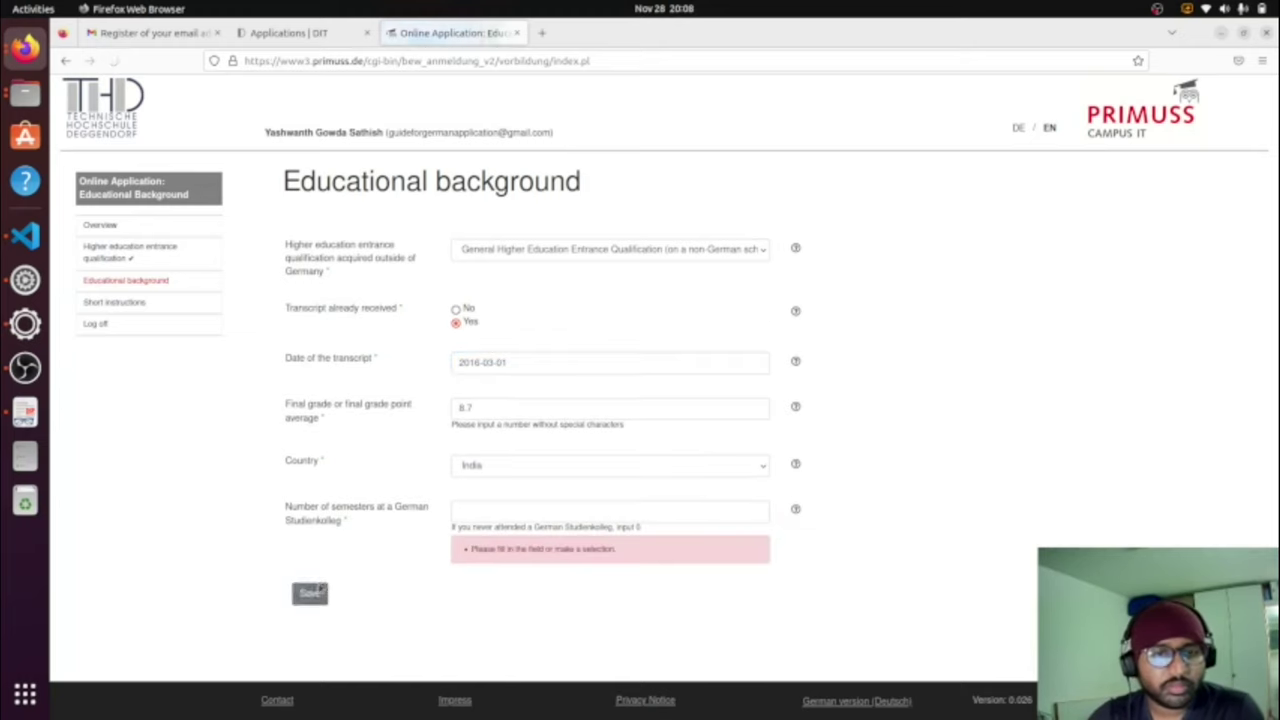
Step: Re-enter 0 Studienkolleg semesters and save the educational background
left_click(580, 512)
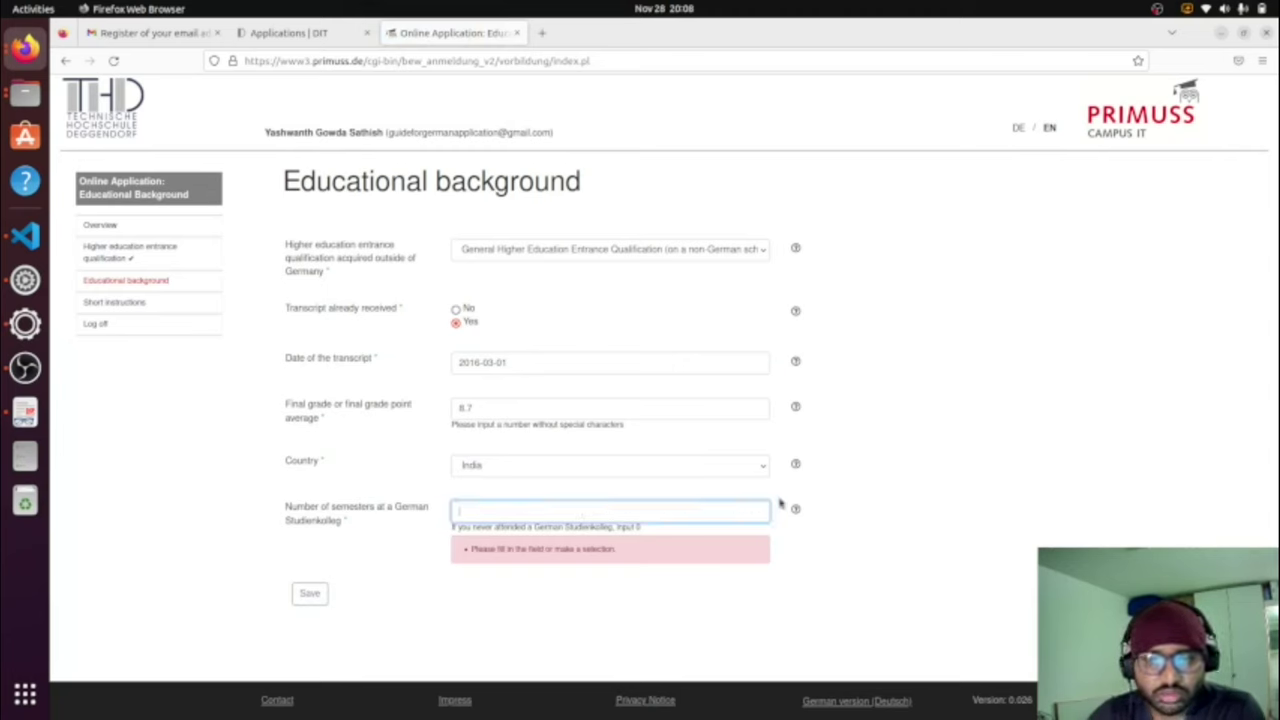
mouse_move(796, 509)
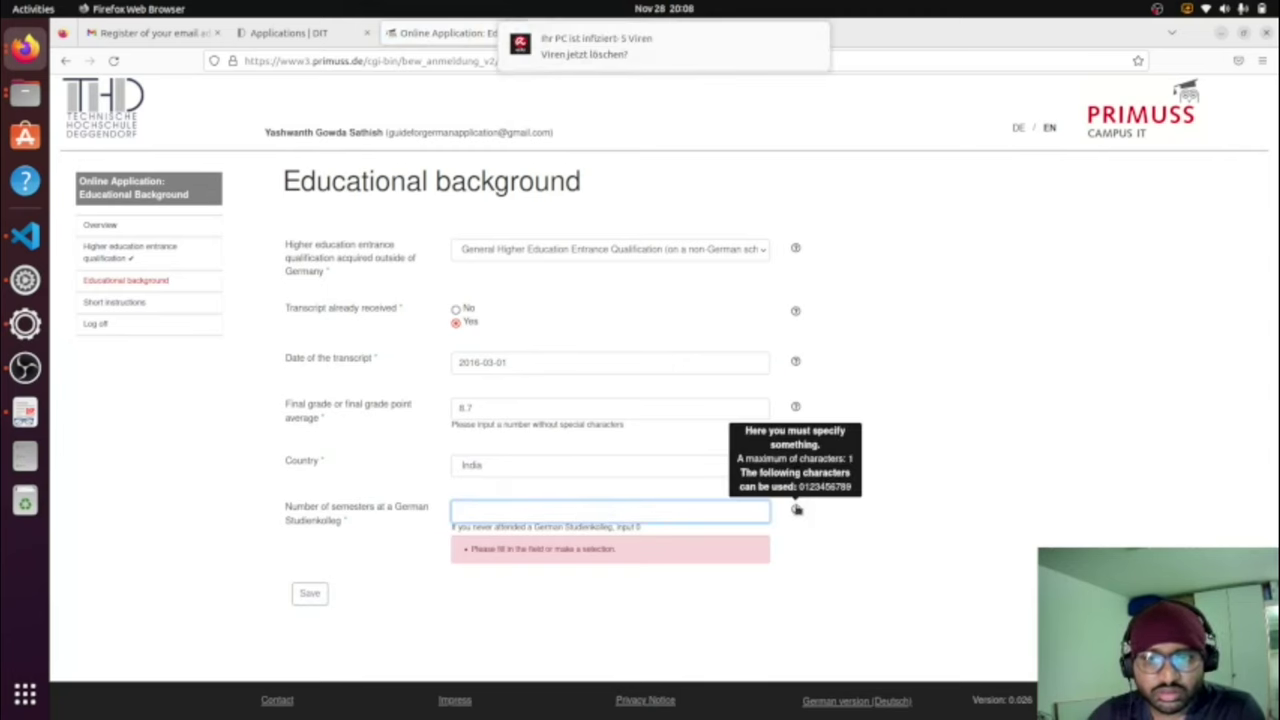
left_click(706, 509)
type("0")
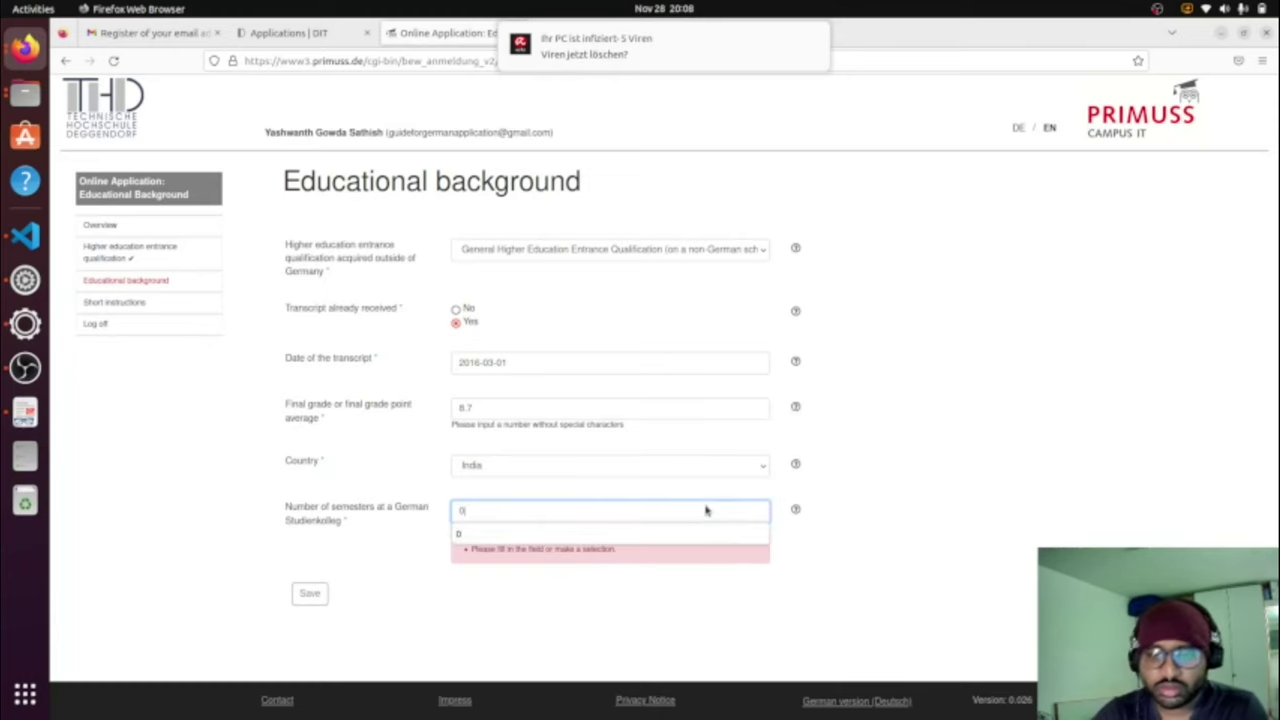
left_click(320, 592)
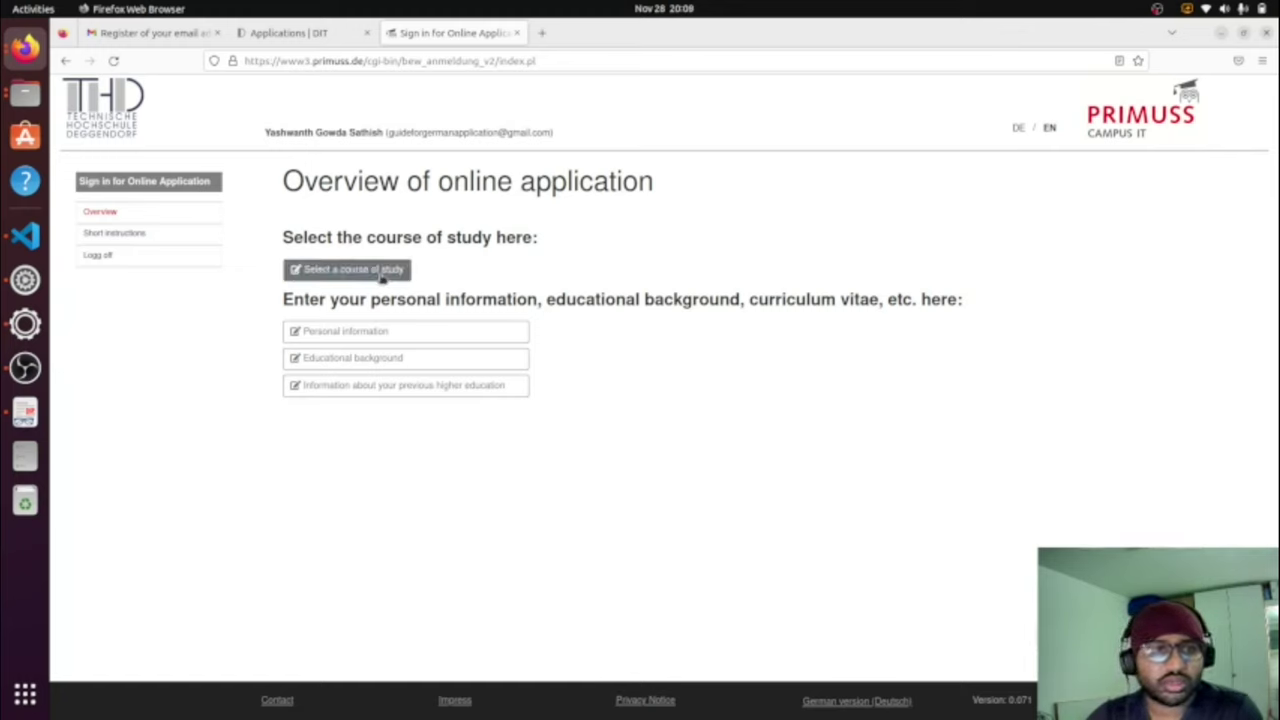
Step: Filter to Master programs, select Electrical Engineering and Information Technology, and save the choice
left_click(381, 279)
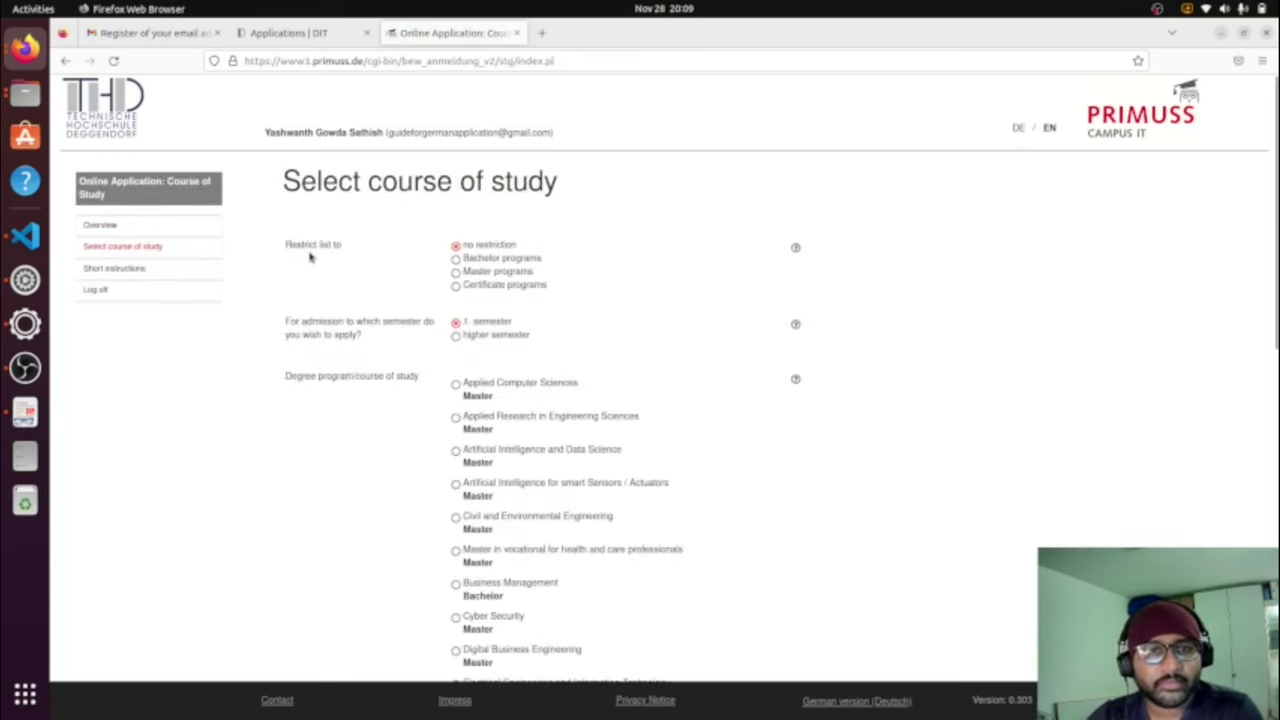
left_click(480, 271)
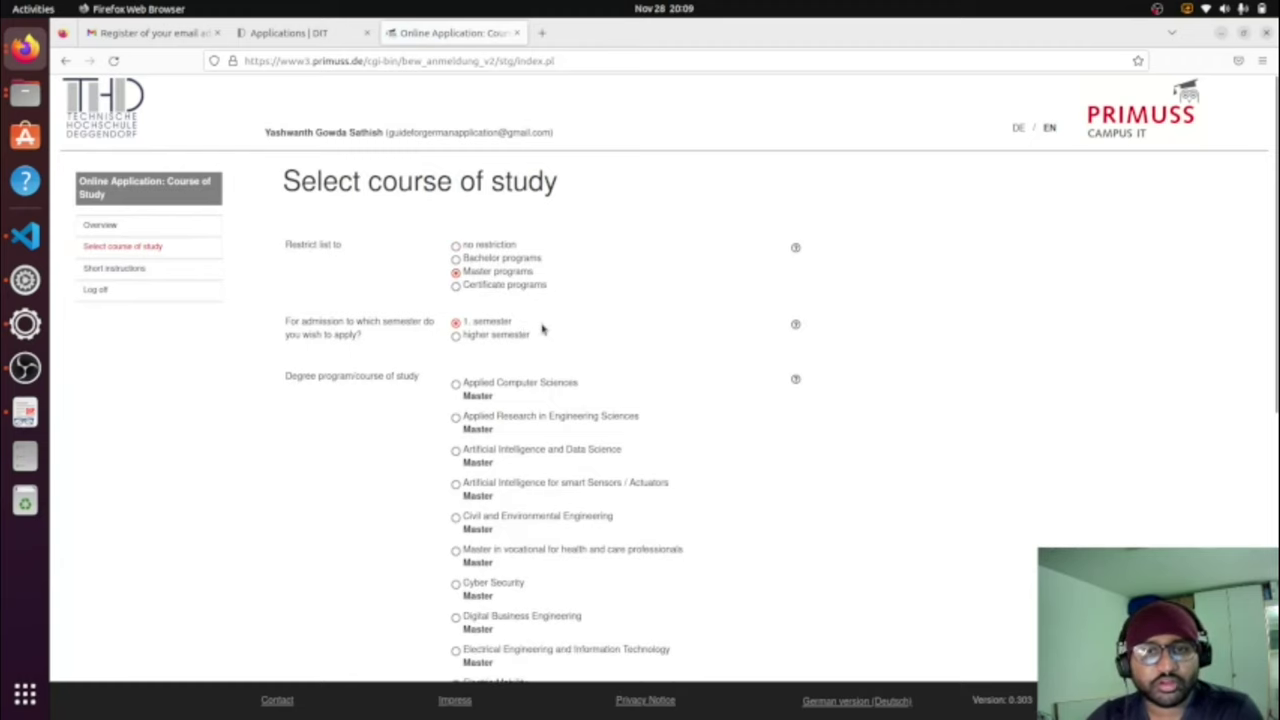
scroll(543, 329, "down", 3)
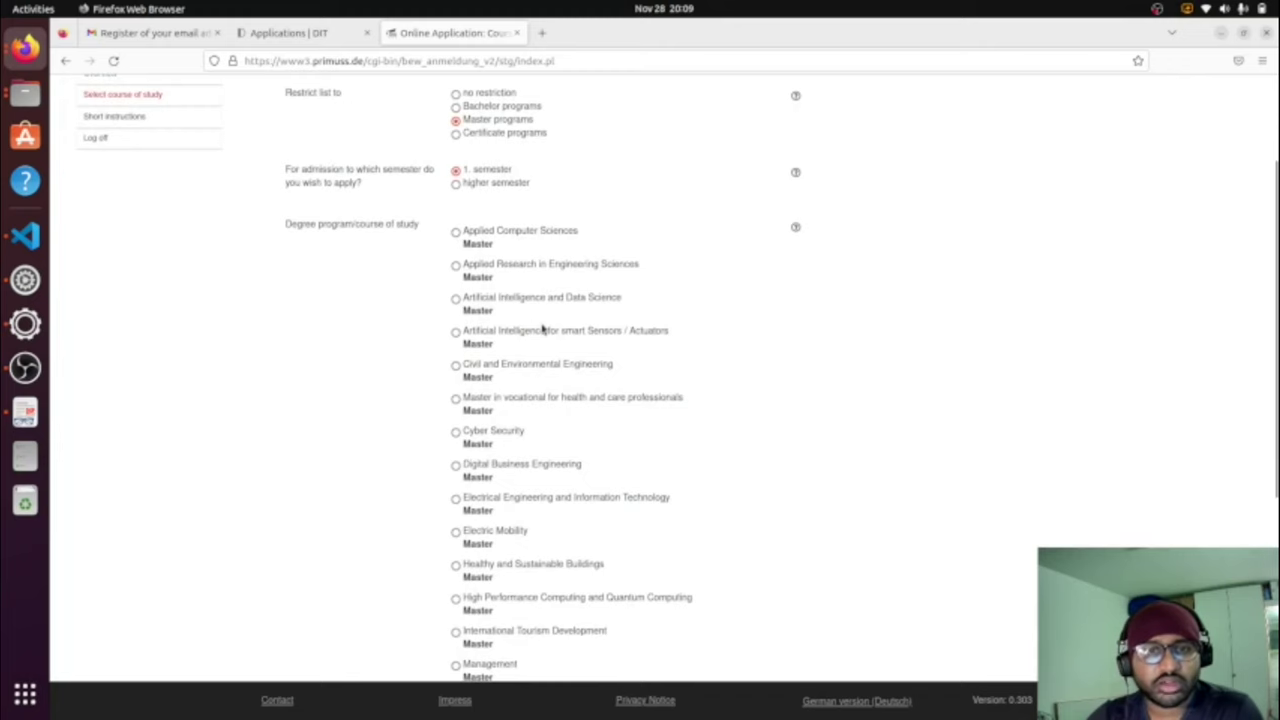
scroll(543, 330, "down", 3)
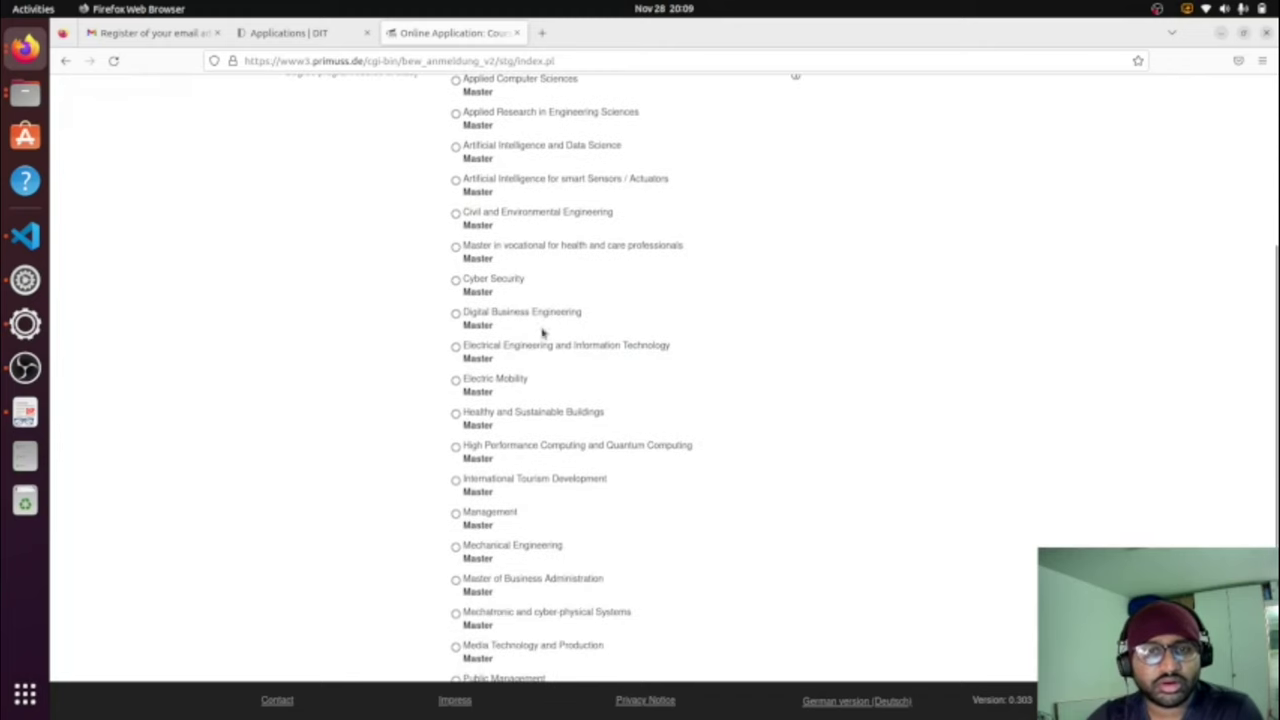
left_click(456, 347)
scroll(603, 352, "down", 5)
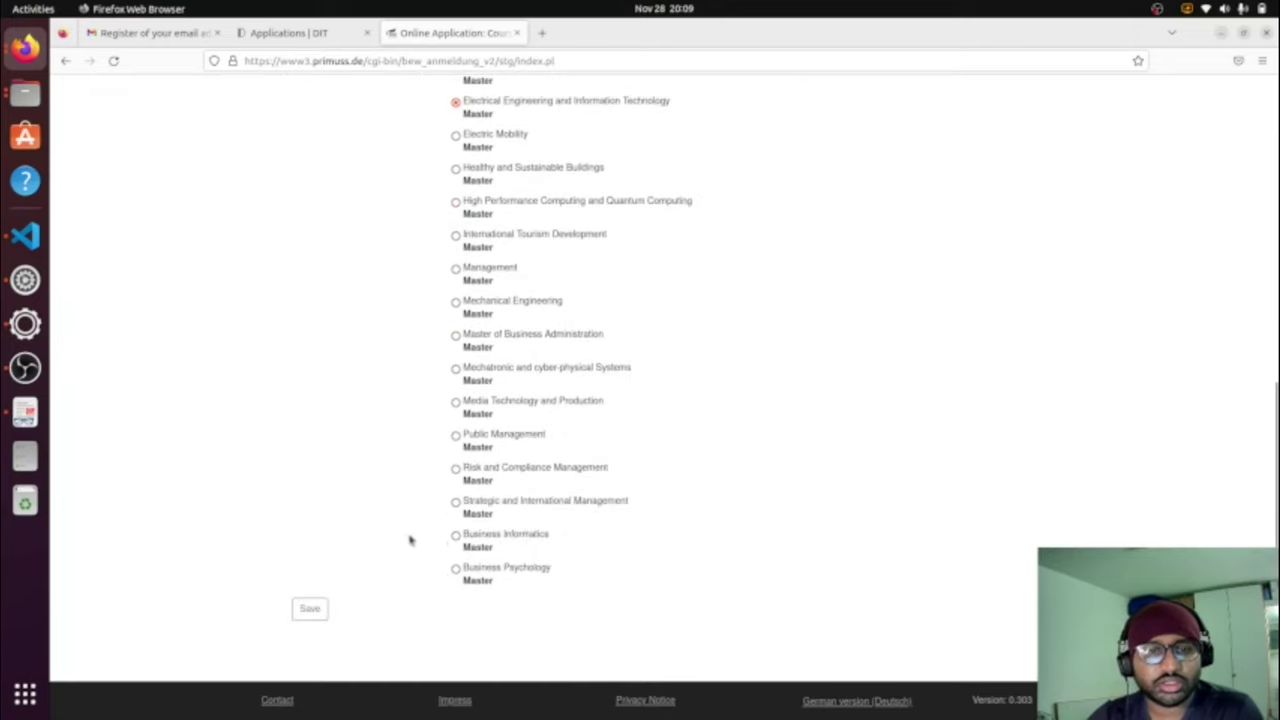
left_click(318, 612)
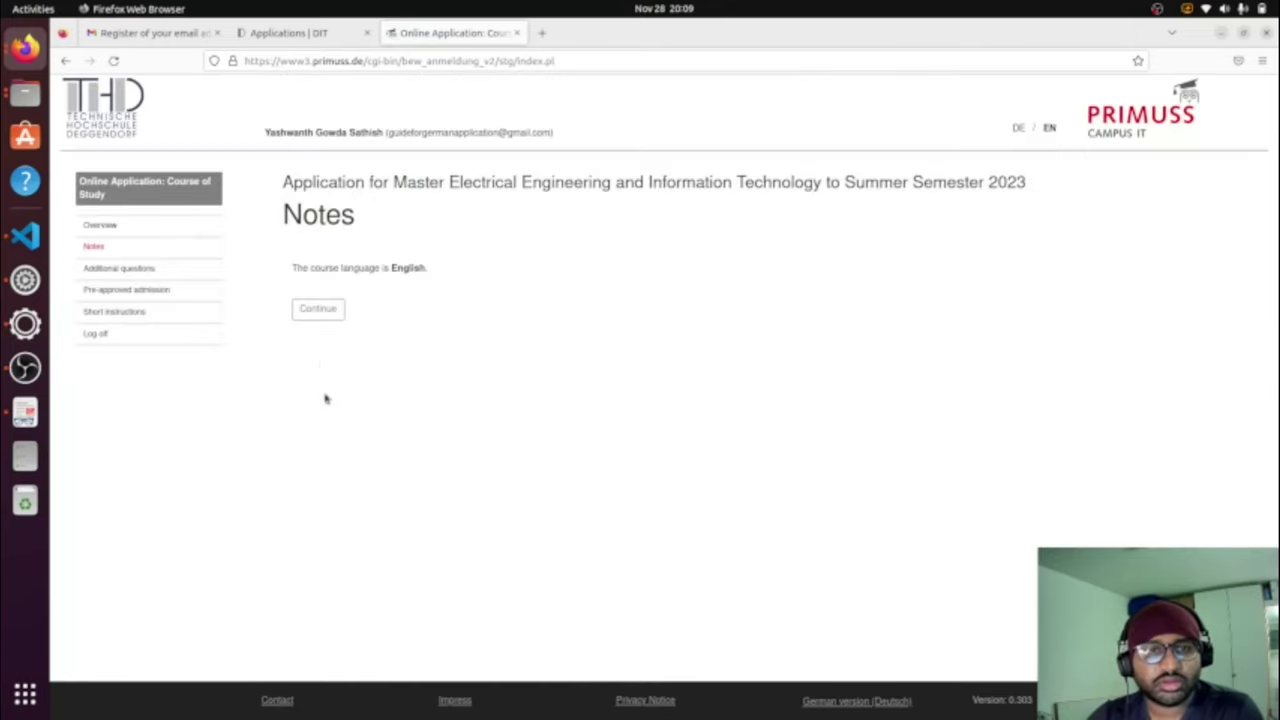
Step: Continue past the course language note and save Automation as the degree focus
left_click(311, 318)
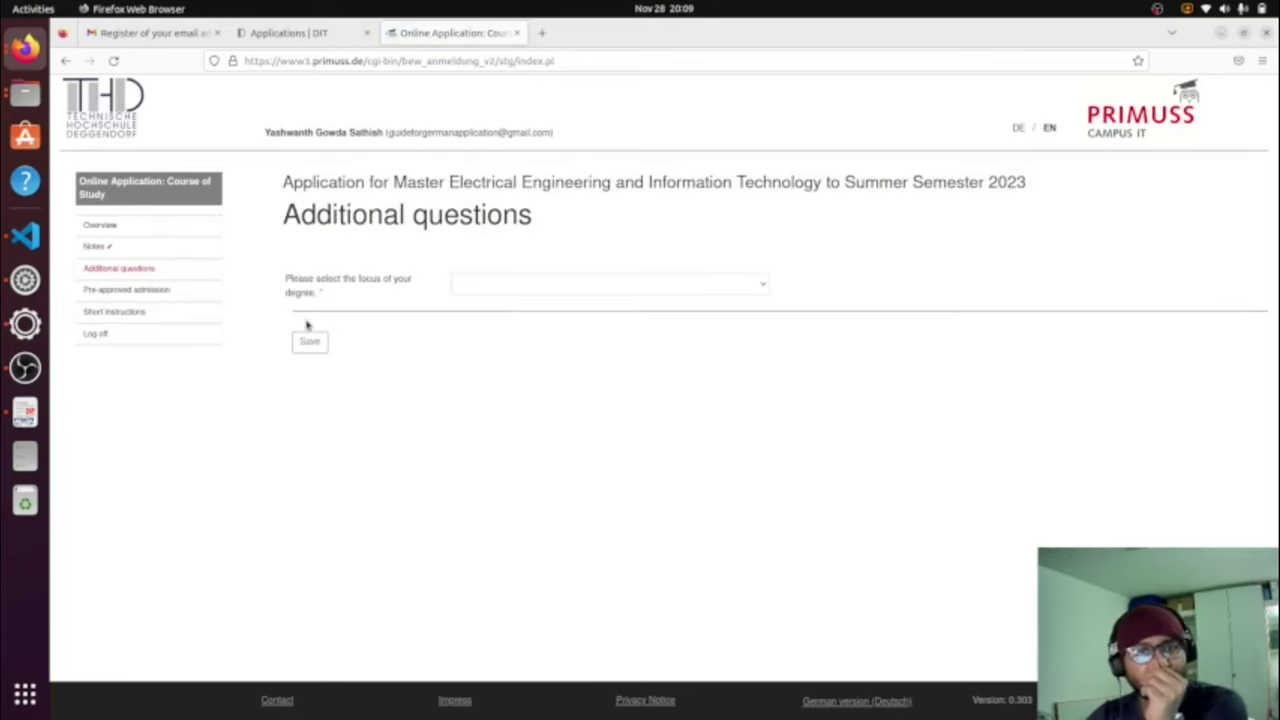
left_click(496, 288)
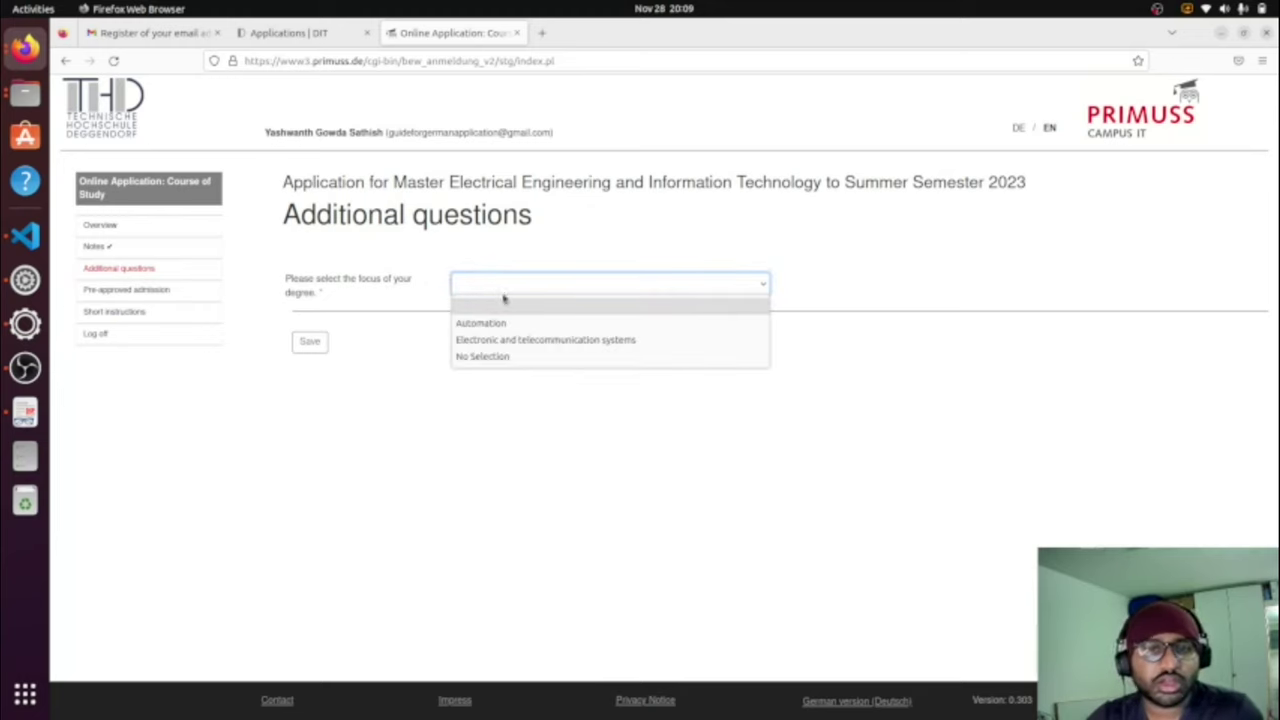
left_click(504, 324)
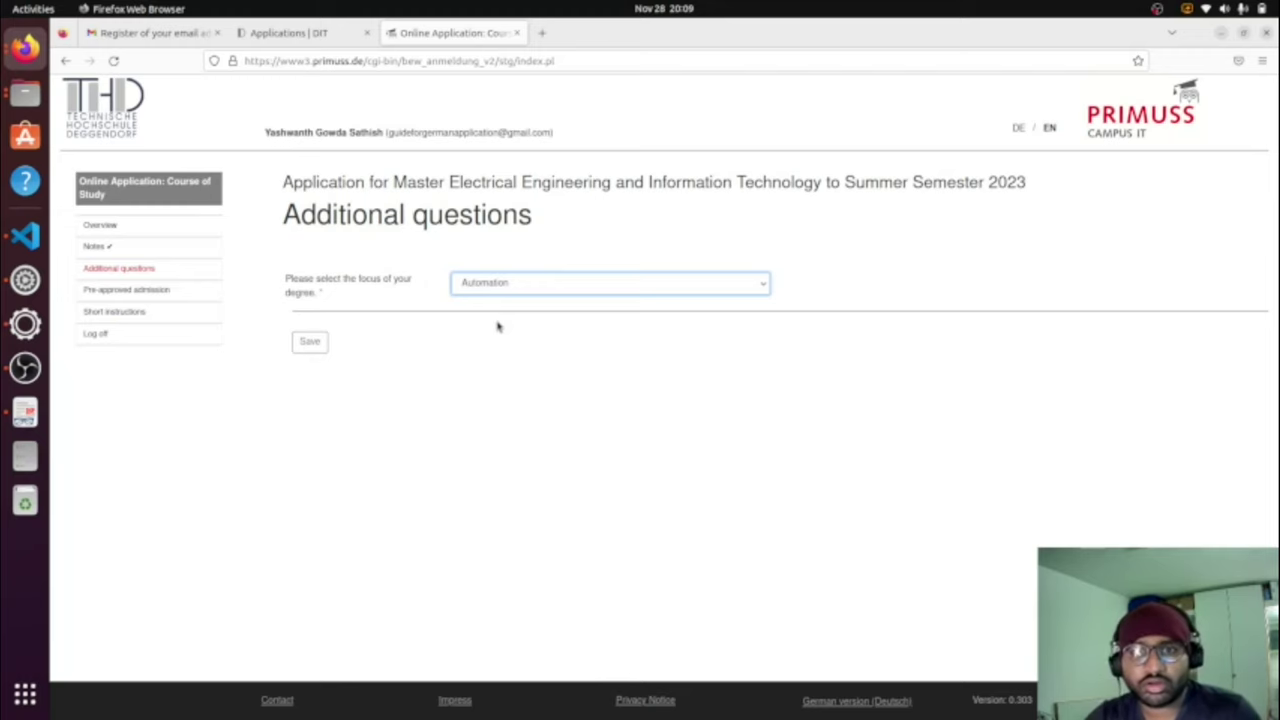
left_click(308, 346)
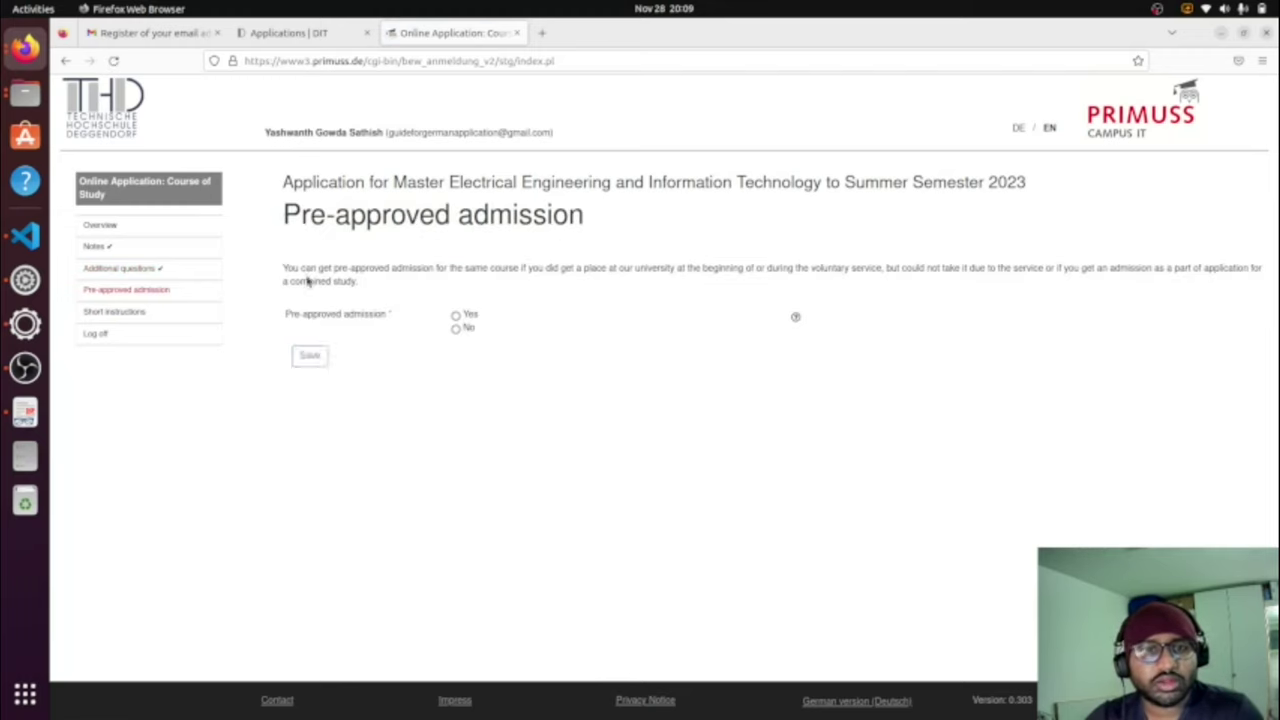
Step: Answer No to pre-approved admission and save
left_click_drag(514, 268, 1145, 288)
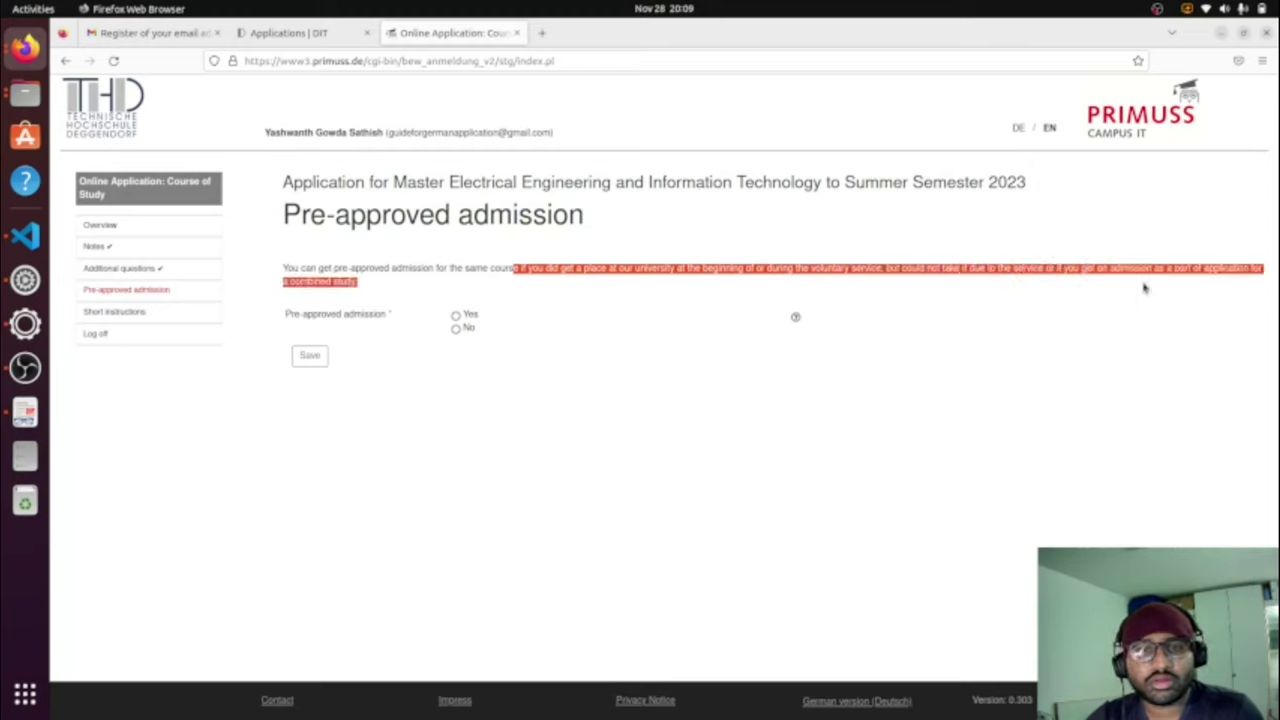
left_click(1145, 288)
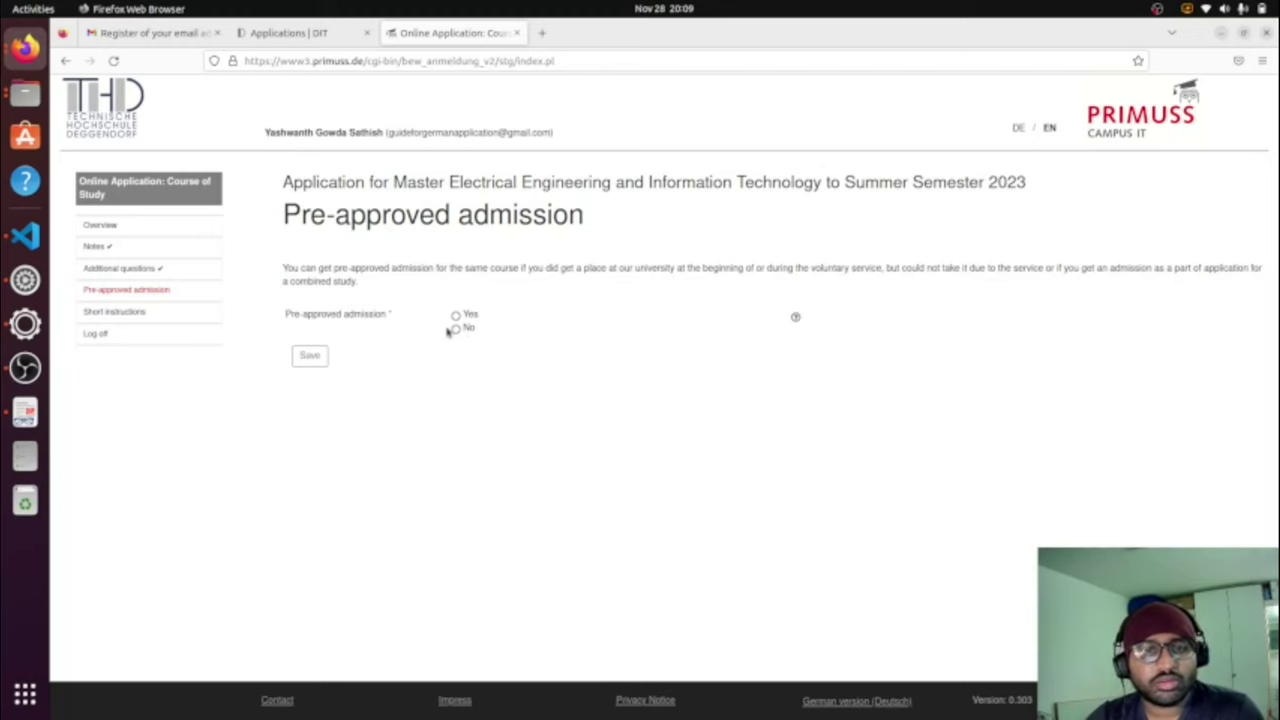
left_click(455, 329)
left_click(314, 355)
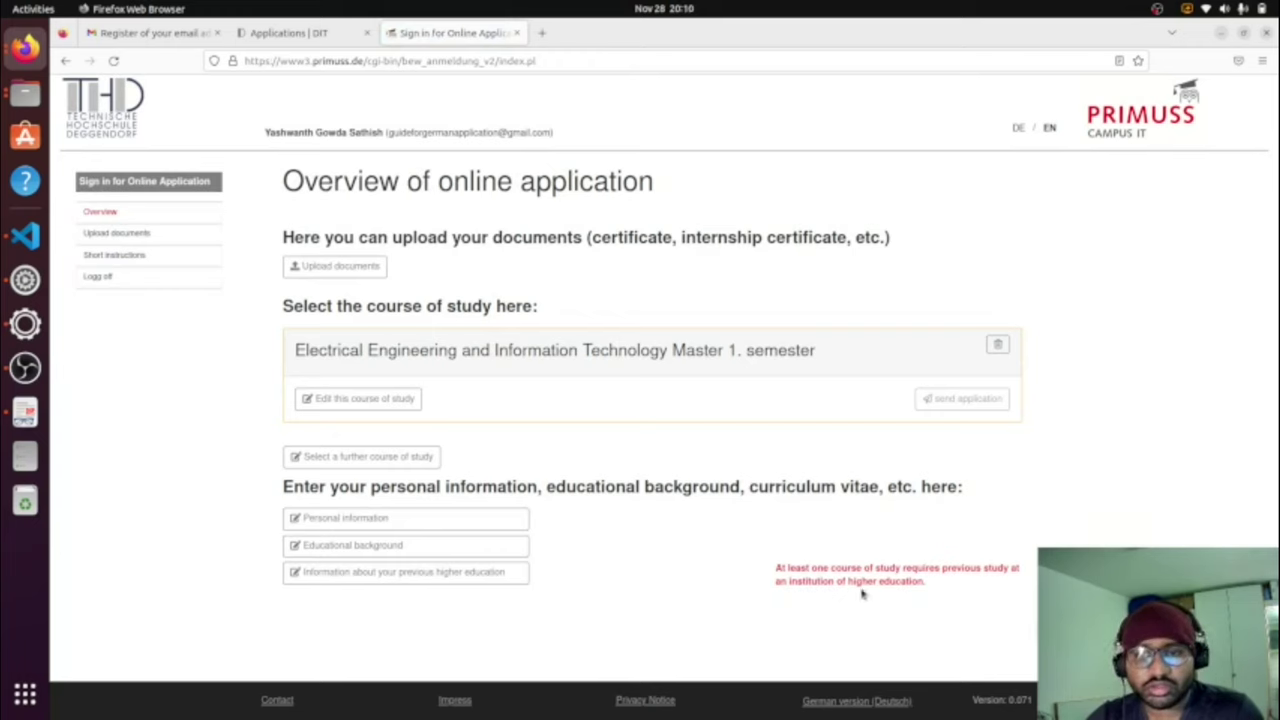
Step: Add a degree earned outside Germany: country India, university VTU, programme Electrical
left_click(487, 580)
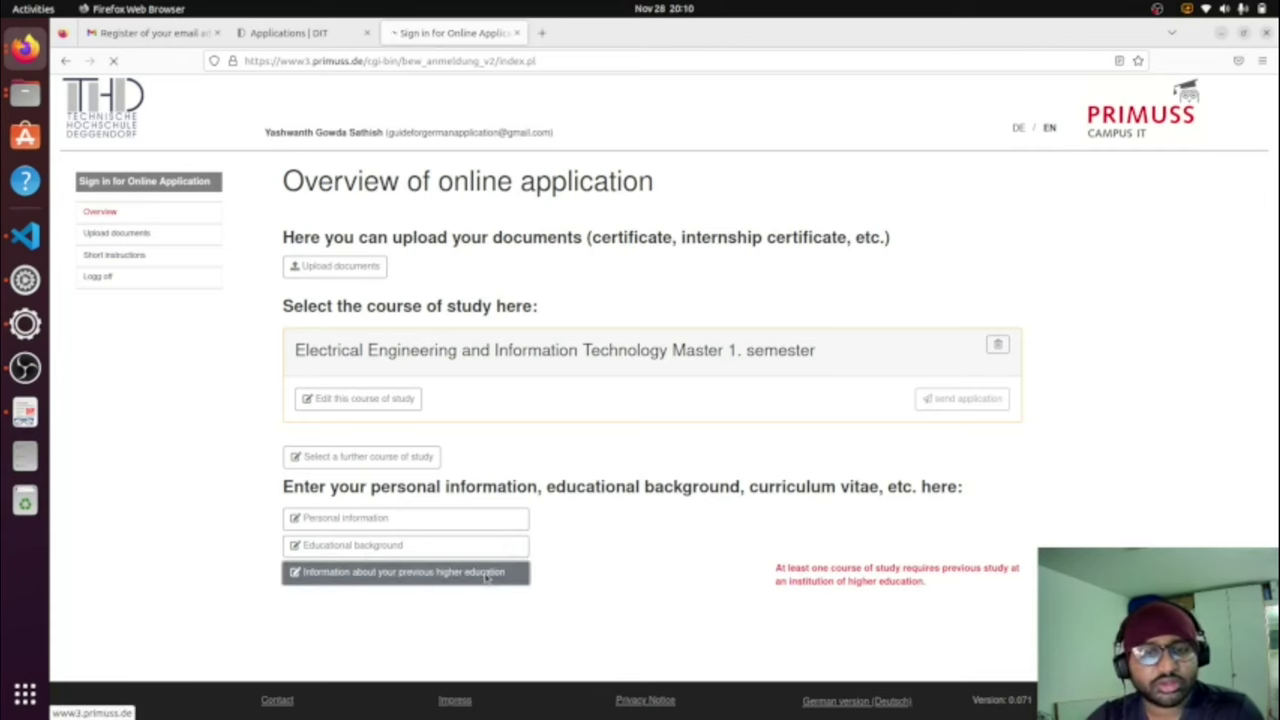
left_click(300, 417)
left_click(591, 250)
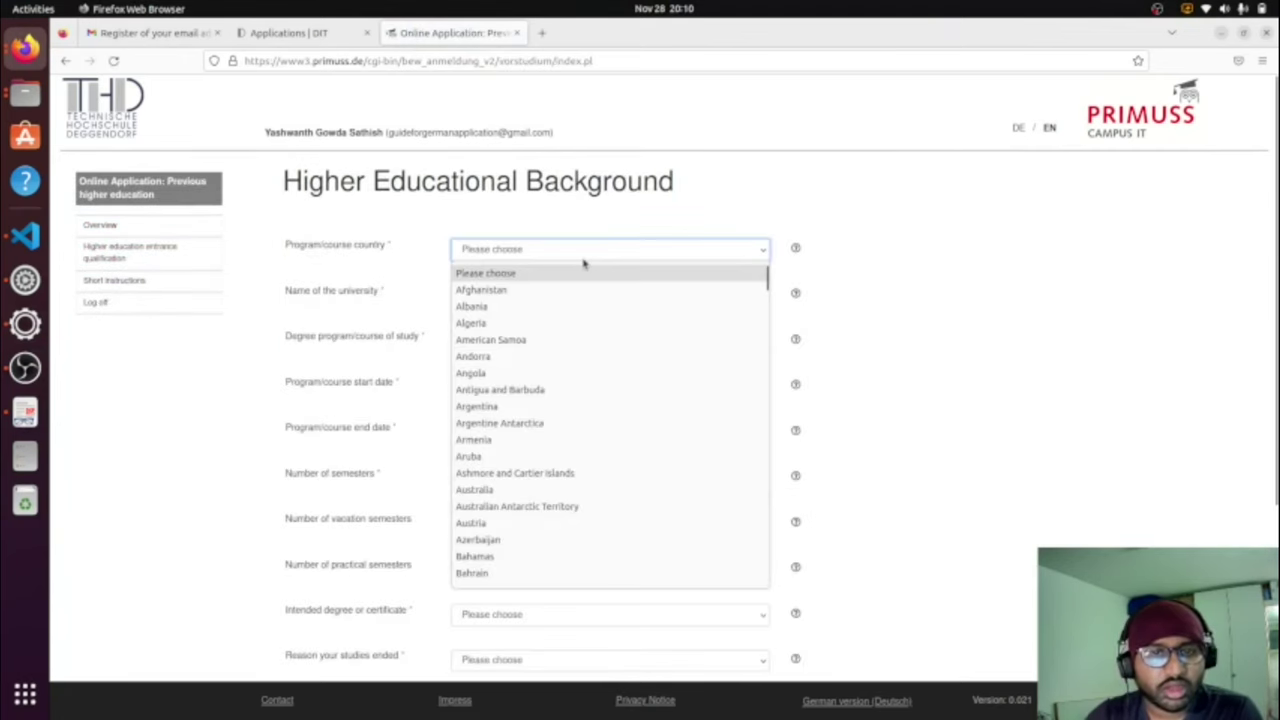
scroll(584, 263, "down", 15)
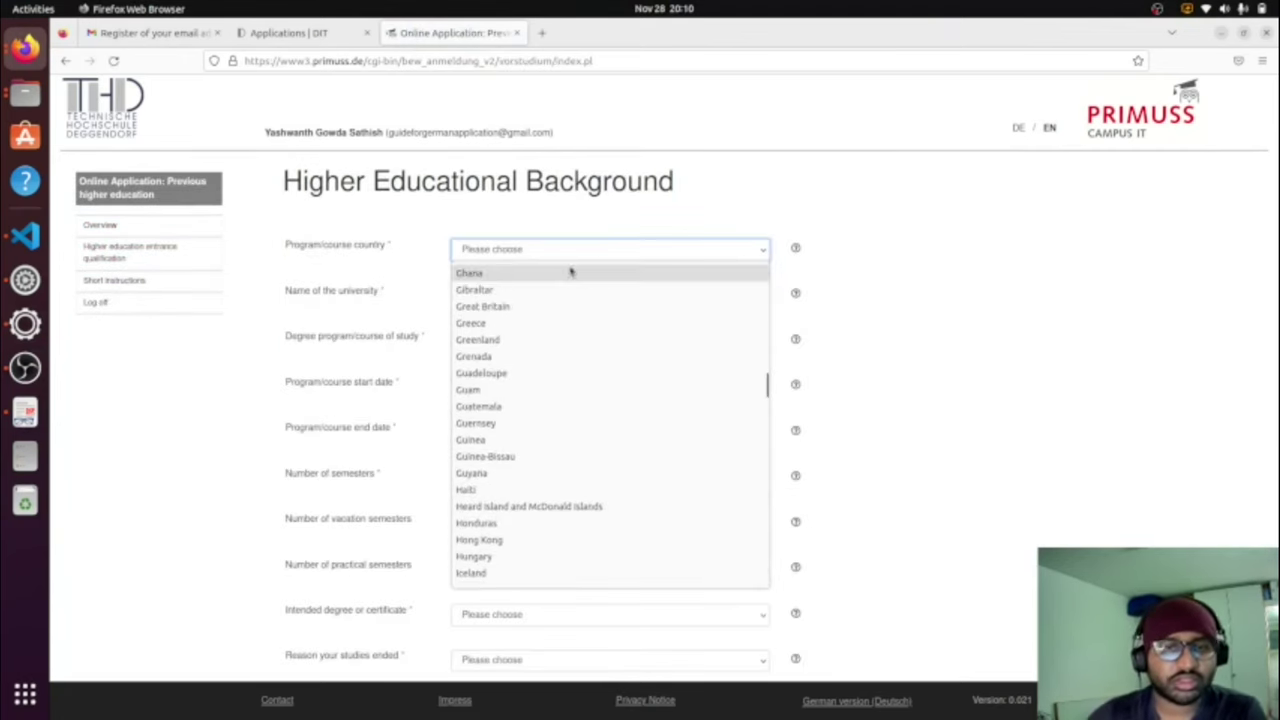
left_click(541, 259)
type("india")
left_click(542, 288)
type("VTU")
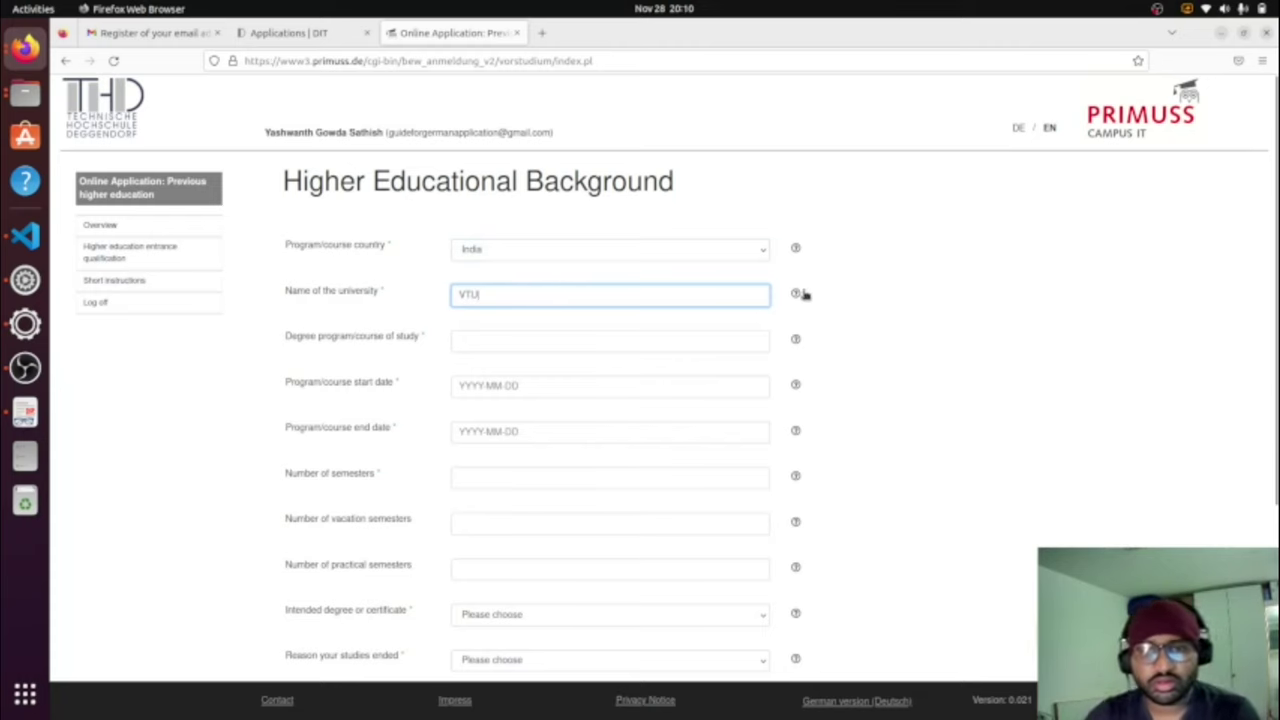
mouse_move(798, 294)
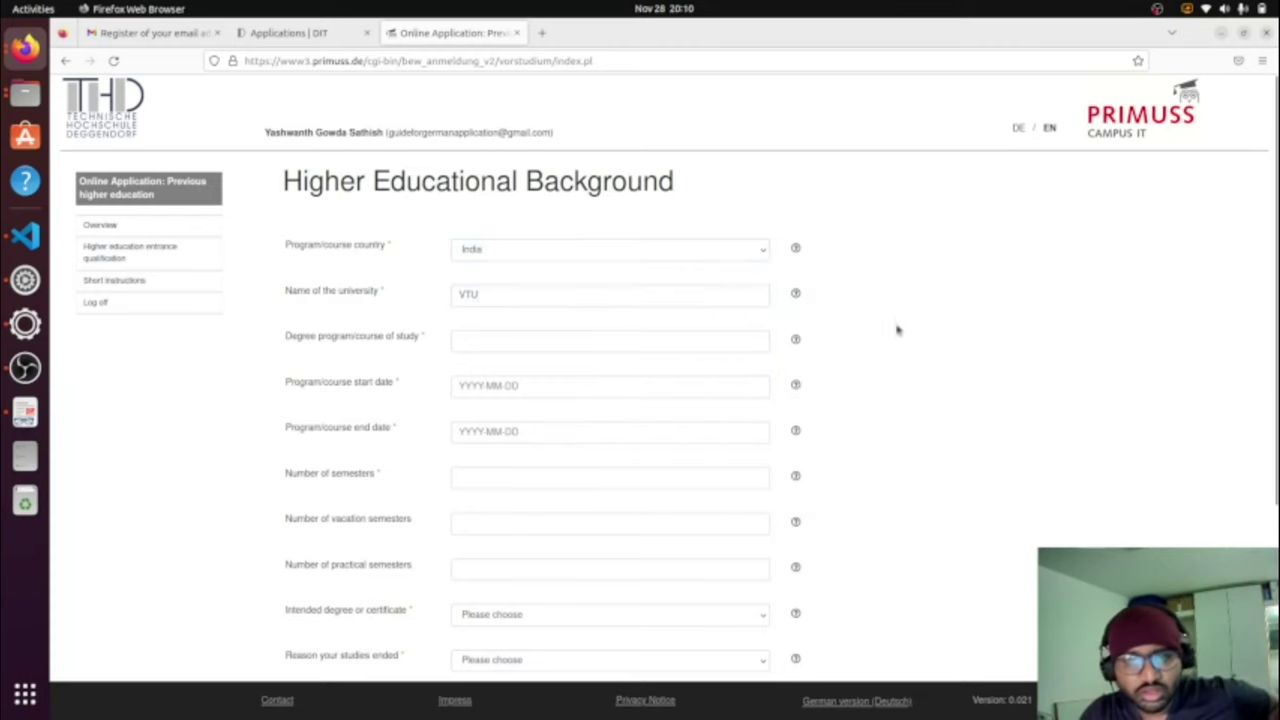
left_click(510, 340)
type("Elec")
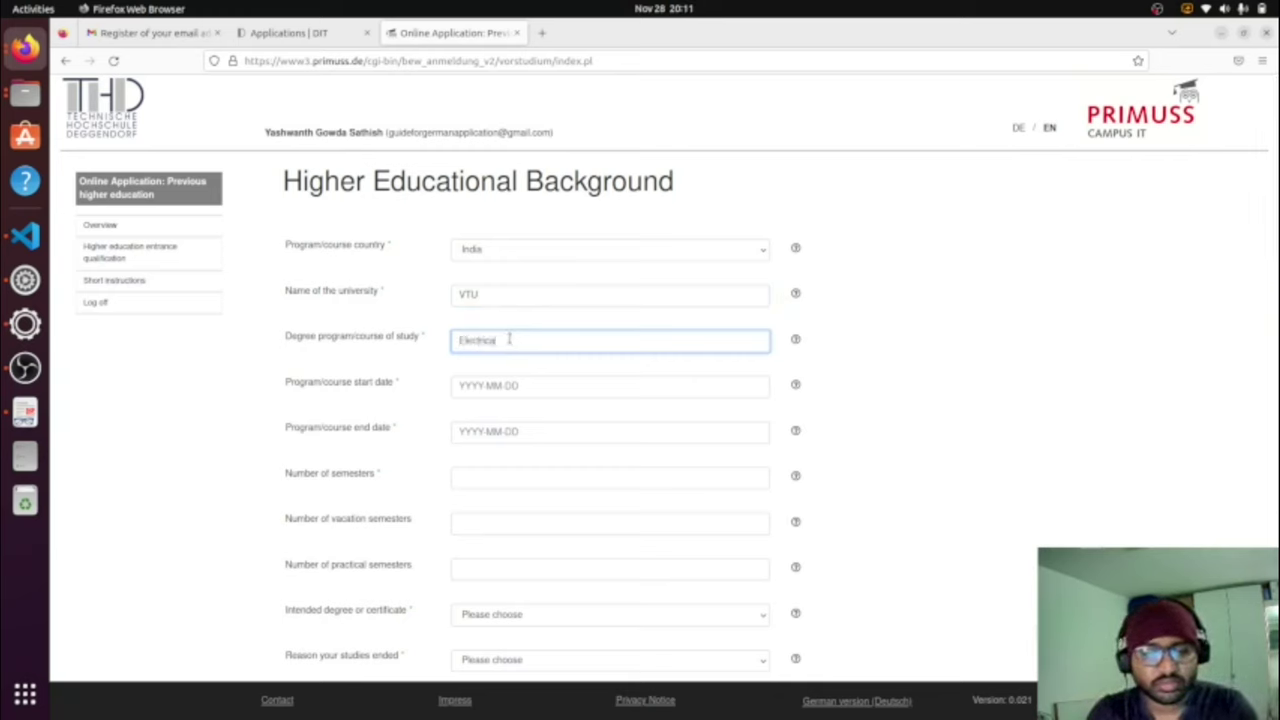
type("trical")
Step: Enter study dates 2012-03-01 to 2016-03-01 and 08 semesters
left_click(516, 385)
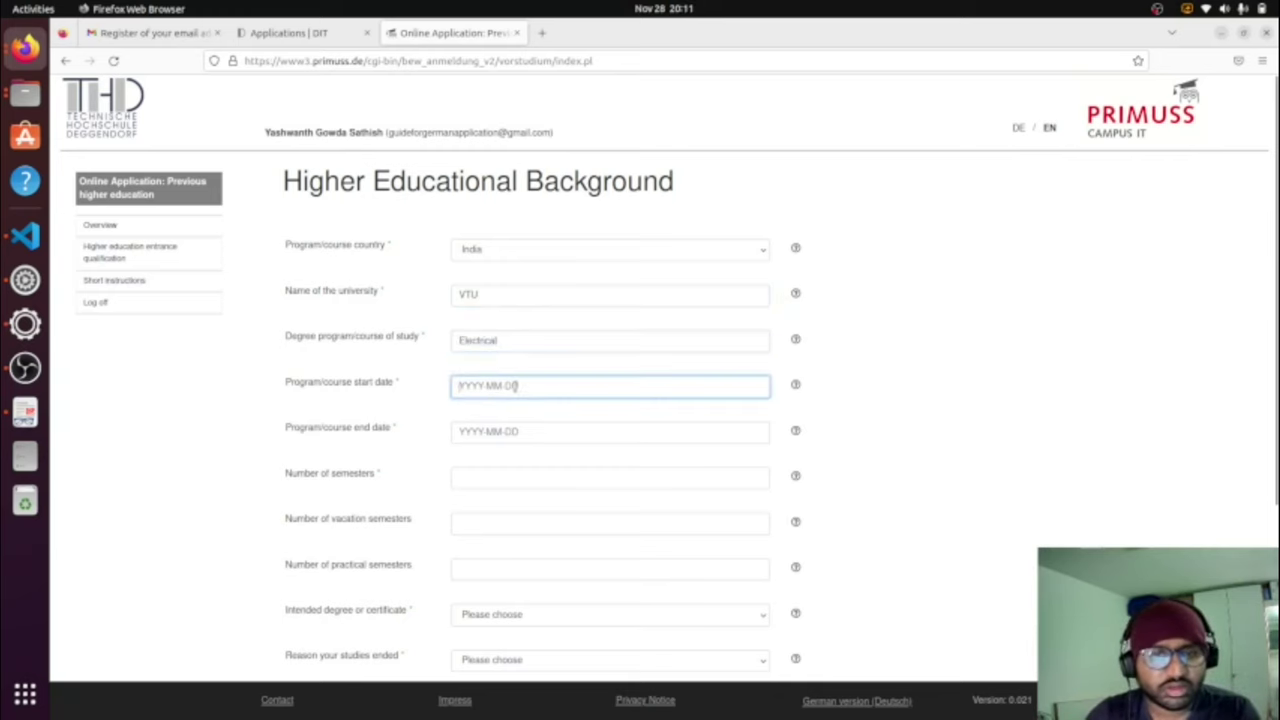
type("2012-0")
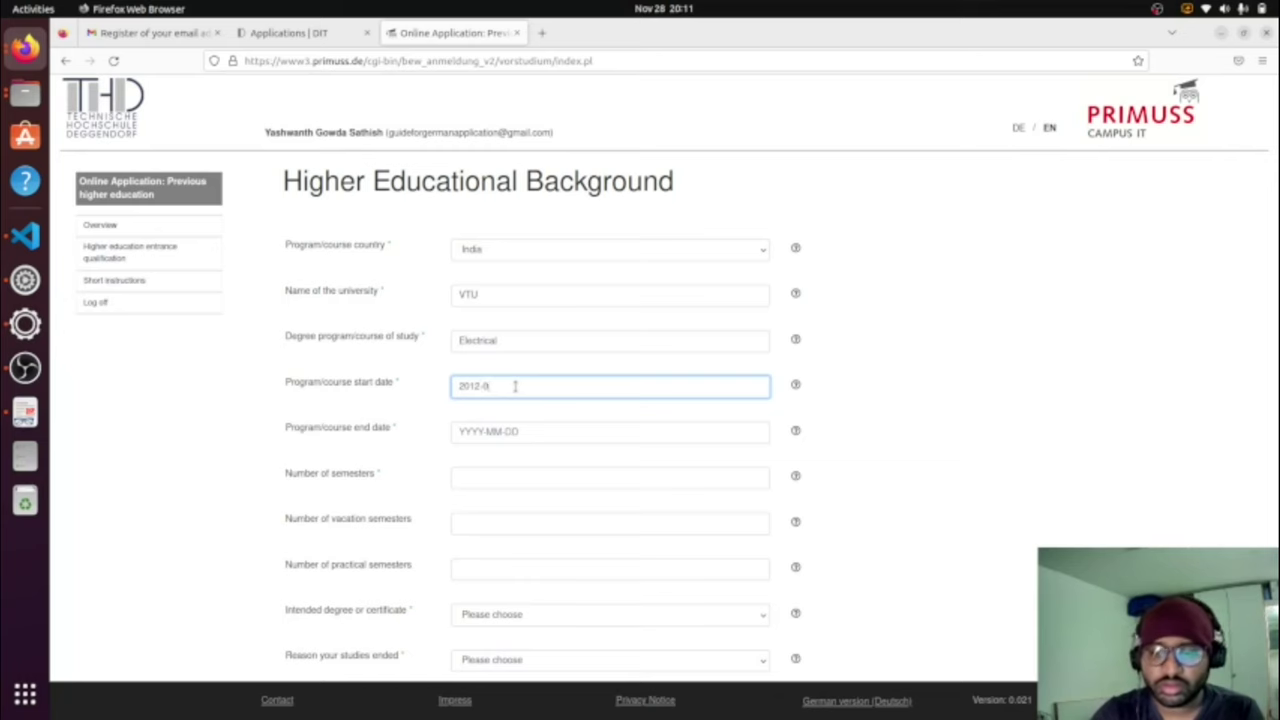
left_click(471, 432)
type("2015")
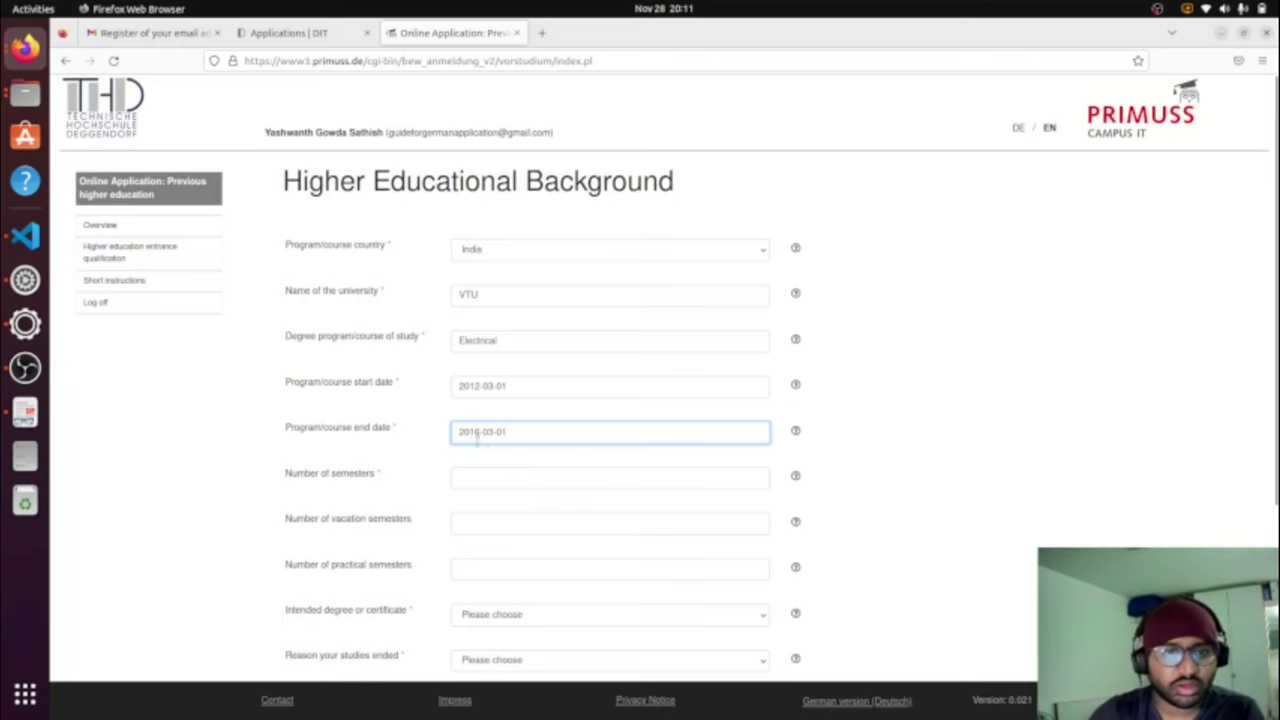
scroll(490, 452, "down", 2)
left_click(493, 404)
type("08")
scroll(497, 432, "down", 4)
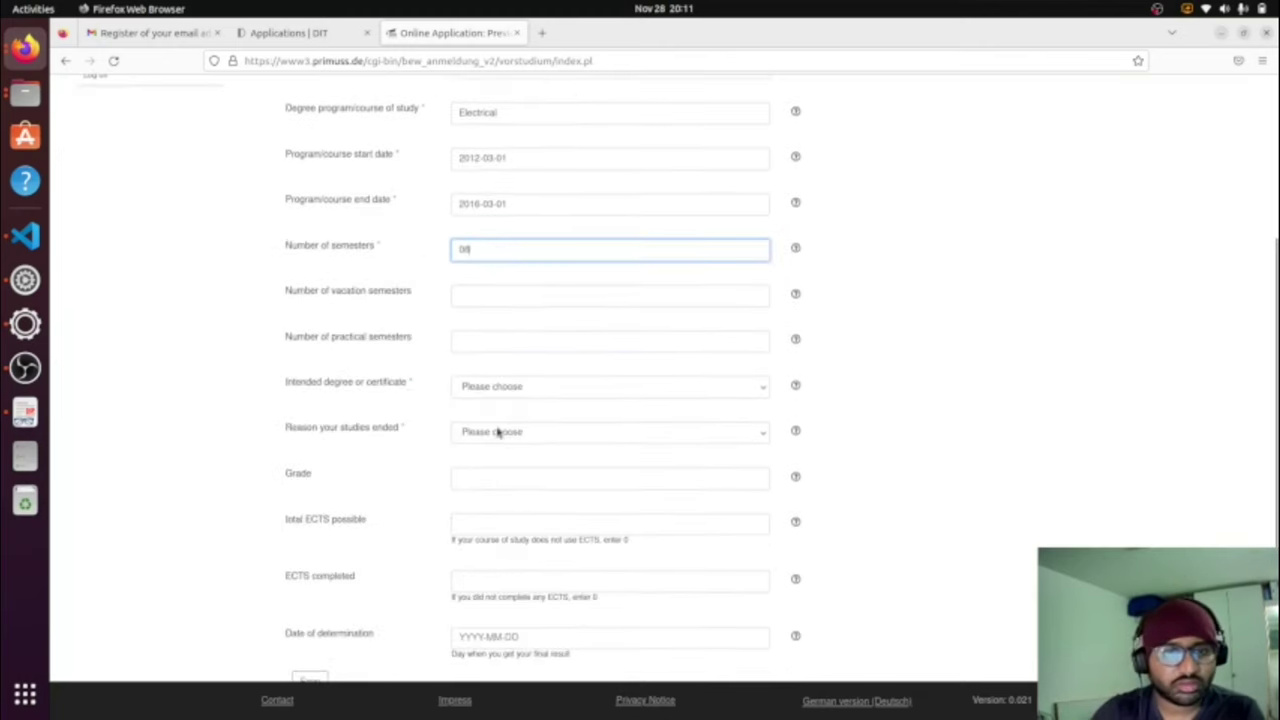
Step: Set degree to Bachelor, status passed, enter the grade, and ECTS 210 possible and 210 completed
left_click(505, 387)
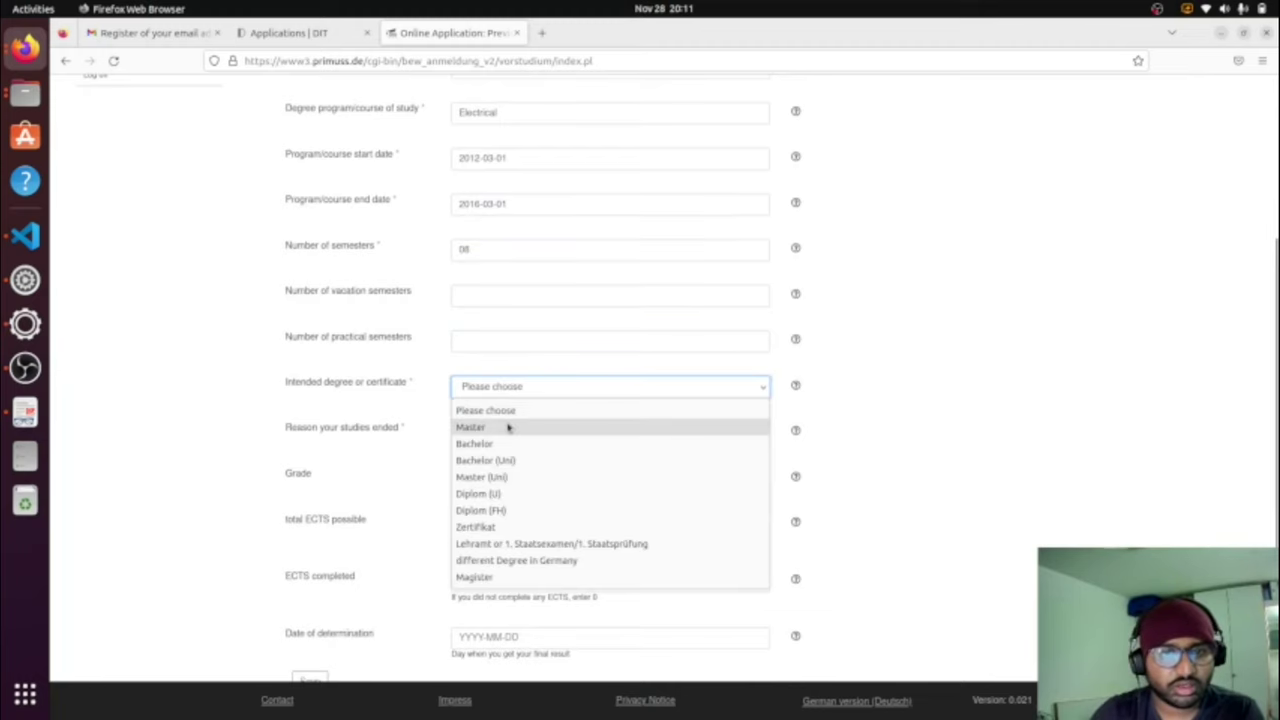
left_click(510, 423)
scroll(510, 418, "down", 2)
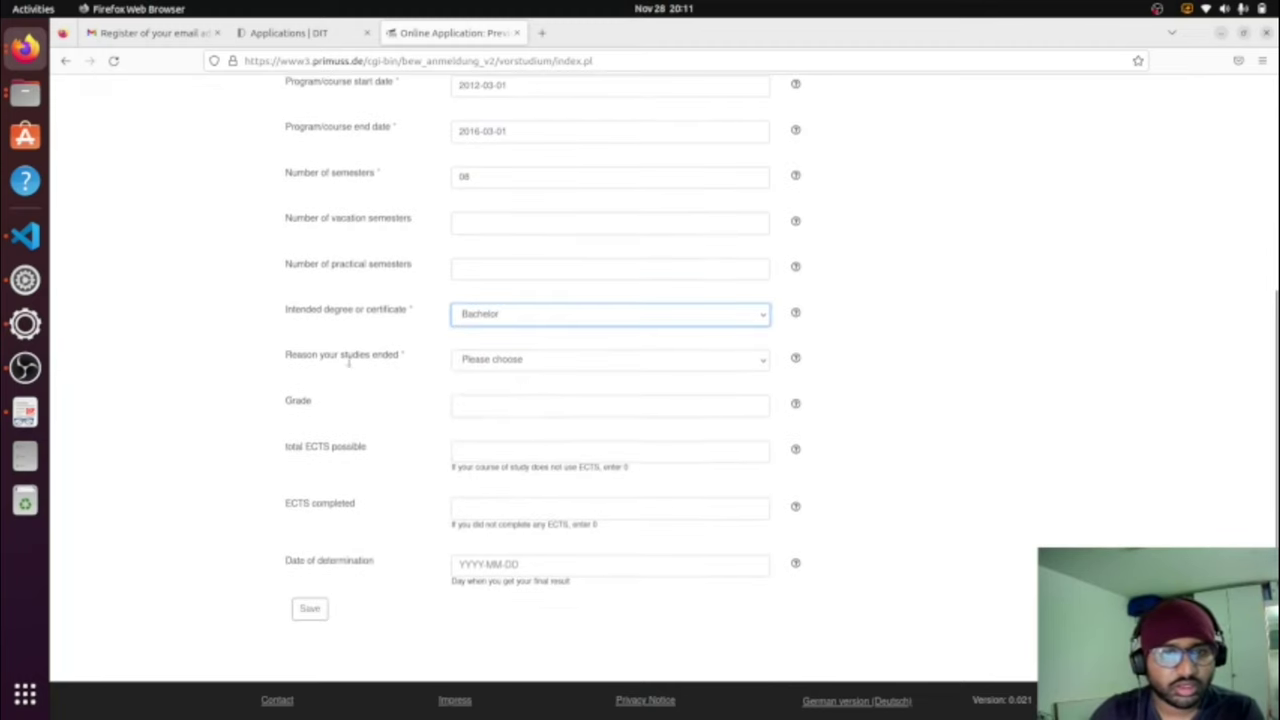
left_click(487, 365)
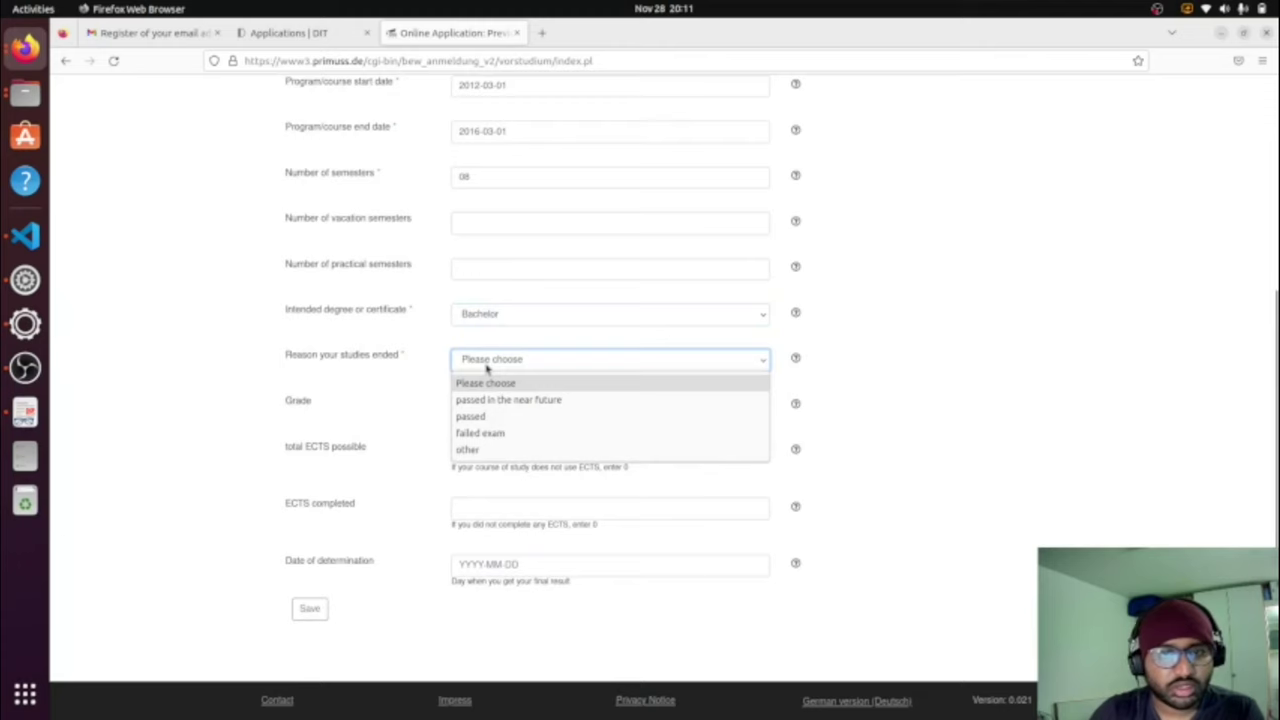
left_click(500, 416)
left_click(500, 406)
type("89.")
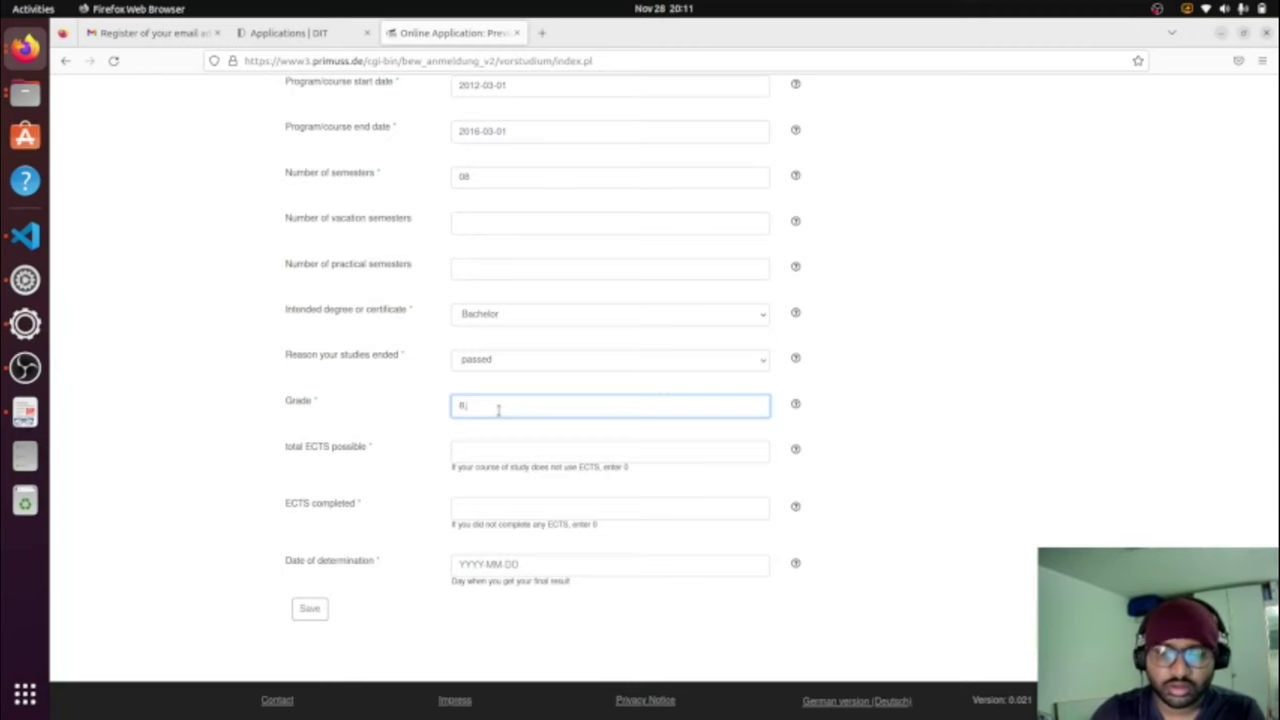
left_click(497, 450)
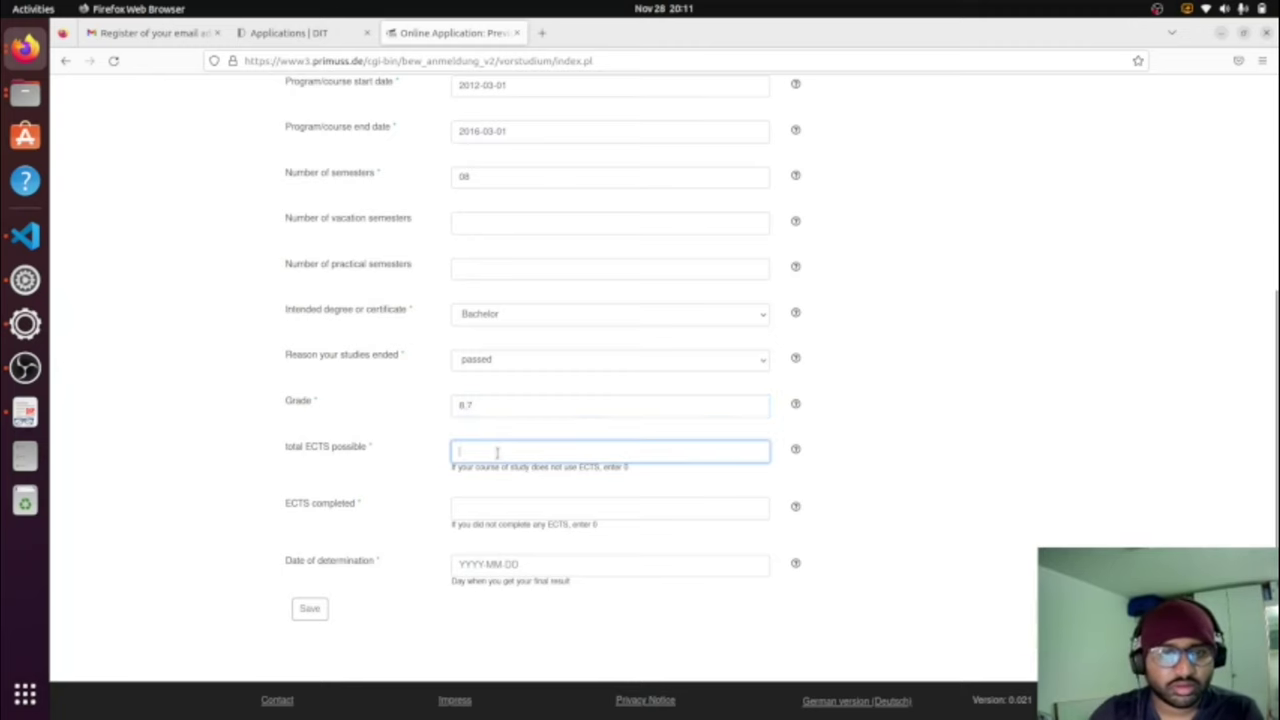
type("210")
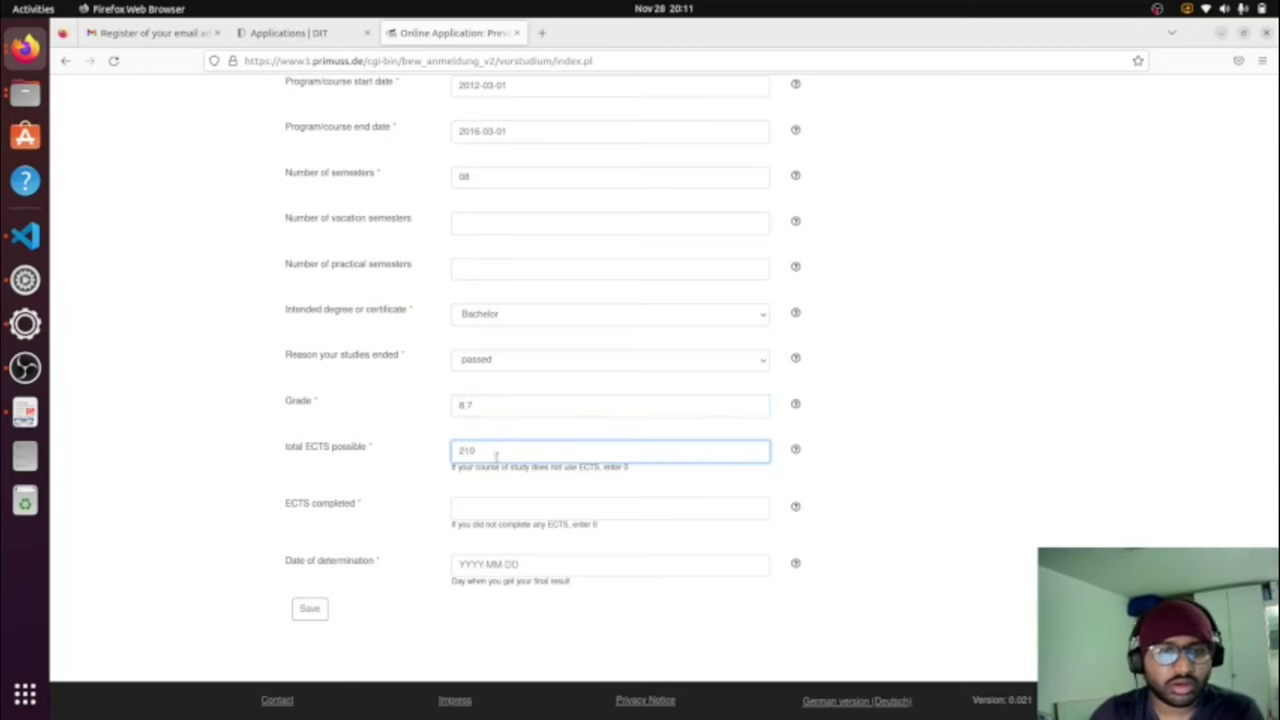
left_click(495, 505)
type("210")
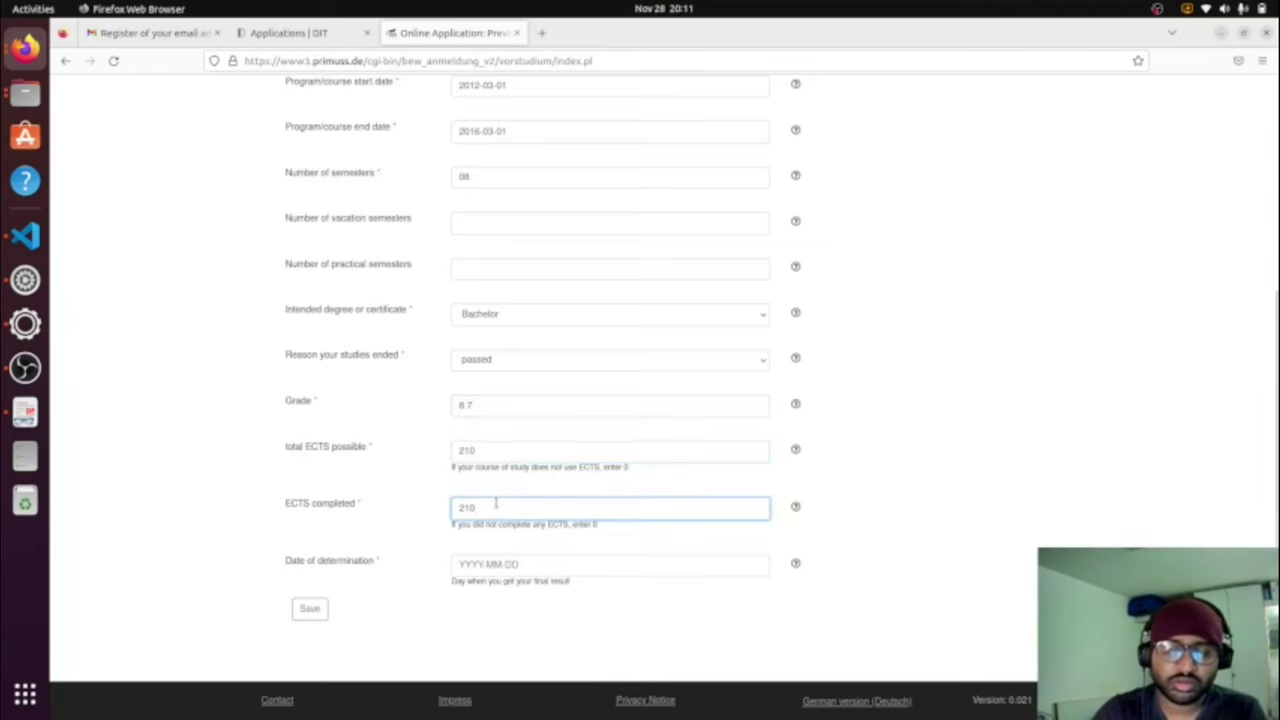
Step: Enter the date of determination and save the higher education record
left_click(519, 565)
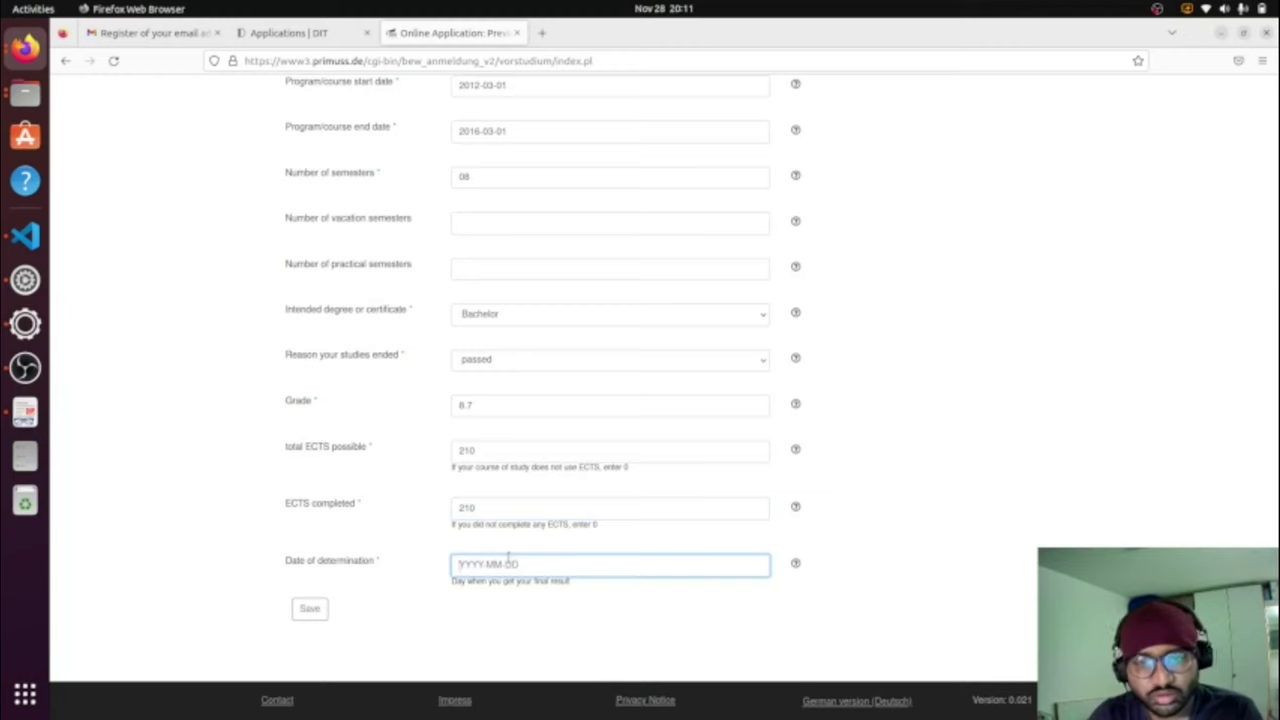
type("0")
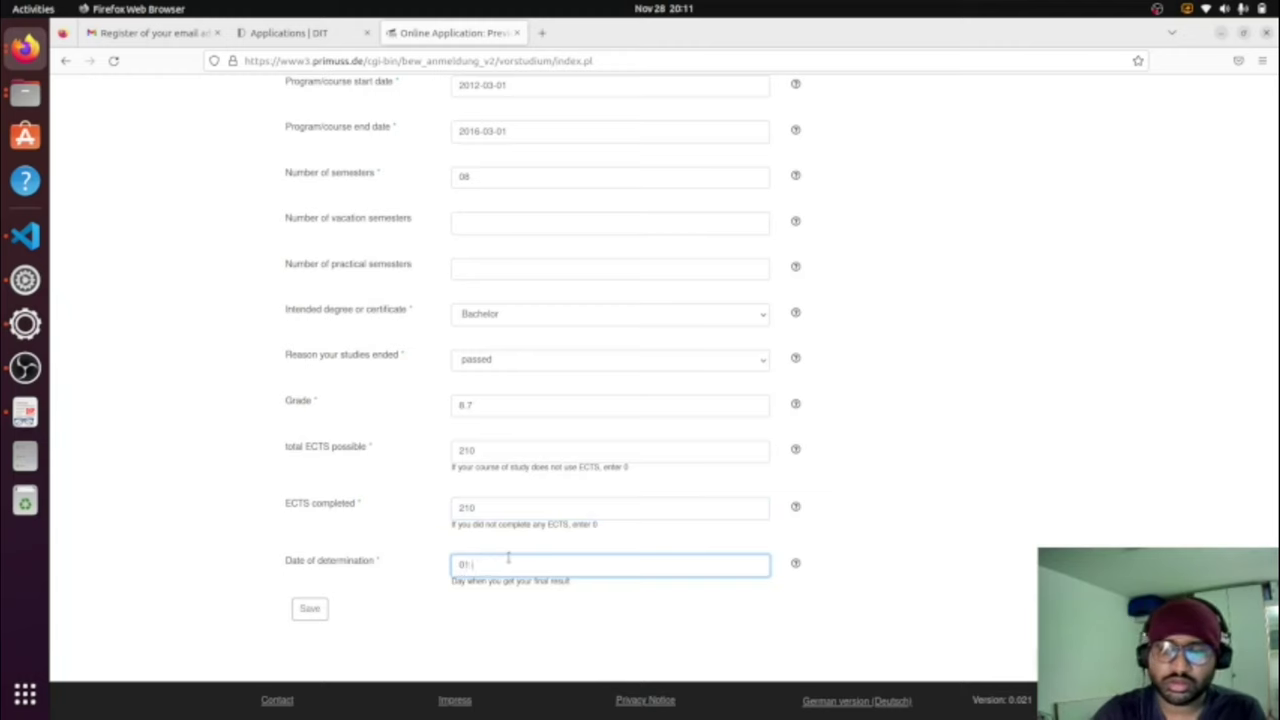
key("BackSpace")
type("2016-03-")
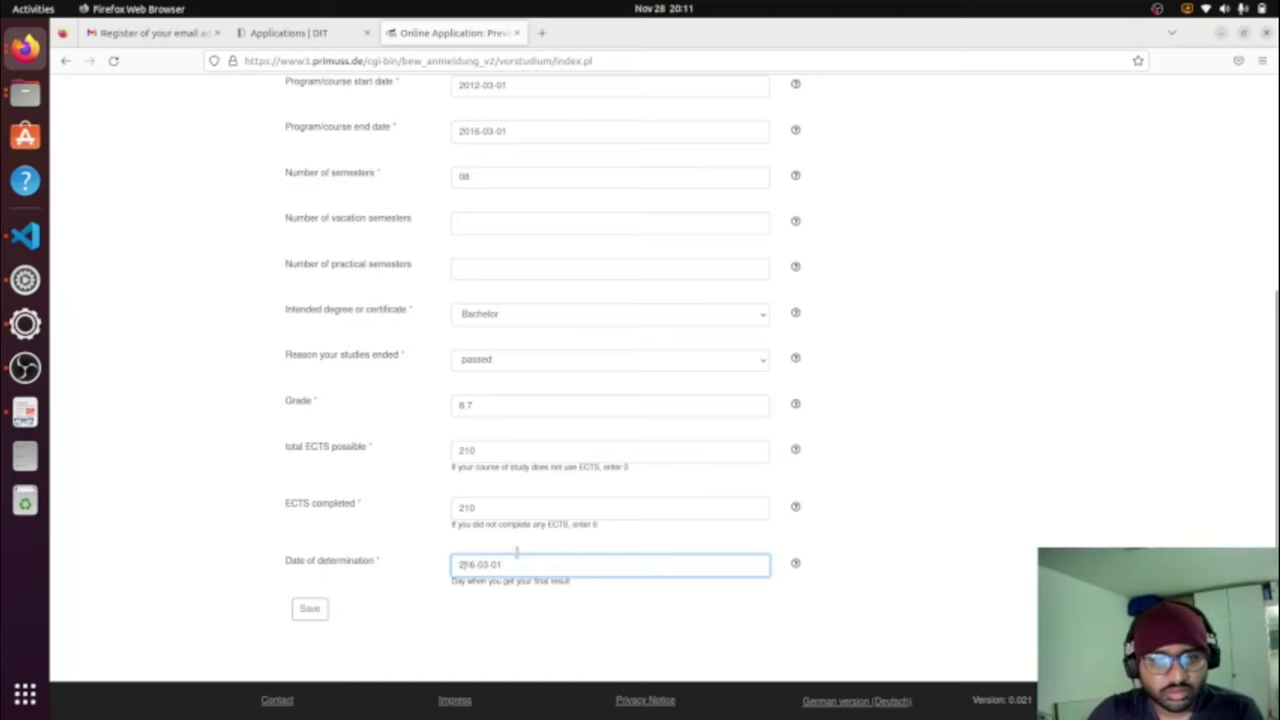
type("0")
left_click(307, 612)
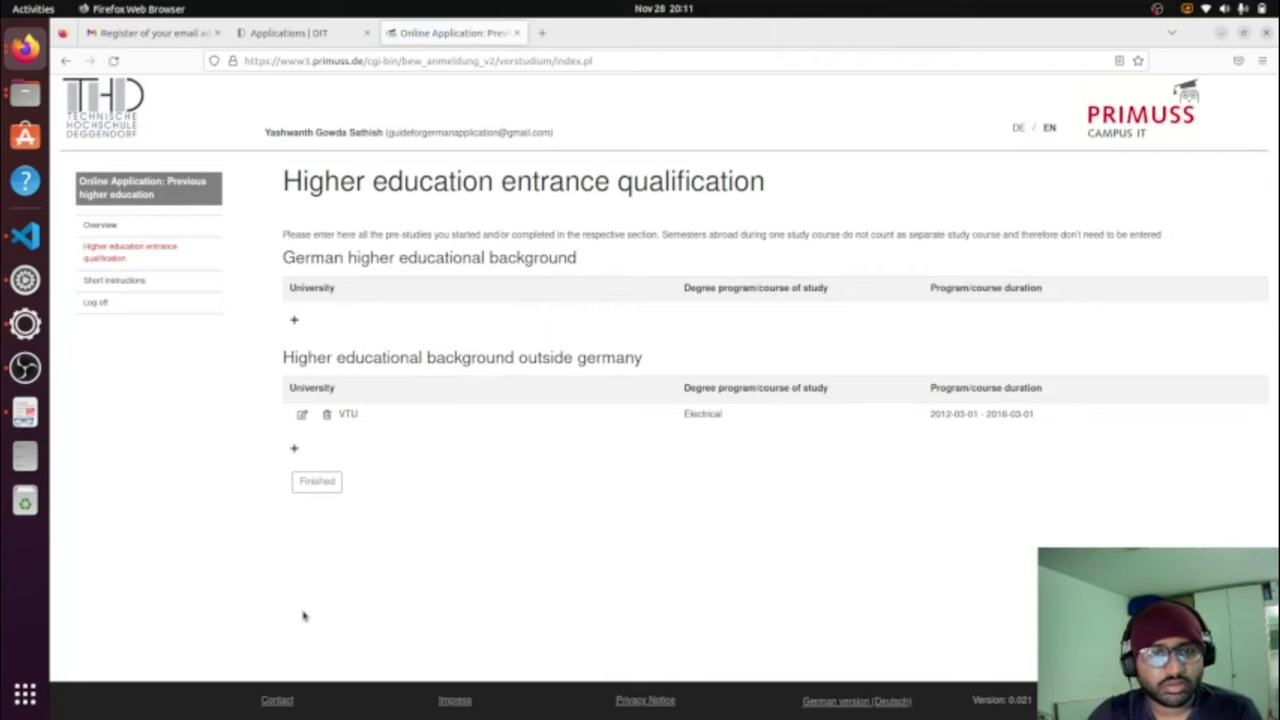
Step: Mark previous higher education finished, then open Upload documents from the Overview
left_click(319, 481)
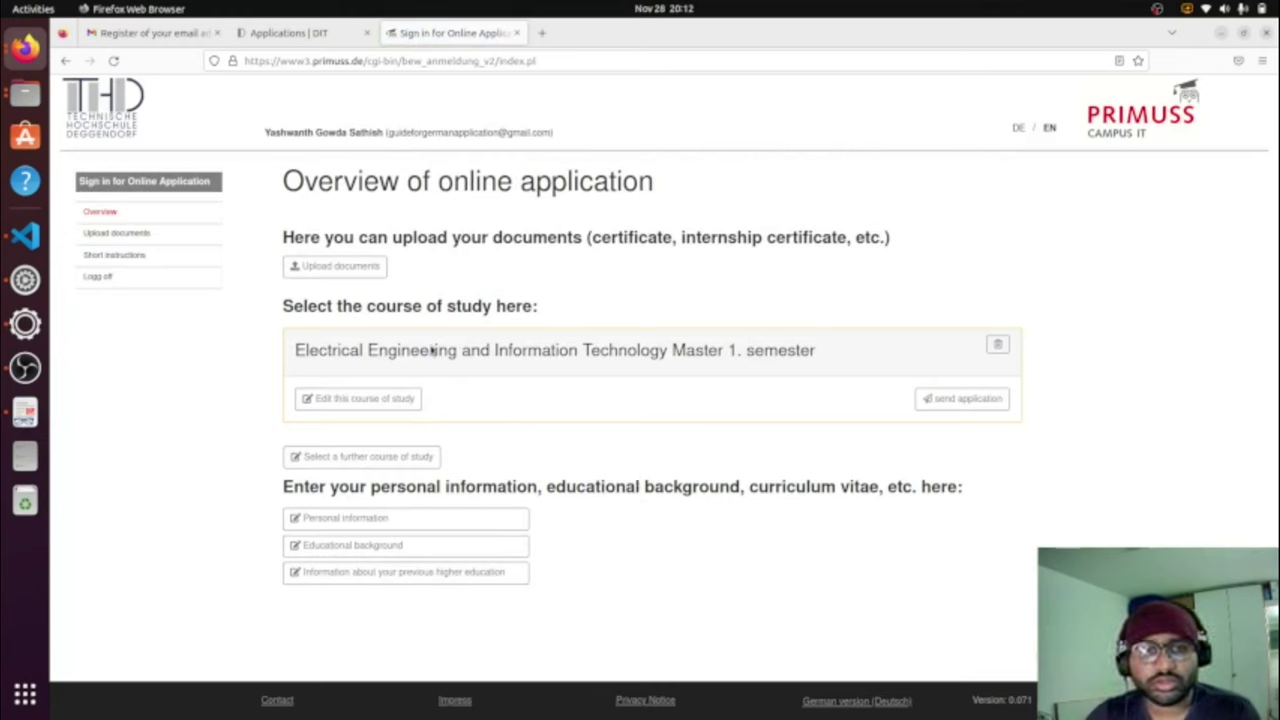
left_click(357, 276)
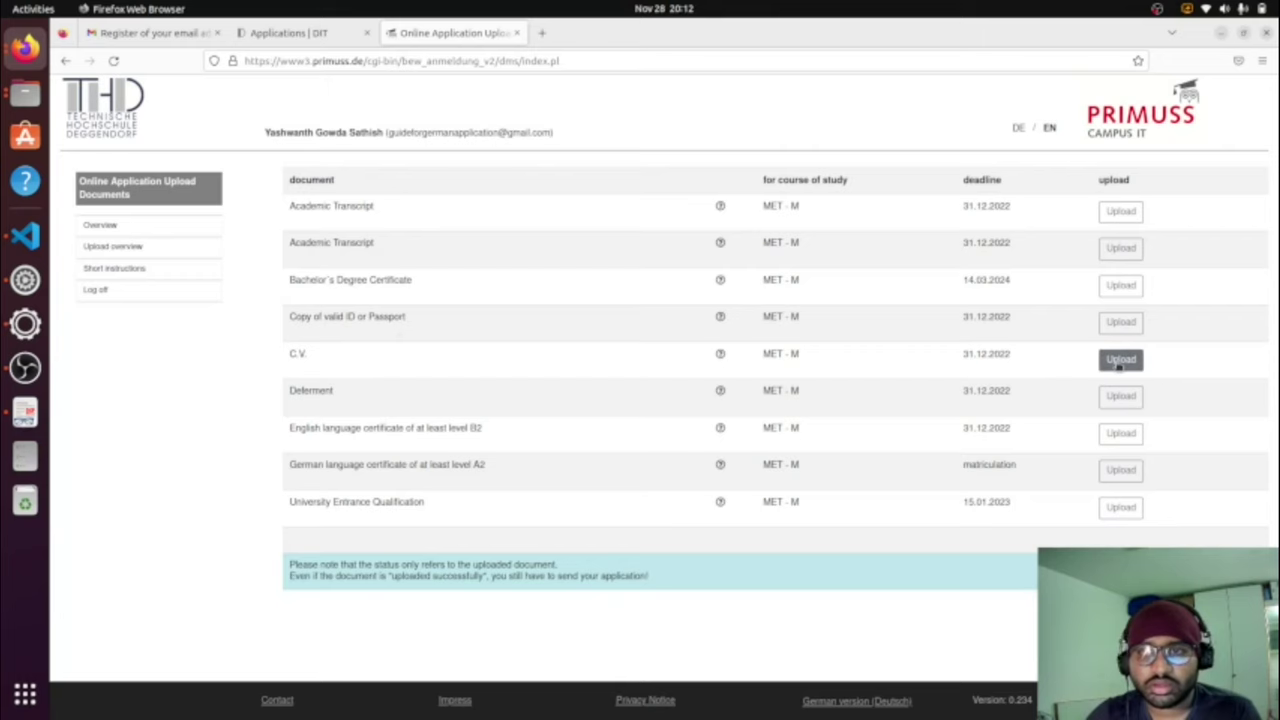
Step: Upload the Academic Transcript PDF from Downloads
left_click(1121, 212)
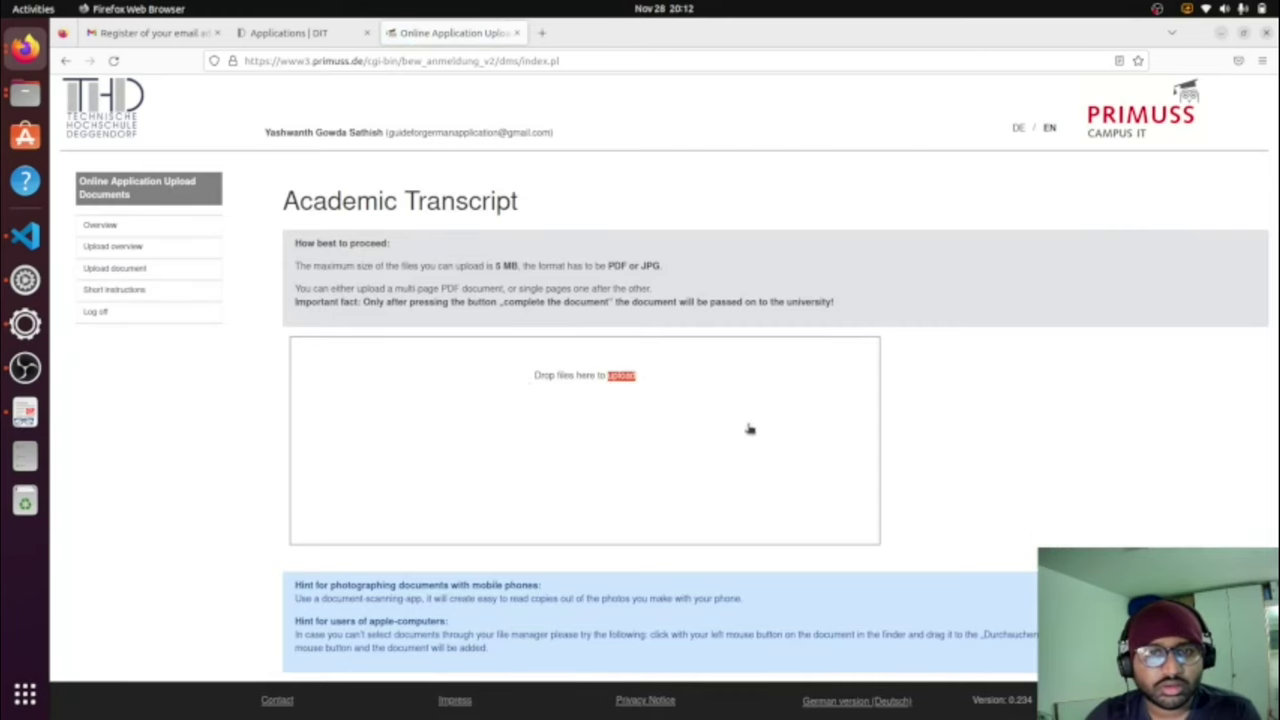
left_click(638, 443)
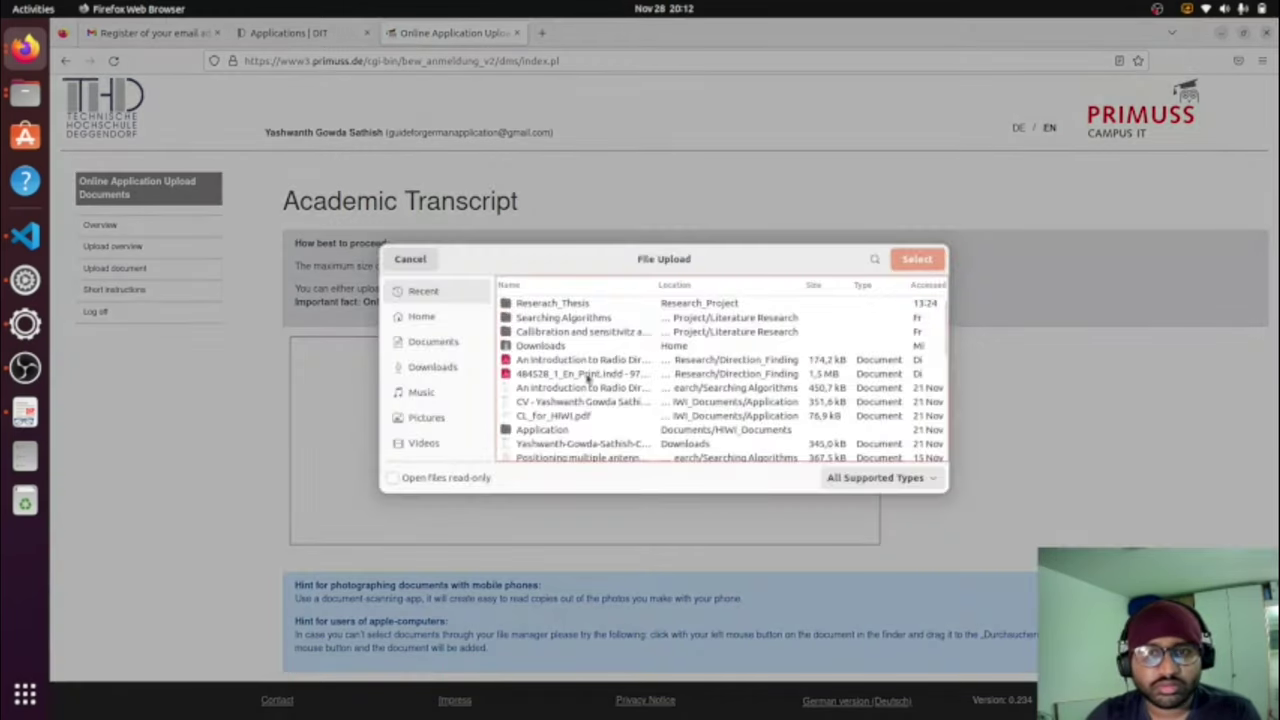
scroll(587, 377, "down", 2)
scroll(587, 377, "up", 1)
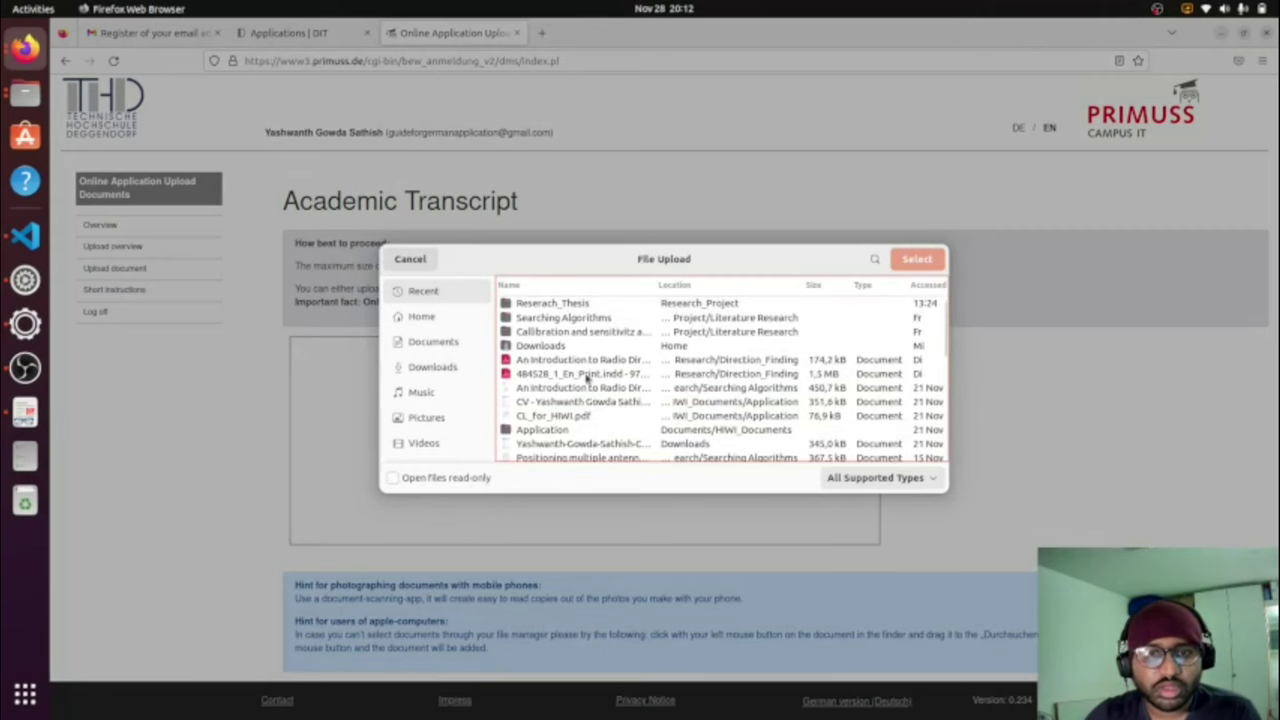
scroll(587, 377, "down", 3)
scroll(587, 377, "up", 1)
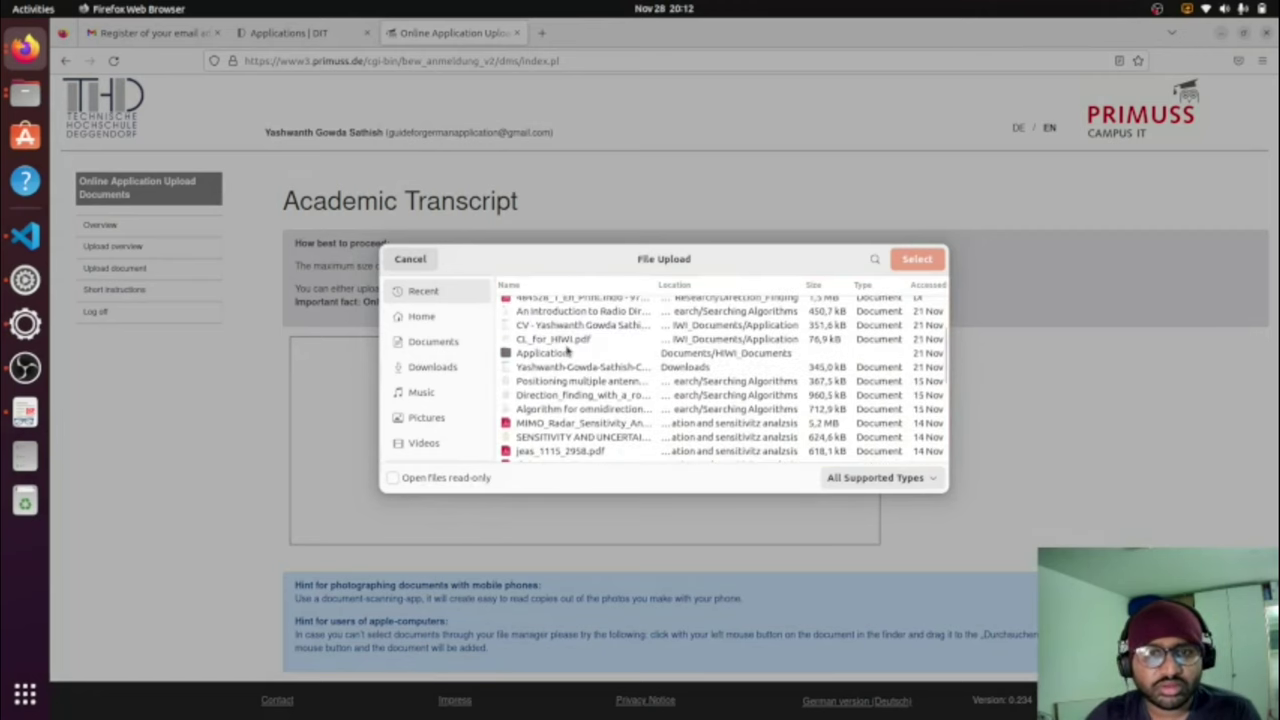
left_click(585, 370)
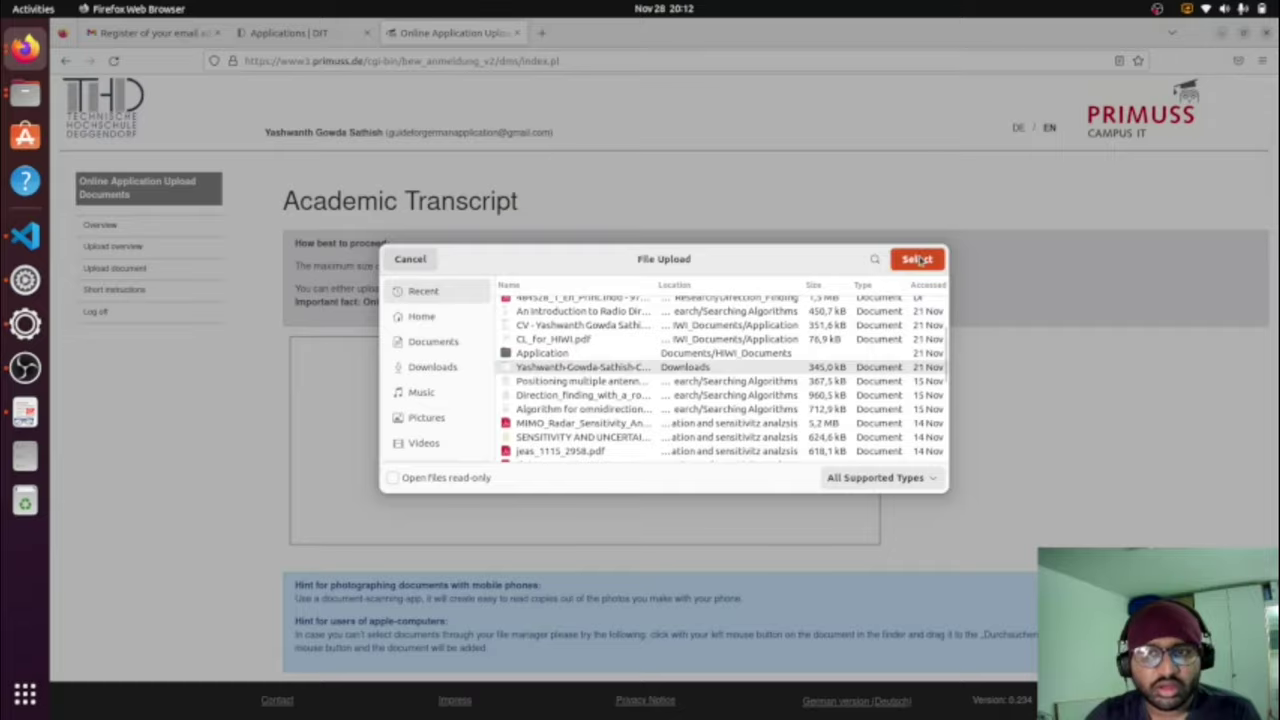
left_click(915, 259)
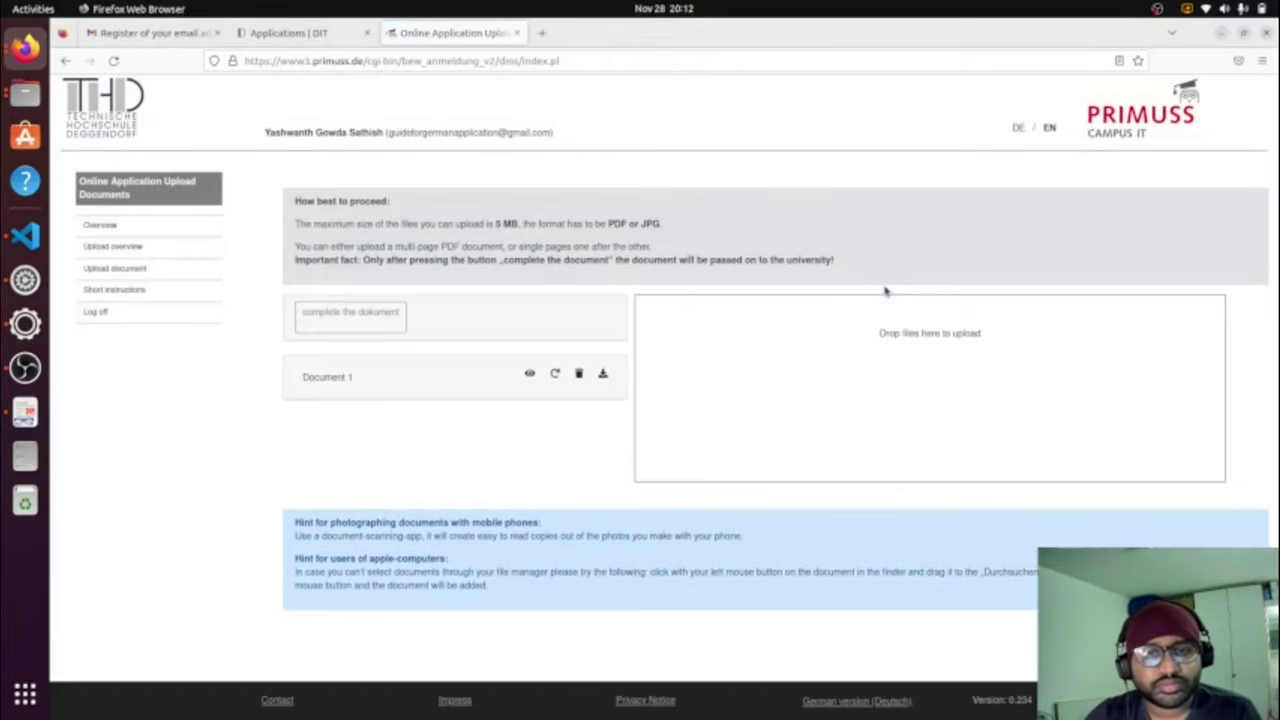
Step: Complete the transcript document and return to the upload overview
left_click(363, 321)
left_click(390, 363)
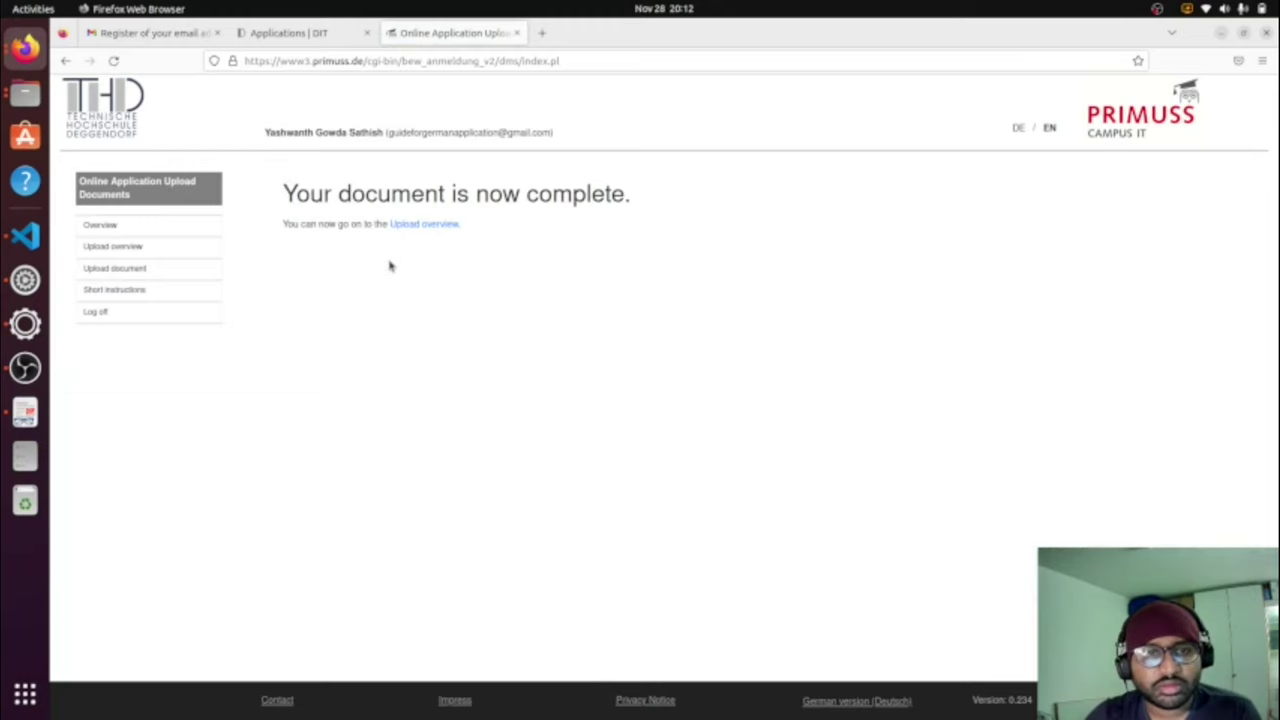
left_click(412, 231)
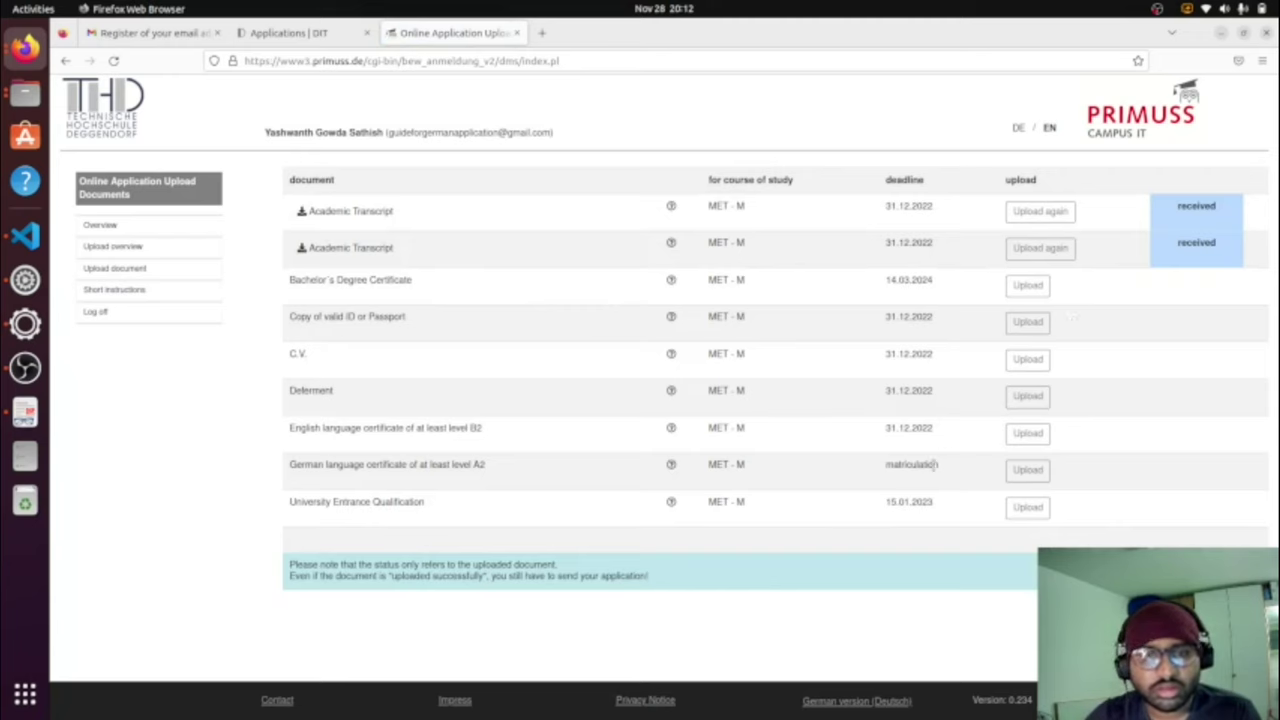
Step: Open the Bachelor's Degree Certificate upload, then go back without uploading anything
left_click(1029, 286)
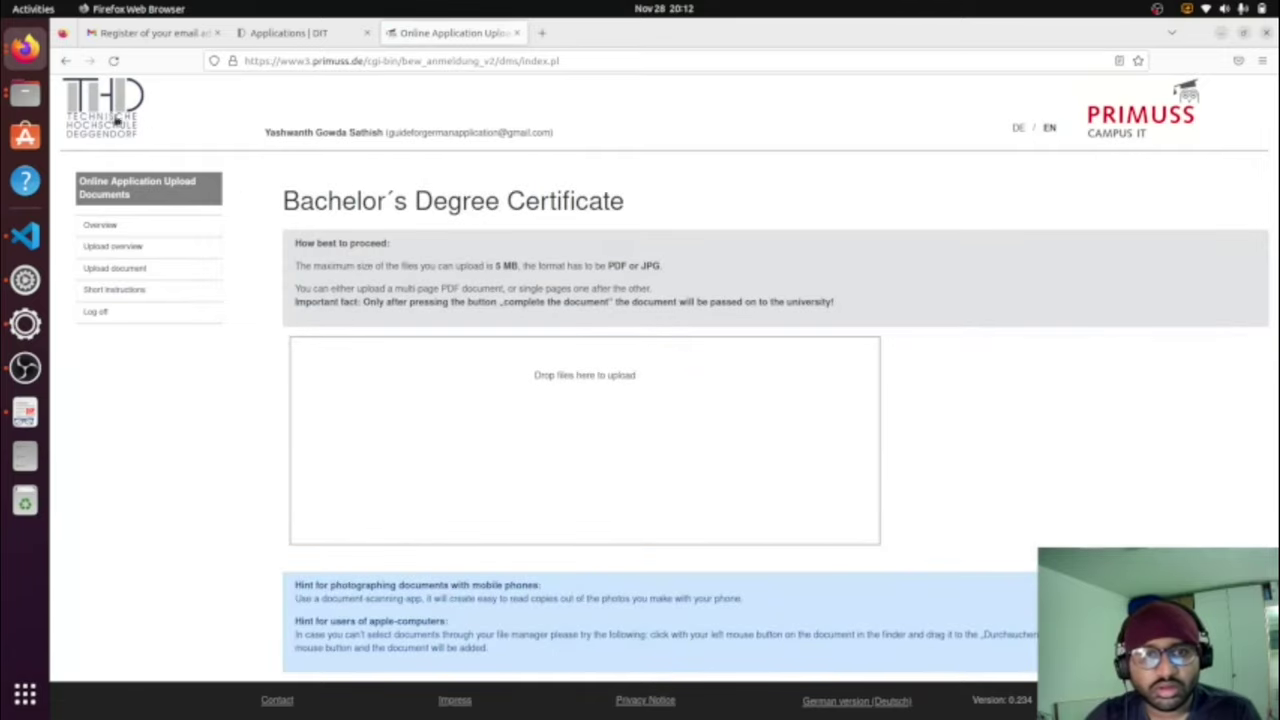
left_click(64, 61)
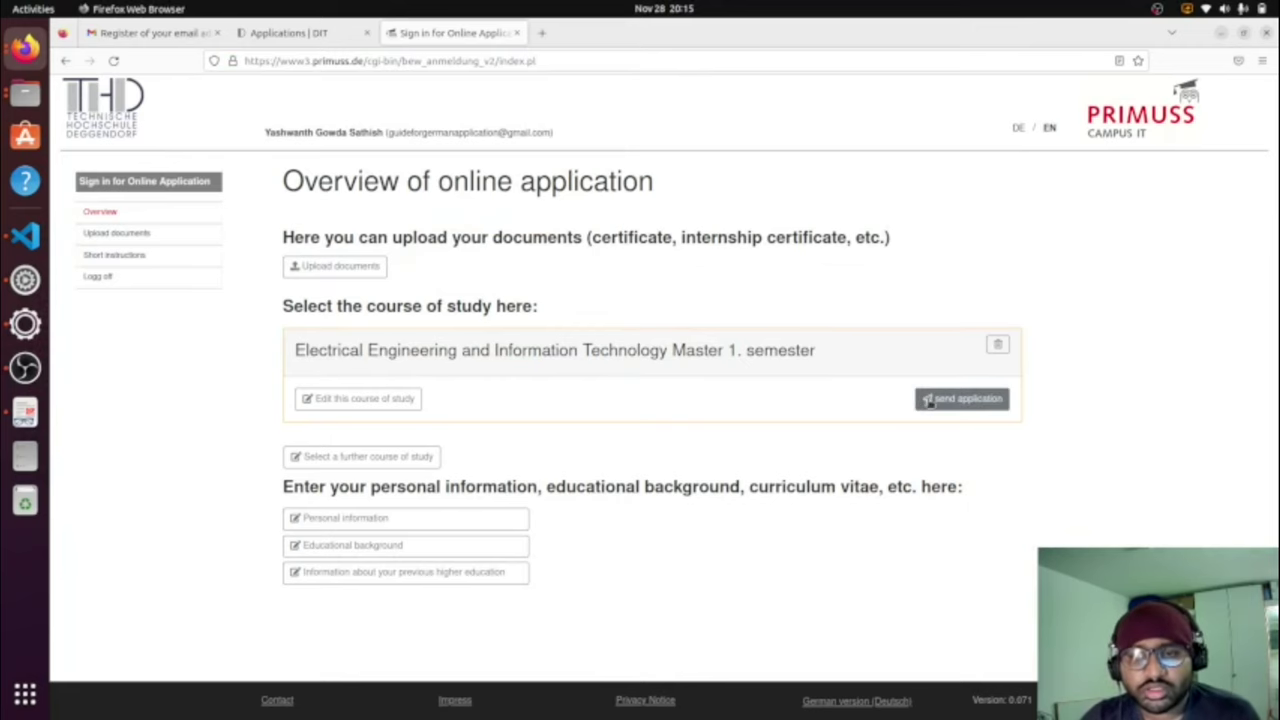
Step: Agree to receive notices electronically and continue past the declarations
left_click(928, 400)
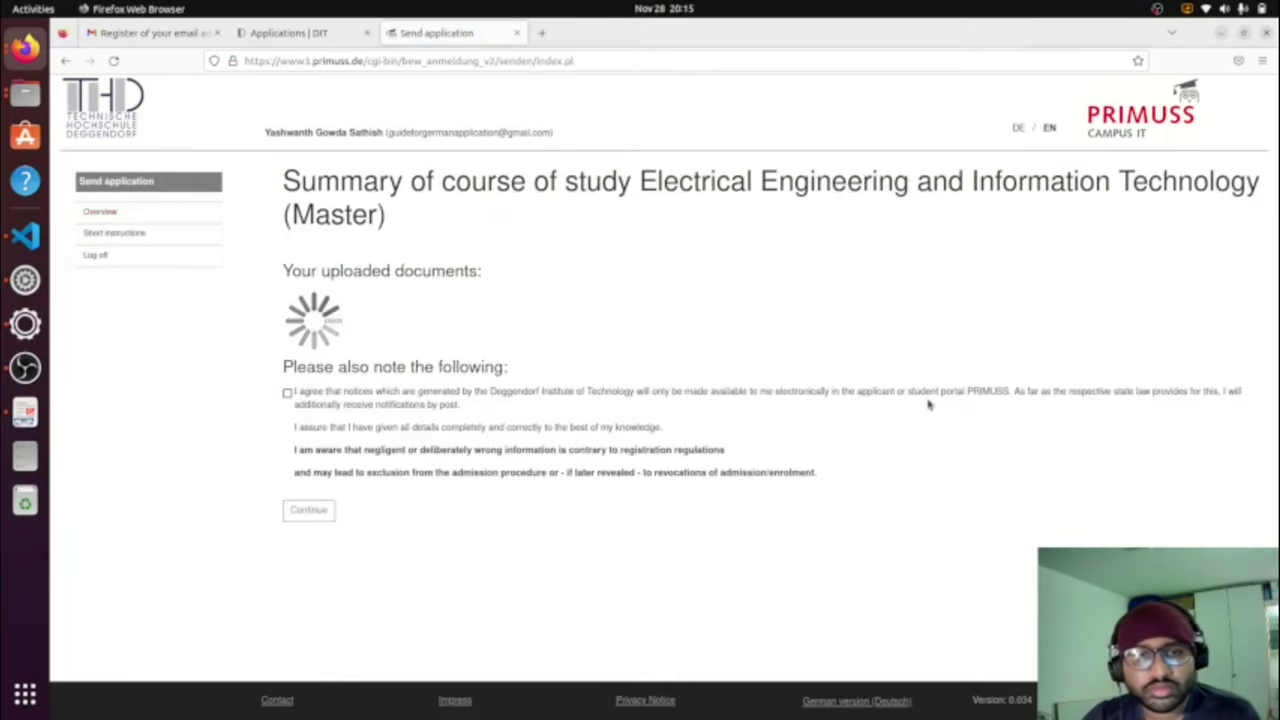
scroll(1160, 385, "down", 2)
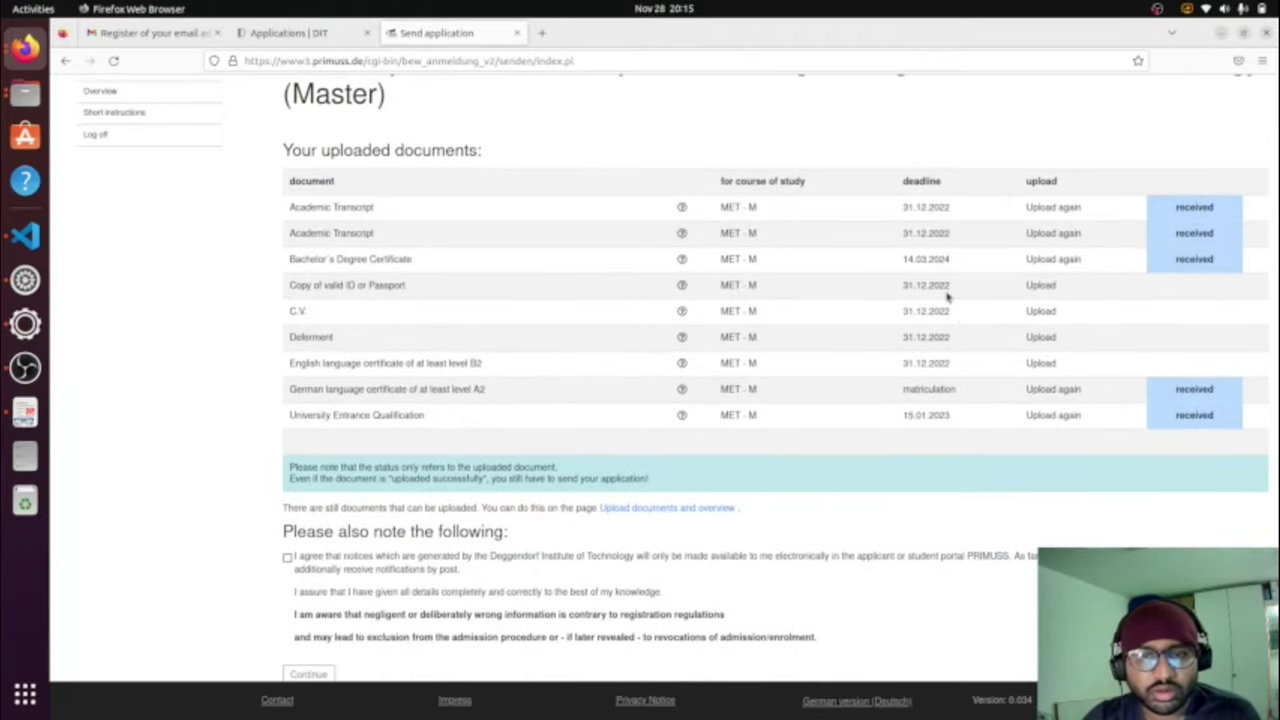
scroll(948, 296, "down", 1)
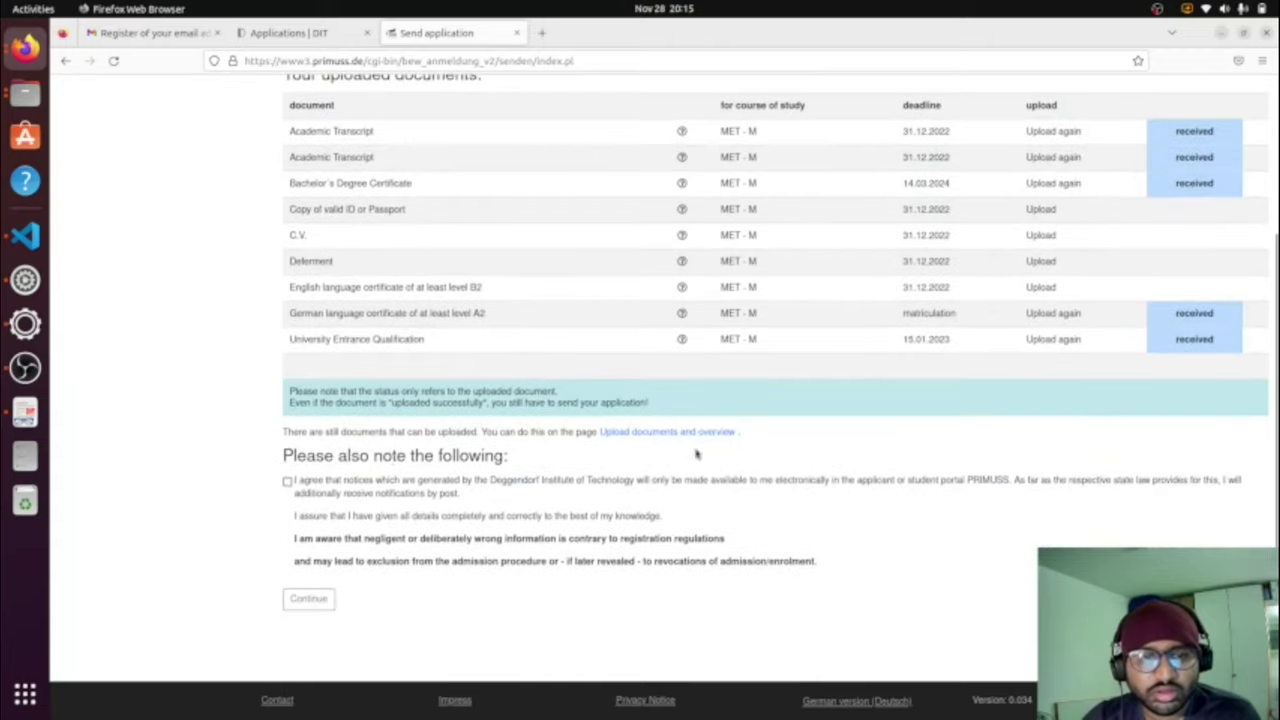
left_click(287, 482)
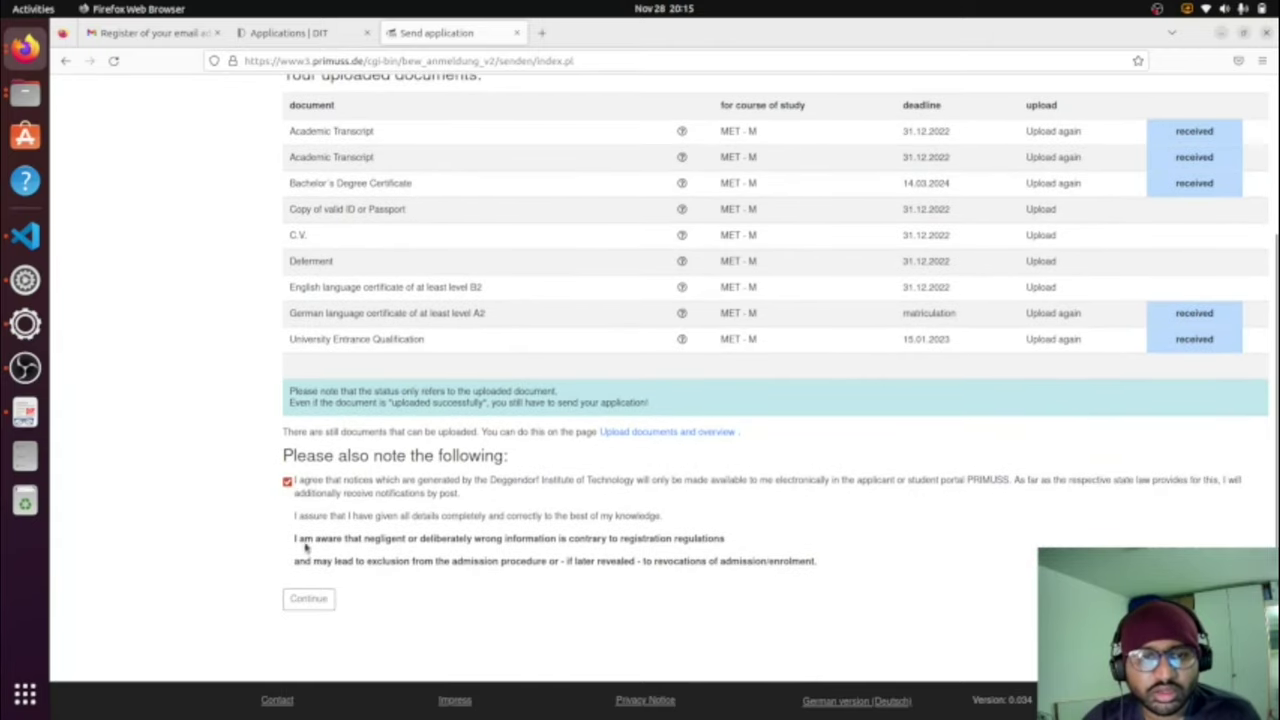
left_click(310, 599)
Step: Send the Electrical Engineering and Information Technology master application
scroll(489, 557, "down", 1)
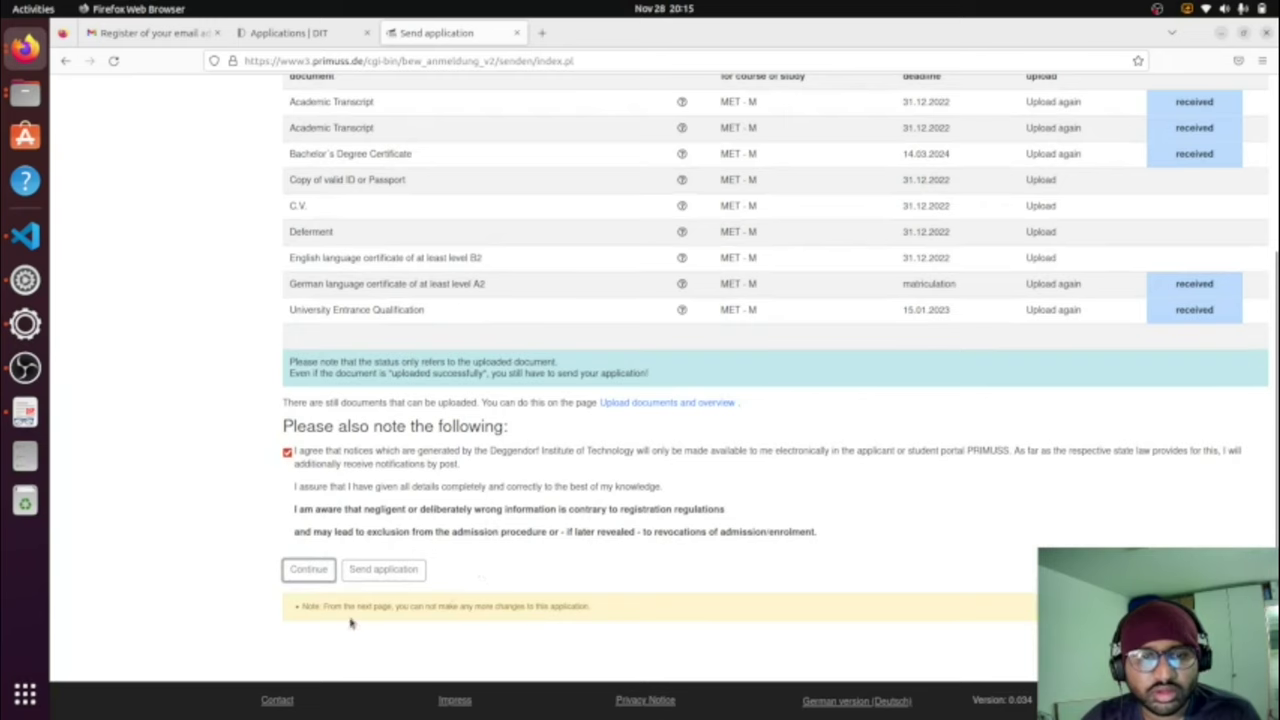
left_click_drag(397, 606, 590, 607)
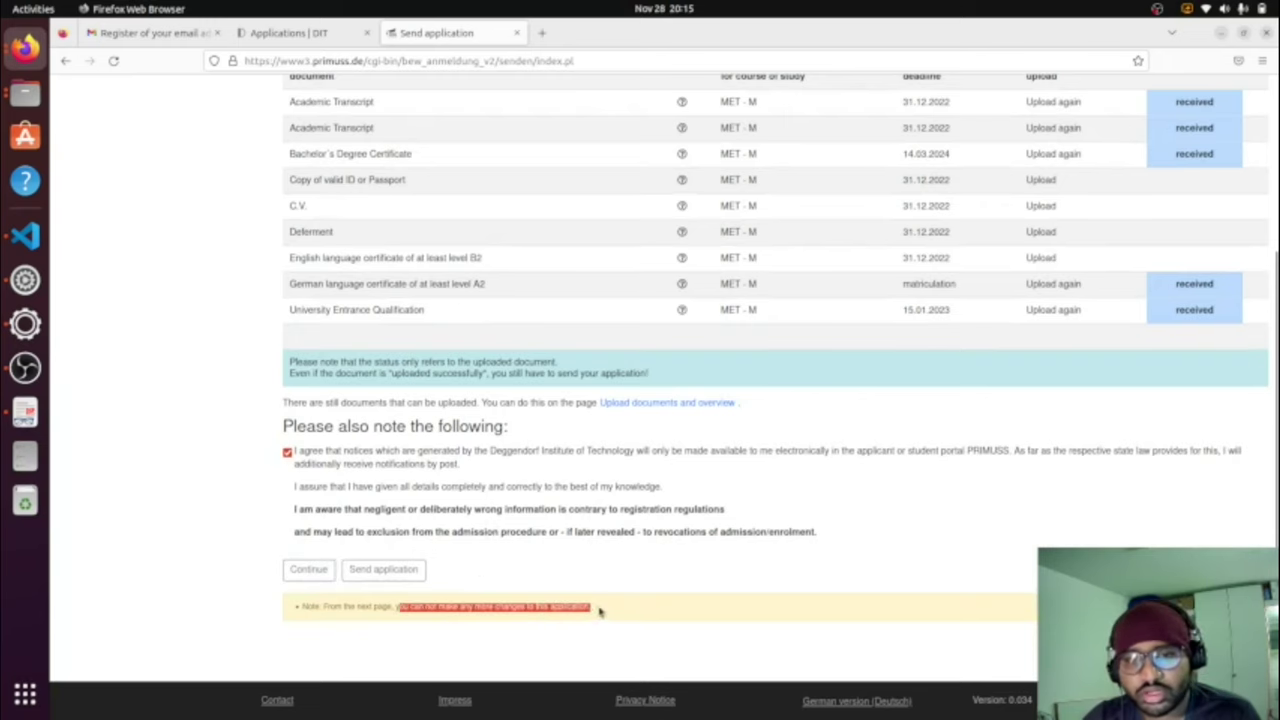
scroll(1040, 466, "up", 3)
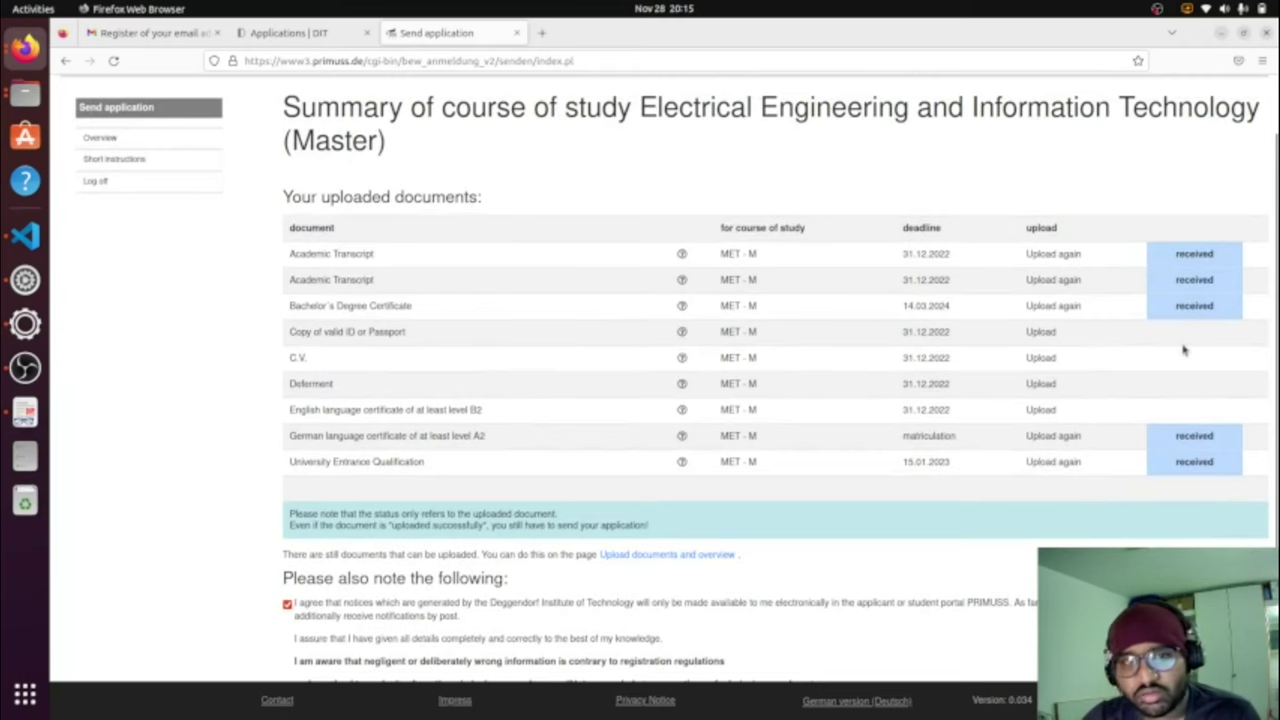
scroll(860, 434, "down", 3)
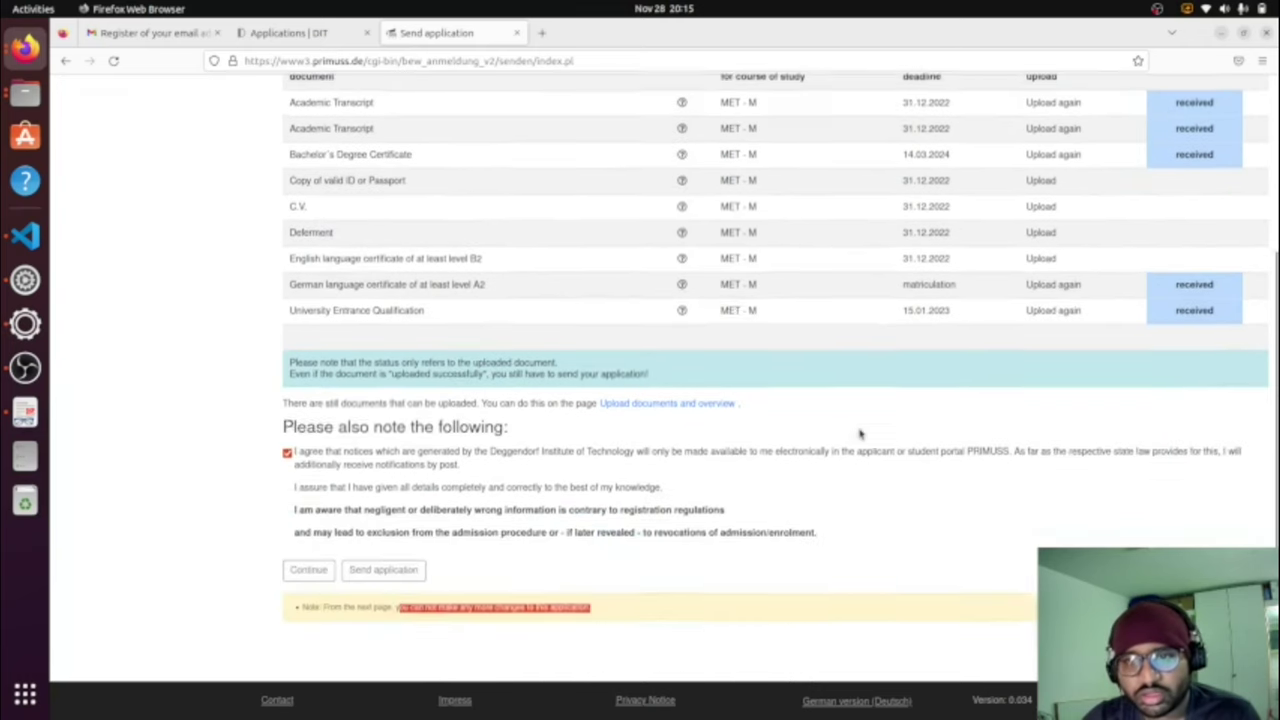
left_click(400, 570)
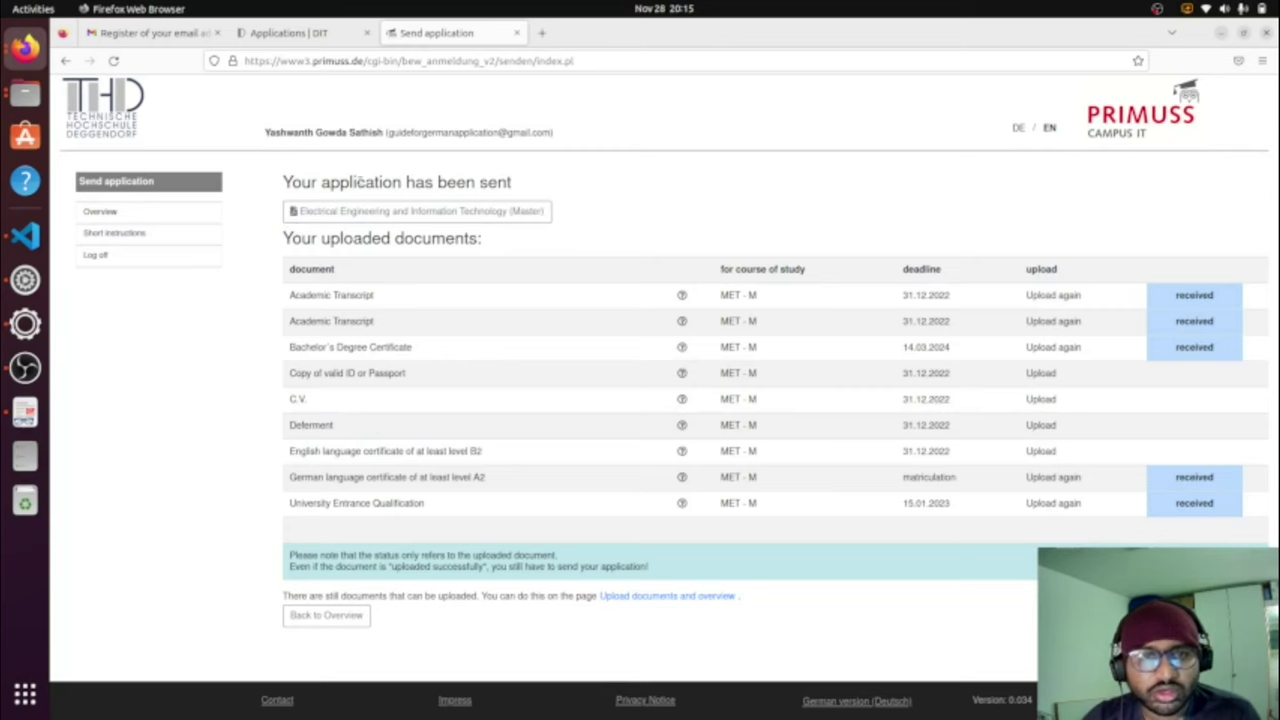
Step: Highlight the sent-application confirmation, reload it, and cancel the form resubmission prompt
left_click_drag(517, 186, 252, 180)
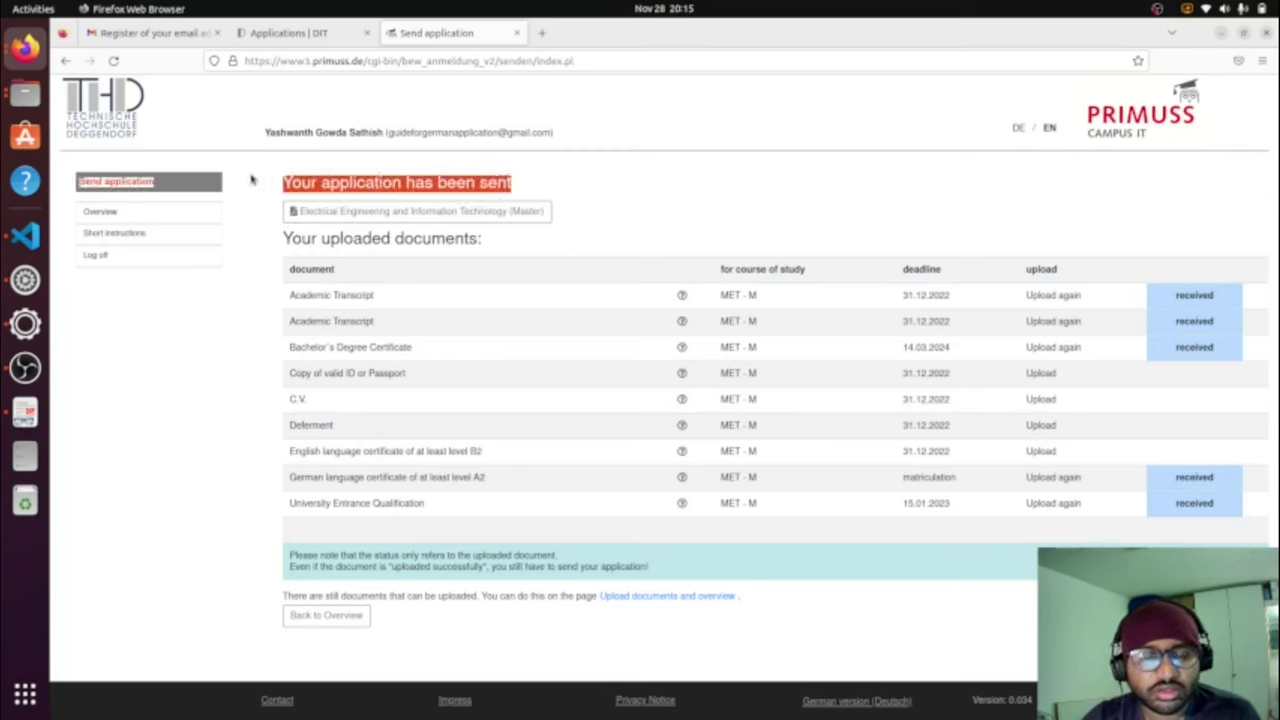
left_click(113, 61)
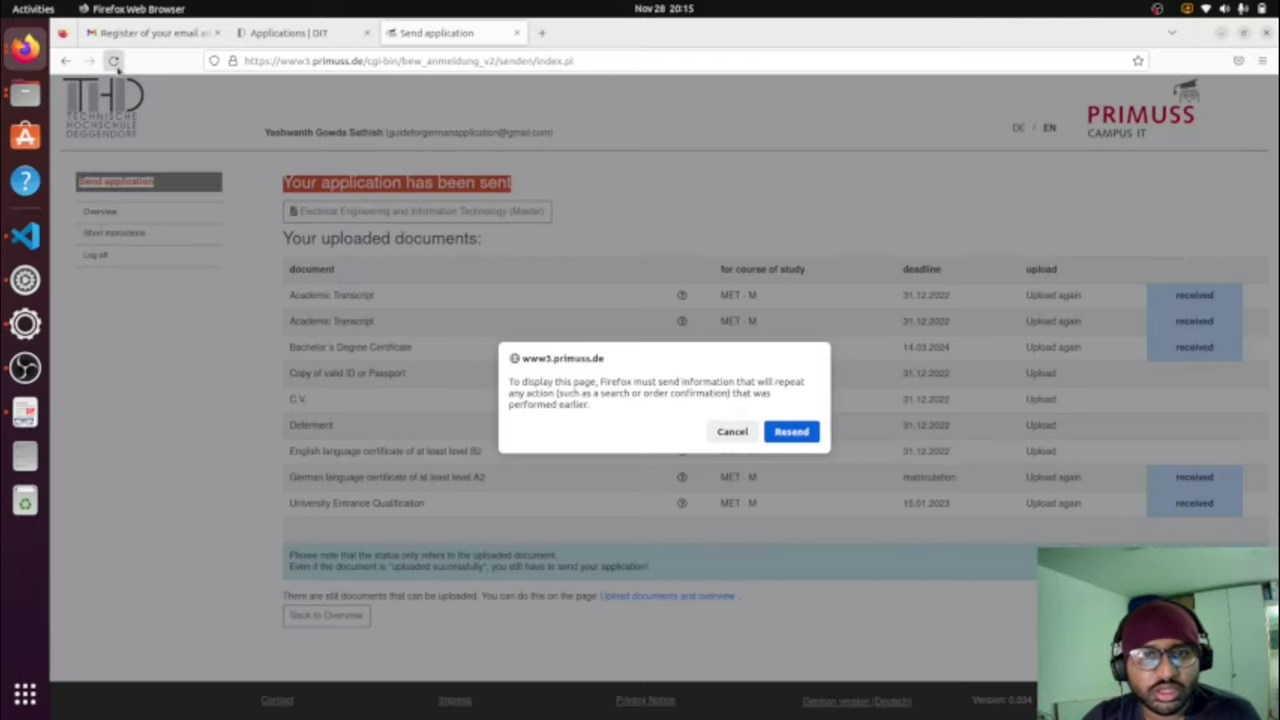
left_click(755, 436)
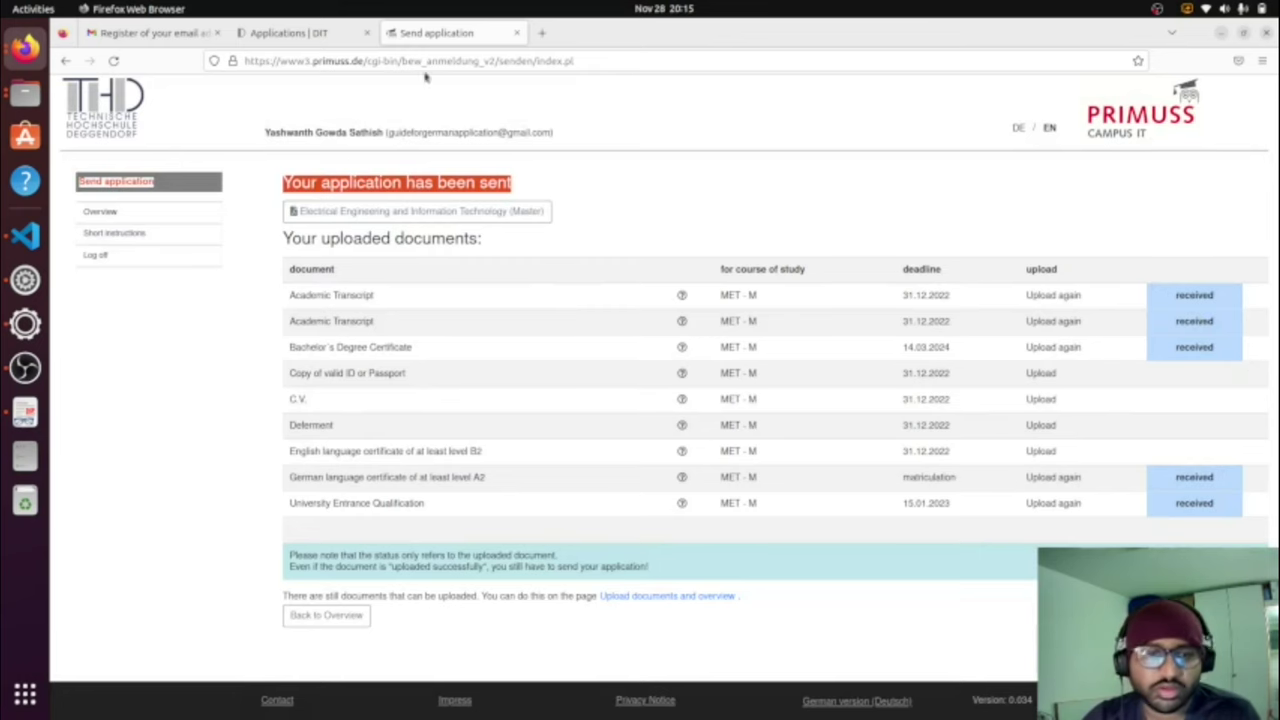
Step: Refresh the Gmail inbox for new mail, then return to the PRIMUSS application overview
left_click(160, 32)
left_click(256, 140)
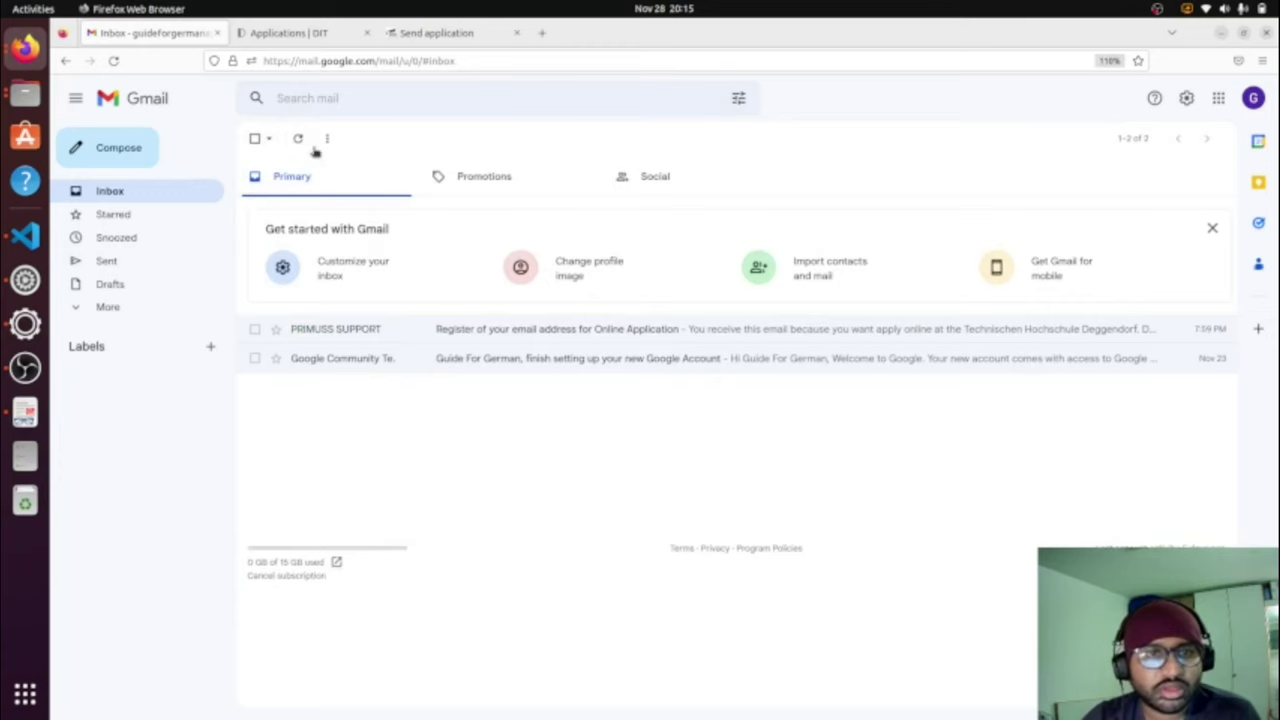
left_click(300, 140)
left_click(432, 33)
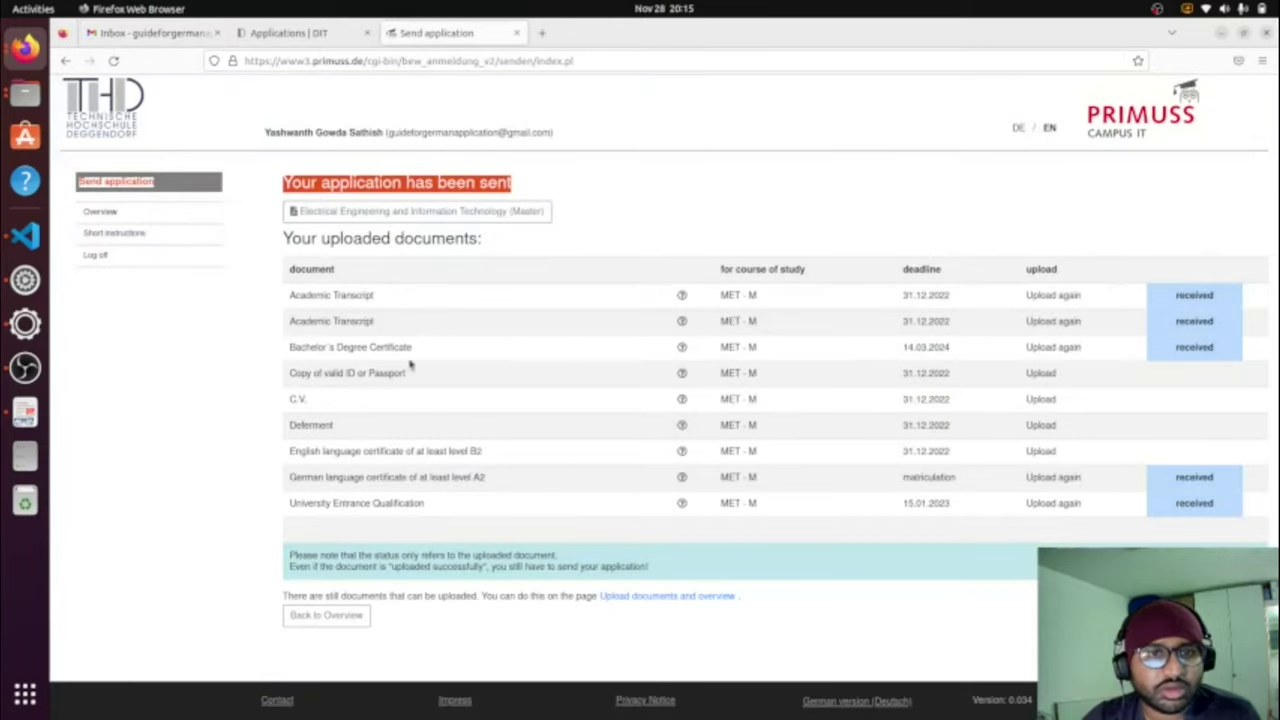
left_click(352, 621)
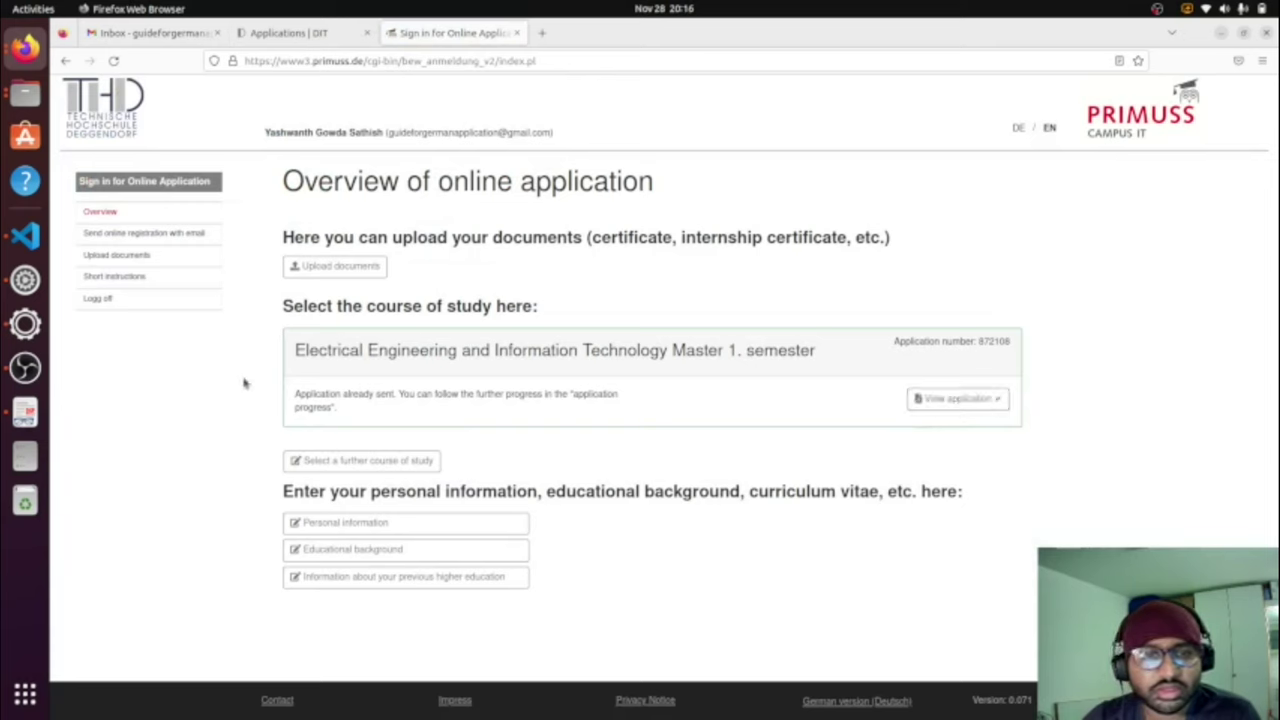
Step: Highlight the 'Application already sent' status, view the submitted application, then switch to the DIT applications tab
left_click_drag(294, 394, 604, 414)
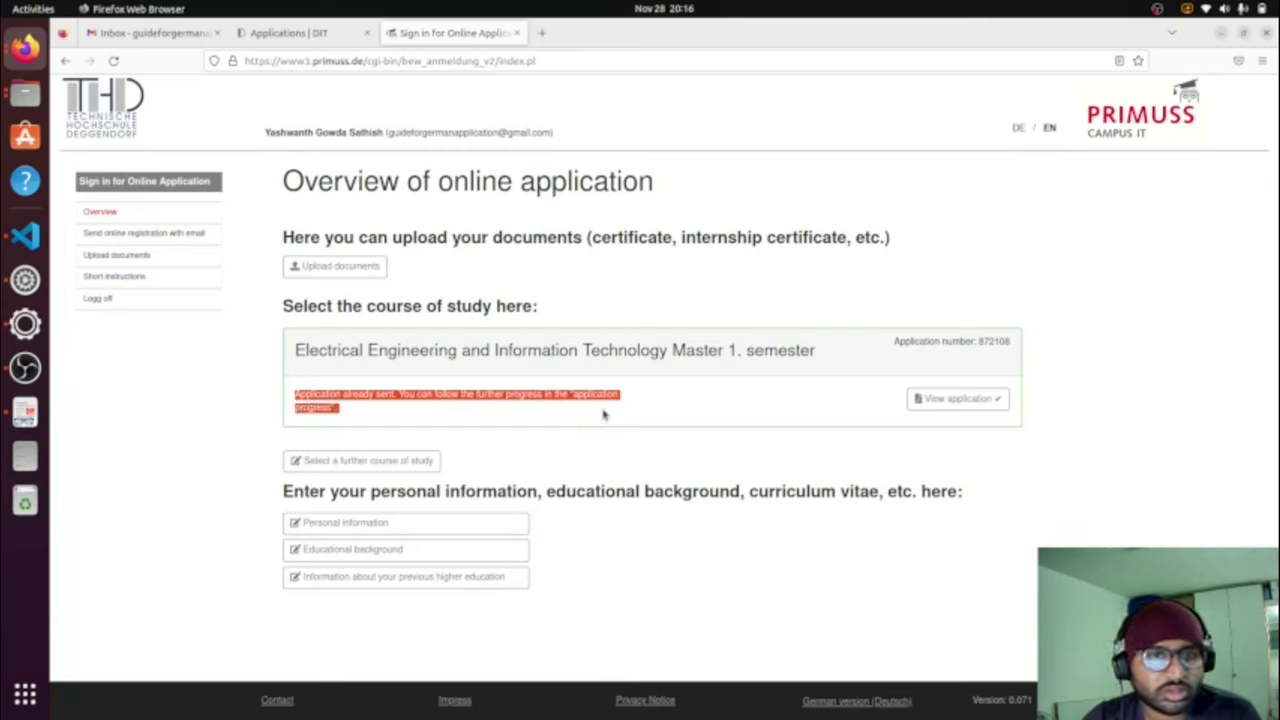
left_click(604, 414)
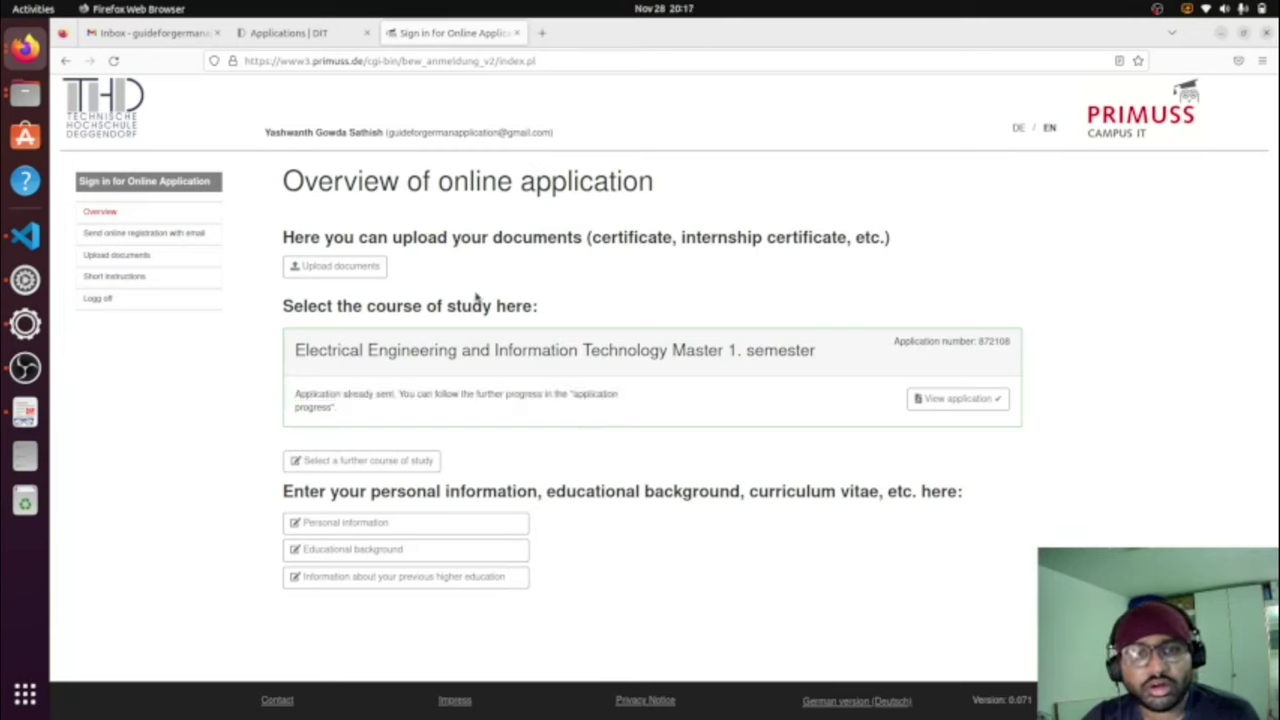
left_click(940, 397)
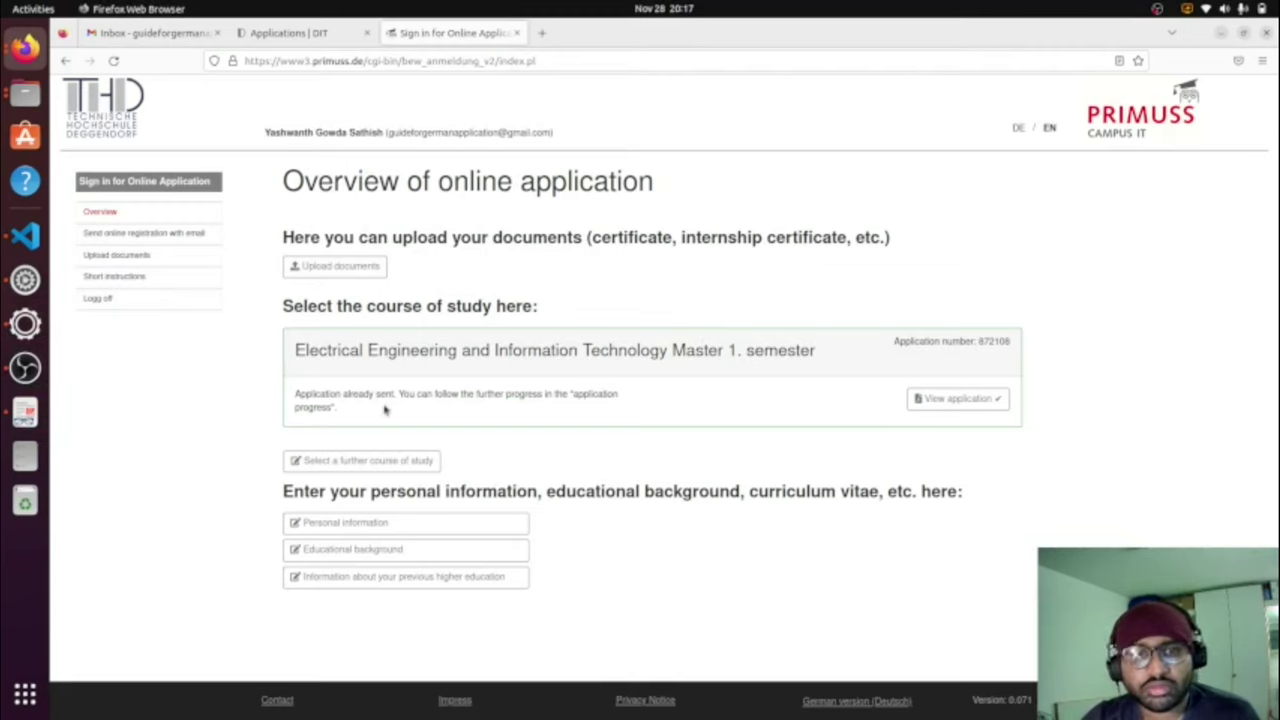
left_click_drag(360, 416, 296, 390)
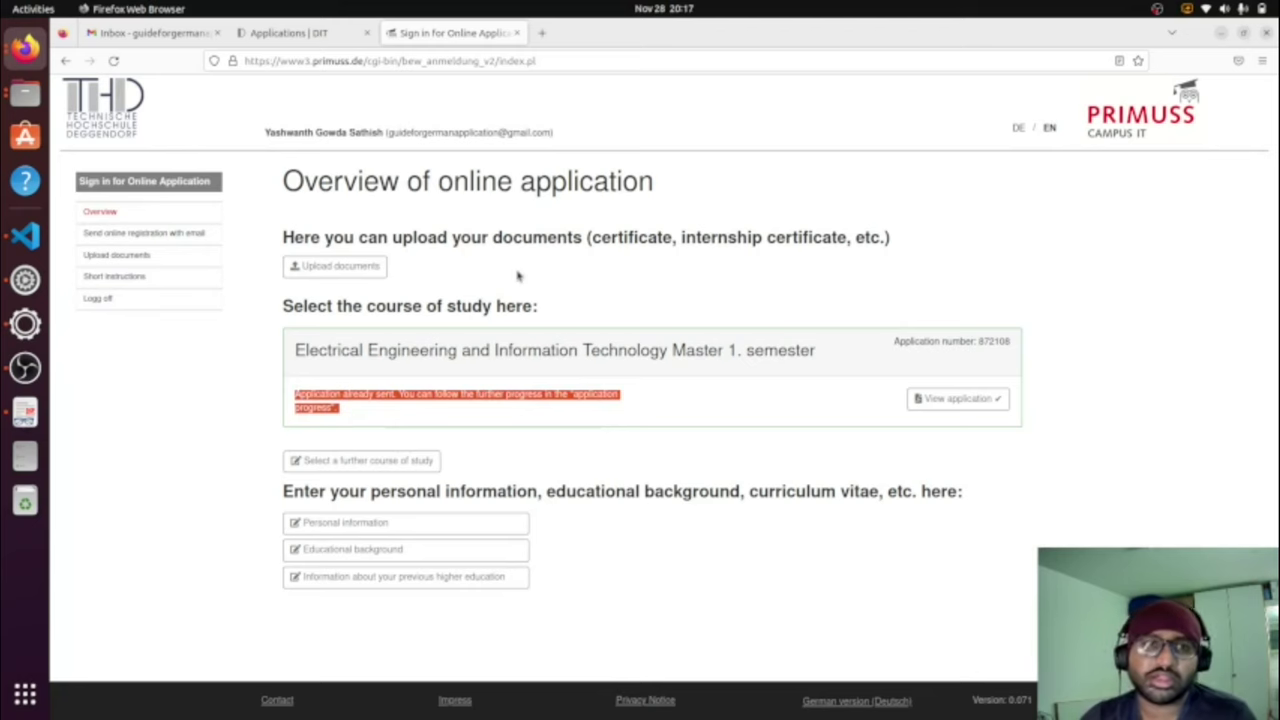
left_click(273, 35)
Step: Scroll the DIT apply page and follow the 'online admission test' link
scroll(669, 350, "up", 15)
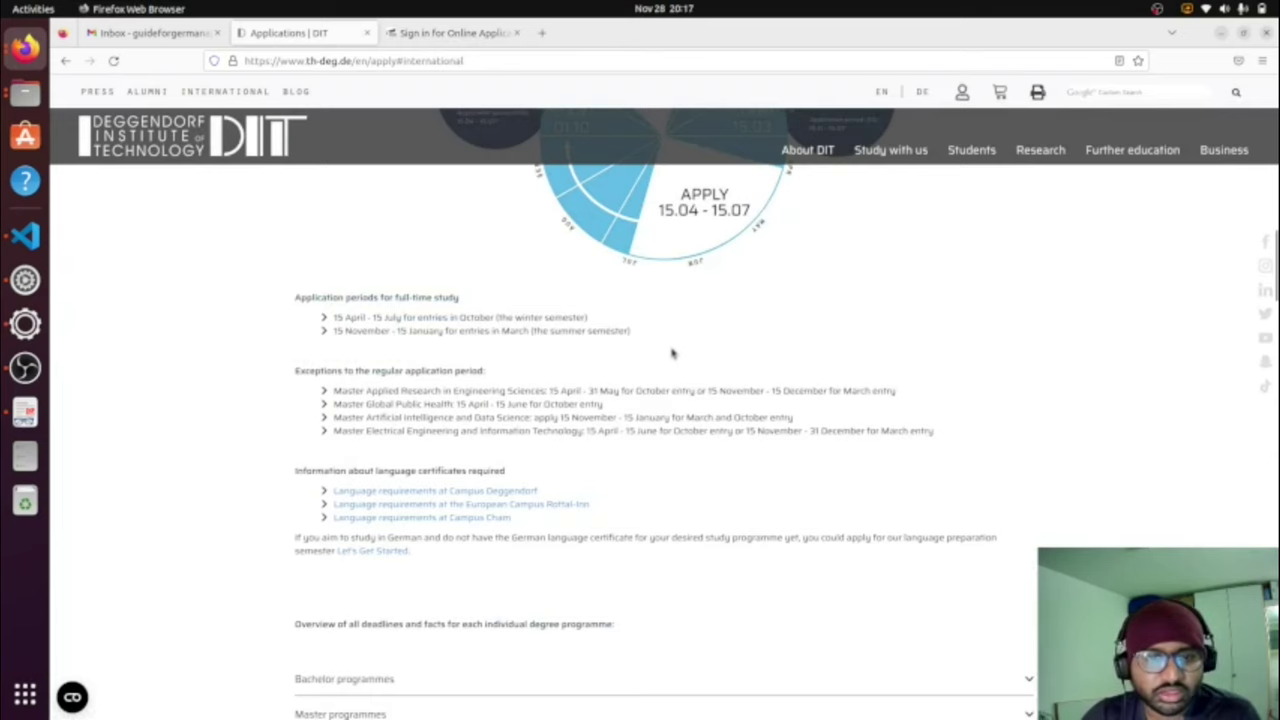
scroll(670, 352, "down", 2)
scroll(672, 352, "up", 15)
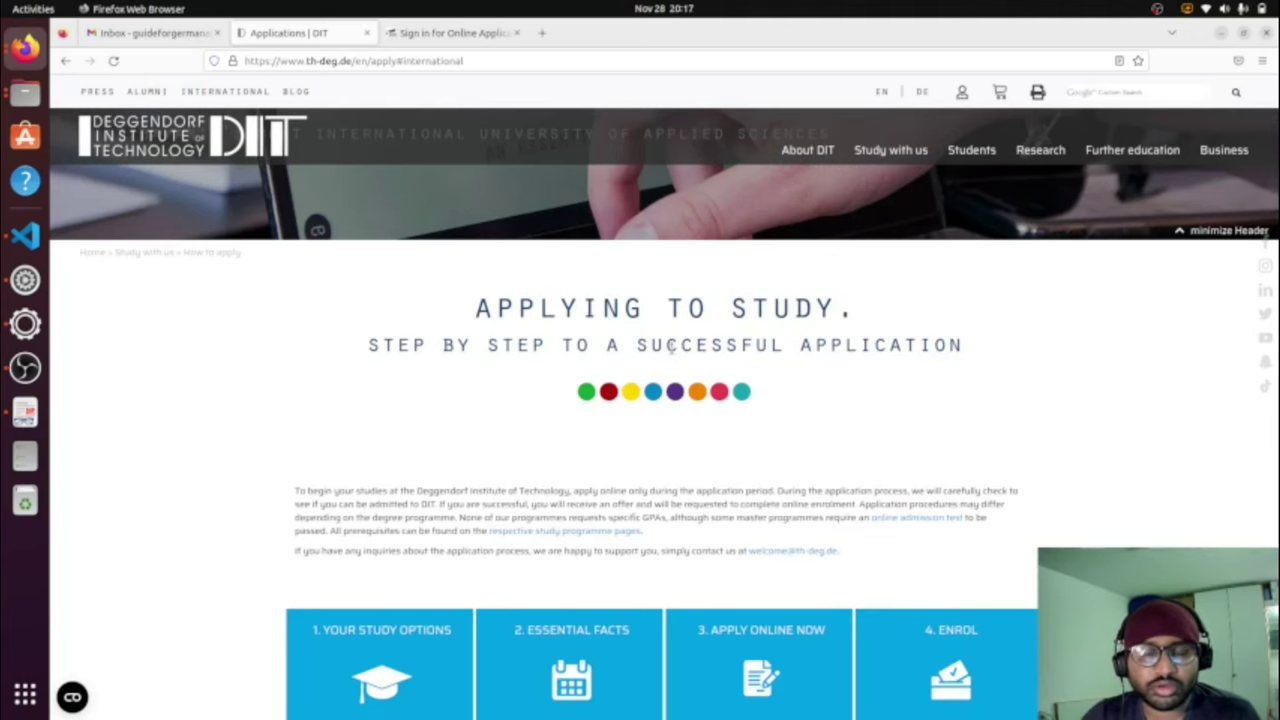
scroll(675, 355, "down", 1)
left_click_drag(666, 441, 868, 443)
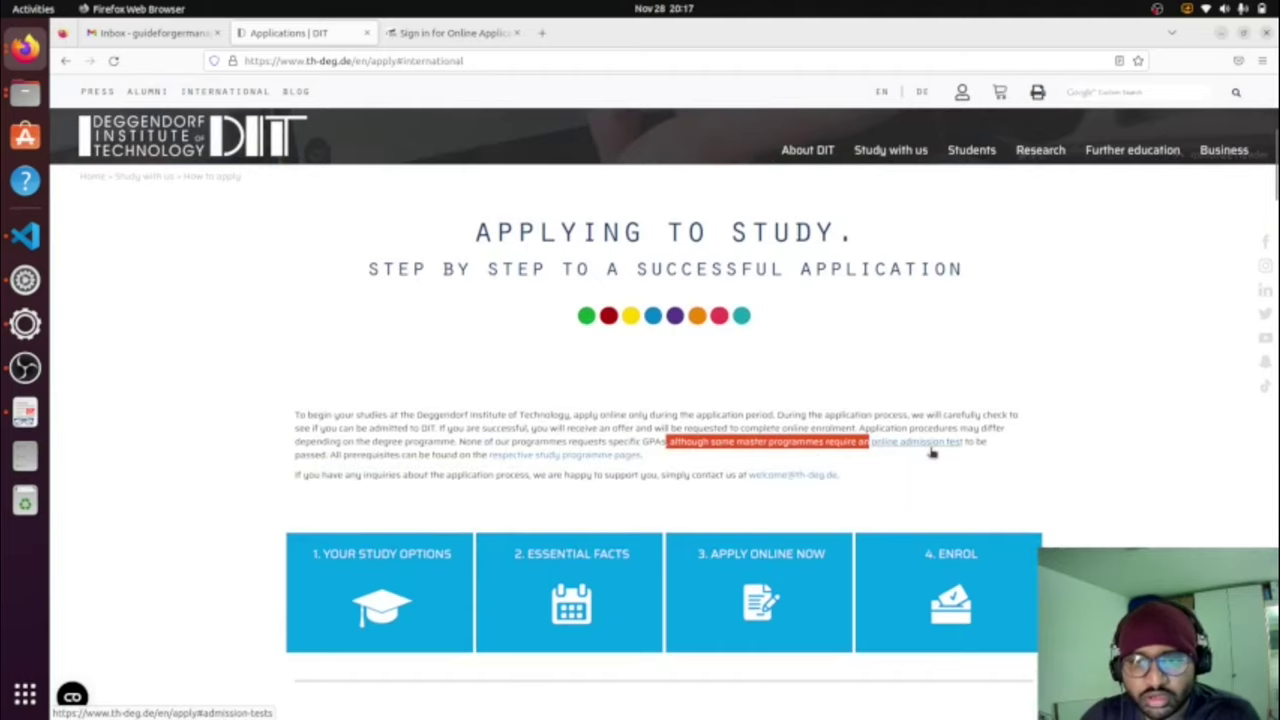
left_click(931, 449)
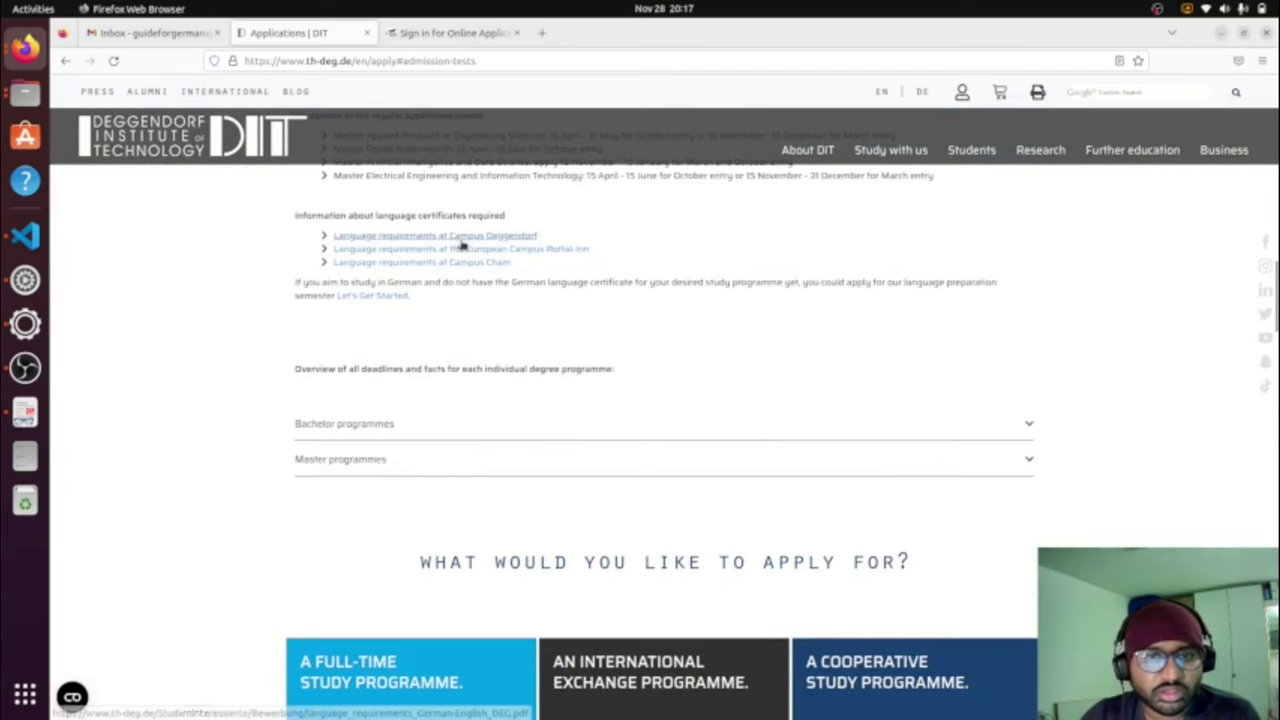
Step: Review the application periods, including the Master Electrical Engineering and Information Technology deadlines and exceptions
scroll(540, 284, "up", 1)
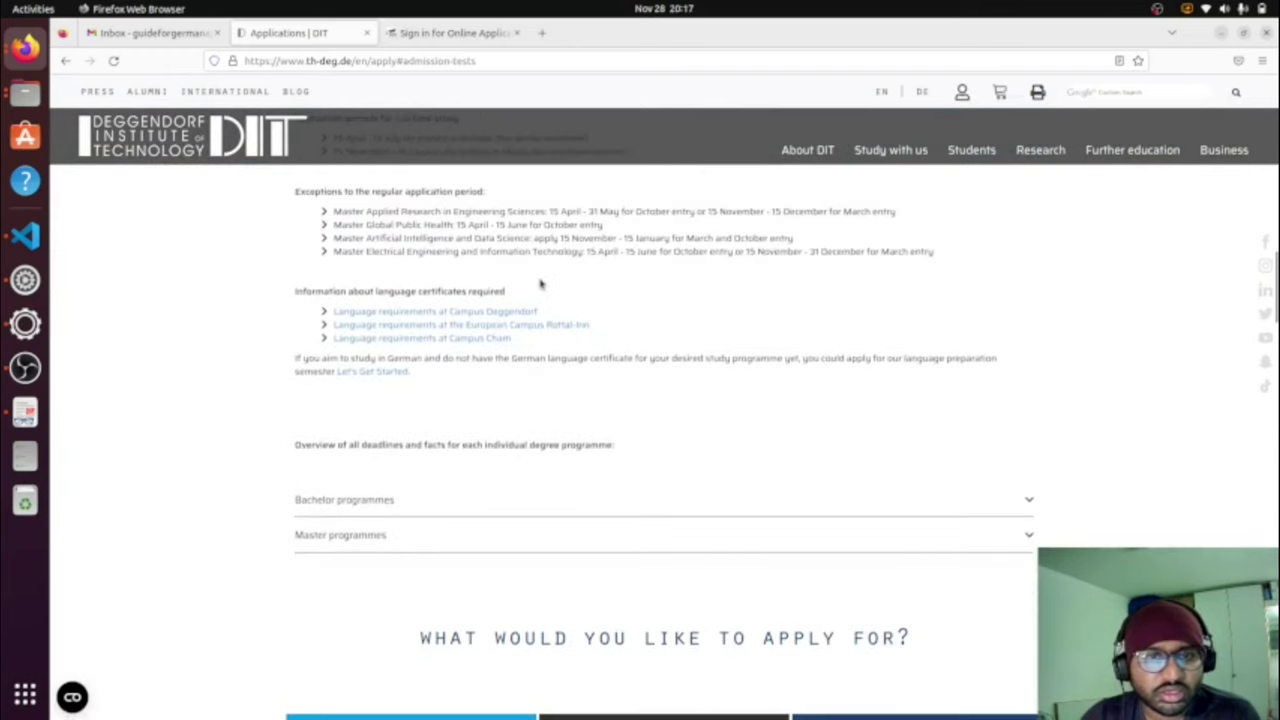
scroll(540, 284, "up", 2)
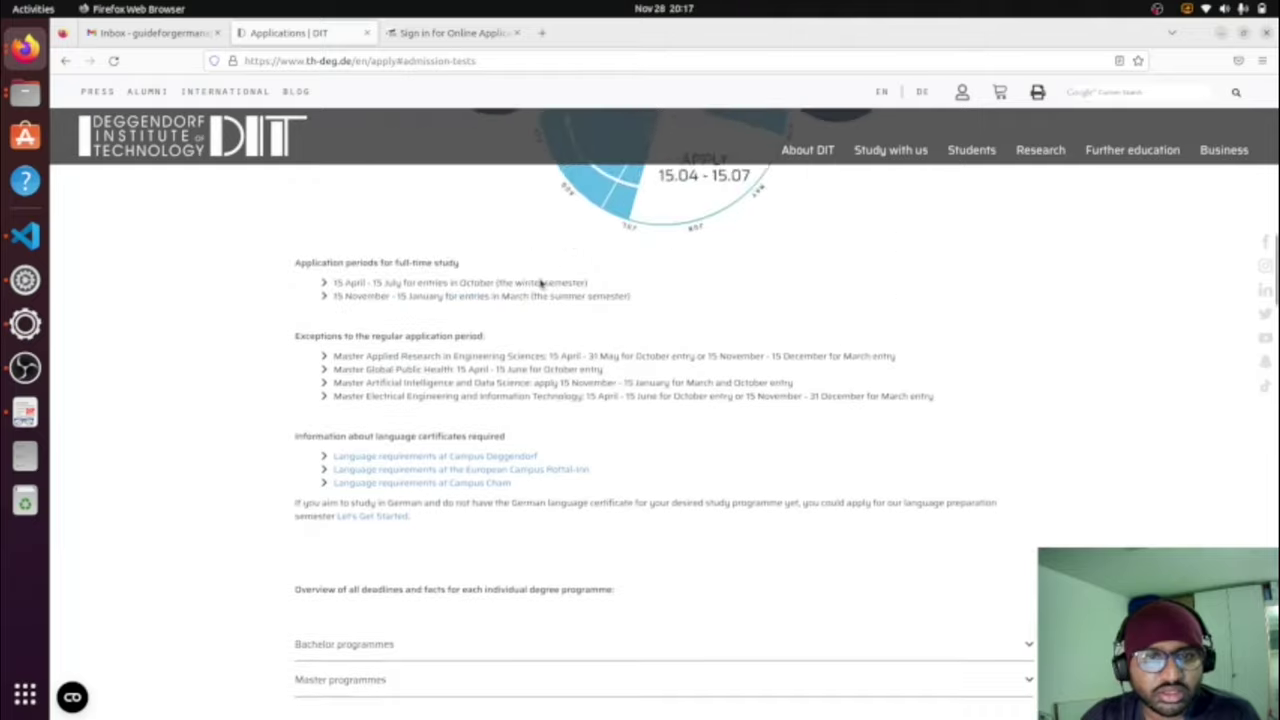
scroll(540, 284, "down", 3)
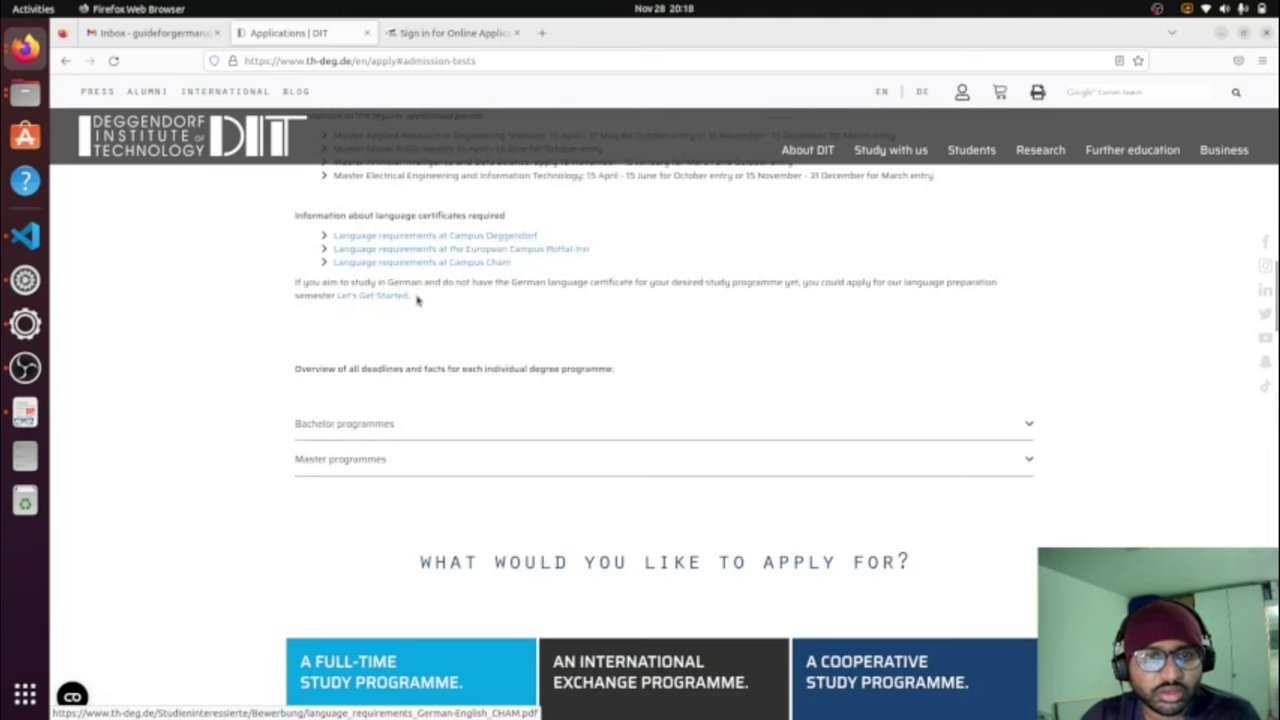
scroll(443, 352, "down", 10)
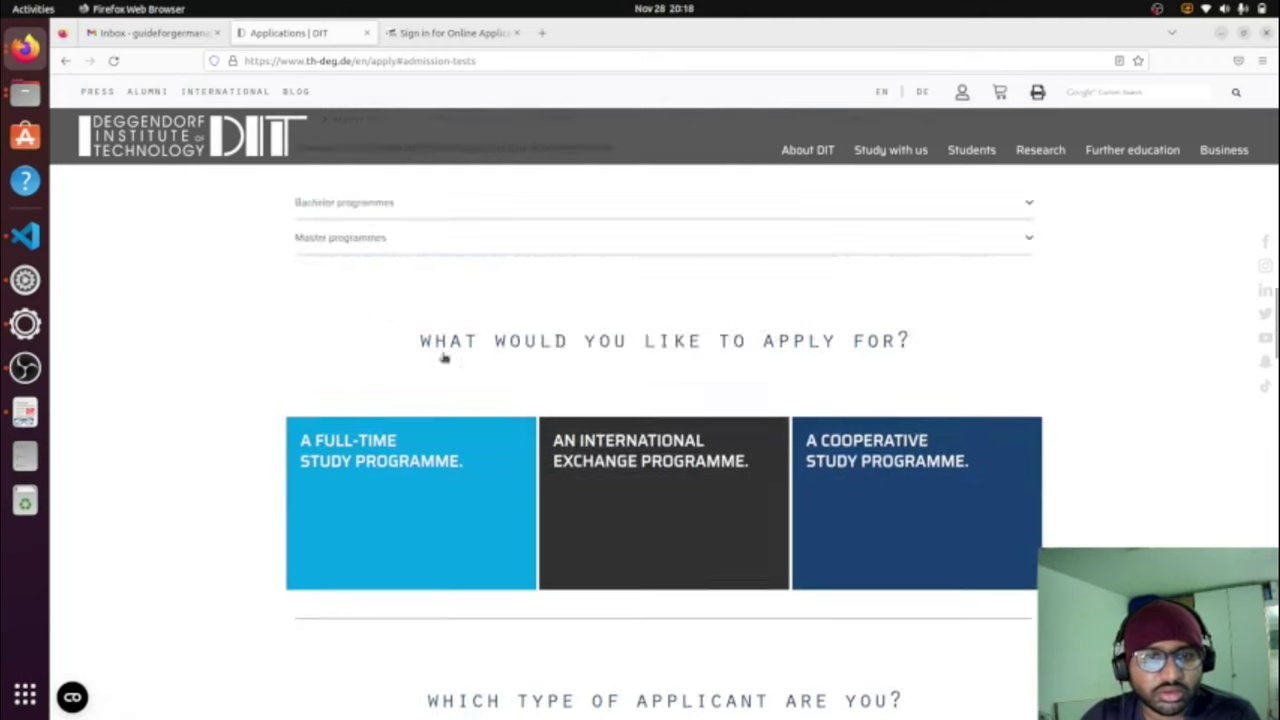
scroll(441, 357, "down", 3)
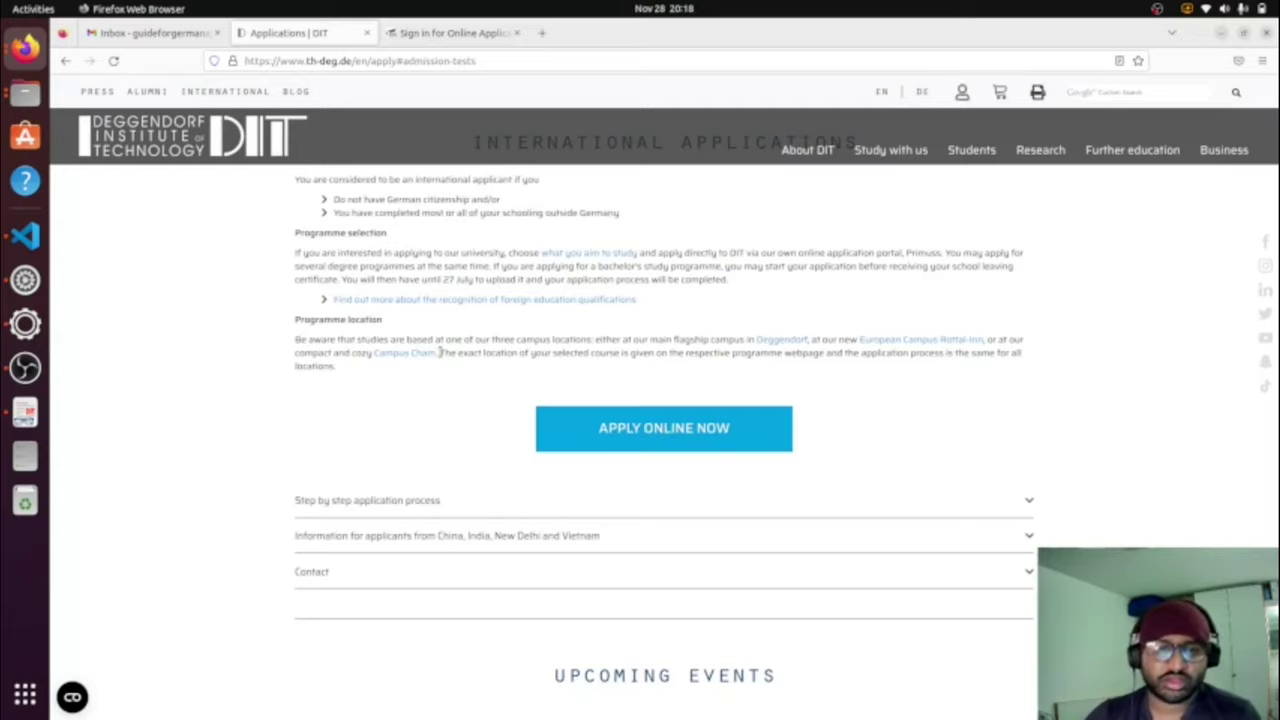
scroll(439, 352, "up", 20)
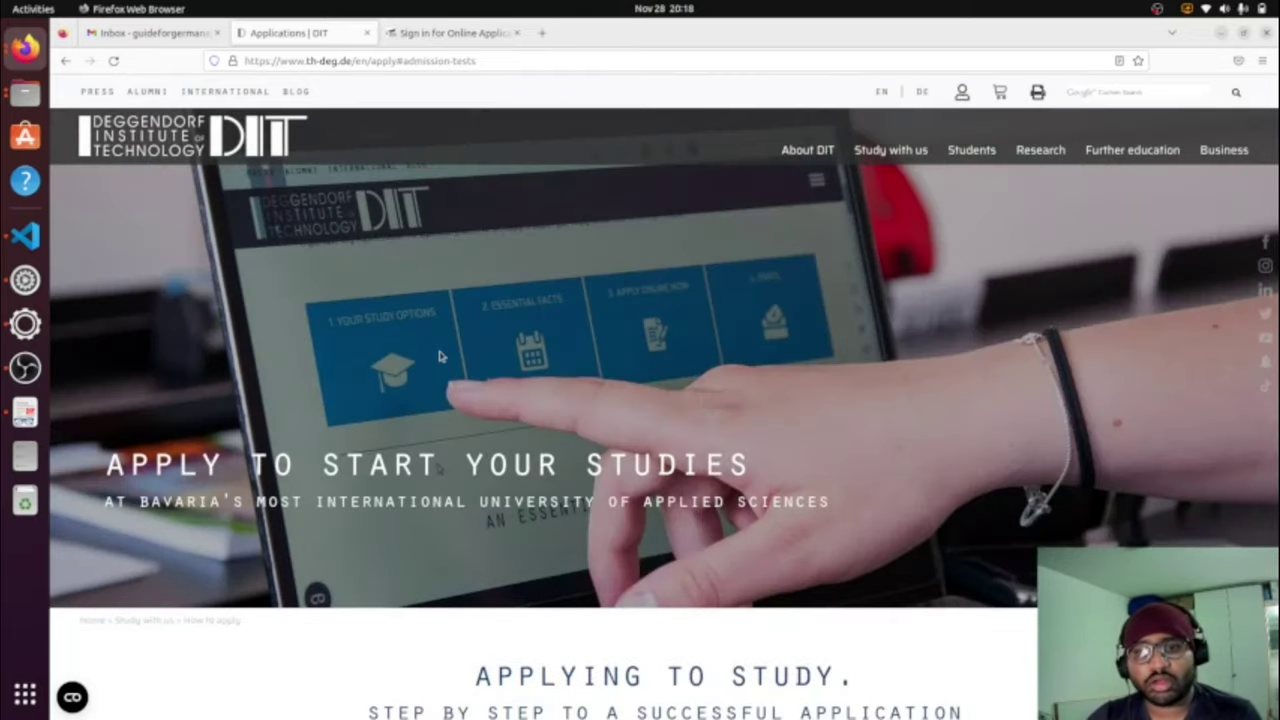
scroll(439, 352, "down", 10)
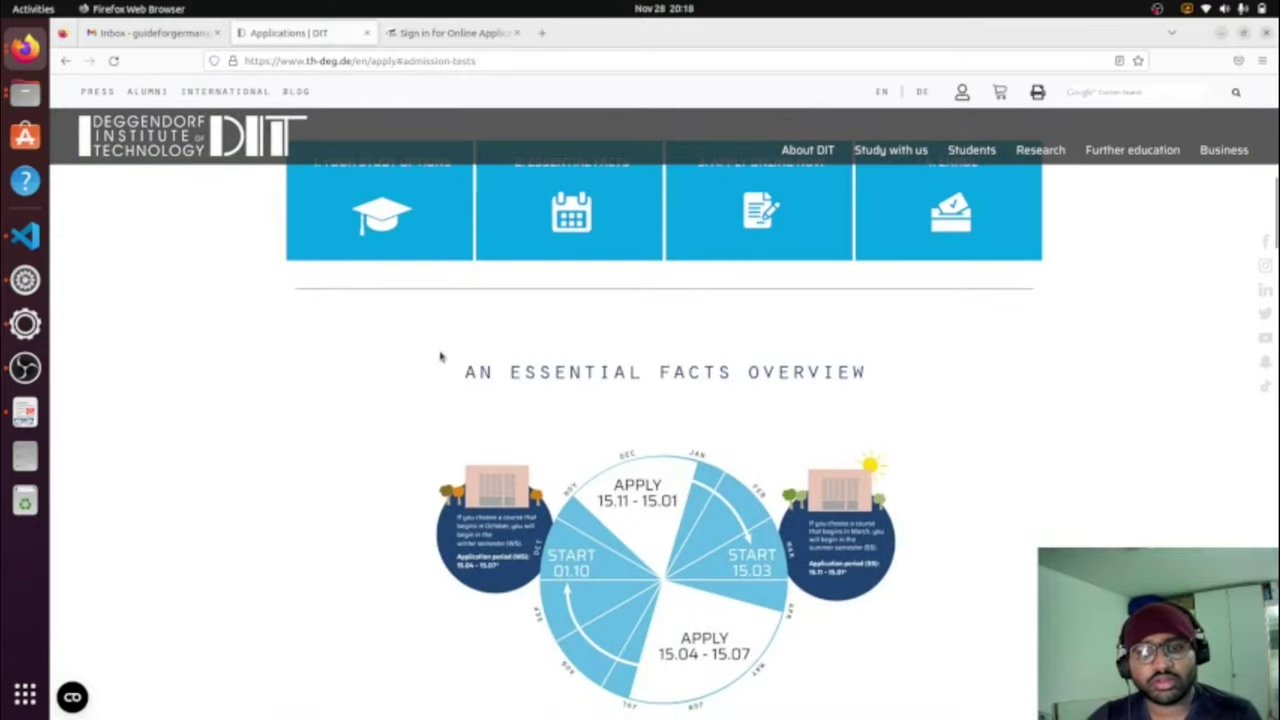
scroll(440, 356, "down", 5)
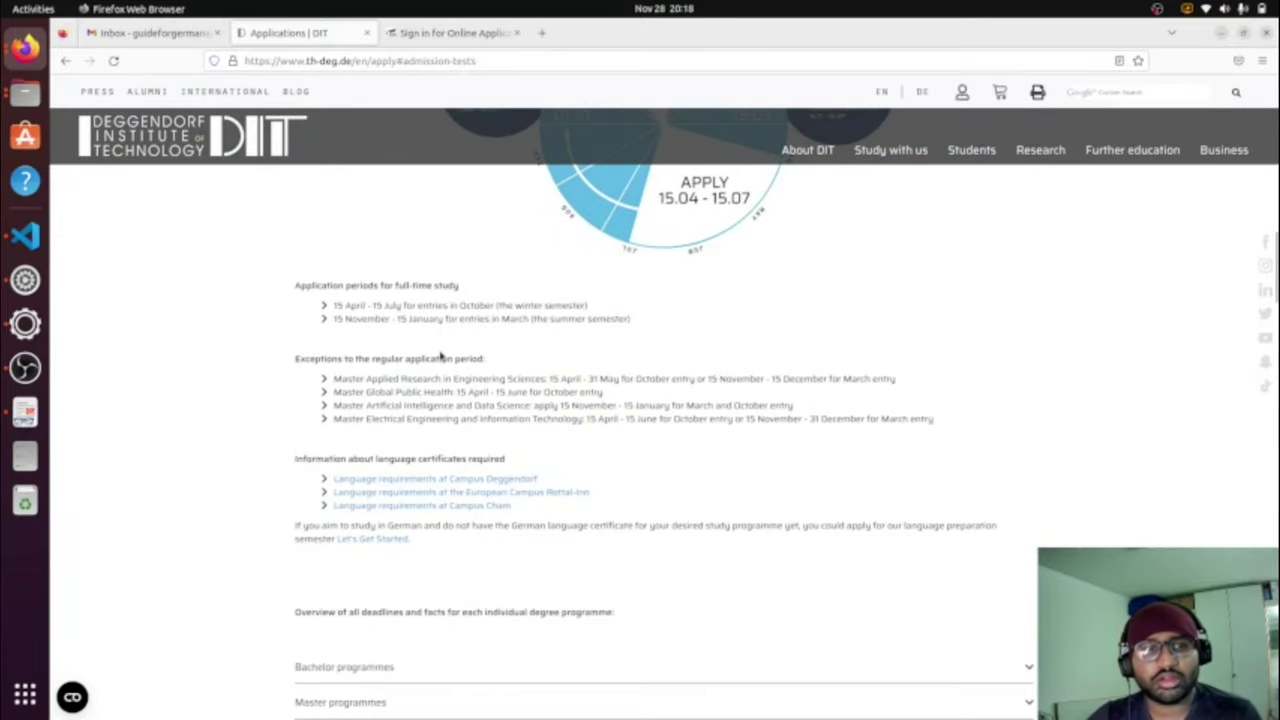